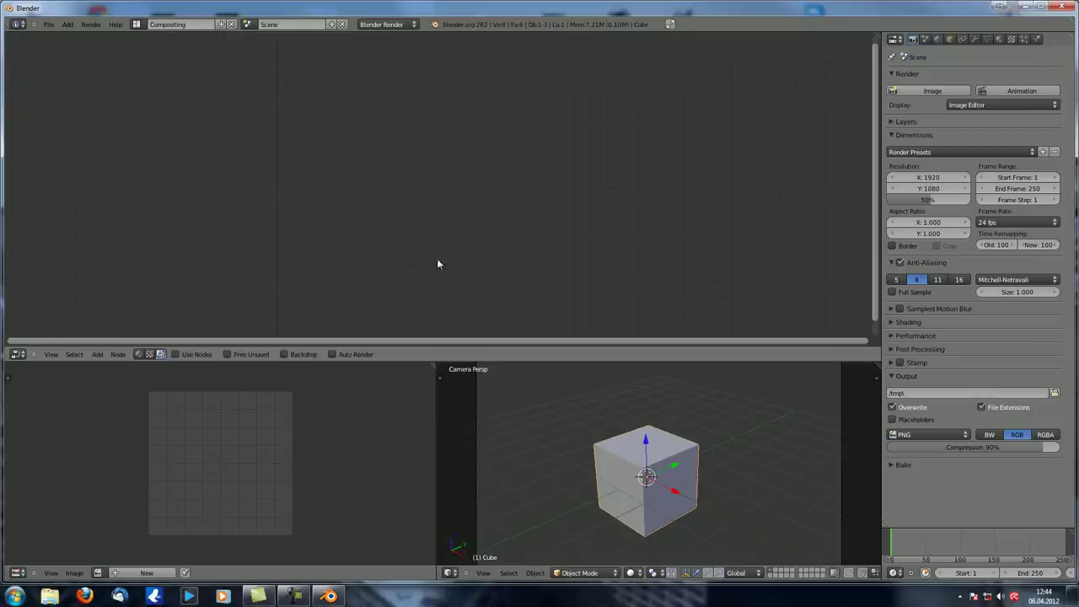
# Open the recently used file 2409.blend.
pyautogui.click(49, 24)
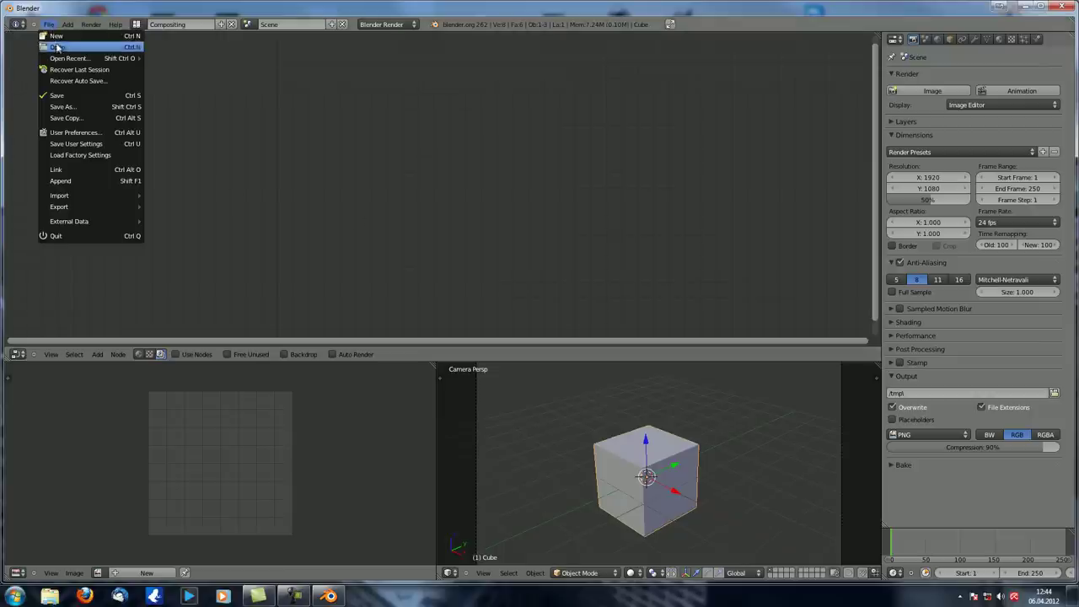
pyautogui.moveTo(72, 58)
pyautogui.click(173, 58)
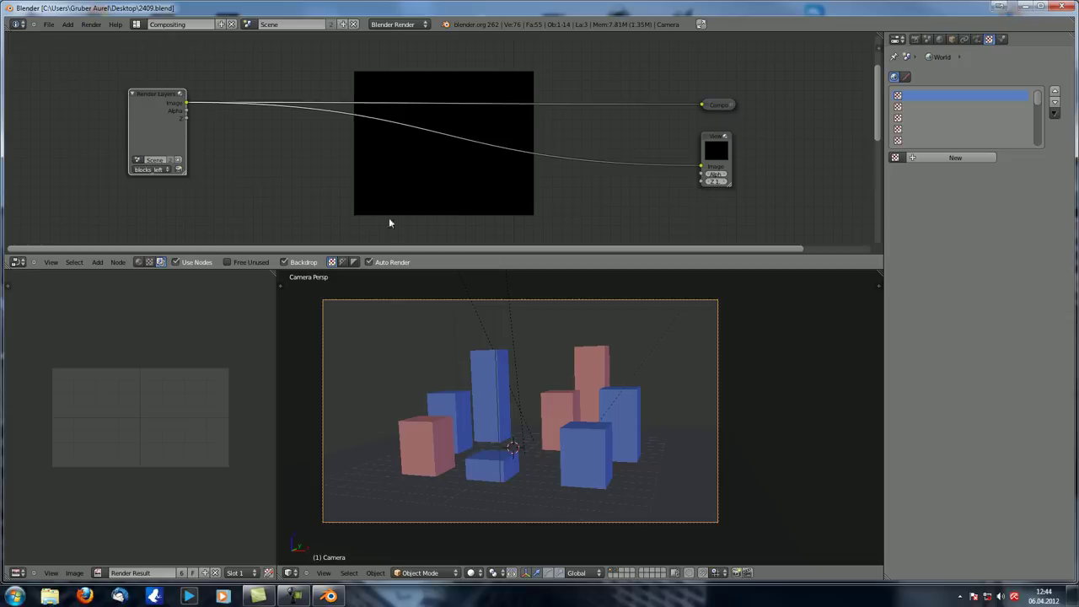
# Enlarge the node editor downwards and widen the image editor beneath it.
pyautogui.moveTo(389, 272); pyautogui.dragTo(386, 382)
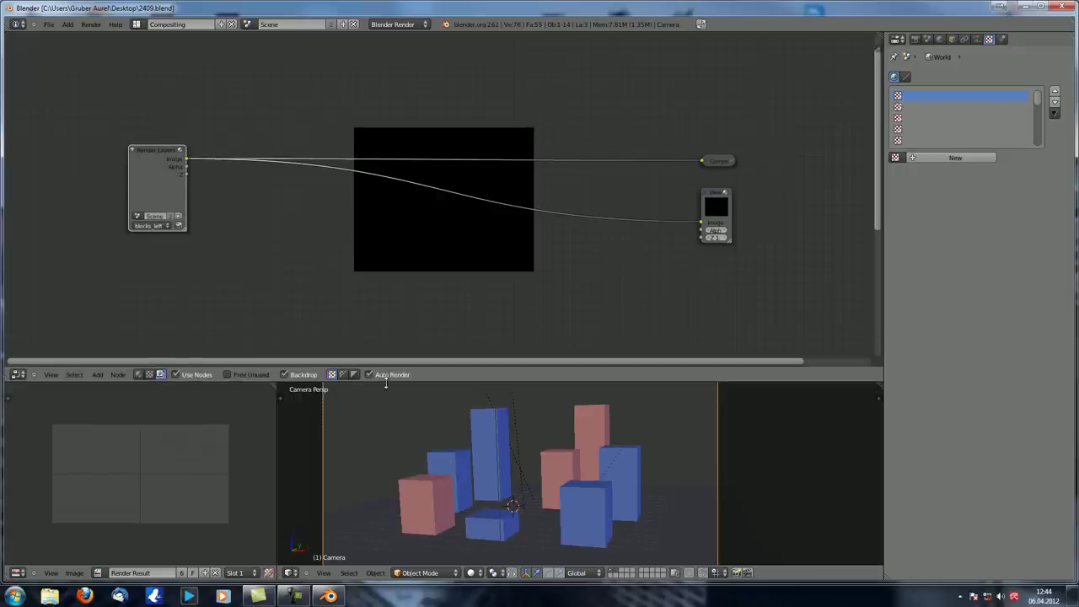
pyautogui.moveTo(276, 427); pyautogui.dragTo(429, 433)
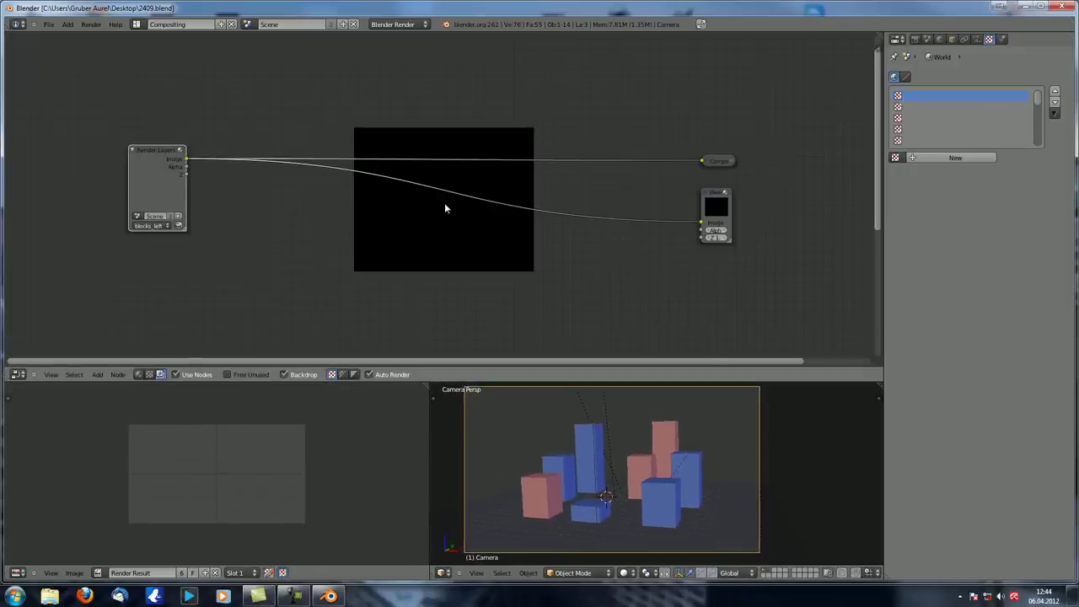
pyautogui.moveTo(520, 240)
pyautogui.mouseDown(button='middle')
pyautogui.moveTo(522, 205)
pyautogui.moveTo(524, 221)
pyautogui.mouseUp(button='middle')
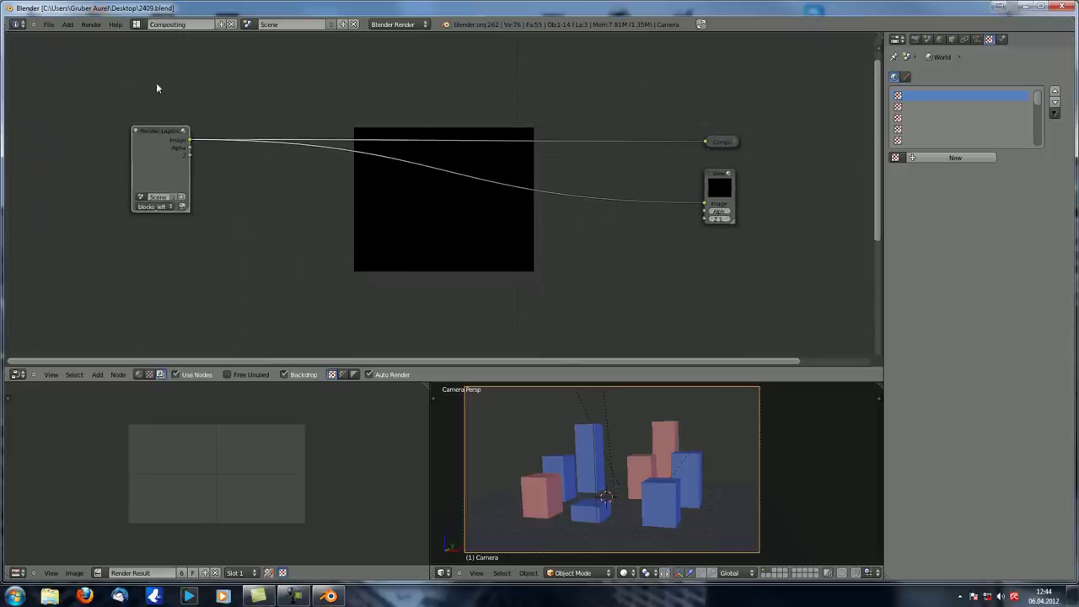
# Delete the Render Layers, Composite and Viewer nodes from the compositing node tree.
pyautogui.click(156, 134)
pyautogui.press('x')
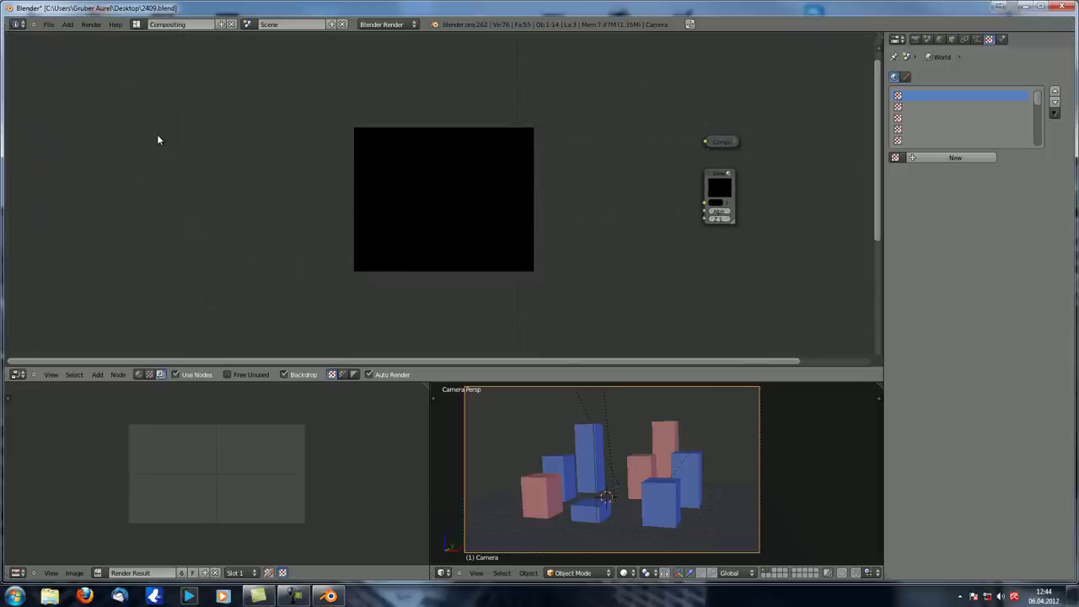
pyautogui.press('b')
pyautogui.moveTo(651, 100); pyautogui.dragTo(778, 276)
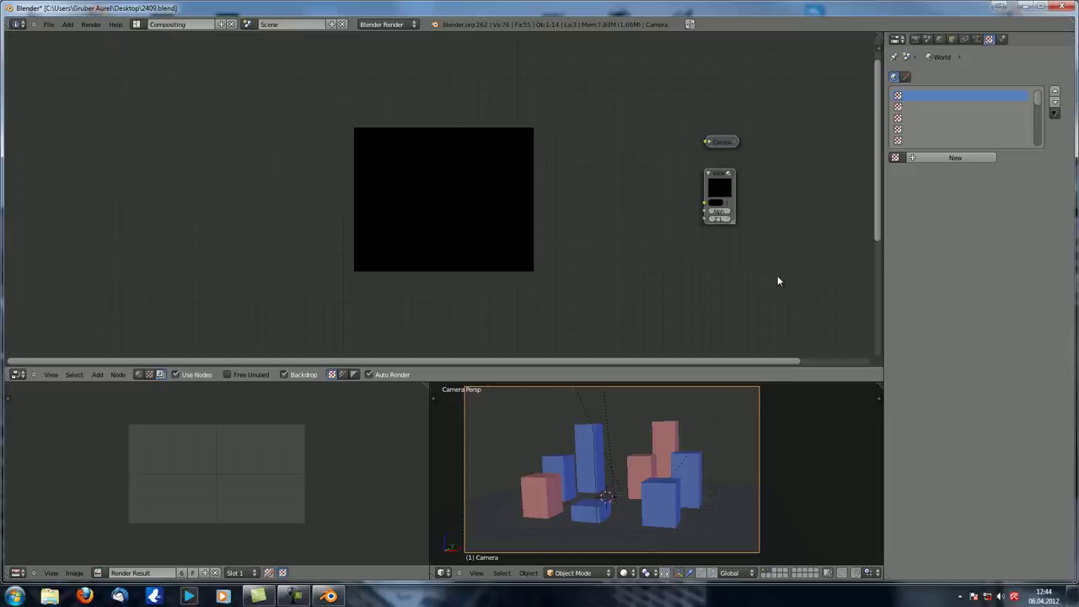
pyautogui.press('x')
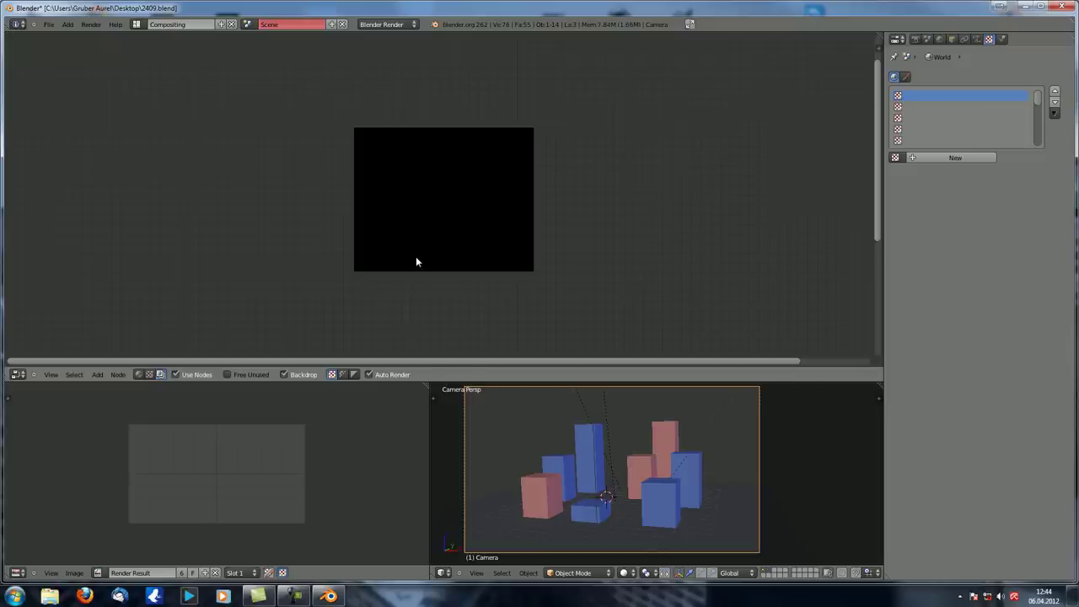
# Add a Frame layout node and place it to the upper left of the backdrop image.
pyautogui.hotkey('shift', 'a')
pyautogui.moveTo(416, 260)
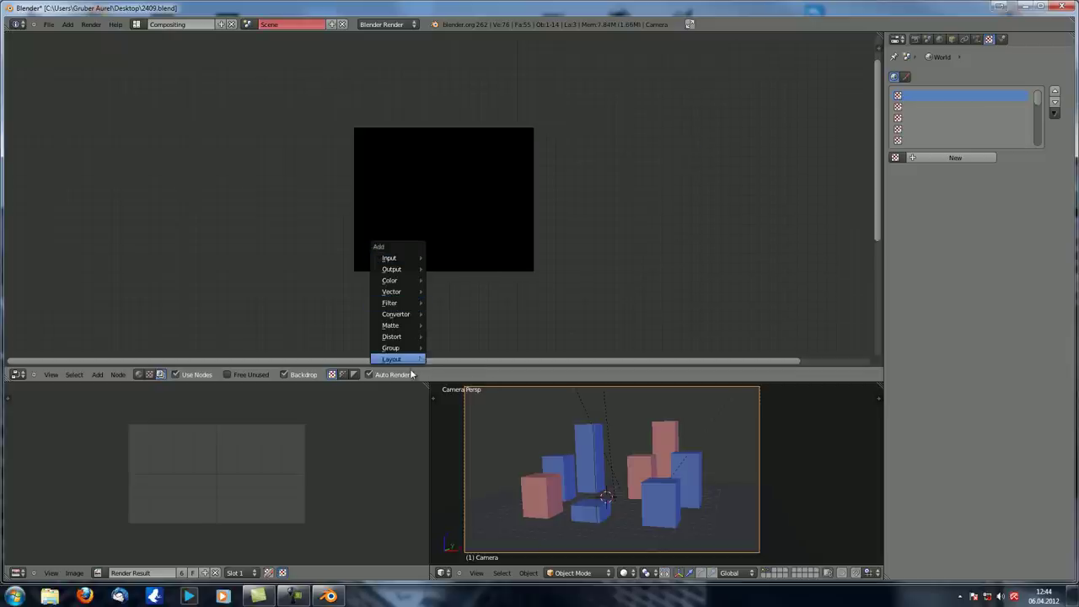
pyautogui.moveTo(410, 361)
pyautogui.click(445, 360)
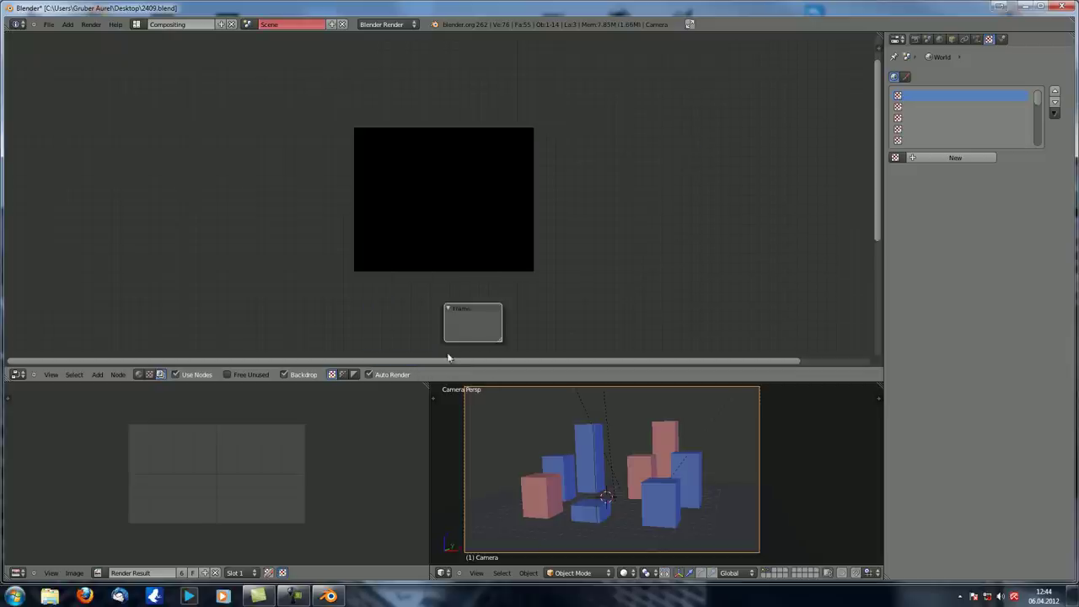
pyautogui.click(121, 85)
pyautogui.hotkey('shift', 'a')
pyautogui.moveTo(289, 225)
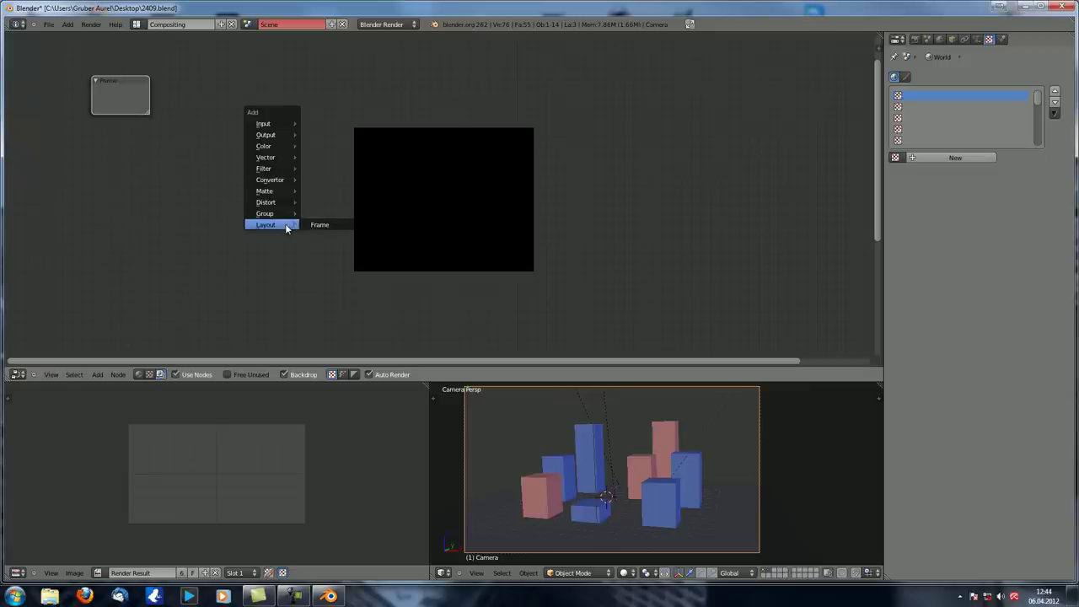
# Stretch the frame into a tall rectangle and place a duplicate of it on the opposite side of the backdrop.
pyautogui.moveTo(137, 93); pyautogui.dragTo(113, 68)
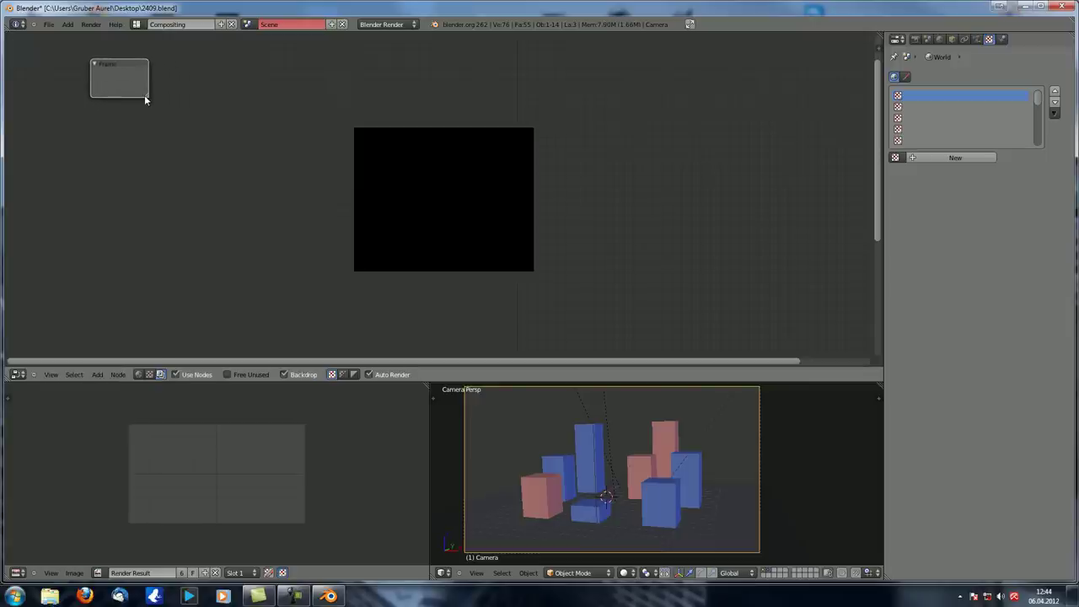
pyautogui.moveTo(148, 100); pyautogui.dragTo(235, 345)
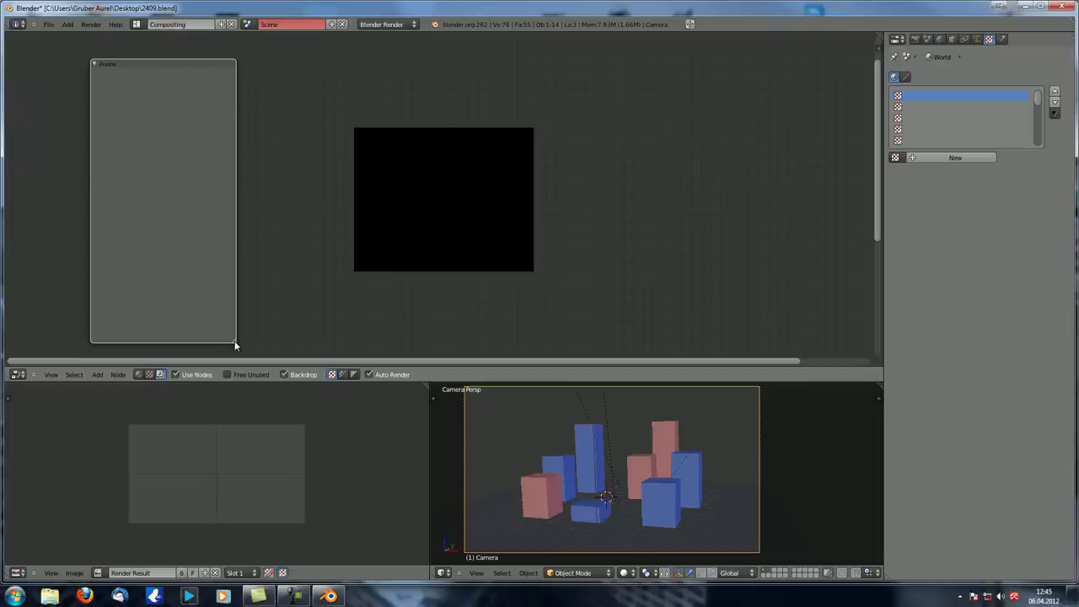
pyautogui.hotkey('shift', 'd')
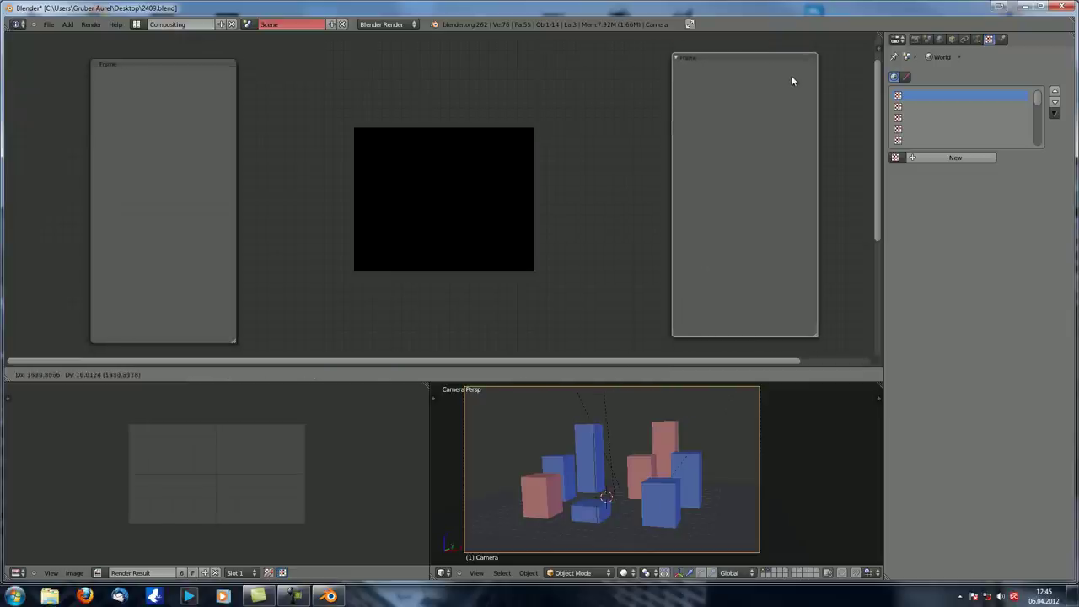
pyautogui.click(778, 83)
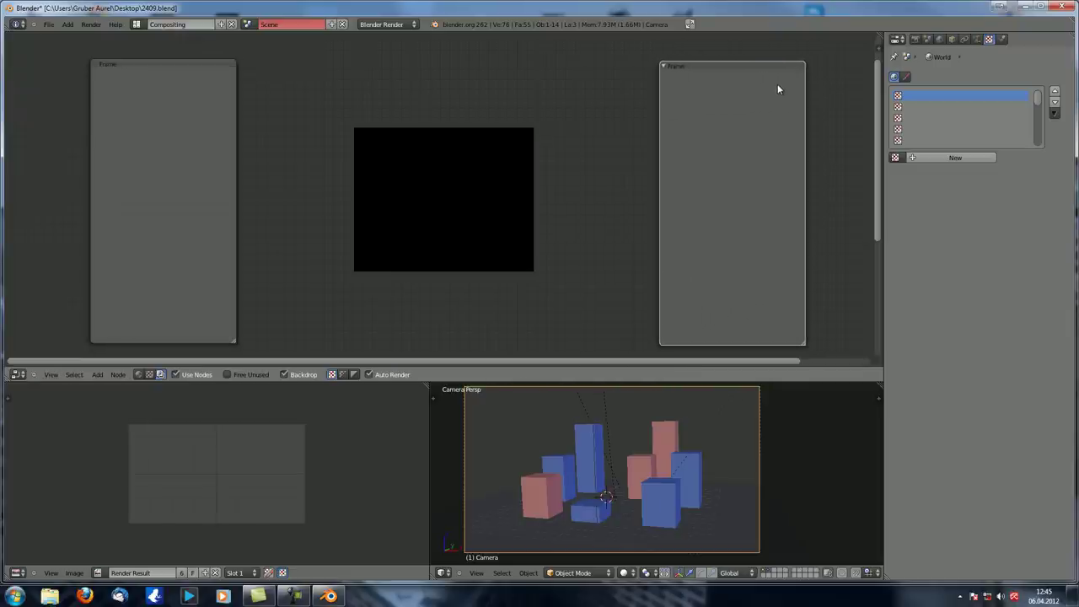
# Label the frame to the left of the backdrop "input nodes".
pyautogui.click(172, 75)
pyautogui.press('n')
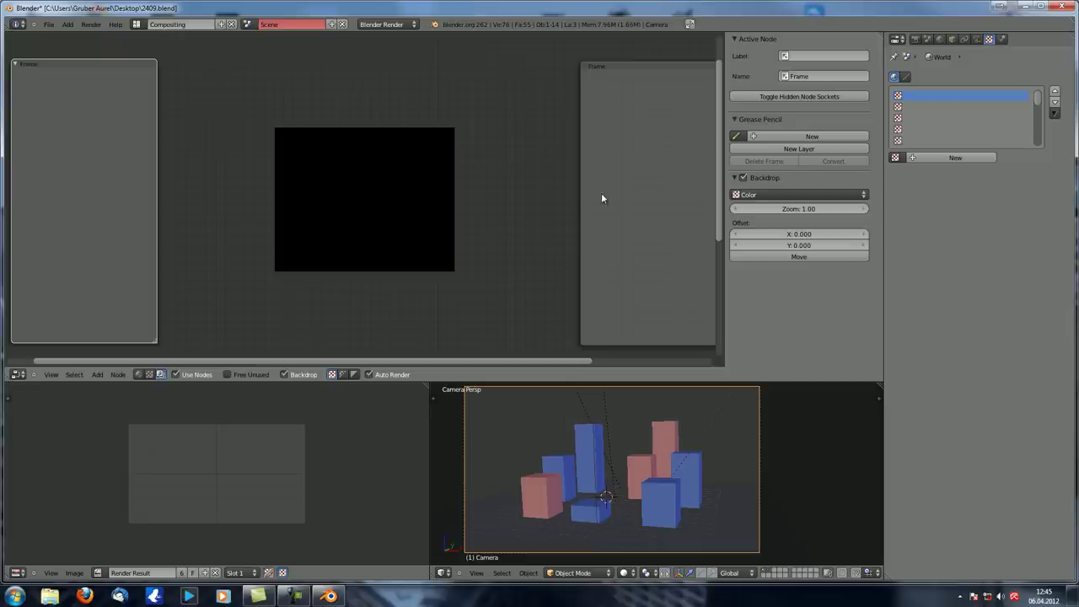
pyautogui.scroll(-1, 446, 190)
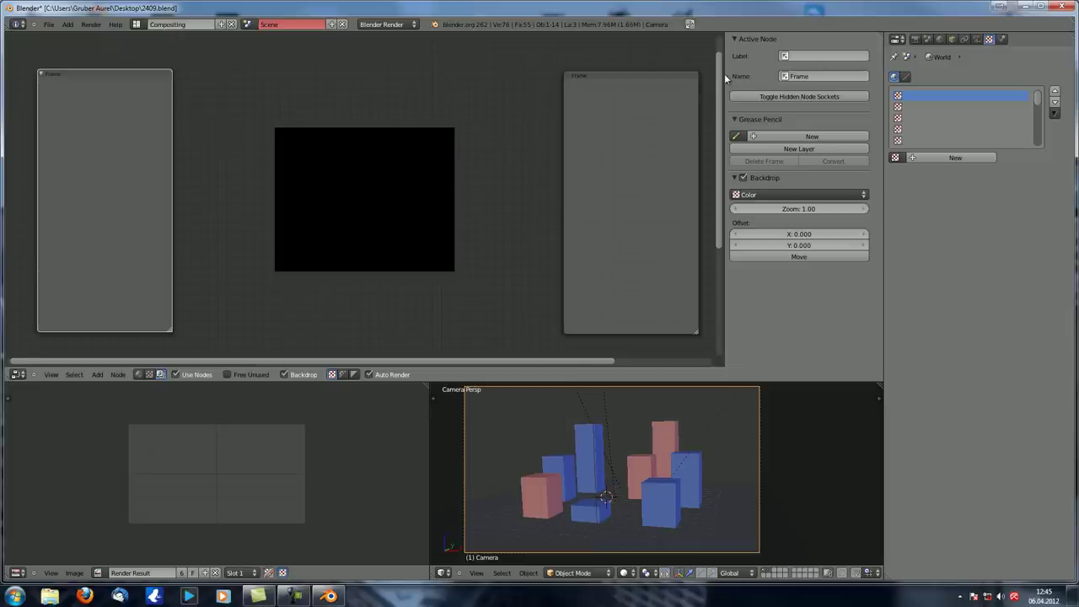
pyautogui.moveTo(723, 76); pyautogui.dragTo(755, 75)
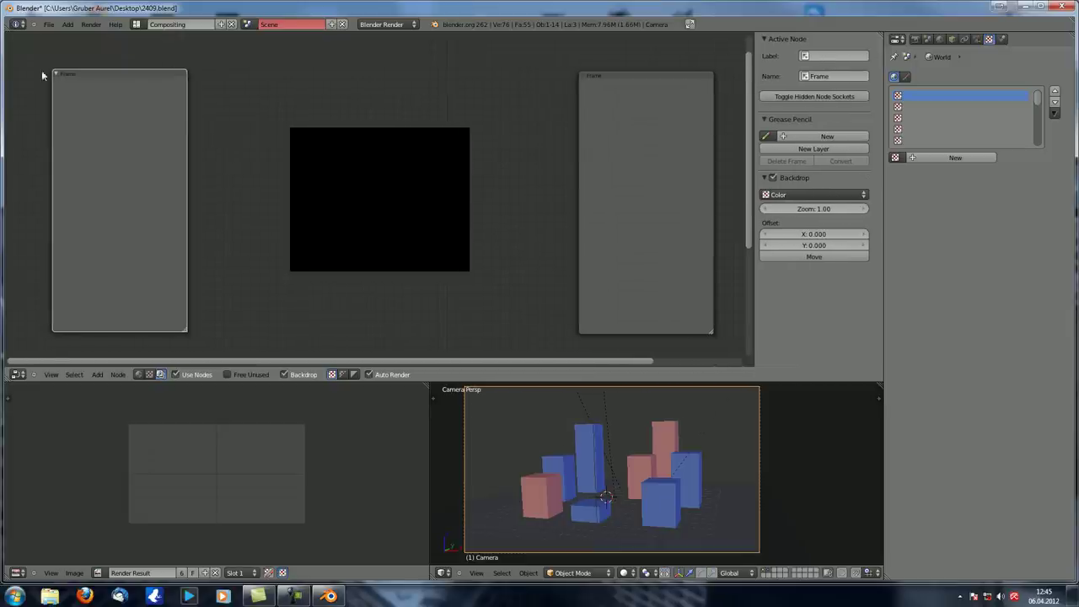
pyautogui.click(826, 54)
pyautogui.click(832, 75)
# Label the duplicated frame "output nodes" and hide the node properties.
pyautogui.click(630, 86)
pyautogui.click(630, 86)
pyautogui.click(822, 55)
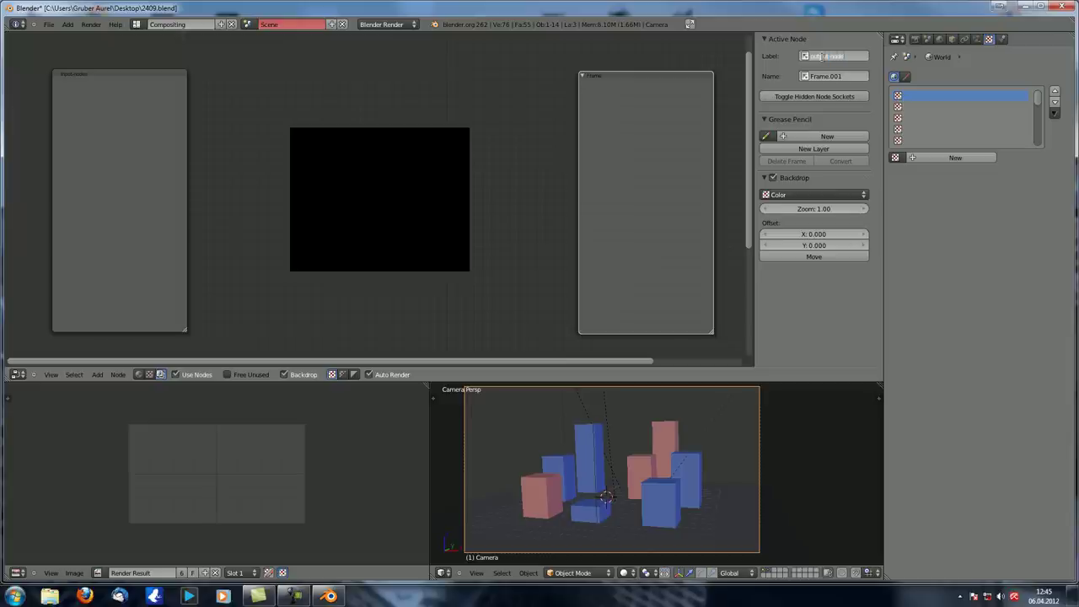
pyautogui.press('Return')
pyautogui.press('n')
pyautogui.press('Home')
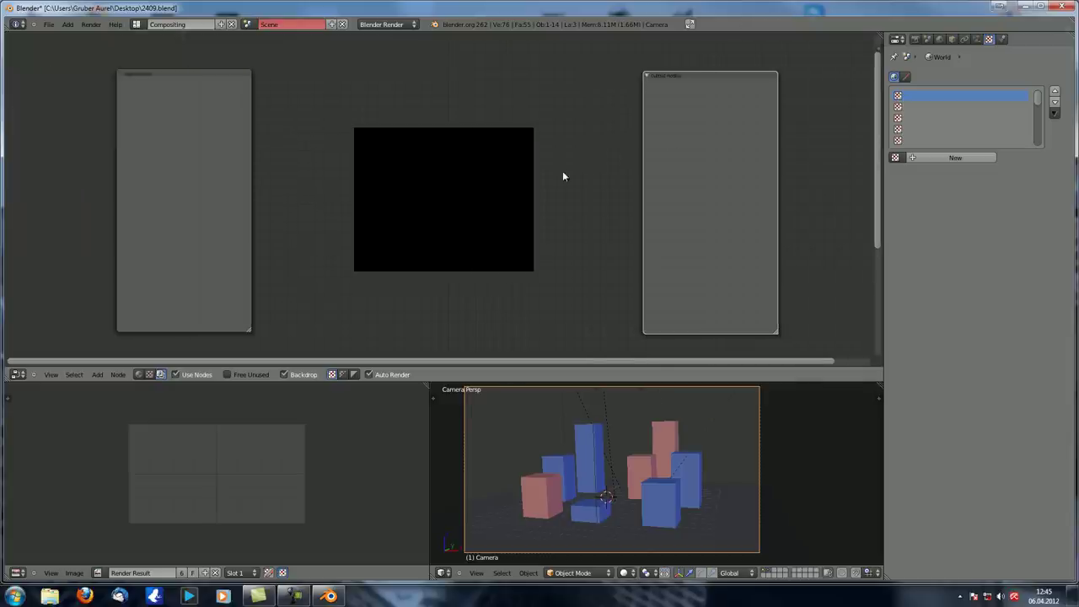
# Add a Render Layers node and place it inside the input nodes frame.
pyautogui.scroll(1, 514, 162)
pyautogui.moveTo(513, 162); pyautogui.dragTo(487, 171, button='middle')
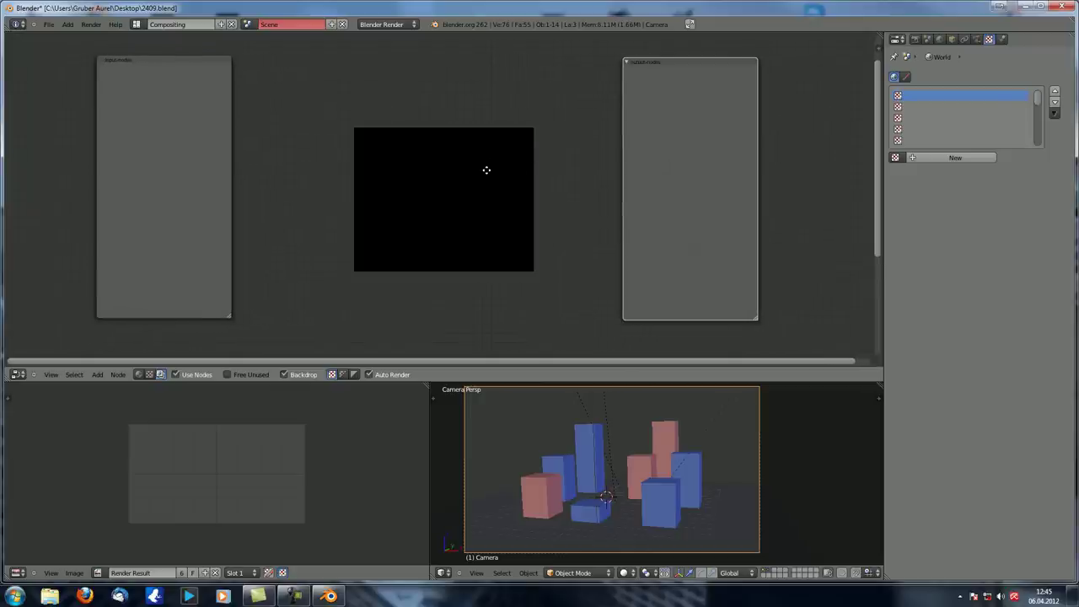
pyautogui.hotkey('shift', 'a')
pyautogui.moveTo(473, 70)
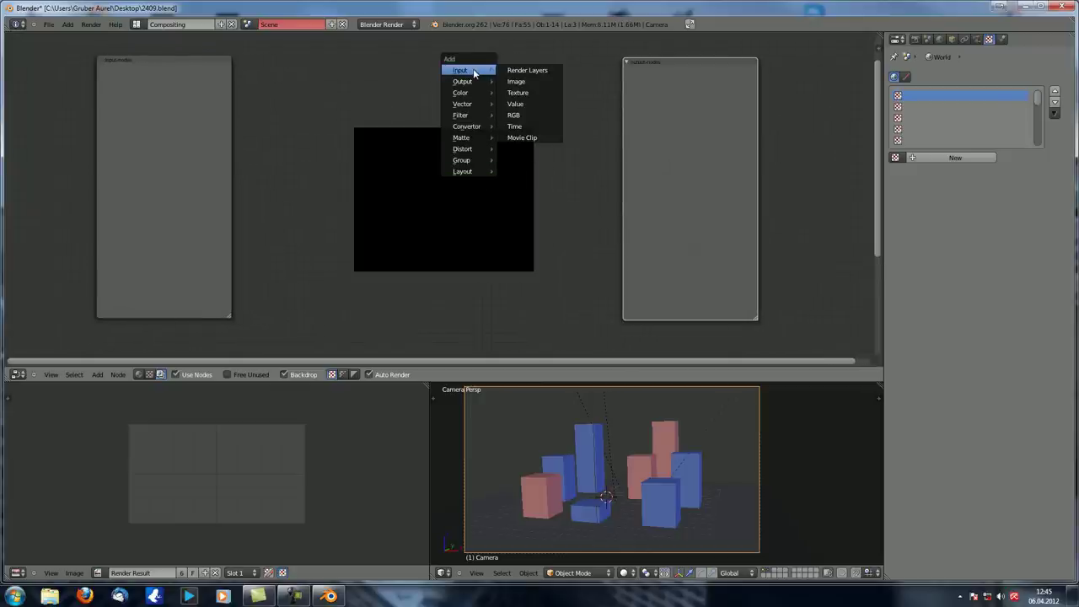
pyautogui.click(527, 70)
pyautogui.click(151, 157)
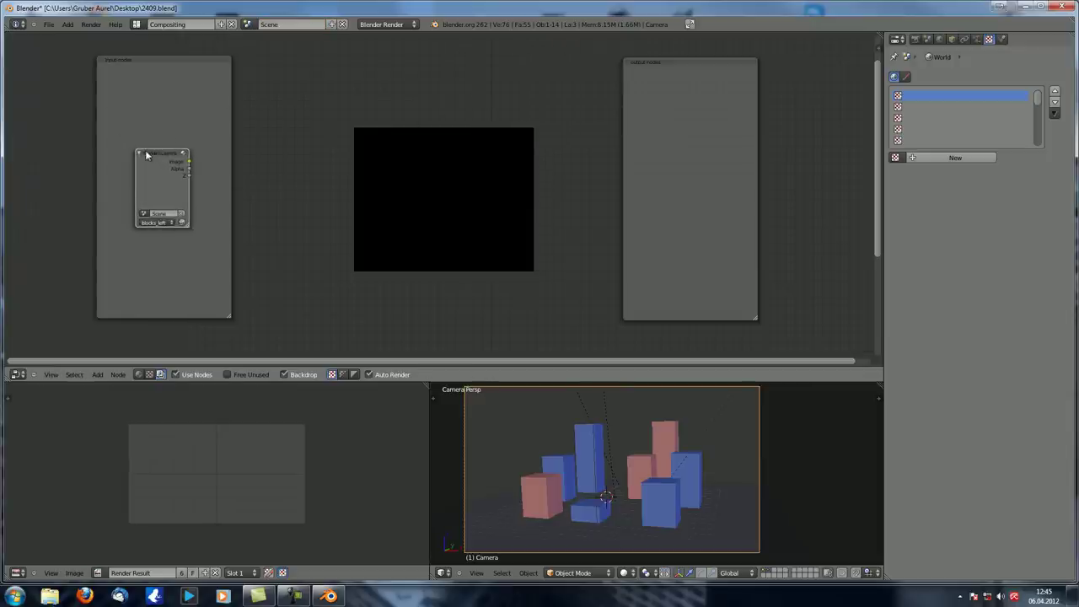
# Add a Viewer and a Composite node, placing the Composite above the Viewer in the output nodes frame.
pyautogui.hotkey('shift', 'a')
pyautogui.moveTo(467, 216)
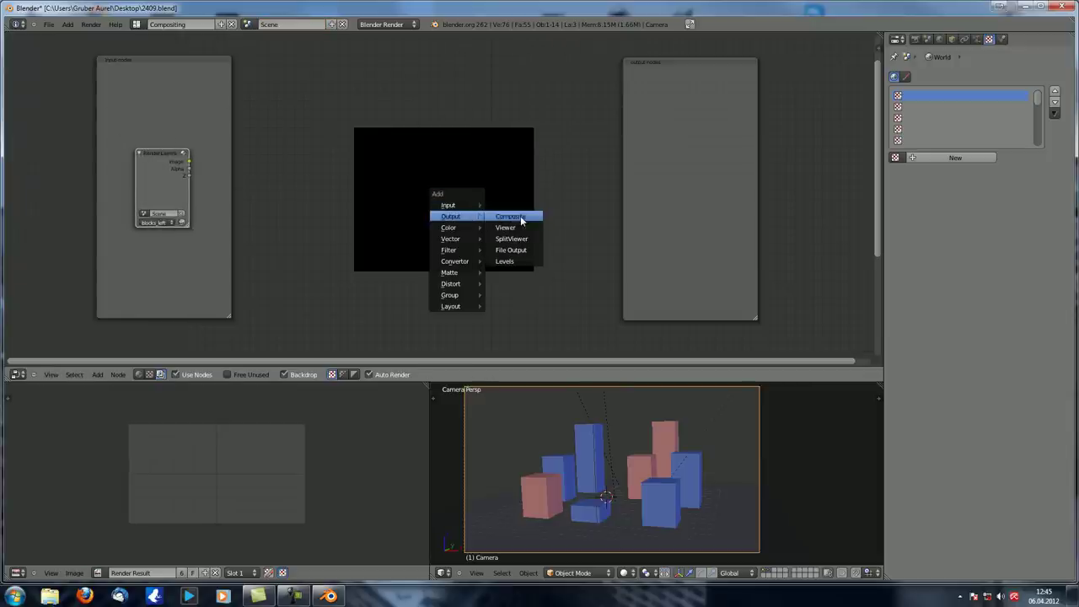
pyautogui.click(520, 227)
pyautogui.click(527, 232)
pyautogui.hotkey('shift', 'a')
pyautogui.moveTo(506, 229)
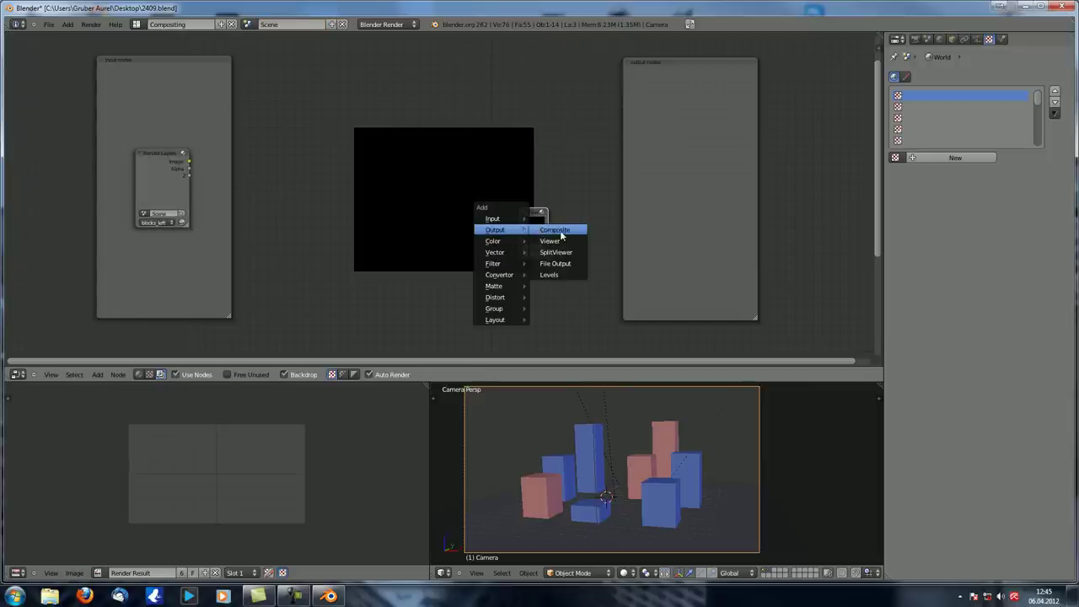
pyautogui.click(545, 239)
pyautogui.click(677, 96)
pyautogui.moveTo(517, 232); pyautogui.dragTo(696, 232)
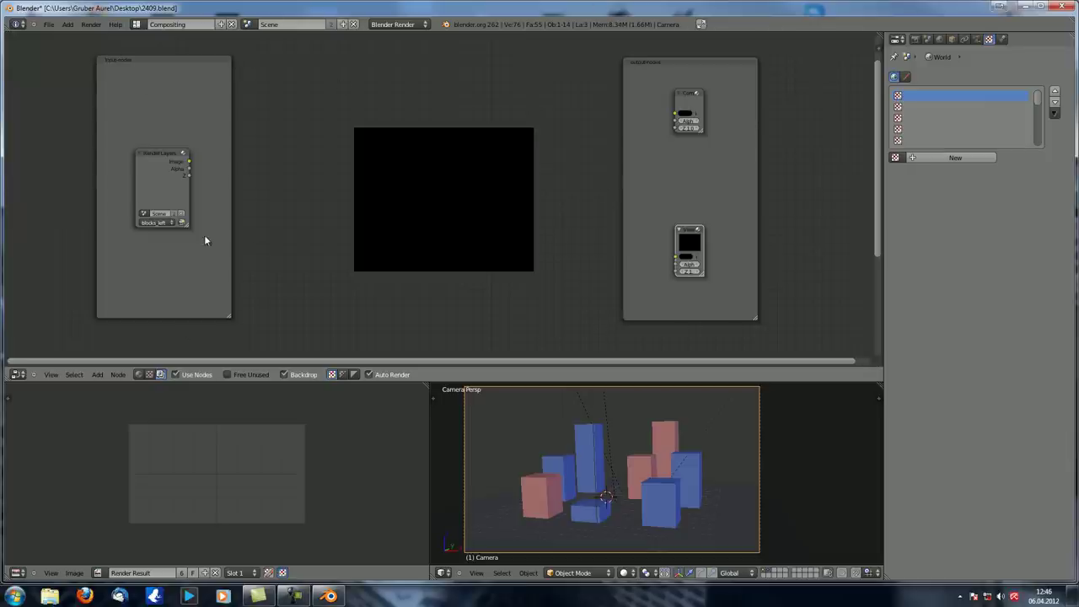
# Spread the input and output frames farther apart around the backdrop and center the Composite node horizontally in its frame.
pyautogui.moveTo(662, 73); pyautogui.dragTo(743, 69)
pyautogui.moveTo(210, 67); pyautogui.dragTo(106, 63)
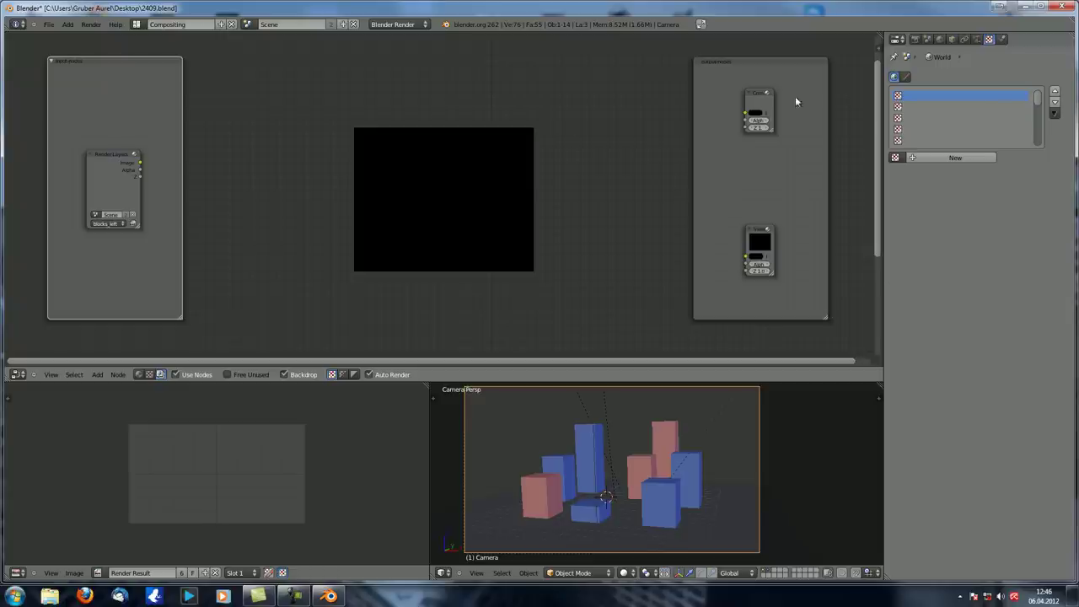
pyautogui.moveTo(765, 100); pyautogui.dragTo(688, 103)
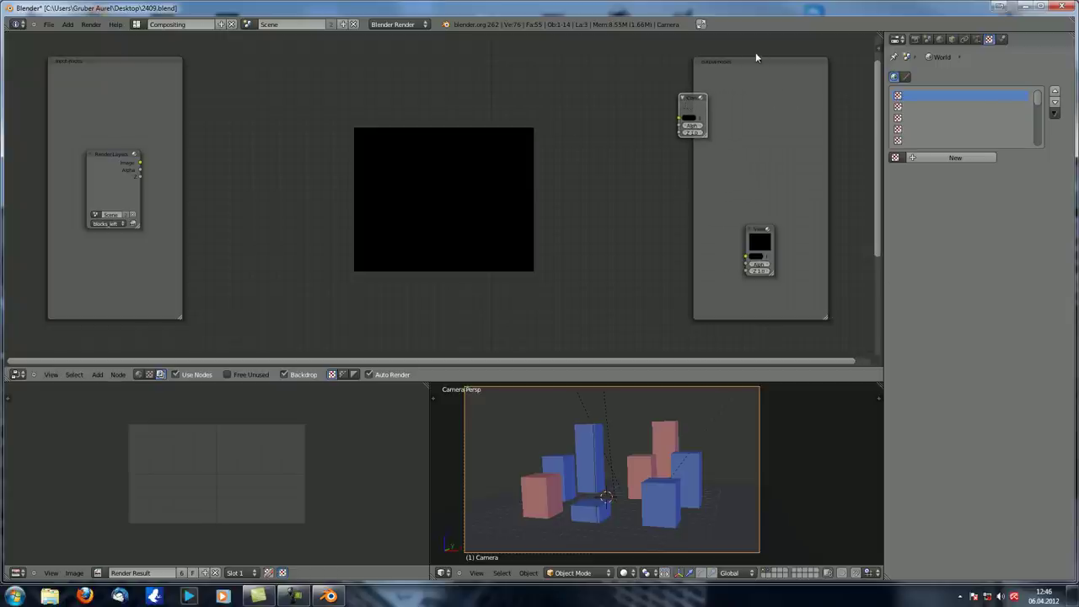
pyautogui.moveTo(755, 68); pyautogui.dragTo(720, 65)
pyautogui.moveTo(693, 99); pyautogui.dragTo(696, 102)
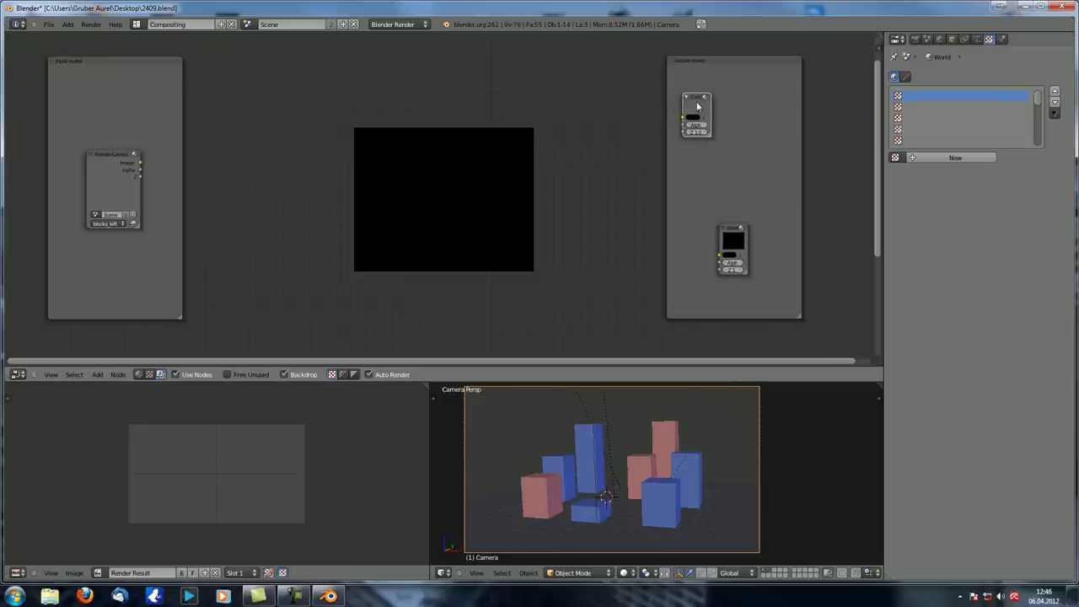
pyautogui.moveTo(730, 68); pyautogui.dragTo(796, 70)
pyautogui.moveTo(113, 65); pyautogui.dragTo(95, 64)
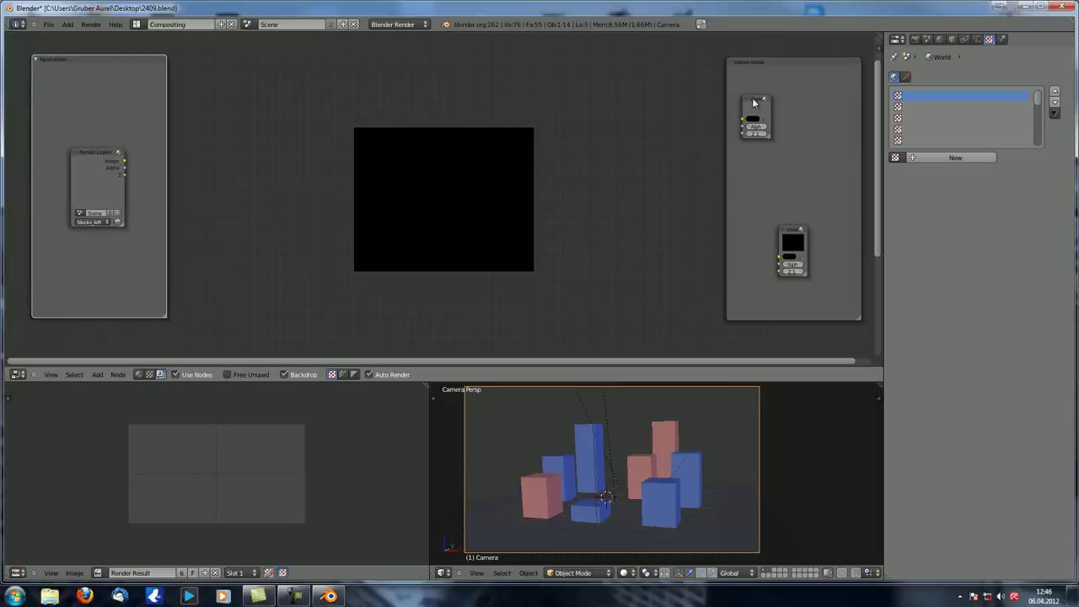
pyautogui.moveTo(755, 102); pyautogui.dragTo(792, 104)
# Link the Render Layers image output to the Viewer and Composite image inputs, then render the scene.
pyautogui.keyDown('ctrl'); pyautogui.keyDown('shift'); pyautogui.click(101, 155); pyautogui.keyUp('shift'); pyautogui.keyUp('ctrl')
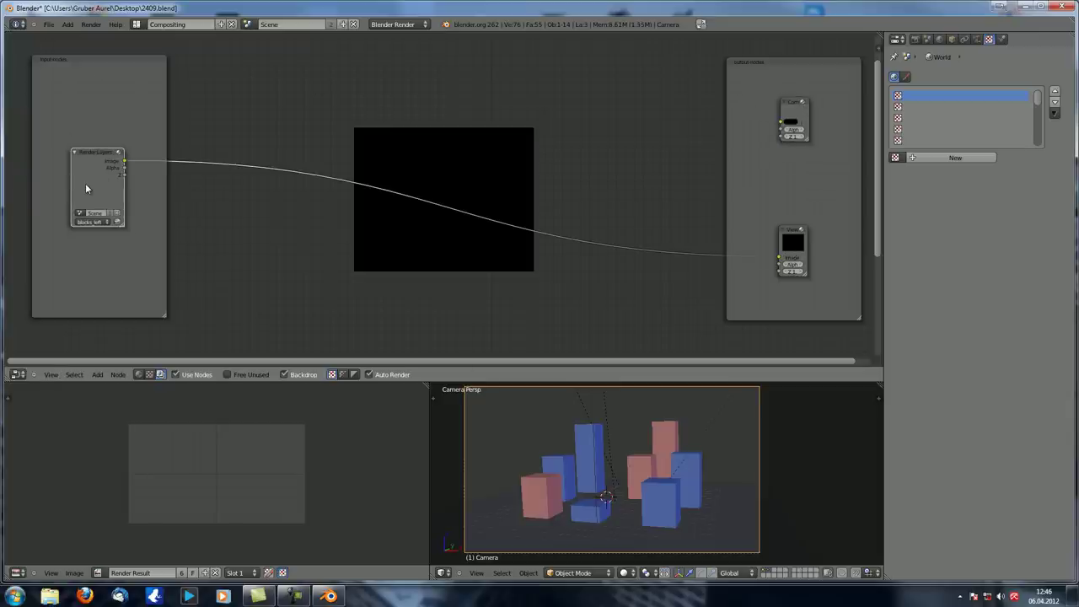
pyautogui.moveTo(124, 160); pyautogui.dragTo(780, 122)
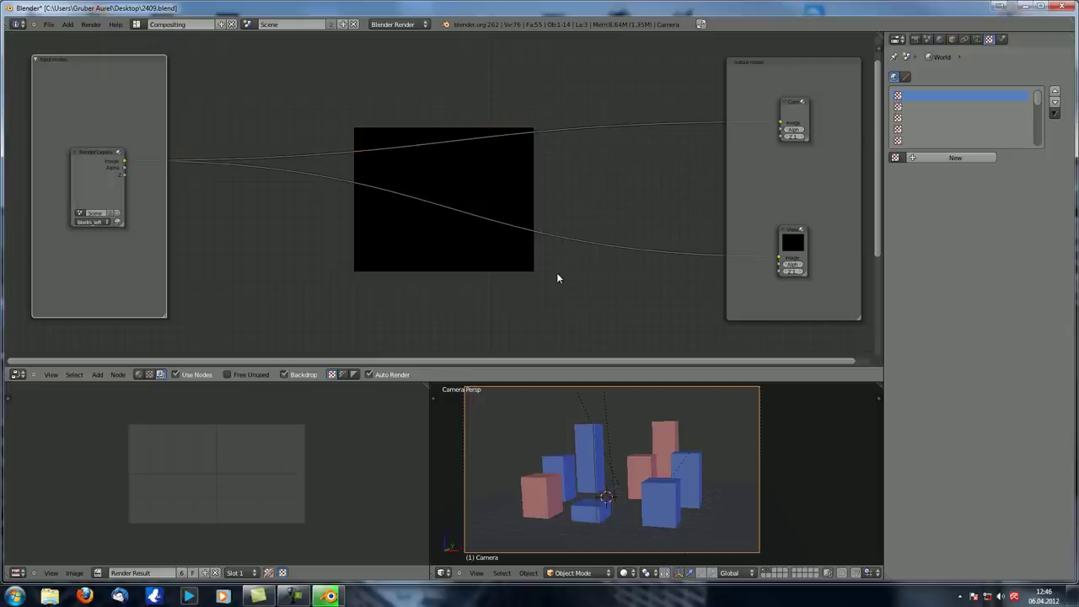
pyautogui.moveTo(87, 160); pyautogui.dragTo(87, 152)
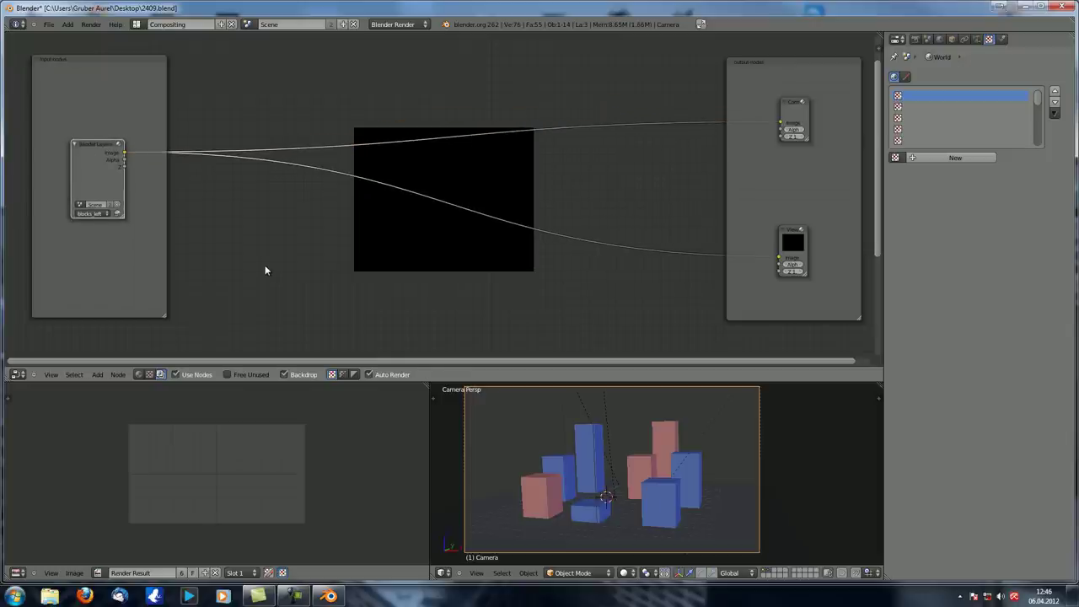
pyautogui.press('F12')
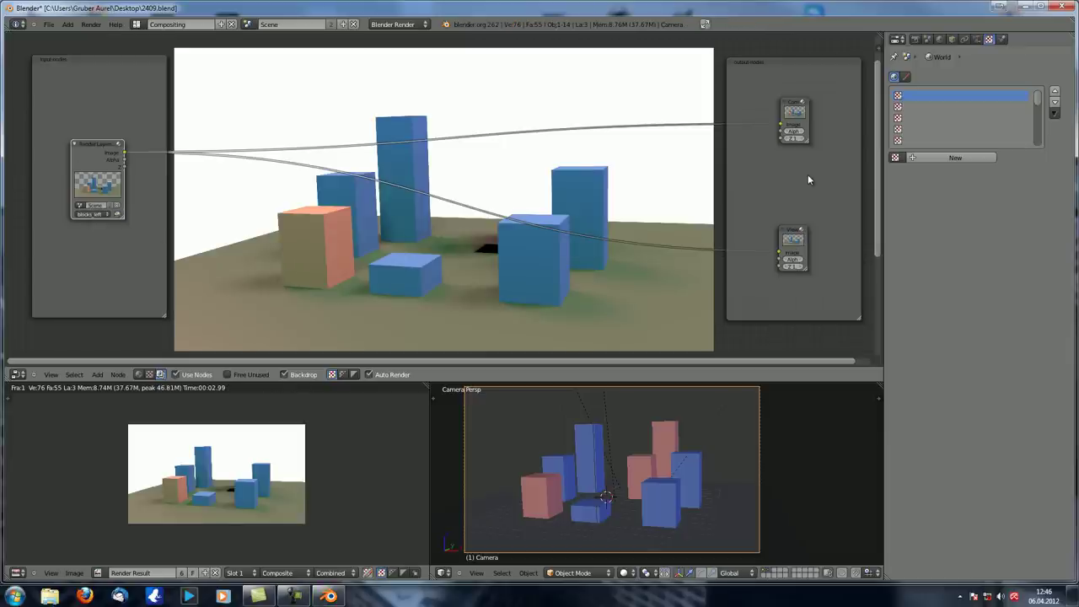
# Remove the RenderLayer entry from the scene's render layers, keeping only blocks_left.
pyautogui.click(915, 39)
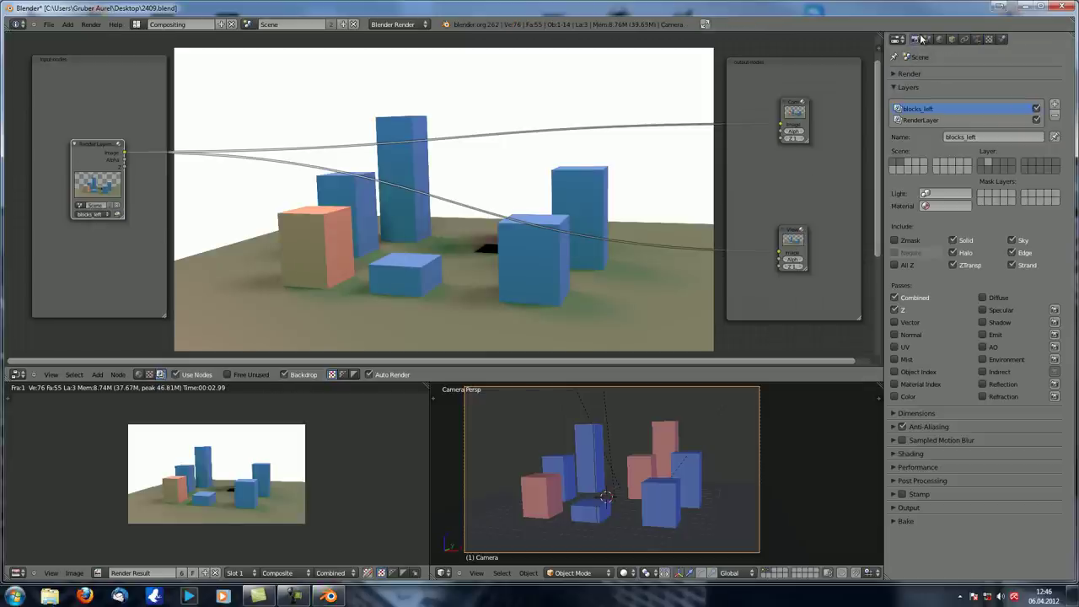
pyautogui.click(962, 119)
pyautogui.click(1054, 114)
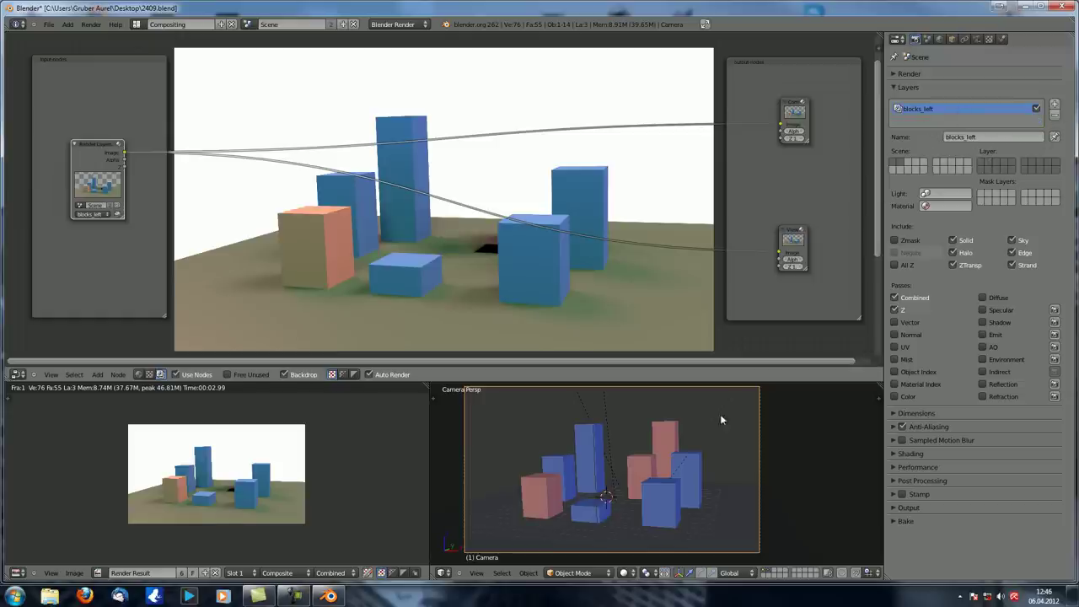
# Move all objects on the second scene layer to the first layer, show that layer and render the scene.
pyautogui.click(771, 573)
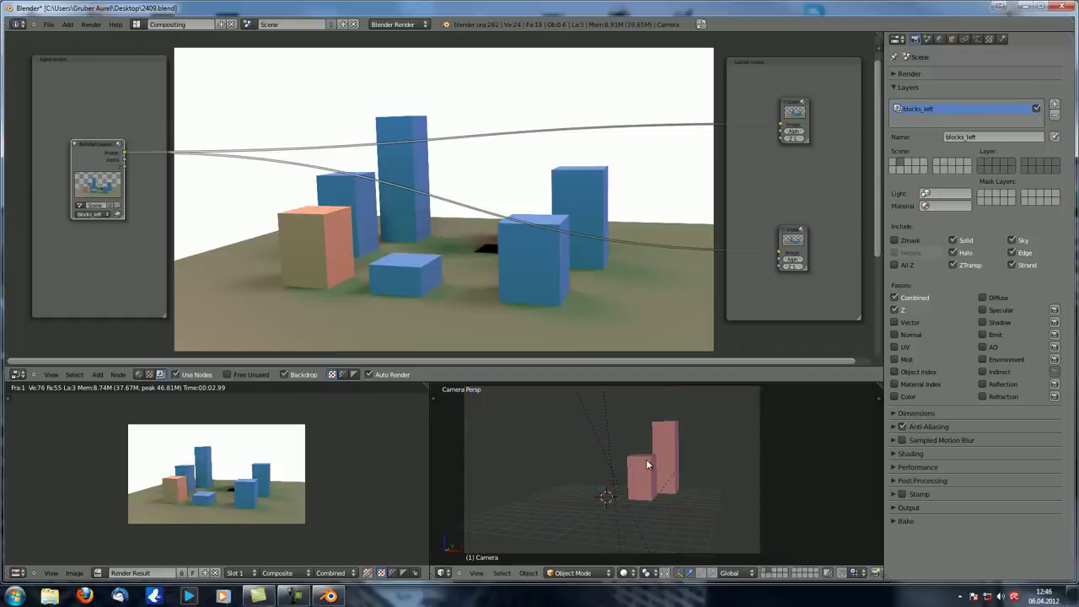
pyautogui.press('m')
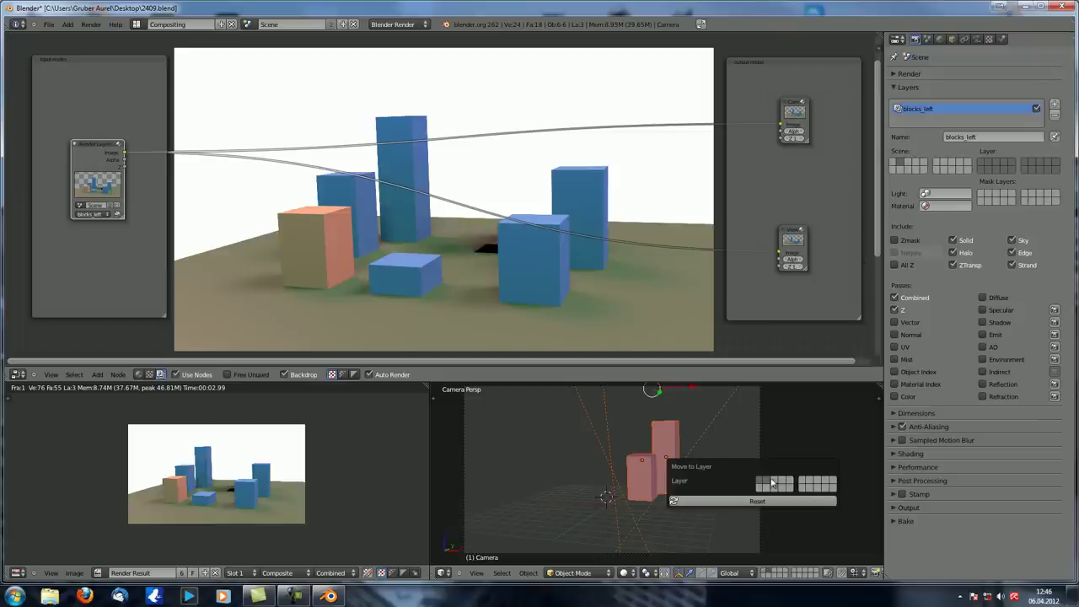
pyautogui.click(761, 483)
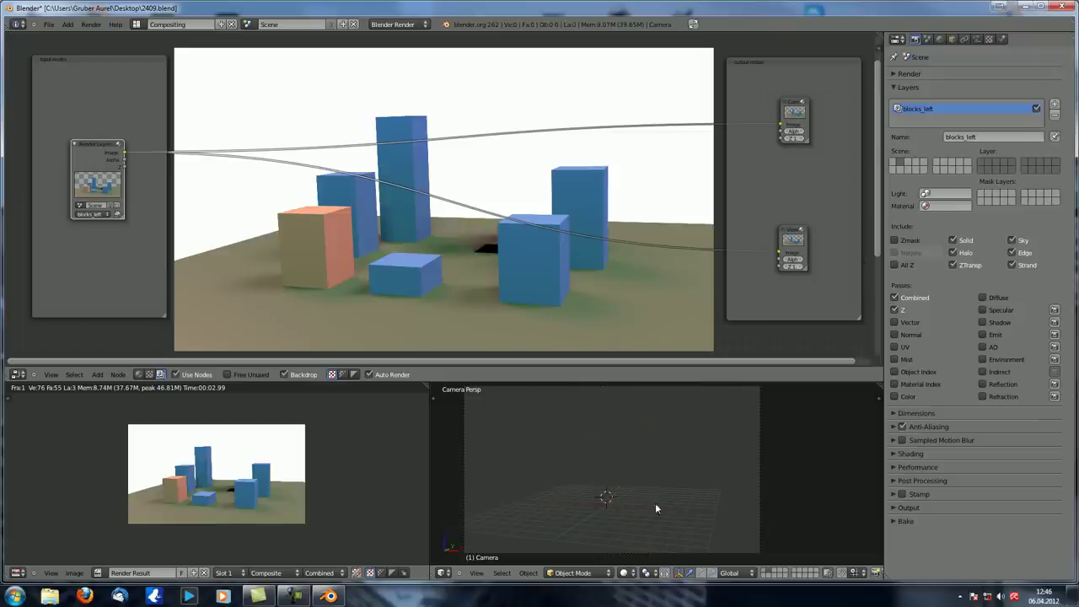
pyautogui.keyDown('shift'); pyautogui.click(765, 575); pyautogui.keyUp('shift')
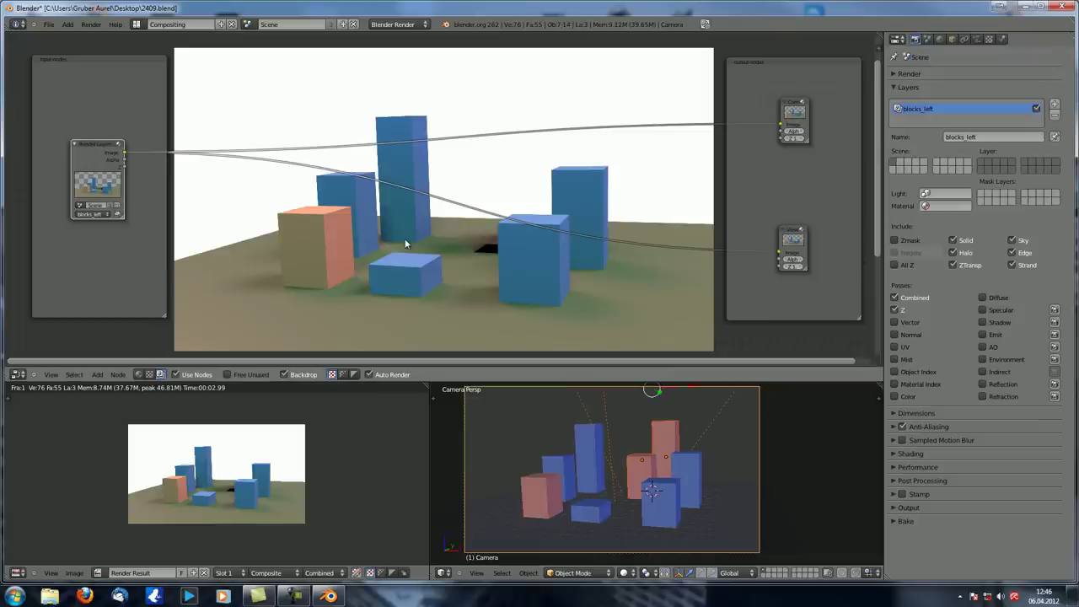
pyautogui.press('F12')
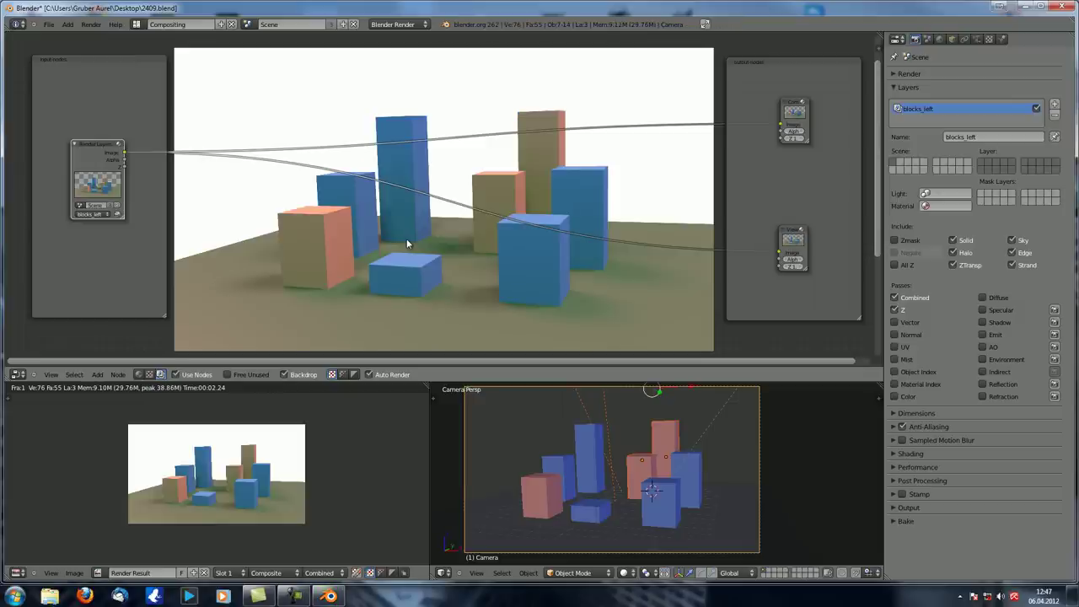
# Delete the Render Layers node from the input nodes frame.
pyautogui.moveTo(99, 146); pyautogui.dragTo(101, 86)
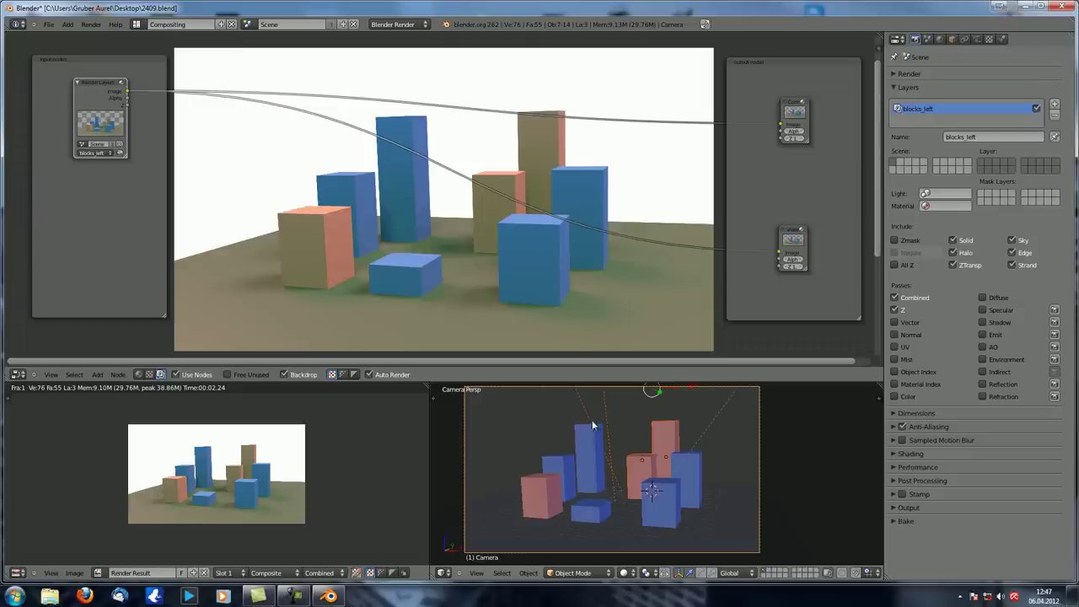
pyautogui.moveTo(96, 81); pyautogui.dragTo(93, 83)
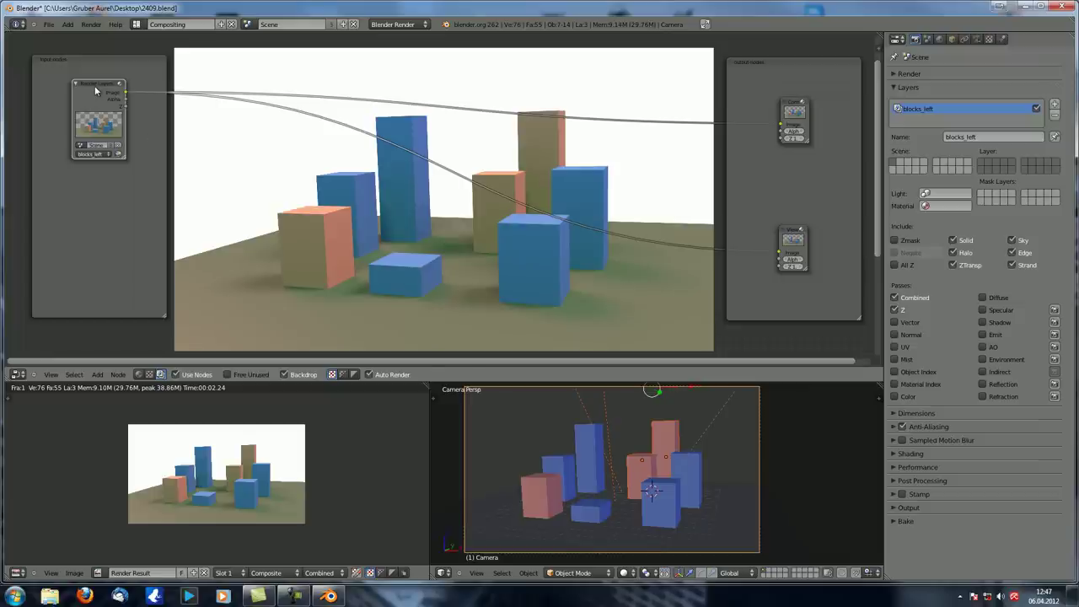
pyautogui.press('x')
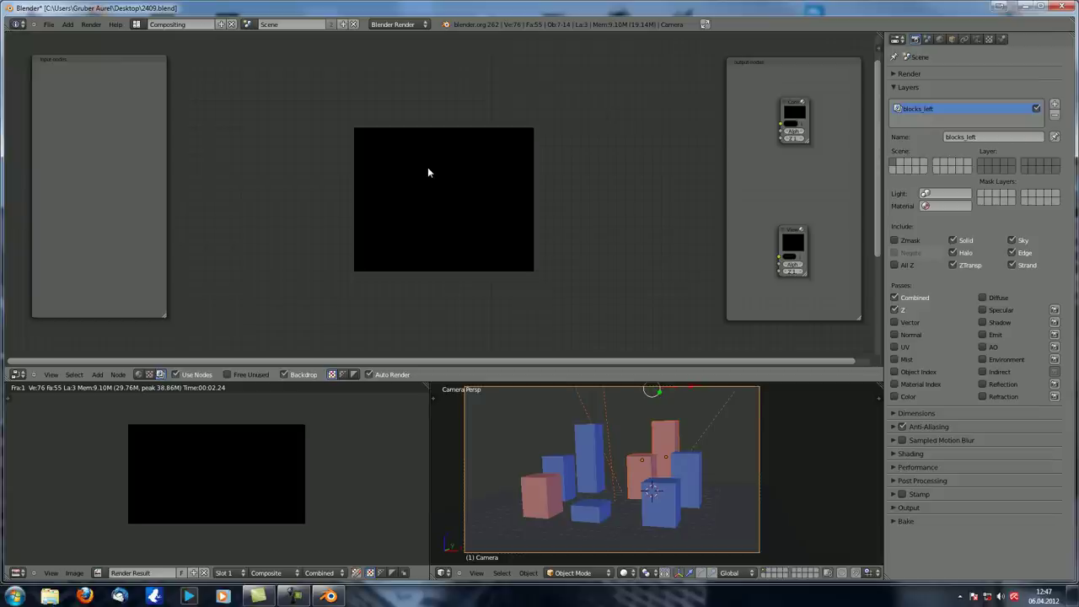
# Add a new Render Layers node in the upper corner of the input nodes frame.
pyautogui.hotkey('shift', 'a')
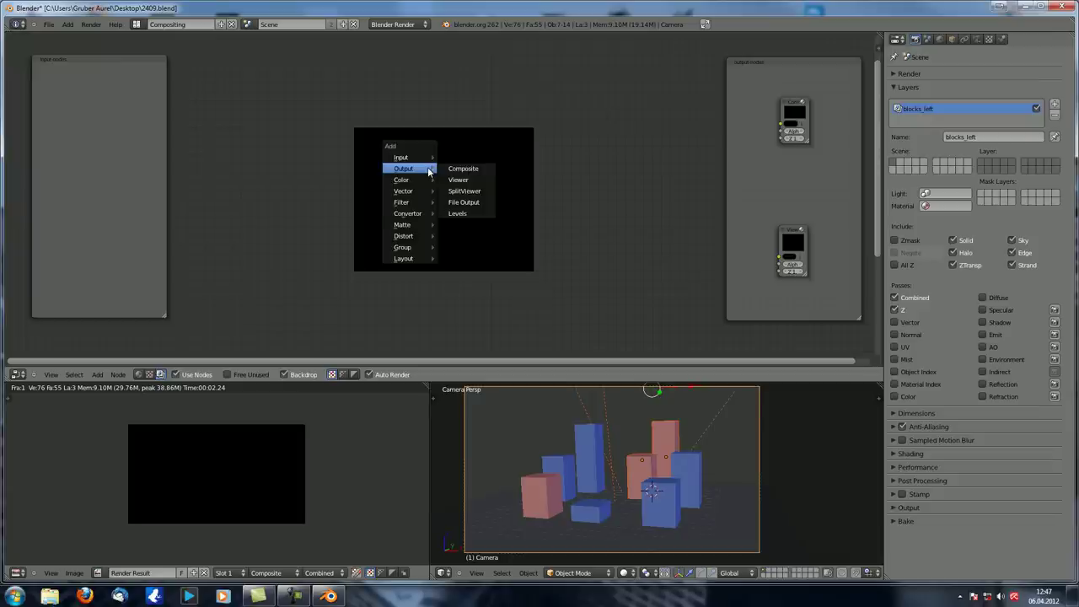
pyautogui.moveTo(420, 159)
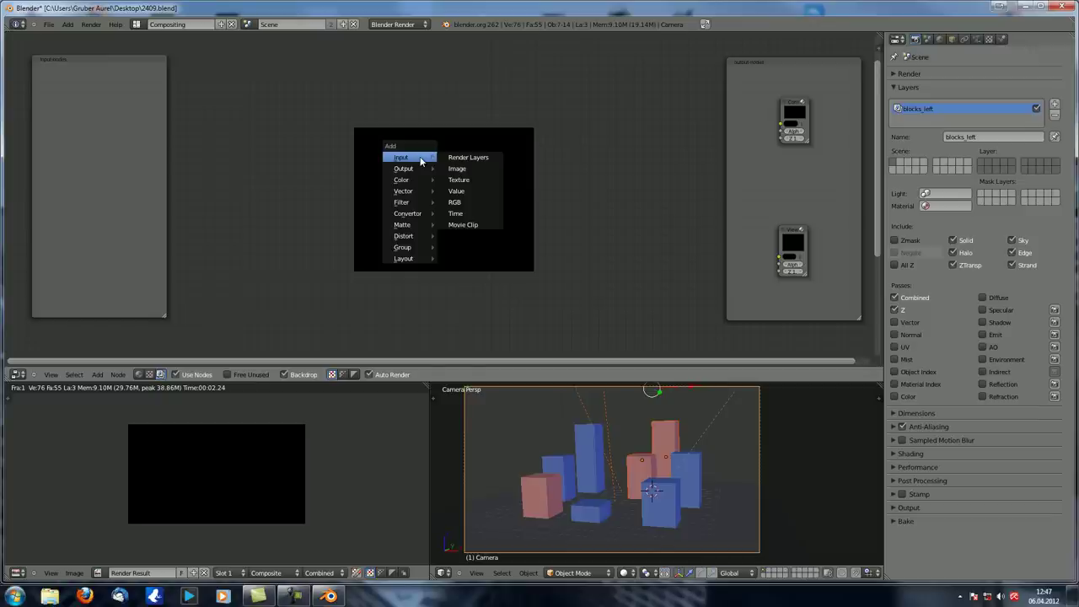
pyautogui.click(468, 158)
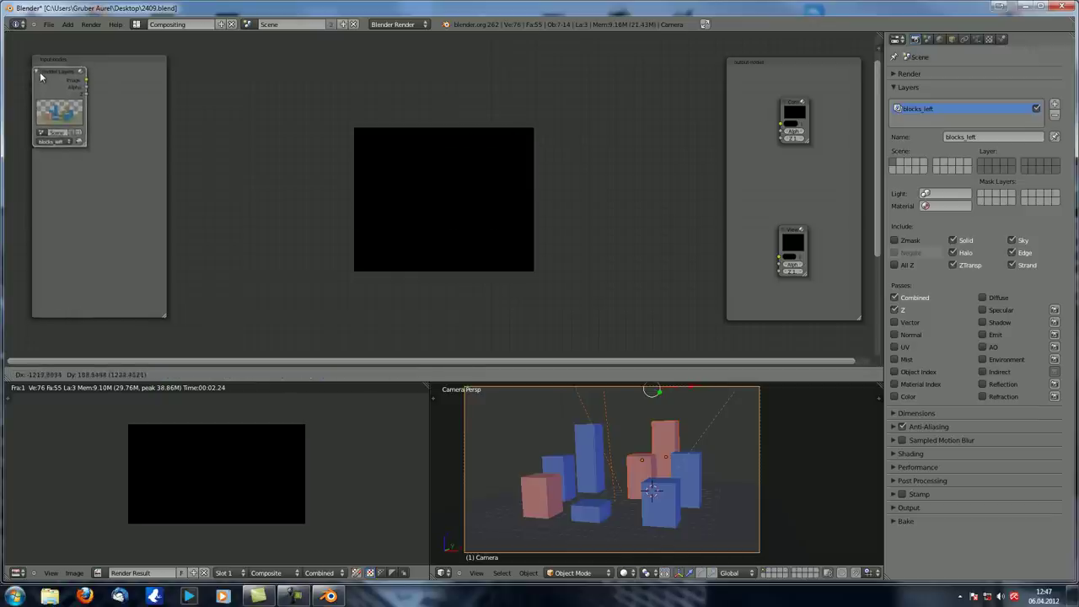
pyautogui.click(42, 76)
# Add an Image input node and place it below the Render Layers node in the input nodes frame.
pyautogui.hotkey('shift', 'a')
pyautogui.moveTo(422, 154)
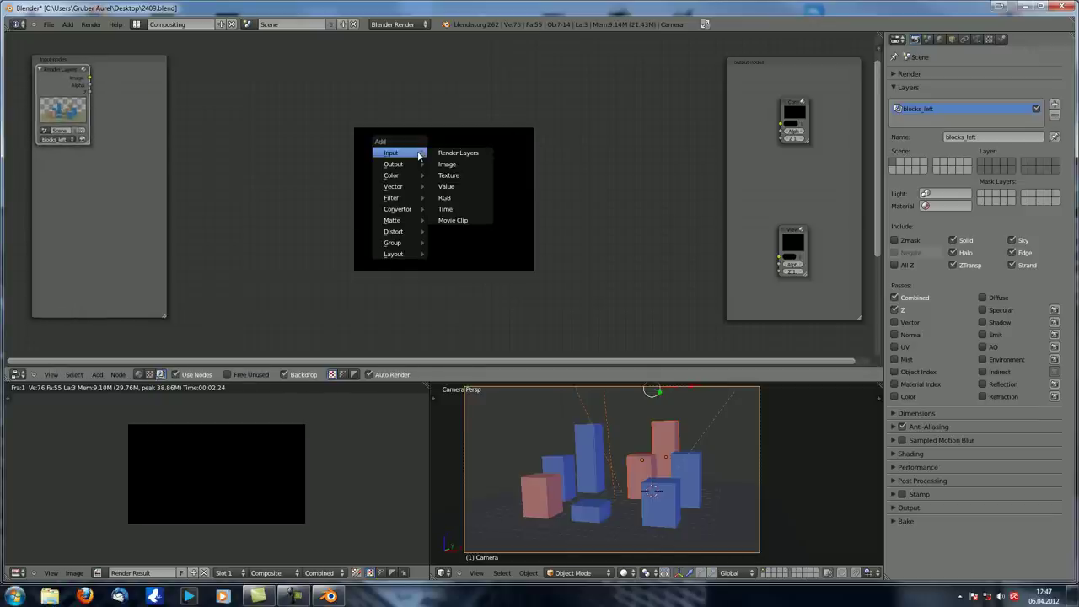
pyautogui.click(466, 163)
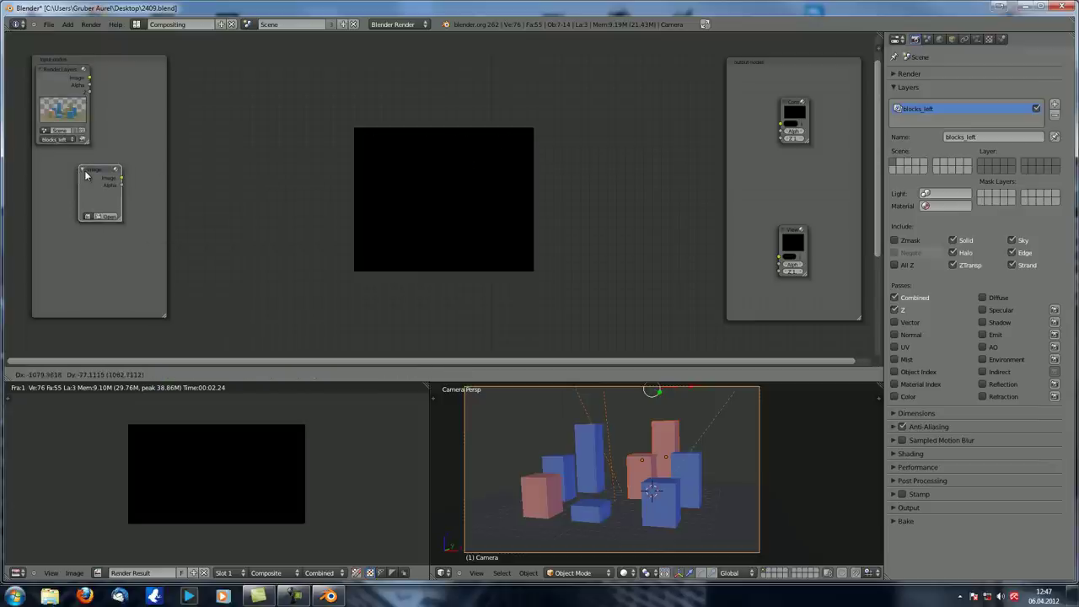
pyautogui.click(87, 175)
pyautogui.scroll(2, 154, 183)
pyautogui.moveTo(155, 183); pyautogui.dragTo(405, 182, button='middle')
pyautogui.scroll(-10, 548, 168)
pyautogui.scroll(4, 376, 176)
pyautogui.scroll(1, 396, 186)
pyautogui.scroll(-1, 396, 185)
pyautogui.scroll(1, 395, 186)
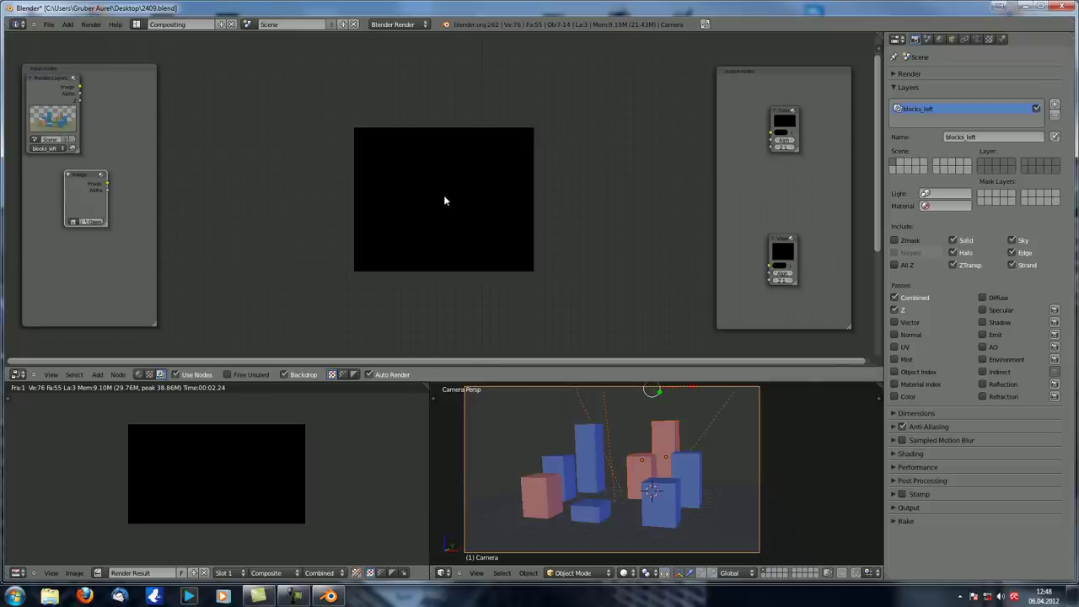
pyautogui.moveTo(445, 200); pyautogui.dragTo(450, 203, button='middle')
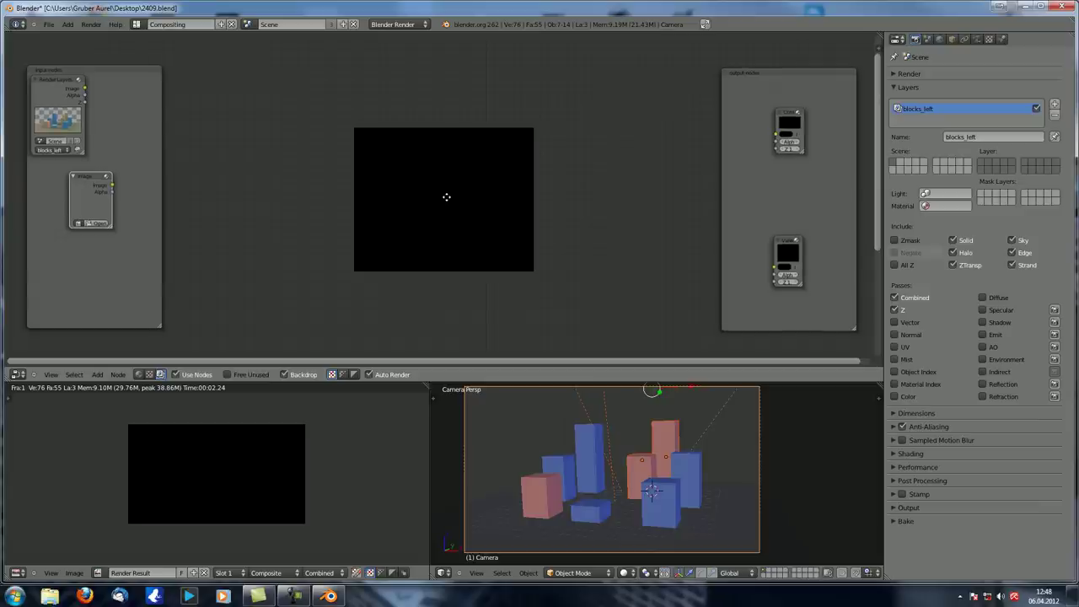
# Browse for the Image node's file in the recent Final Output folder and display the files as thumbnails.
pyautogui.click(99, 223)
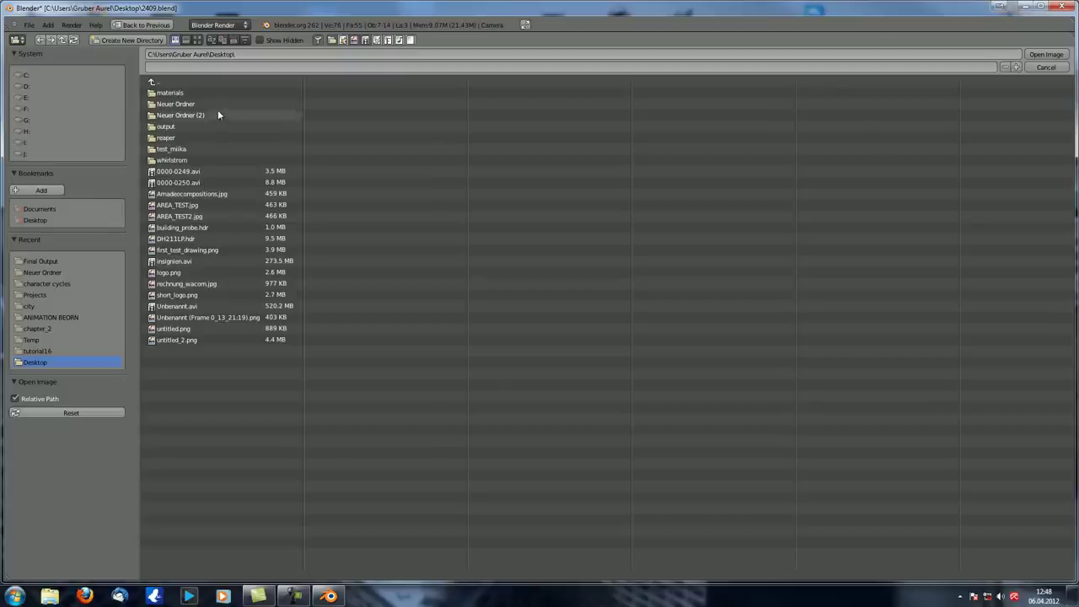
pyautogui.click(55, 263)
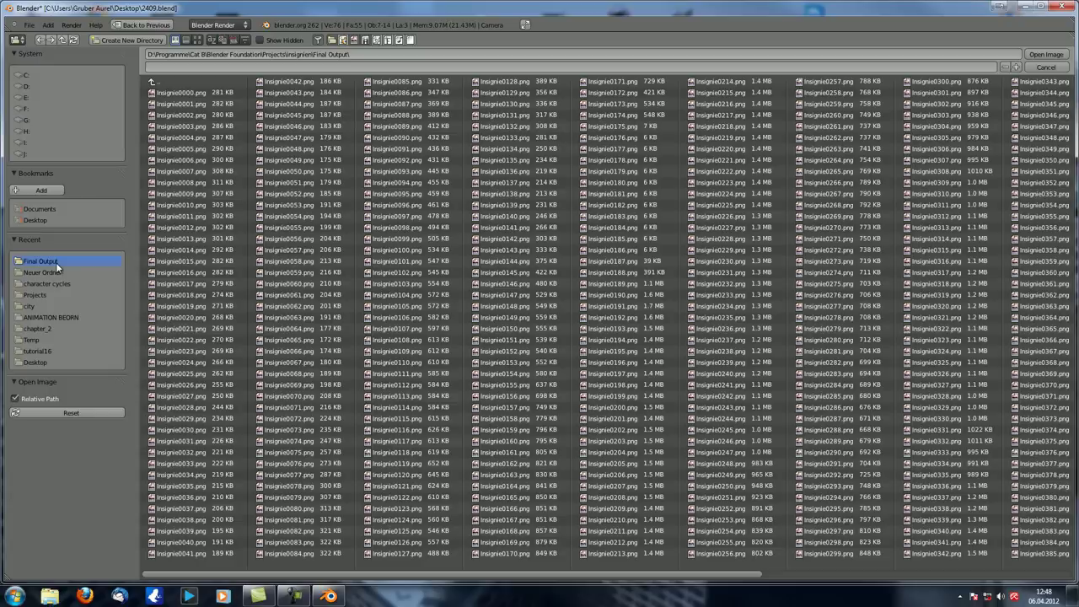
pyautogui.scroll(-2, 391, 276)
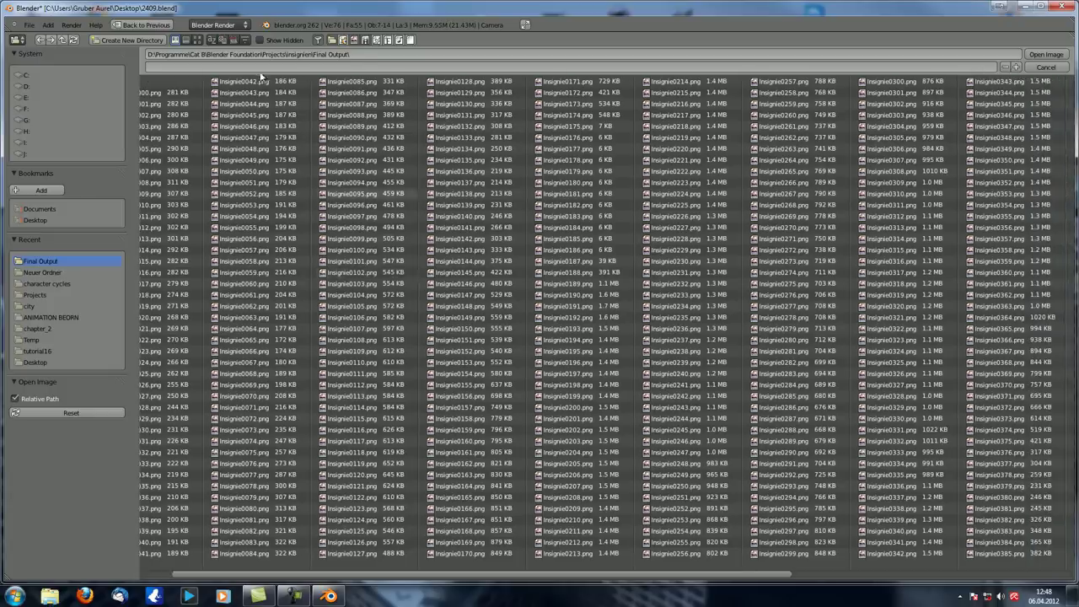
pyautogui.click(197, 40)
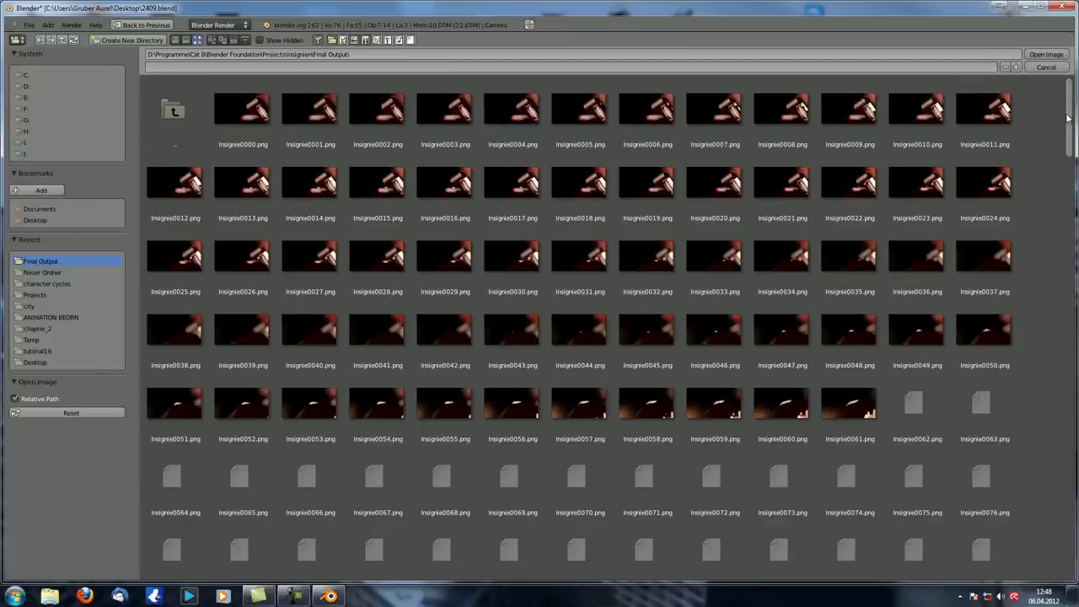
# Load Insignie0000.png into the Image node.
pyautogui.moveTo(1071, 120)
pyautogui.mouseDown()
pyautogui.moveTo(1071, 253)
pyautogui.moveTo(1074, 109)
pyautogui.mouseUp()
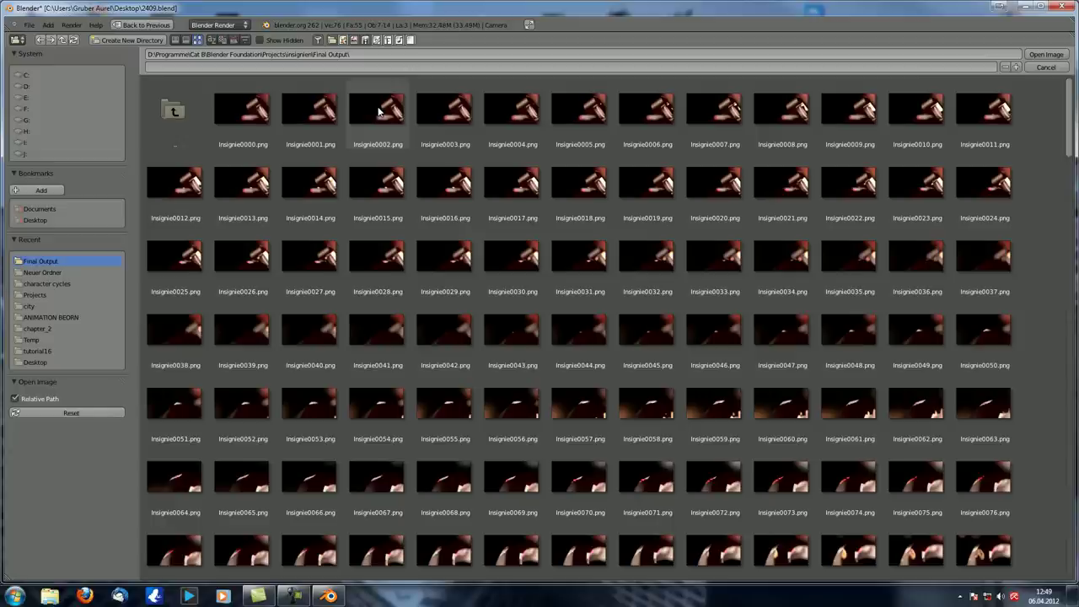
pyautogui.moveTo(1069, 113); pyautogui.dragTo(1070, 57)
pyautogui.click(236, 105)
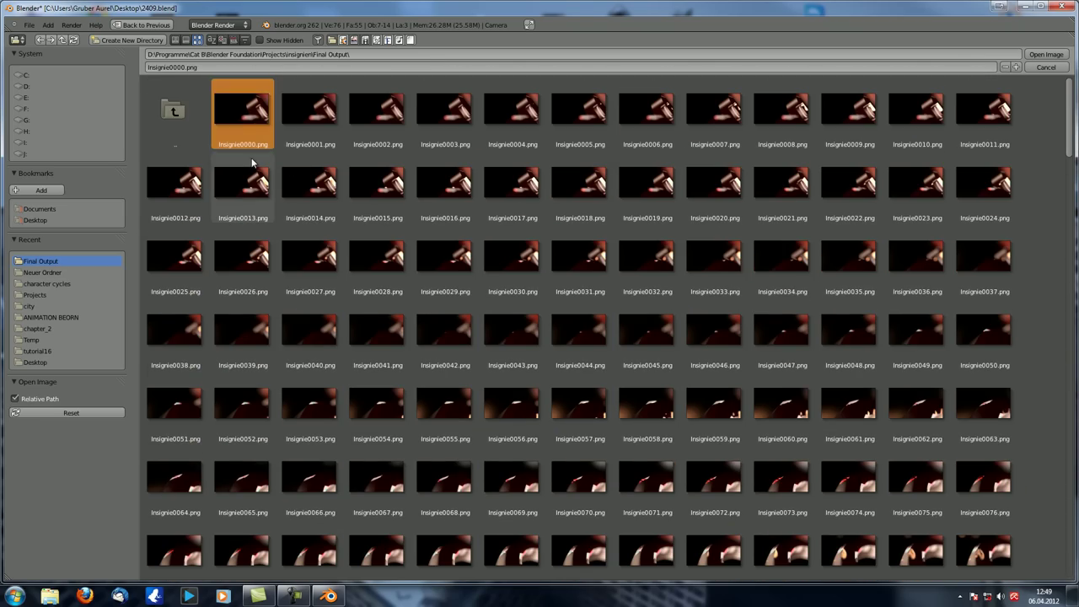
pyautogui.doubleClick(250, 125)
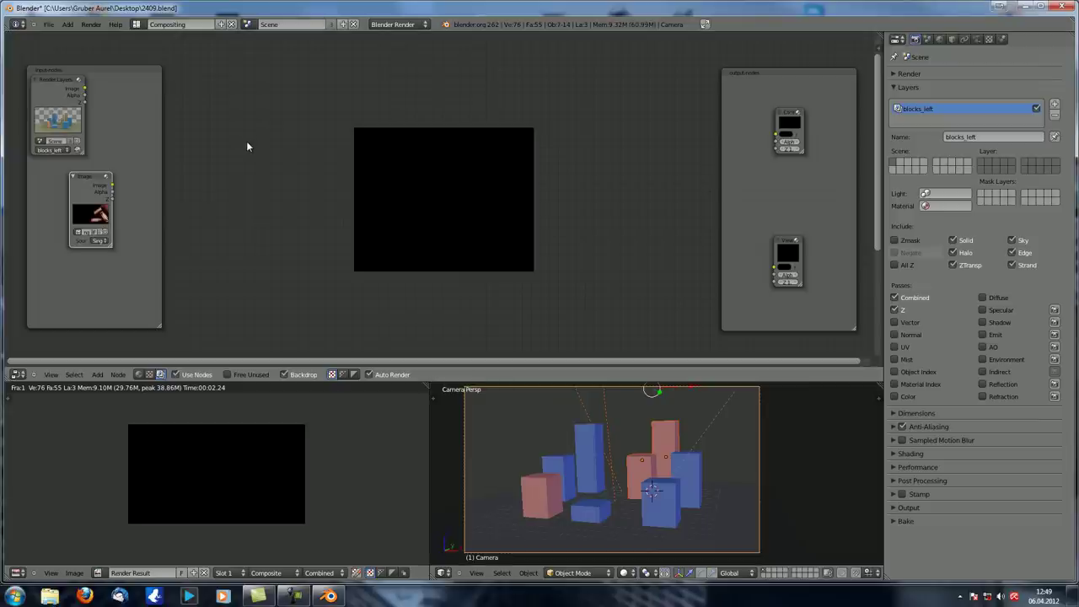
# Choose Single Image as the Image node's source type.
pyautogui.moveTo(223, 208); pyautogui.dragTo(731, 171, button='middle')
pyautogui.scroll(4, 516, 193)
pyautogui.moveTo(678, 223); pyautogui.dragTo(533, 226, button='middle')
pyautogui.click(469, 267)
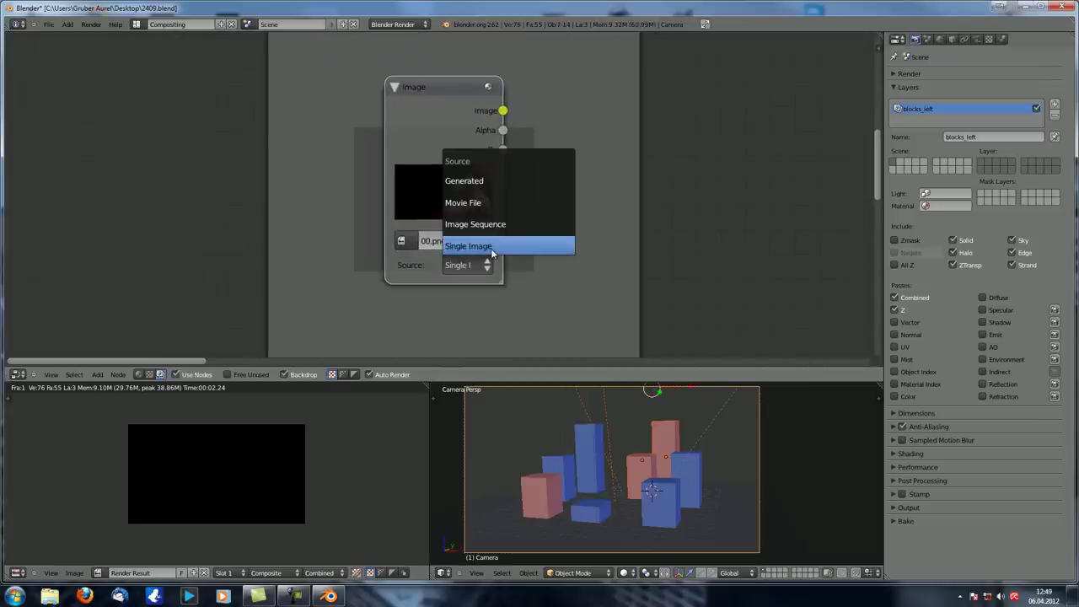
pyautogui.click(490, 246)
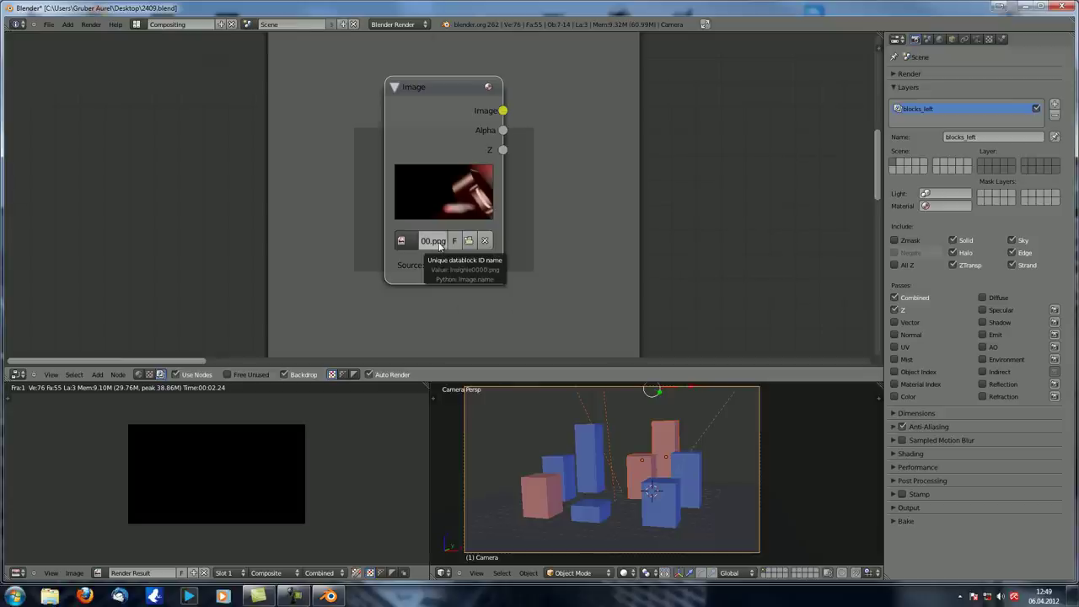
# Link the Image node's image output to the Viewer's image input.
pyautogui.scroll(-14, 442, 245)
pyautogui.moveTo(657, 220); pyautogui.dragTo(240, 164, button='middle')
pyautogui.scroll(-2, 227, 167)
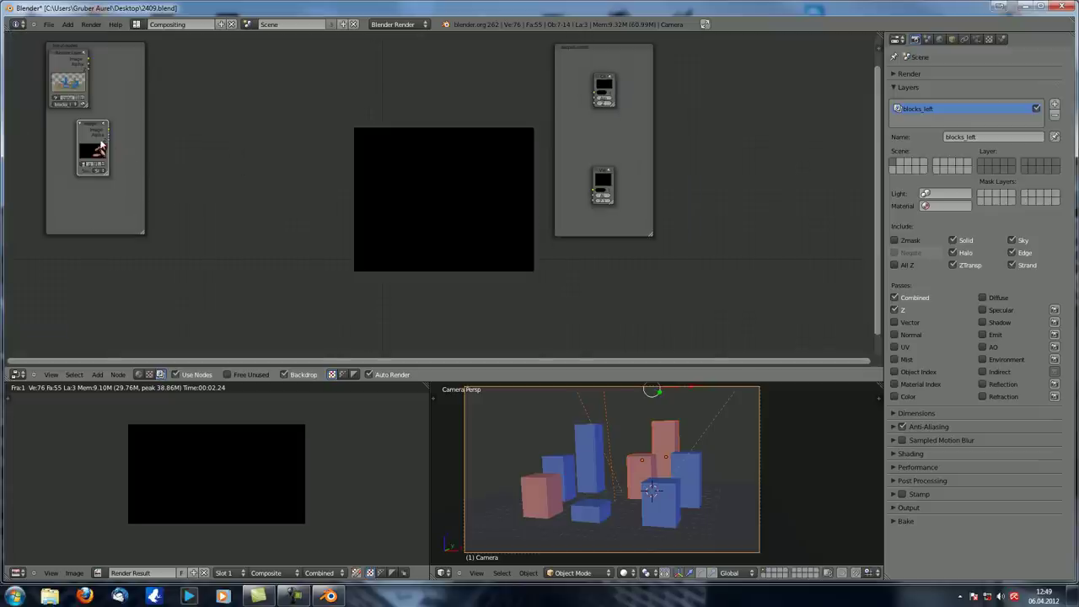
pyautogui.moveTo(107, 131); pyautogui.dragTo(593, 179)
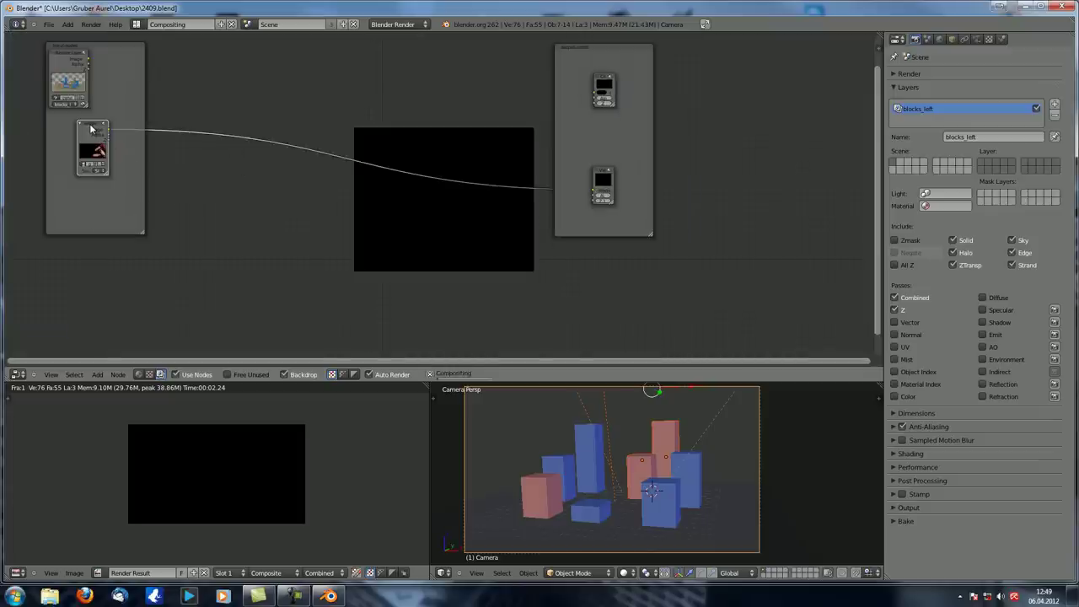
# Shrink the backdrop to show the whole picture in the node editor and link the Image node's image output to the Composite's image input.
pyautogui.scroll(-2, 446, 296)
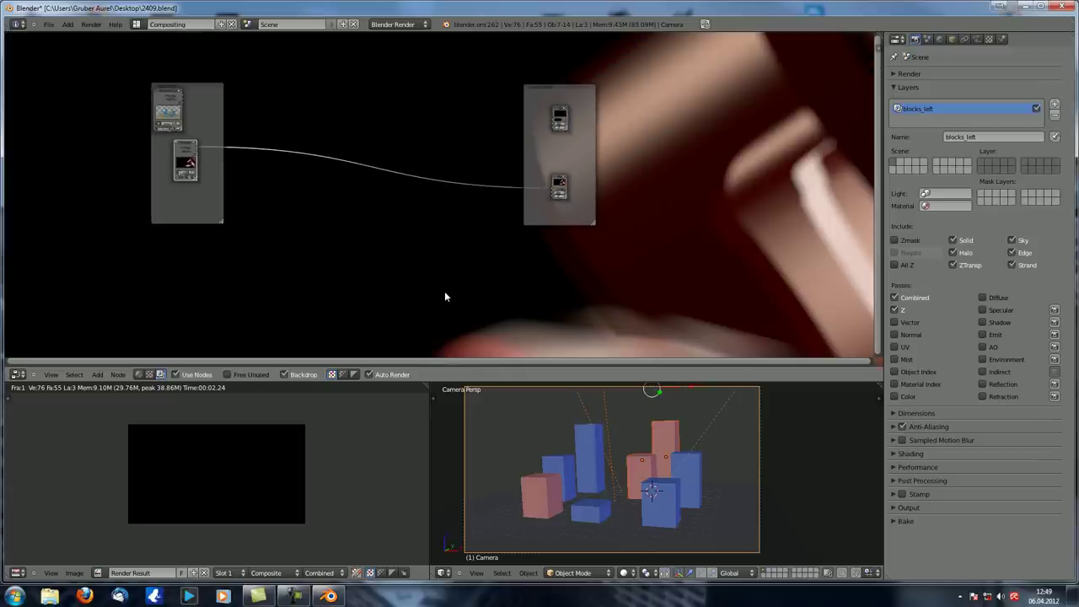
pyautogui.press('v')
pyautogui.press('v')
pyautogui.press('v')
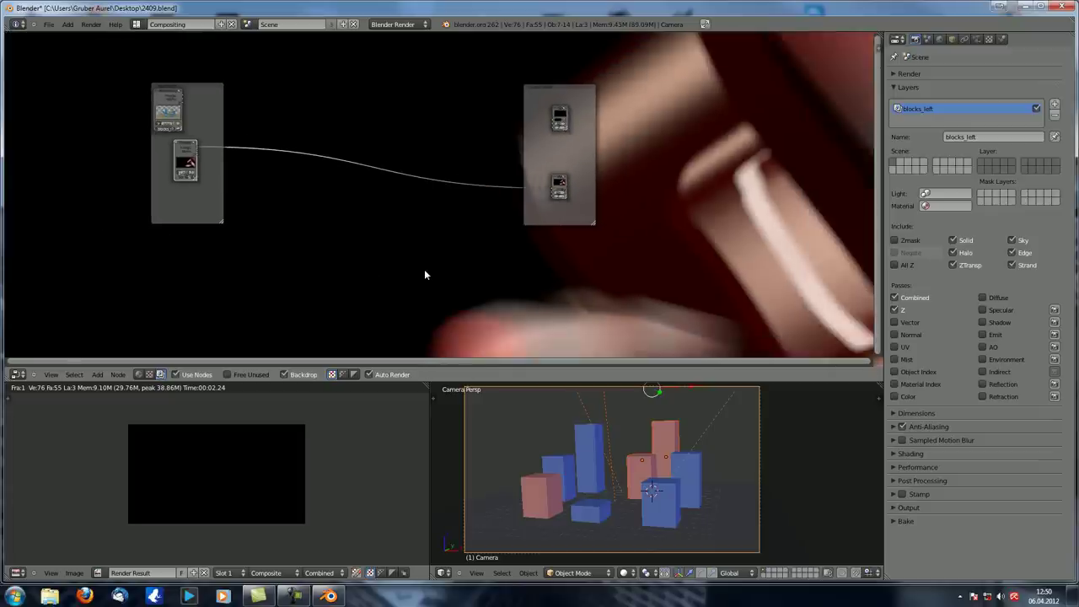
pyautogui.press('v')
pyautogui.scroll(3, 494, 241)
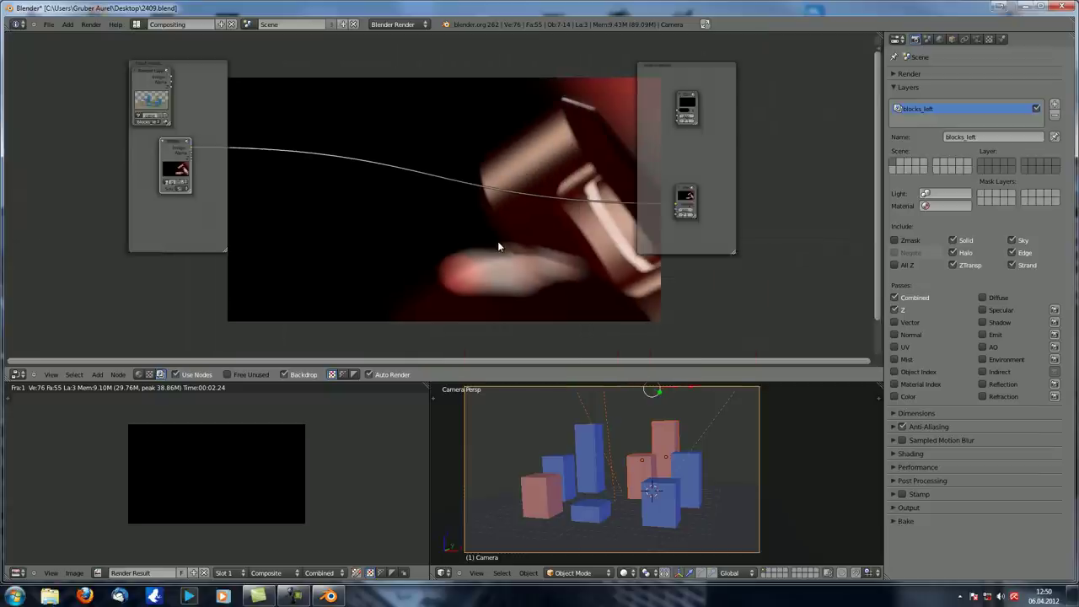
pyautogui.scroll(2, 528, 225)
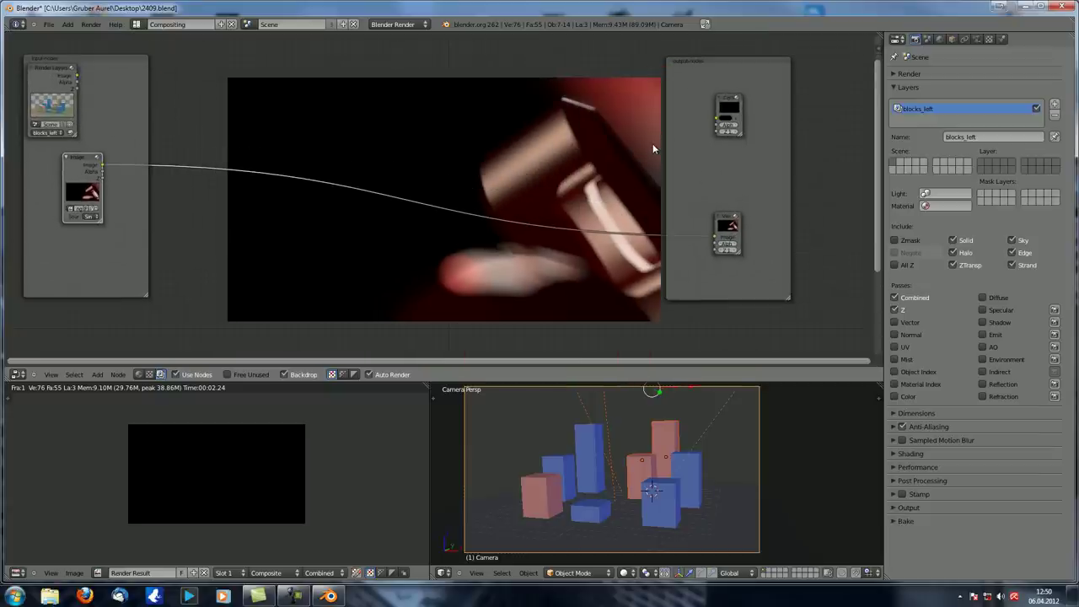
pyautogui.moveTo(103, 165); pyautogui.dragTo(717, 121)
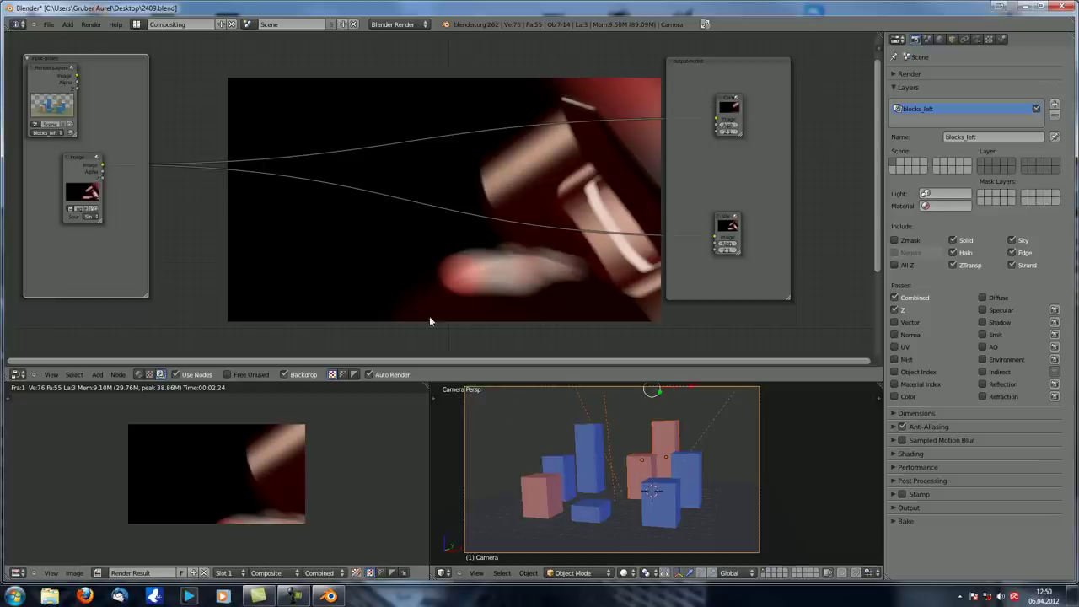
# Change the Image node's source type to Image Sequence.
pyautogui.scroll(2, 459, 191)
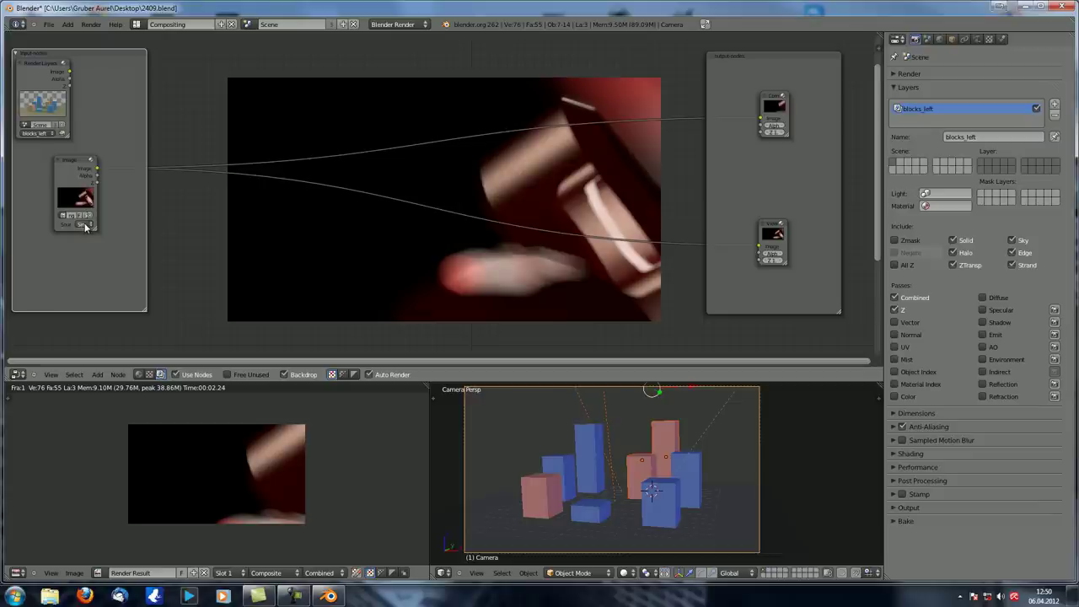
pyautogui.scroll(5, 279, 224)
pyautogui.moveTo(311, 222); pyautogui.dragTo(771, 221, button='middle')
pyautogui.scroll(4, 388, 266)
pyautogui.moveTo(314, 263); pyautogui.dragTo(563, 236, button='middle')
pyautogui.scroll(6, 563, 235)
pyautogui.moveTo(687, 227); pyautogui.dragTo(602, 213, button='middle')
pyautogui.click(534, 237)
pyautogui.click(533, 230)
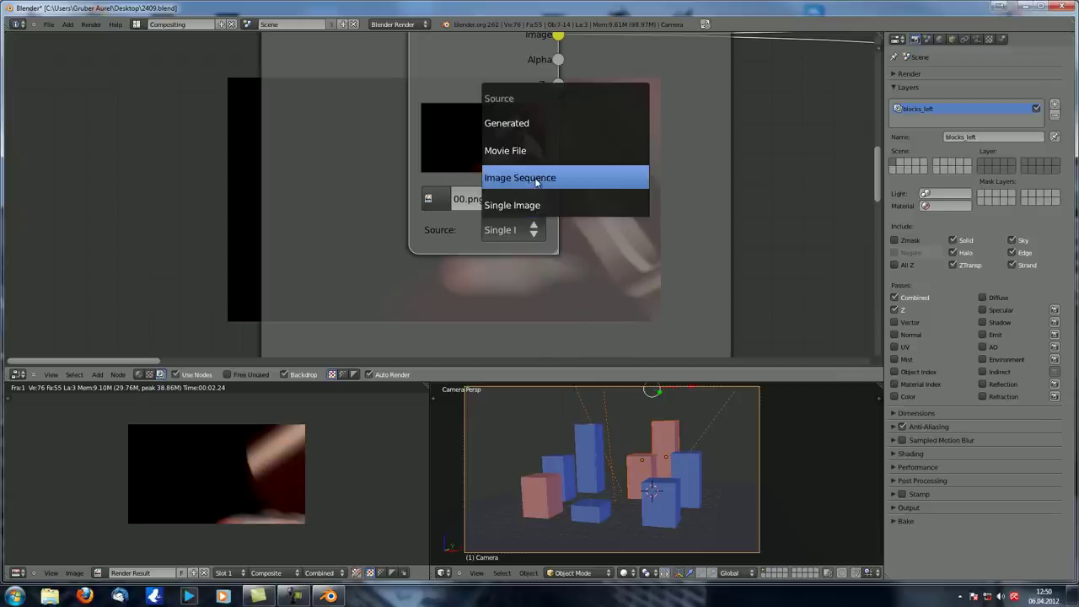
pyautogui.click(527, 176)
# Turn the camera 3D View area into a Timeline and scrub it to frame 203 and back to frame 0.
pyautogui.scroll(-2, 520, 272)
pyautogui.scroll(-4, 520, 271)
pyautogui.moveTo(636, 228); pyautogui.dragTo(221, 200, button='middle')
pyautogui.scroll(-4, 249, 205)
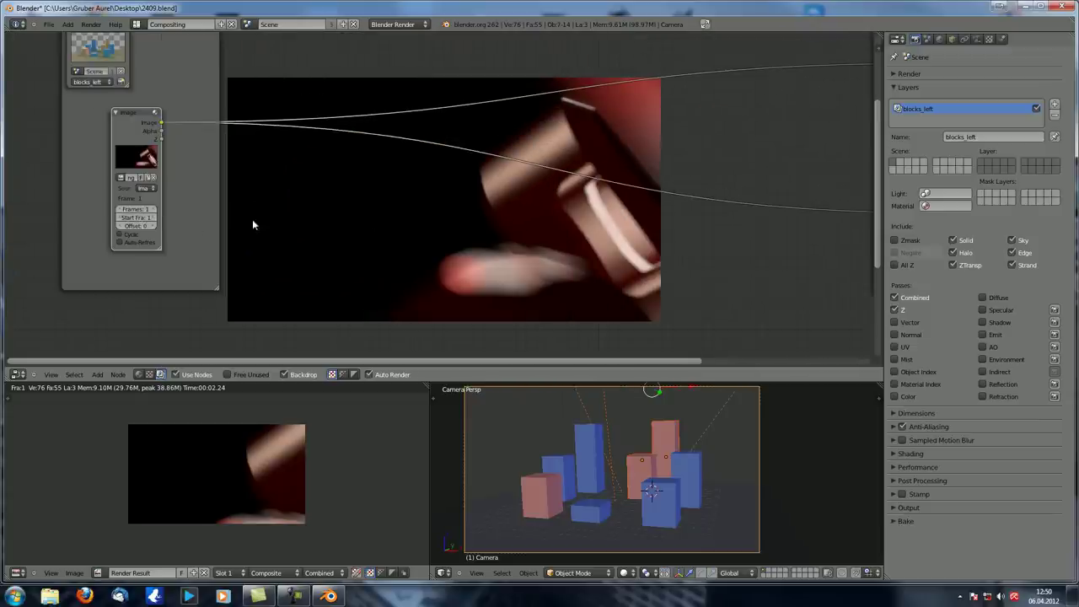
pyautogui.moveTo(143, 213); pyautogui.dragTo(106, 212)
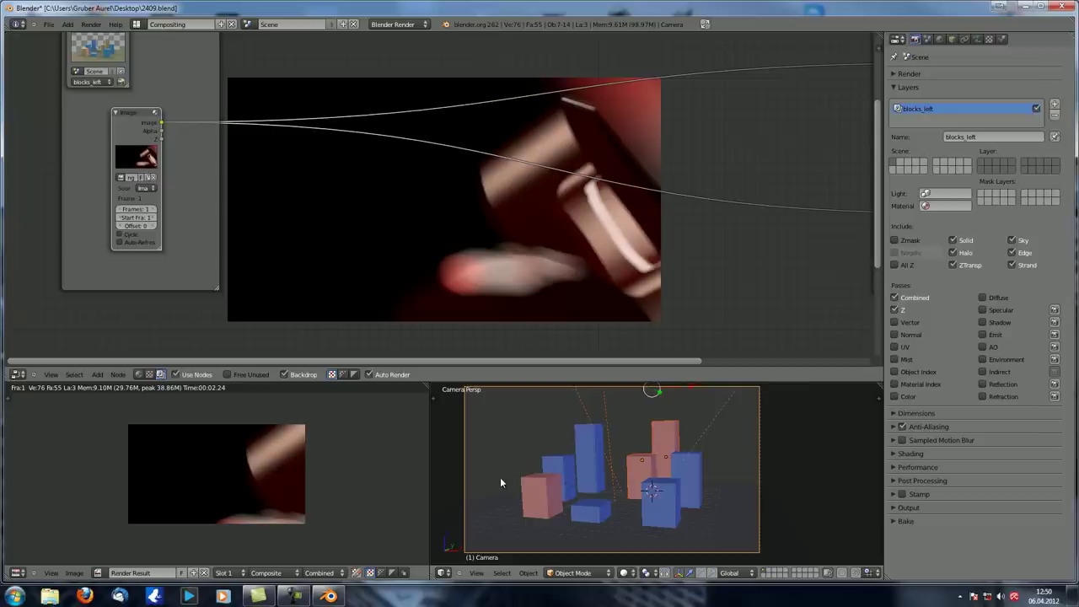
pyautogui.click(441, 573)
pyautogui.click(465, 548)
pyautogui.scroll(-3, 514, 502)
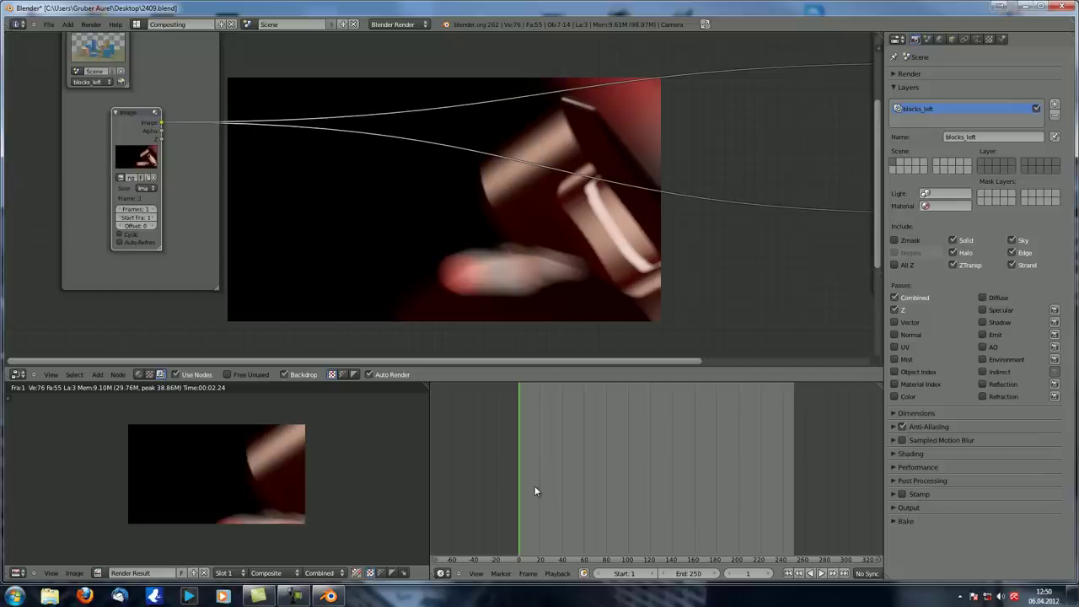
pyautogui.scroll(2, 289, 231)
pyautogui.moveTo(289, 231); pyautogui.dragTo(504, 242, button='middle')
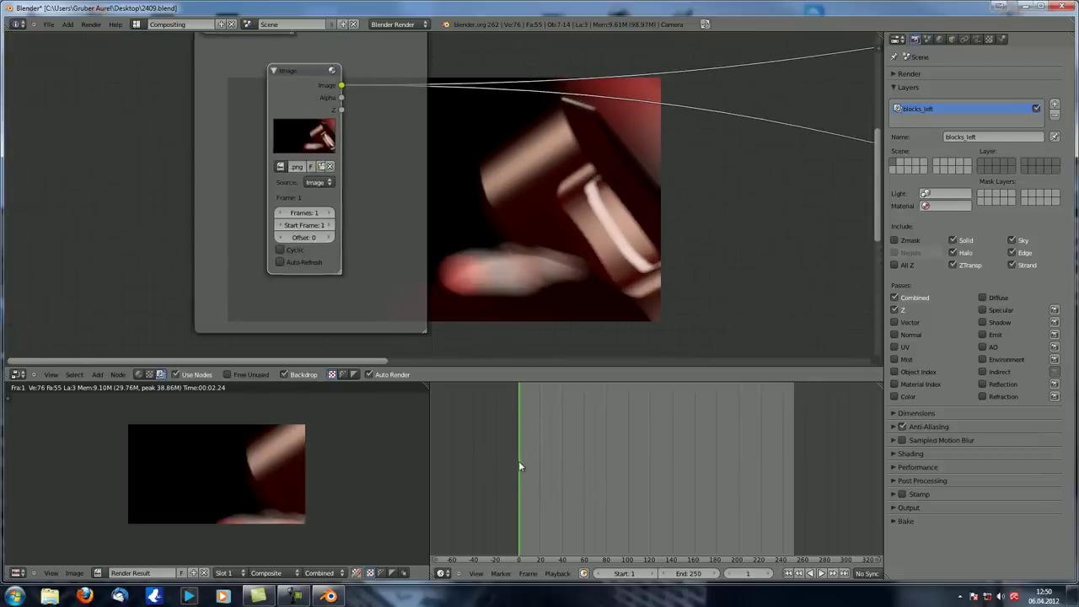
pyautogui.moveTo(587, 467); pyautogui.dragTo(742, 471)
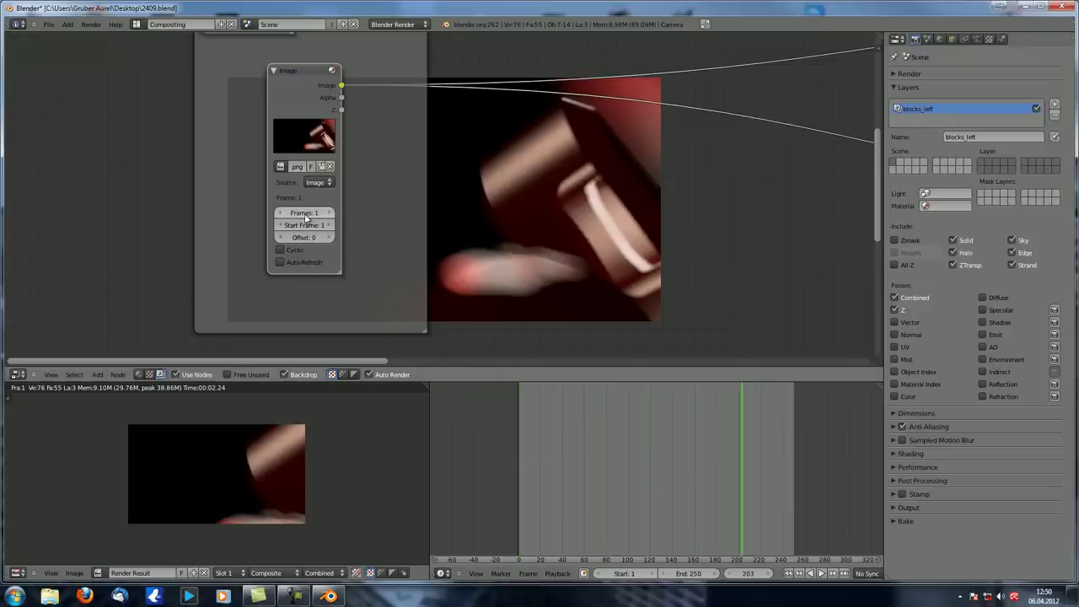
pyautogui.moveTo(700, 563); pyautogui.dragTo(450, 518)
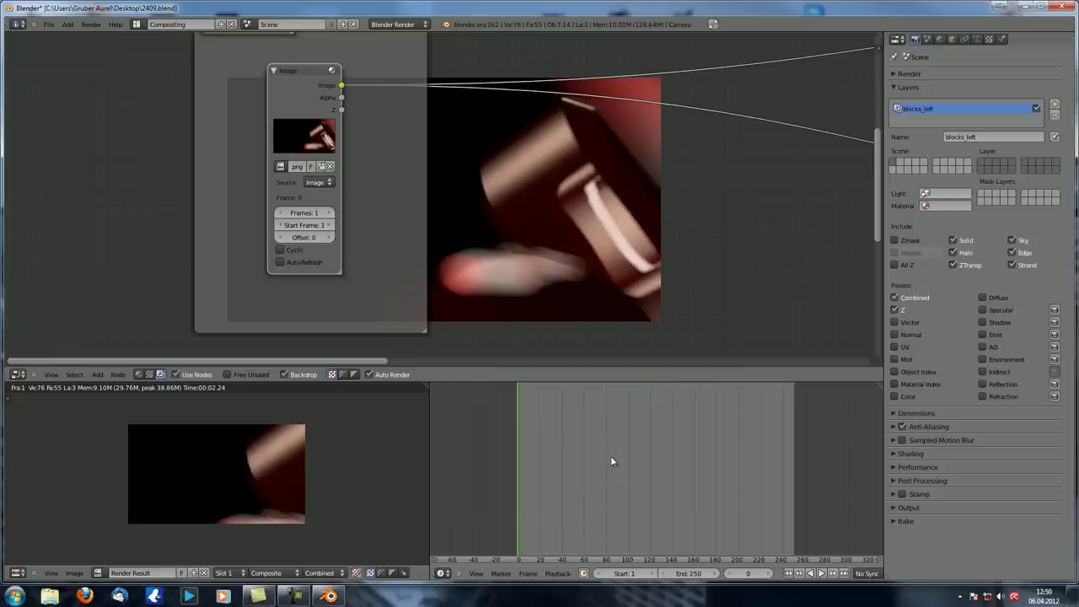
# Set the Image node's sequence length to 551 frames and scrub through the timeline to preview it, returning to frame 0.
pyautogui.click(308, 213)
pyautogui.write('551')
pyautogui.press('Return')
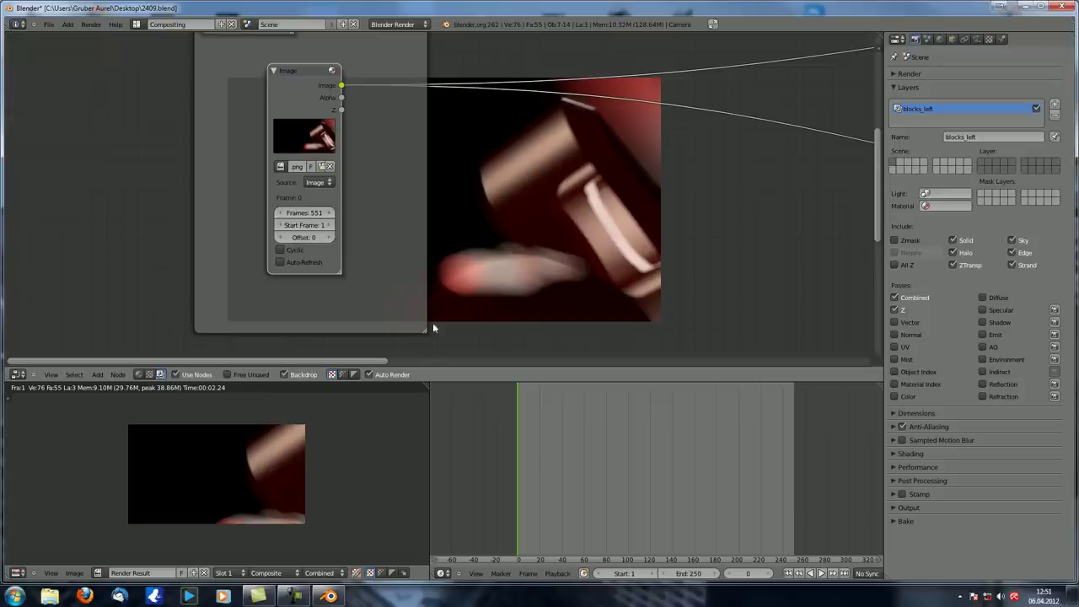
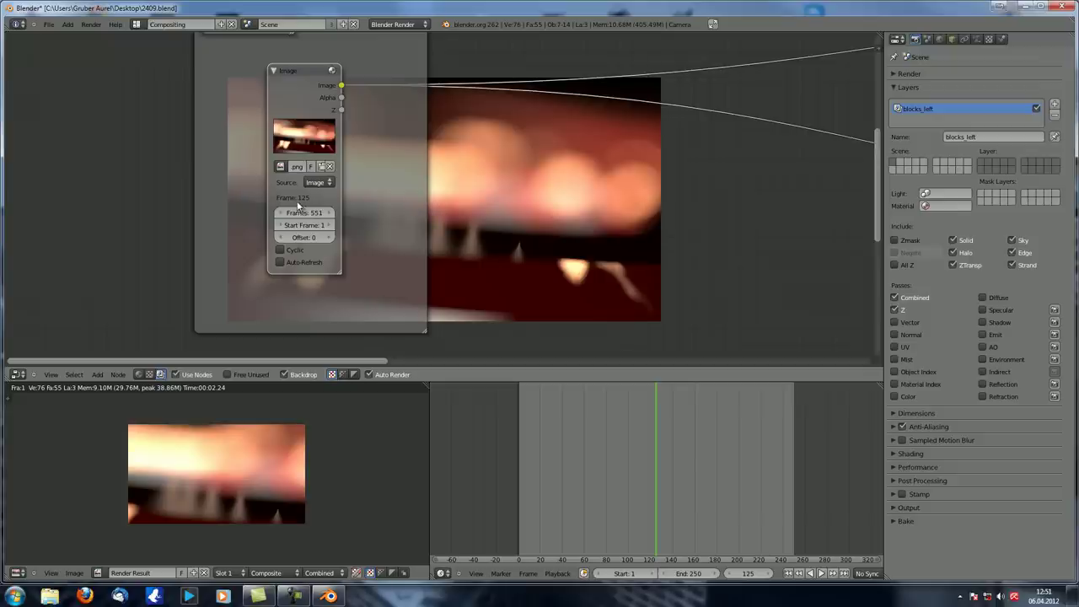
pyautogui.click(723, 472)
pyautogui.click(753, 474)
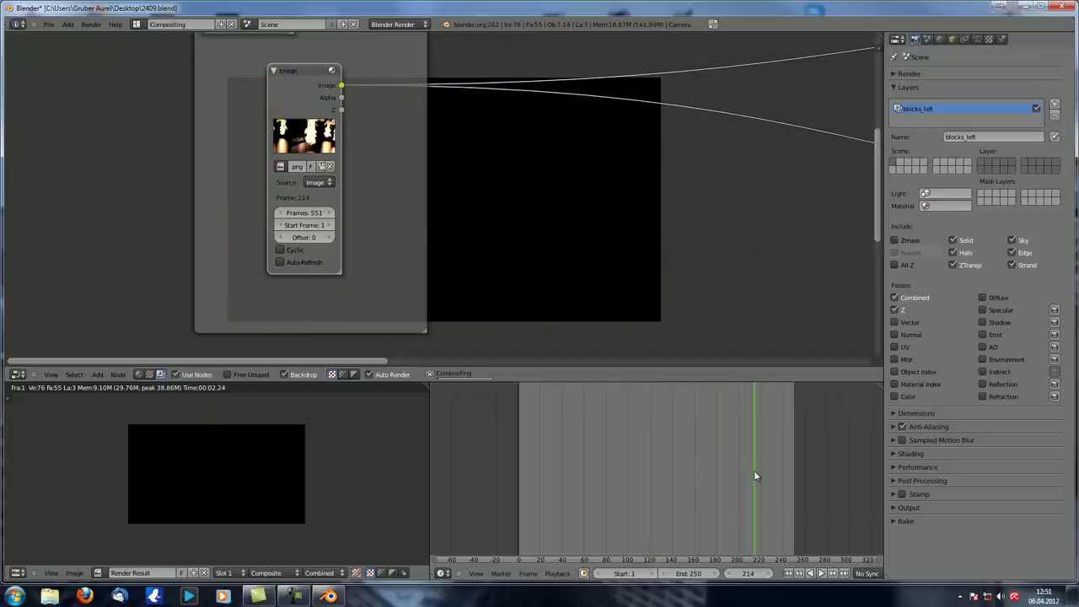
pyautogui.moveTo(770, 477); pyautogui.dragTo(784, 481)
pyautogui.moveTo(553, 484); pyautogui.dragTo(377, 461)
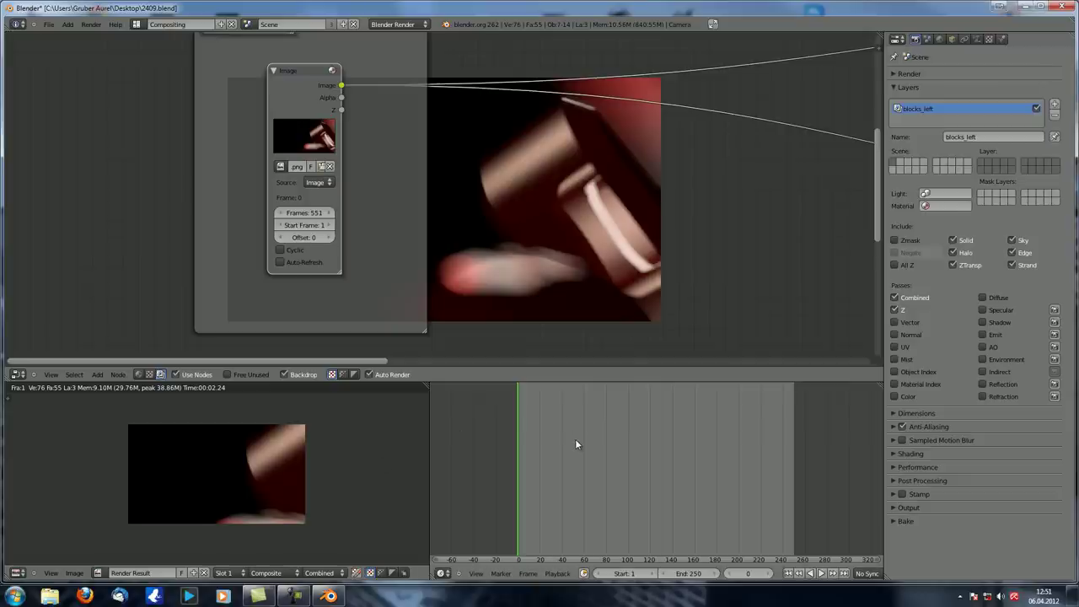
# Set the Image node's start frame to 100 and preview the sequence by scrubbing to frame 326 and back to 0.
pyautogui.doubleClick(320, 238)
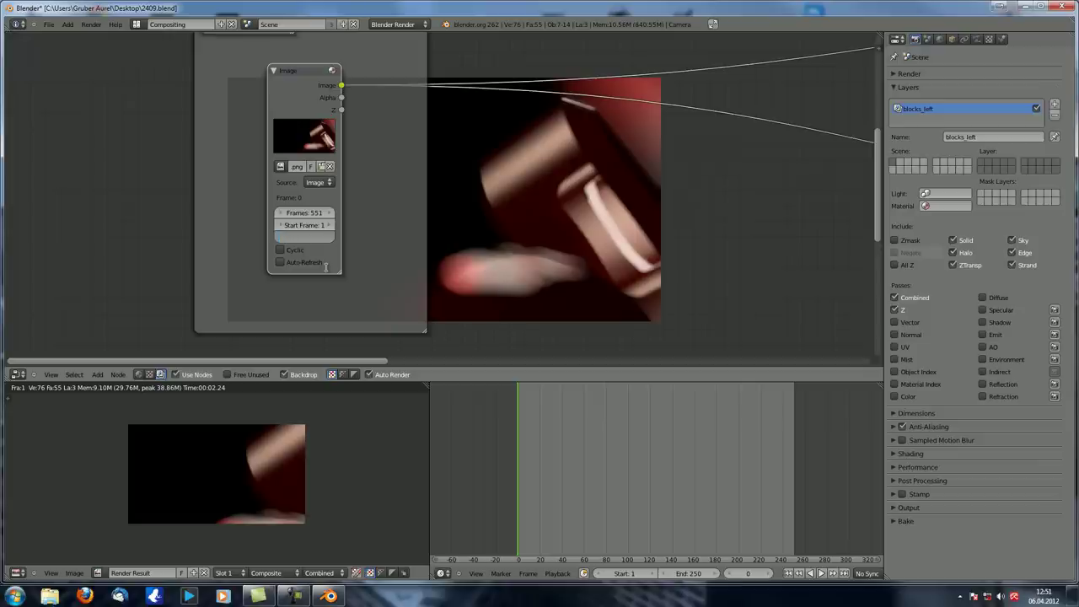
pyautogui.click(334, 268)
pyautogui.doubleClick(310, 225)
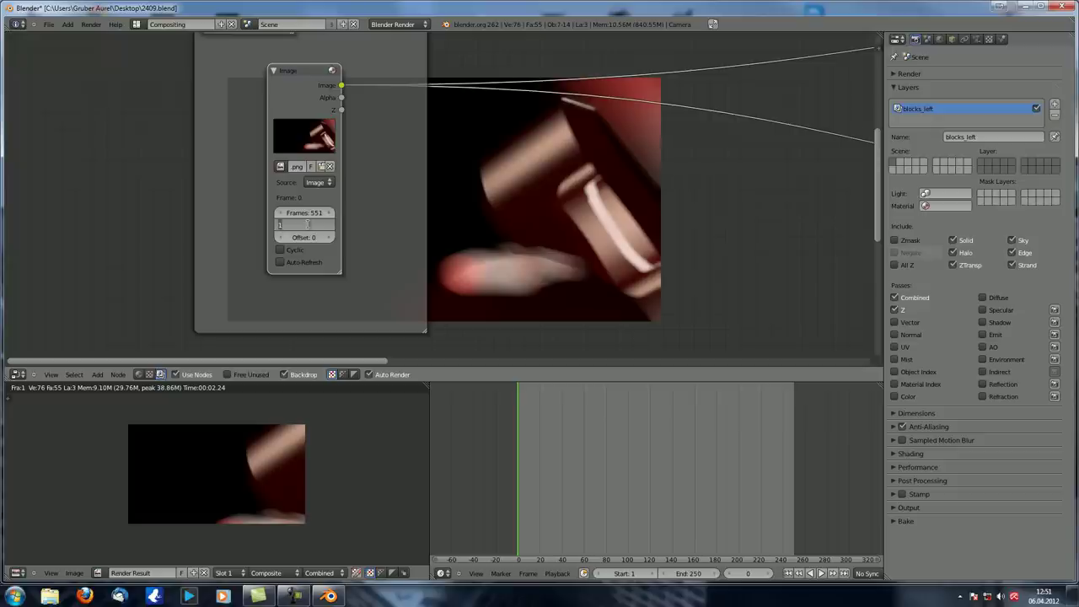
pyautogui.press('Return')
pyautogui.moveTo(517, 493); pyautogui.dragTo(766, 495)
pyautogui.scroll(-5, 766, 495)
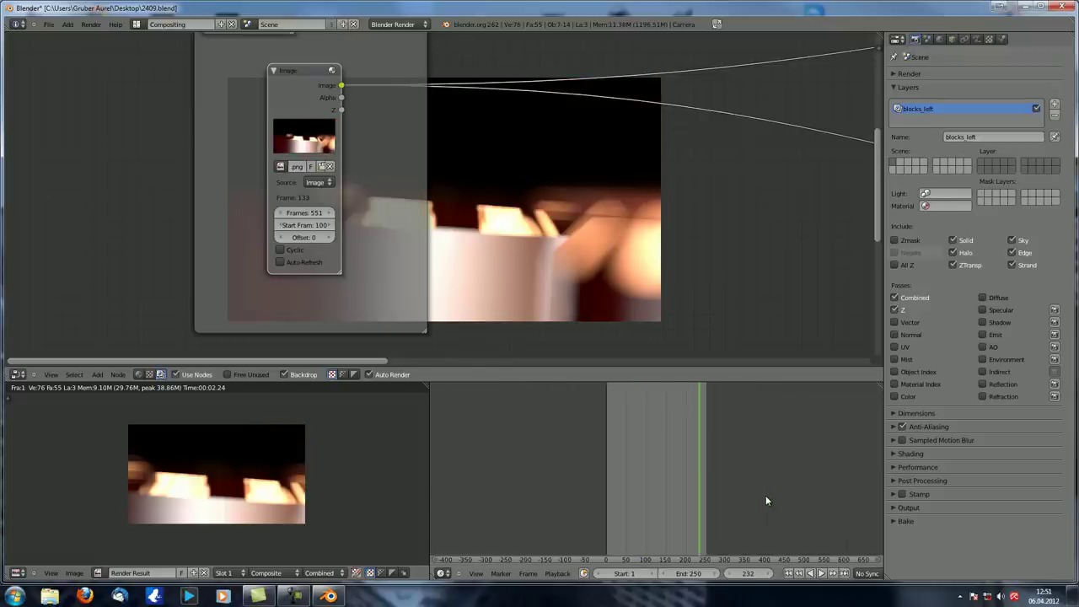
pyautogui.moveTo(695, 498); pyautogui.dragTo(738, 514)
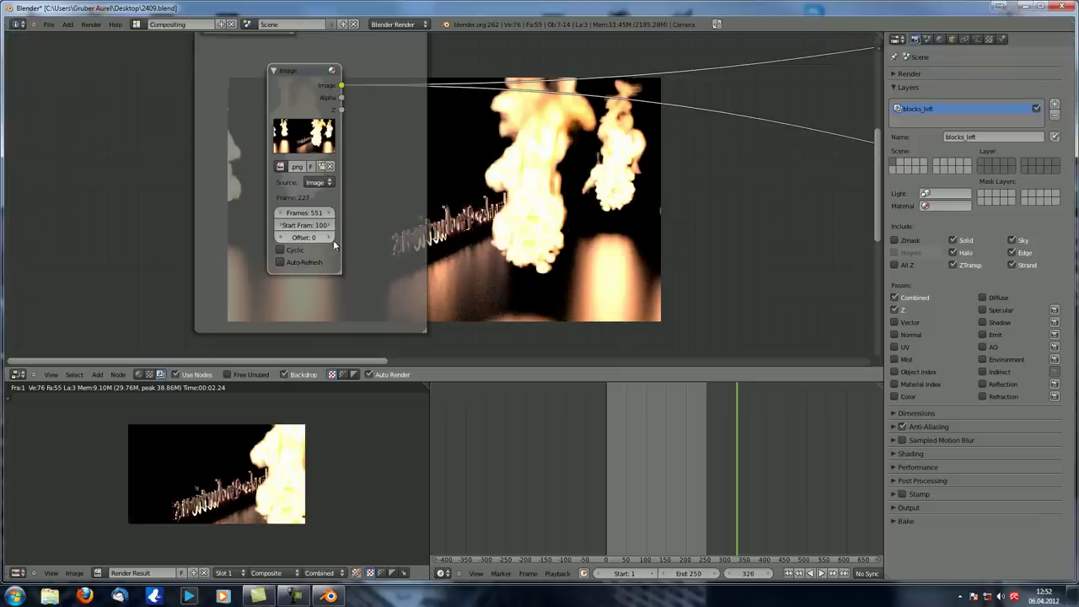
pyautogui.moveTo(721, 414); pyautogui.dragTo(562, 443)
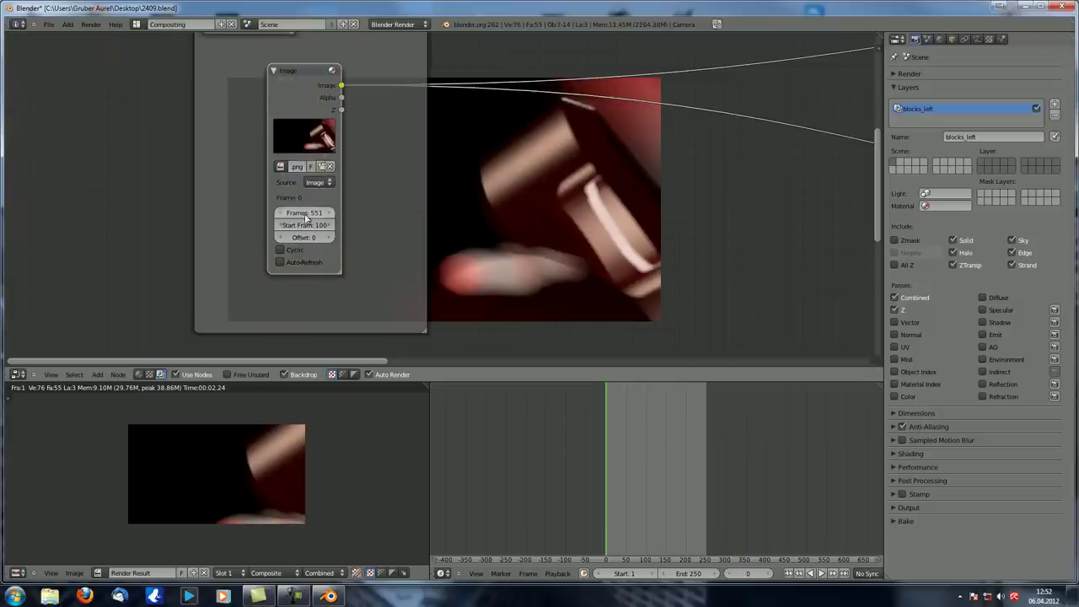
# Set the Image node's start frame to 0 and scrub the timeline briefly, ending at frame 0.
pyautogui.scroll(2, 272, 256)
pyautogui.scroll(1, 272, 256)
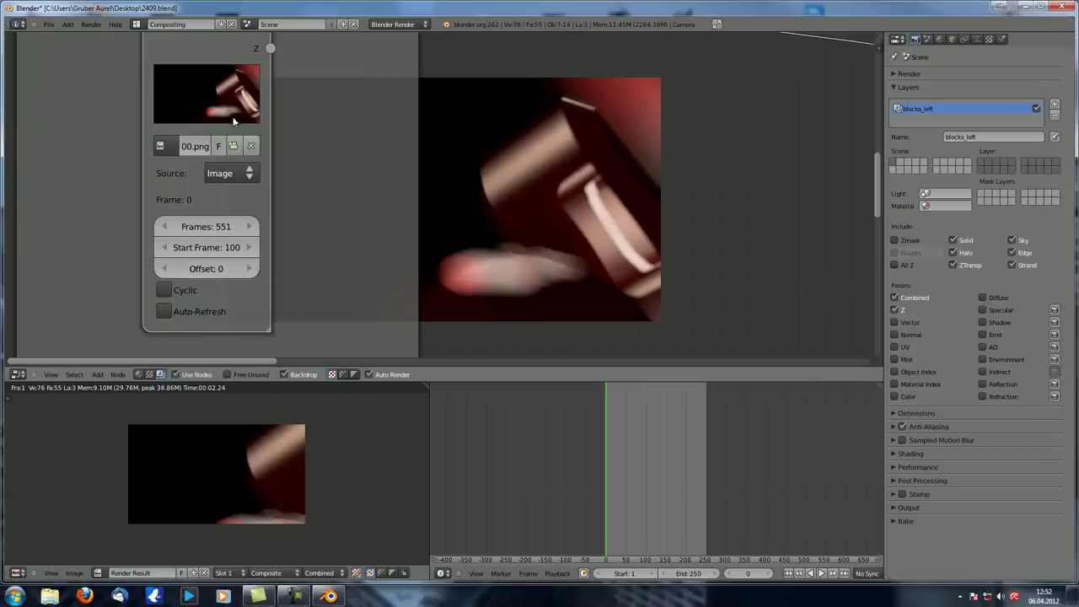
pyautogui.click(207, 245)
pyautogui.write('0')
pyautogui.press('Return')
pyautogui.moveTo(609, 469)
pyautogui.mouseDown()
pyautogui.moveTo(597, 473)
pyautogui.moveTo(619, 475)
pyautogui.moveTo(602, 475)
pyautogui.mouseUp()
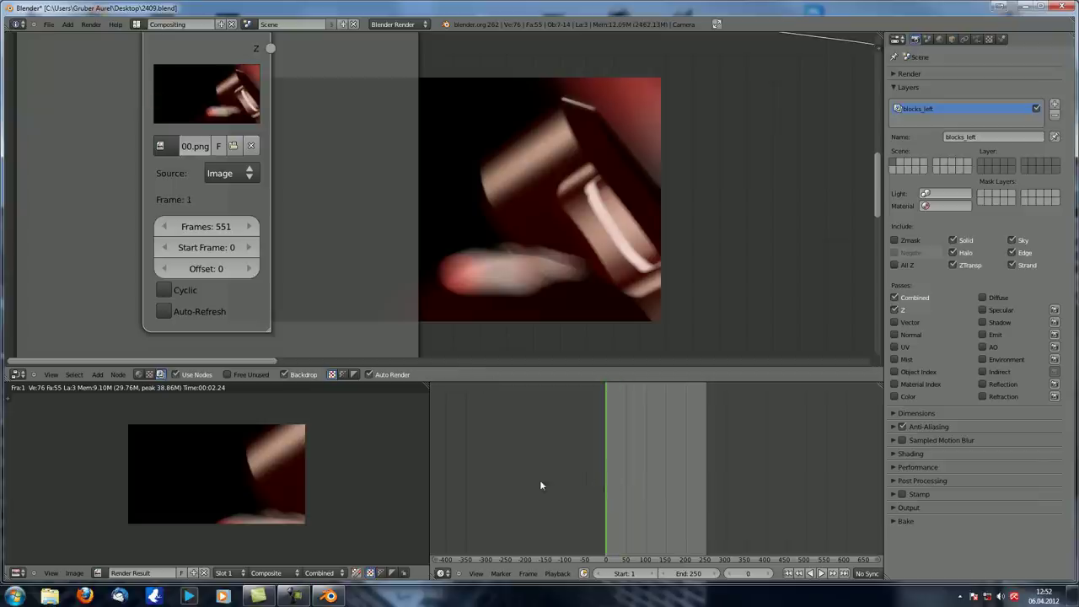
# Set the Image node's frame offset to 100 and scrub the timeline to preview the shifted sequence.
pyautogui.click(204, 268)
pyautogui.write('100')
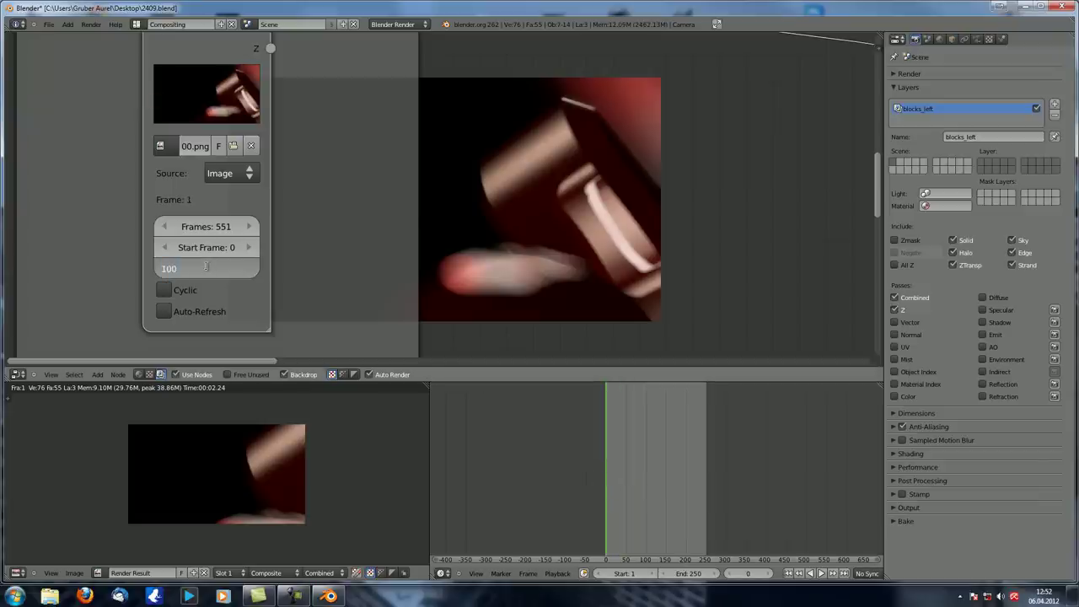
pyautogui.press('Return')
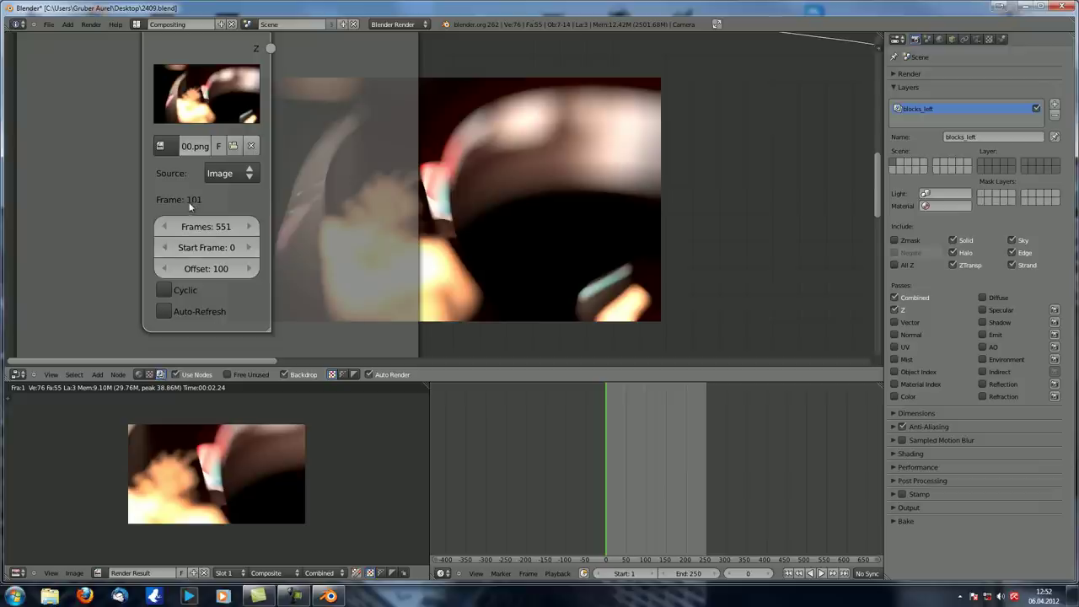
pyautogui.moveTo(607, 425); pyautogui.dragTo(57, 447)
# Set the Image node to 50 frames with an offset of 0 and preview the shortened sequence on the timeline.
pyautogui.click(204, 227)
pyautogui.write('50')
pyautogui.press('Return')
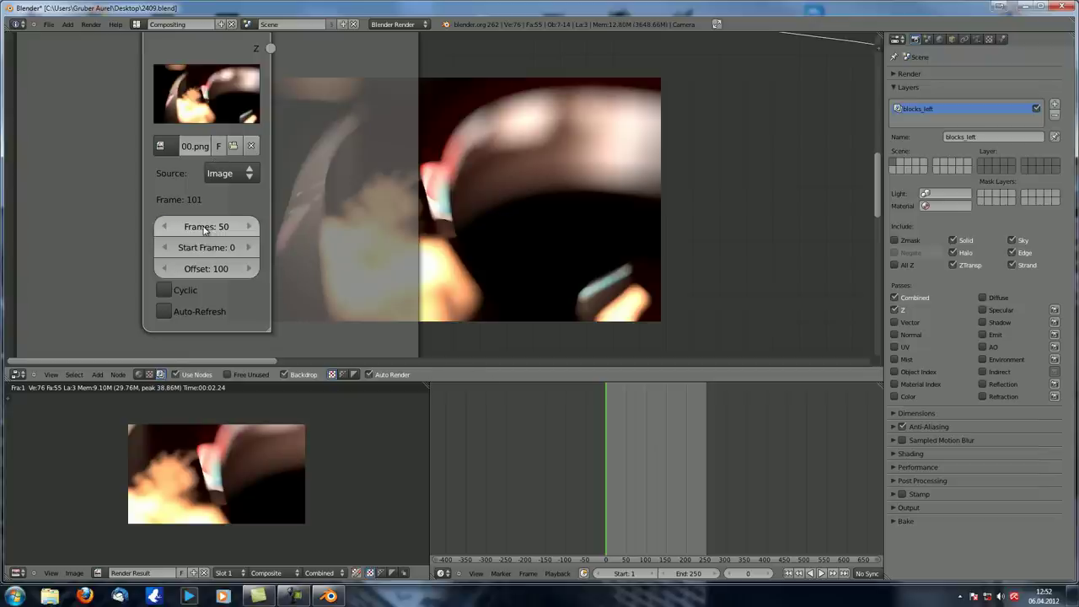
pyautogui.click(204, 268)
pyautogui.write('0')
pyautogui.press('Return')
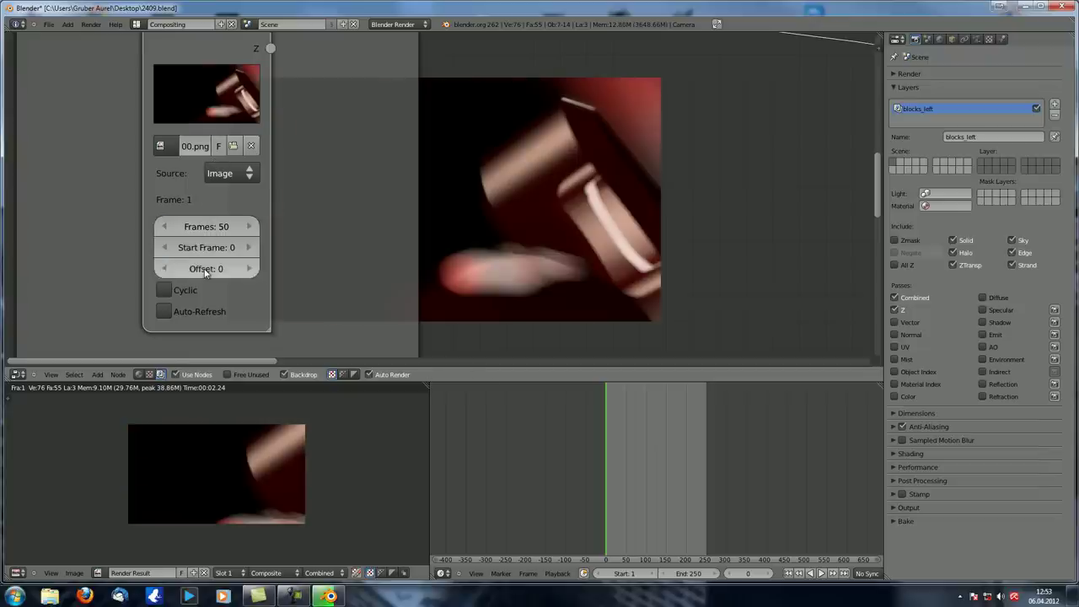
pyautogui.moveTo(610, 467); pyautogui.dragTo(573, 472)
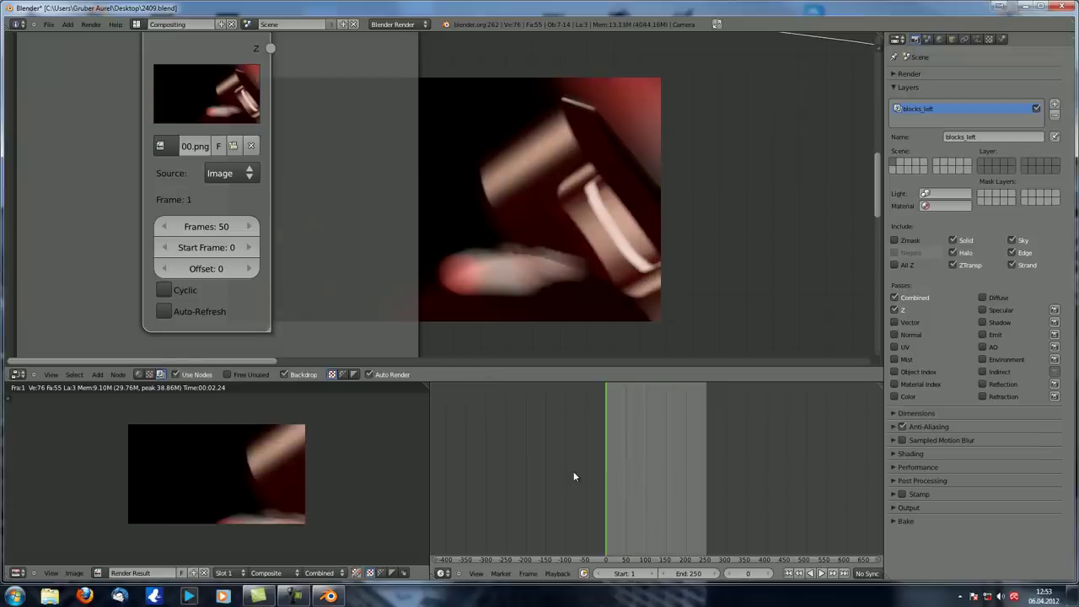
# Enable Cyclic on the Image node, preview the repeating sequence, and set the offset to 20.
pyautogui.click(175, 288)
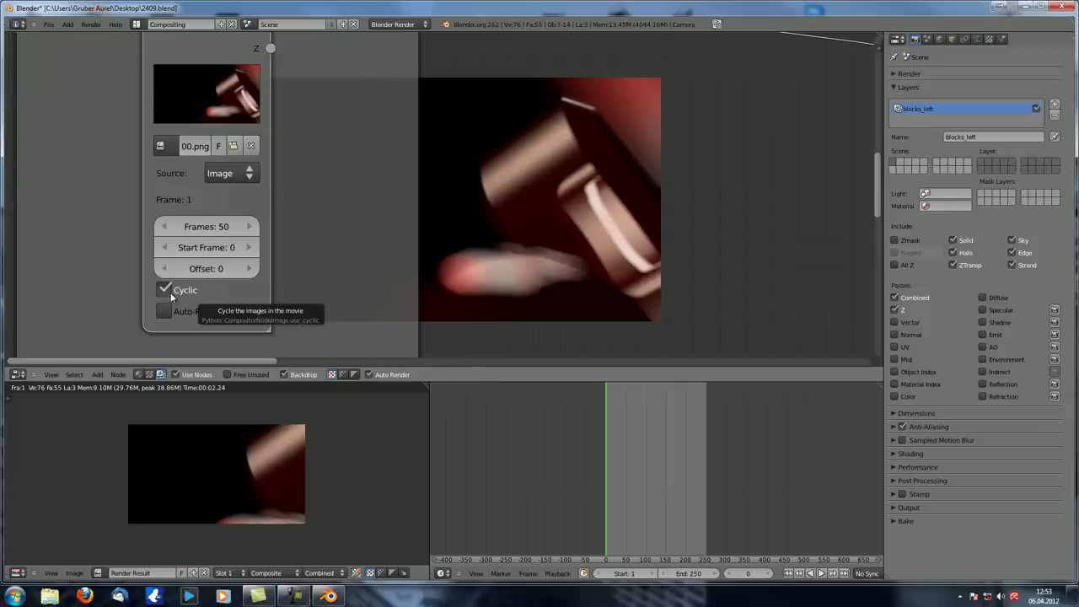
pyautogui.moveTo(609, 510); pyautogui.dragTo(534, 519)
pyautogui.click(205, 272)
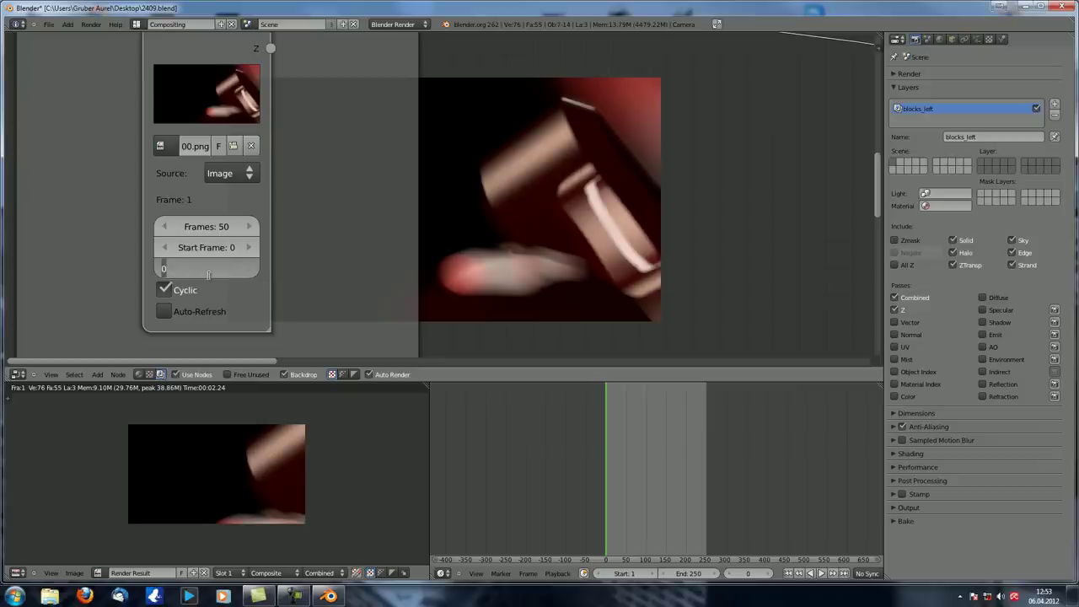
pyautogui.write('20')
pyautogui.press('Return')
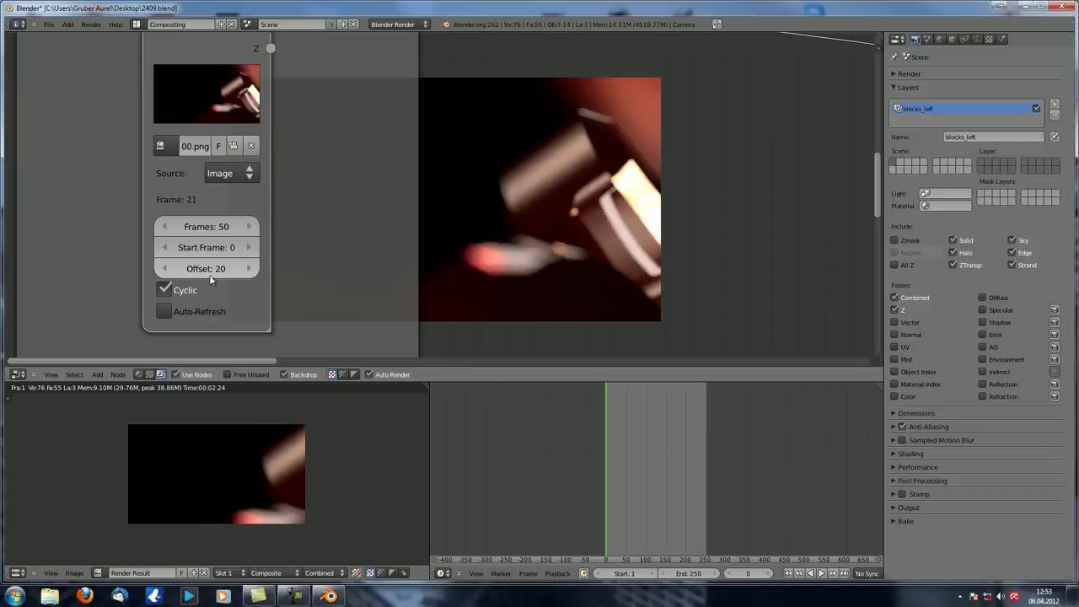
# Compare the sequence with Cyclic off and on by scrubbing the timeline, leaving Cyclic disabled.
pyautogui.click(165, 290)
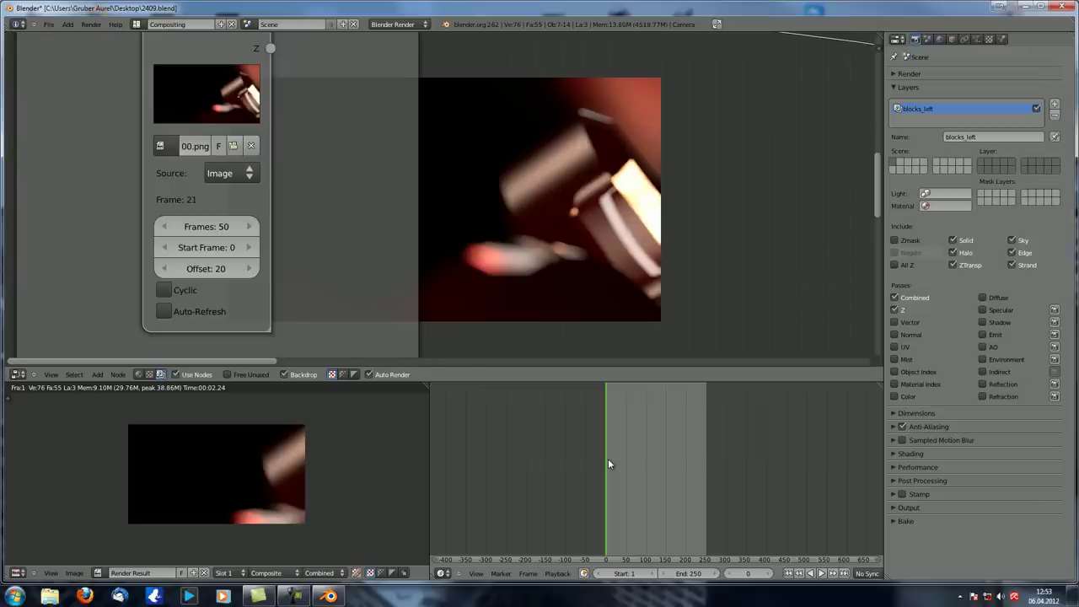
pyautogui.moveTo(604, 459); pyautogui.dragTo(501, 466)
pyautogui.click(181, 290)
pyautogui.moveTo(607, 478); pyautogui.dragTo(571, 480)
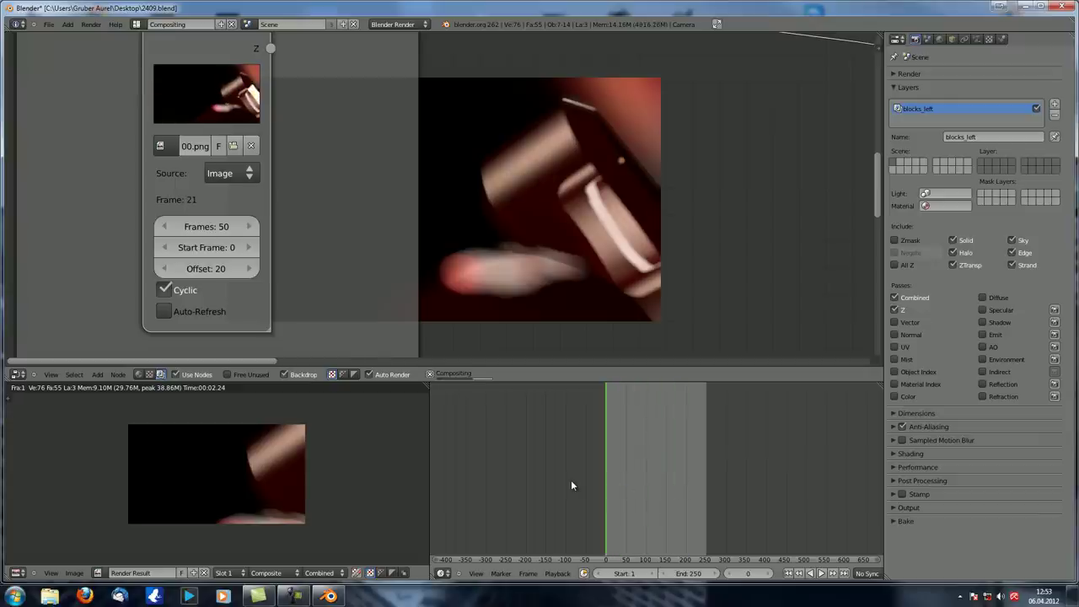
pyautogui.click(173, 288)
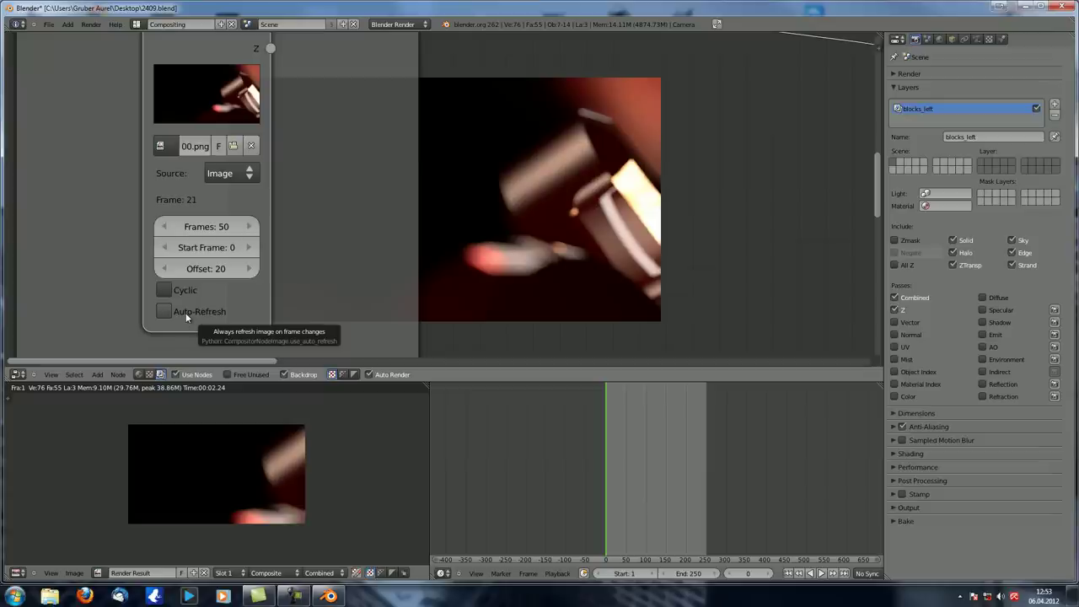
# Enable Auto-Refresh on the Image node and scrub the timeline to frame 40.
pyautogui.moveTo(635, 470); pyautogui.dragTo(586, 511)
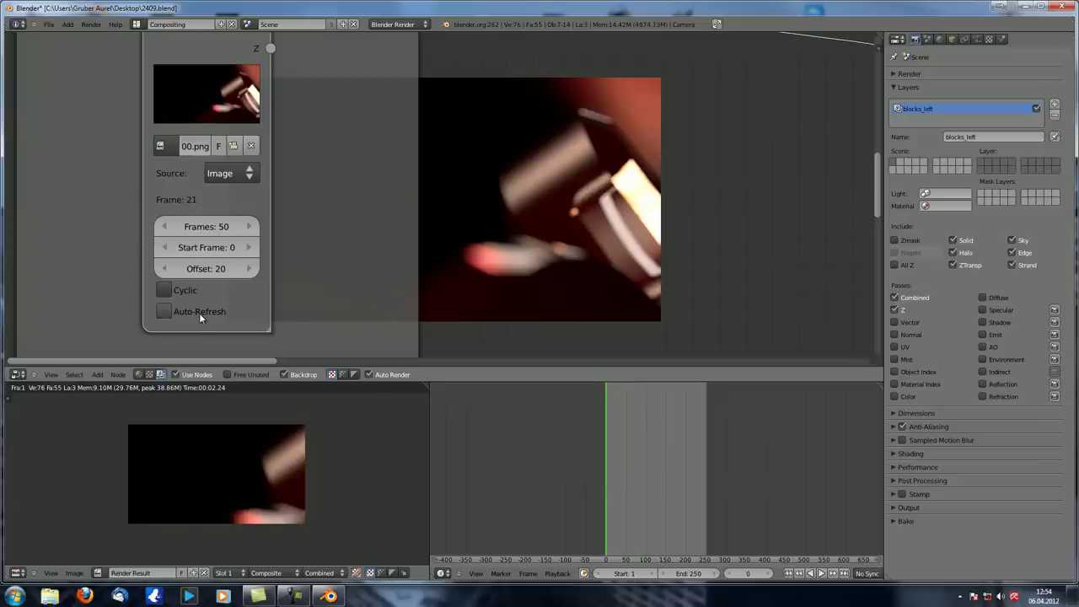
pyautogui.click(651, 466)
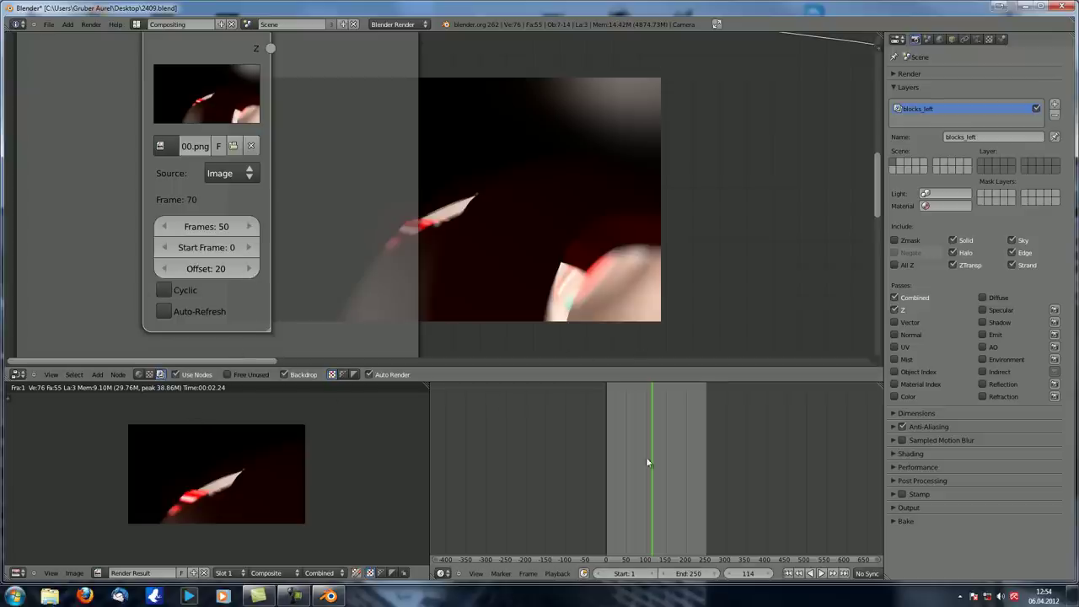
pyautogui.click(165, 311)
pyautogui.moveTo(646, 469); pyautogui.dragTo(622, 473)
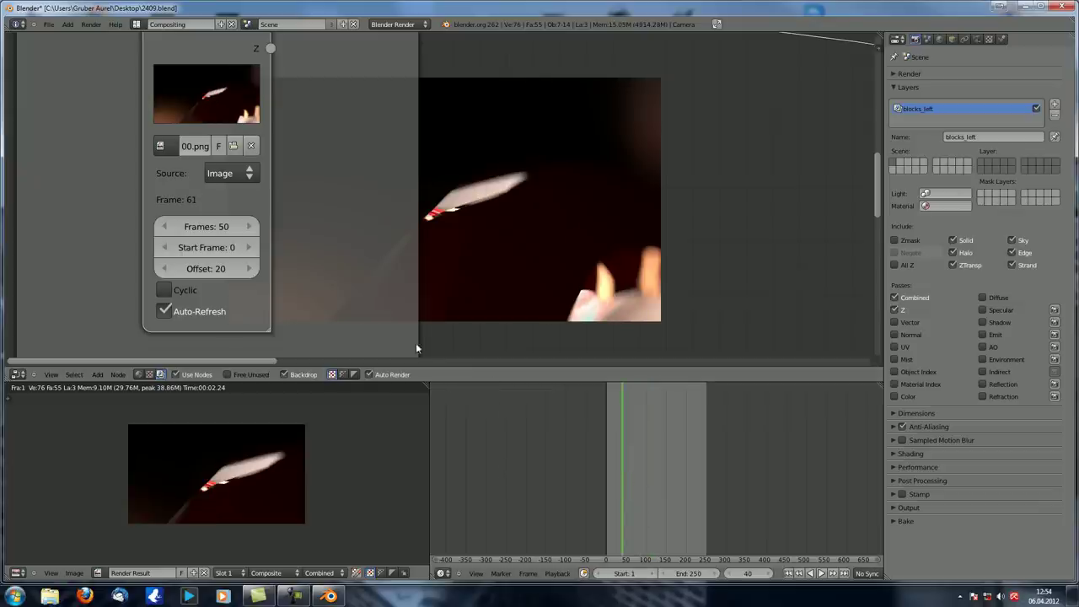
# Switch the node editor area to the 3D View and scrub the timeline to frame 71.
pyautogui.click(17, 374)
pyautogui.click(28, 364)
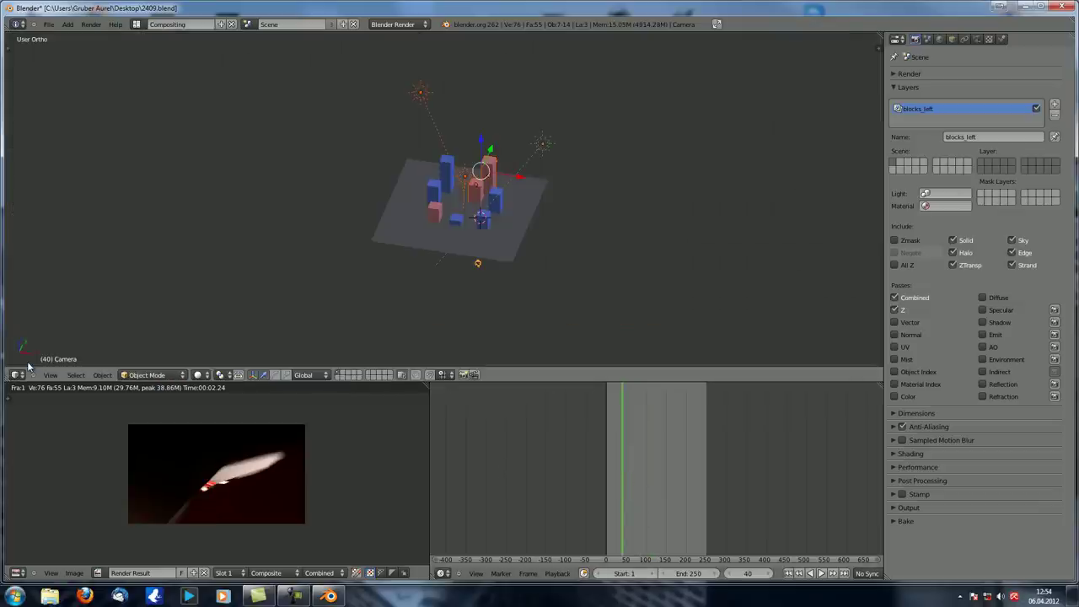
pyautogui.moveTo(624, 459)
pyautogui.mouseDown()
pyautogui.moveTo(641, 463)
pyautogui.moveTo(607, 471)
pyautogui.moveTo(646, 472)
pyautogui.moveTo(635, 473)
pyautogui.mouseUp()
# Return to the Node Editor to disable Auto-Refresh on the Image node, and switch the area to the 3D View.
pyautogui.click(29, 375)
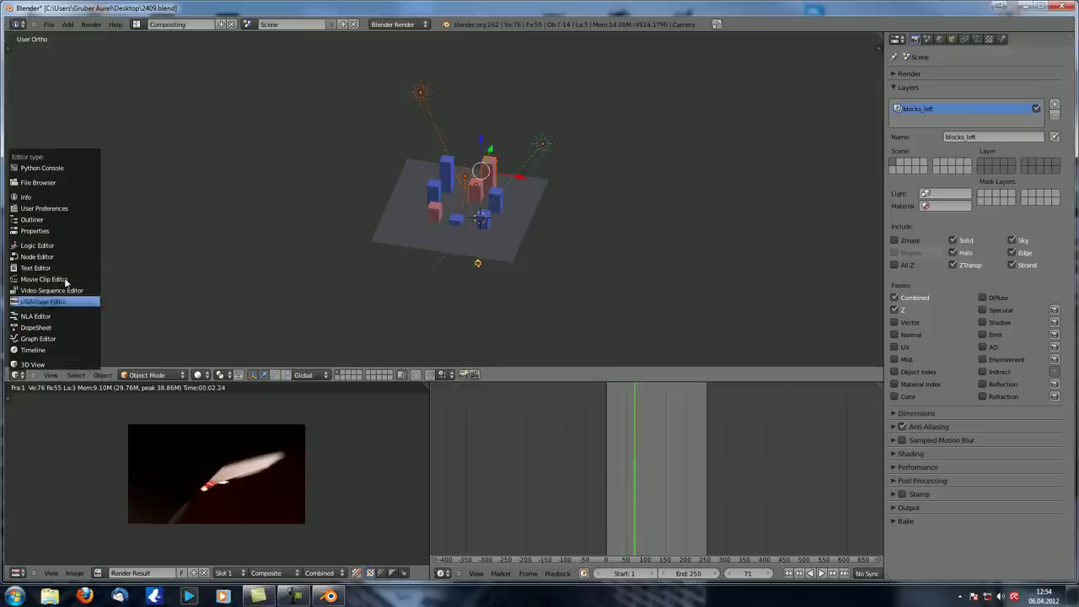
pyautogui.click(61, 258)
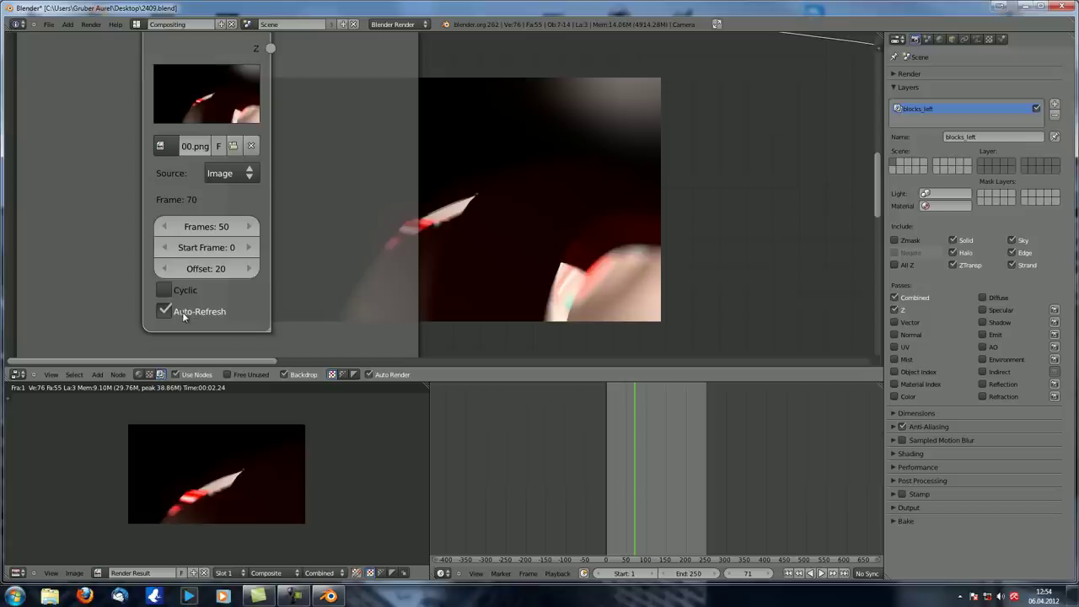
pyautogui.click(27, 375)
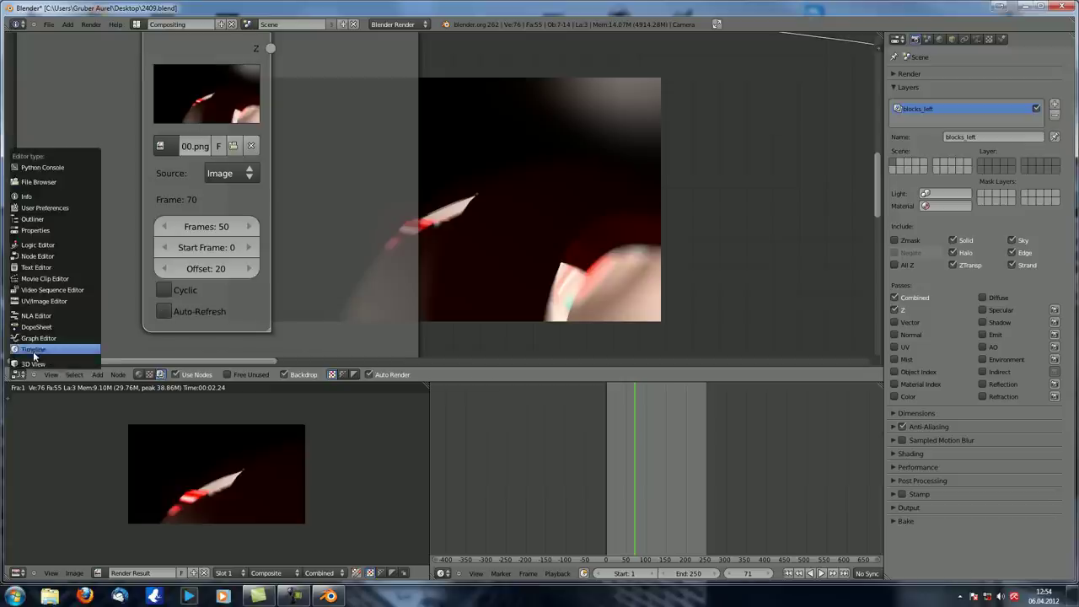
pyautogui.click(34, 348)
pyautogui.click(19, 375)
# Scrub the timeline to frame 111 and switch the 3D View area back to the Node Editor.
pyautogui.moveTo(627, 486); pyautogui.dragTo(652, 488)
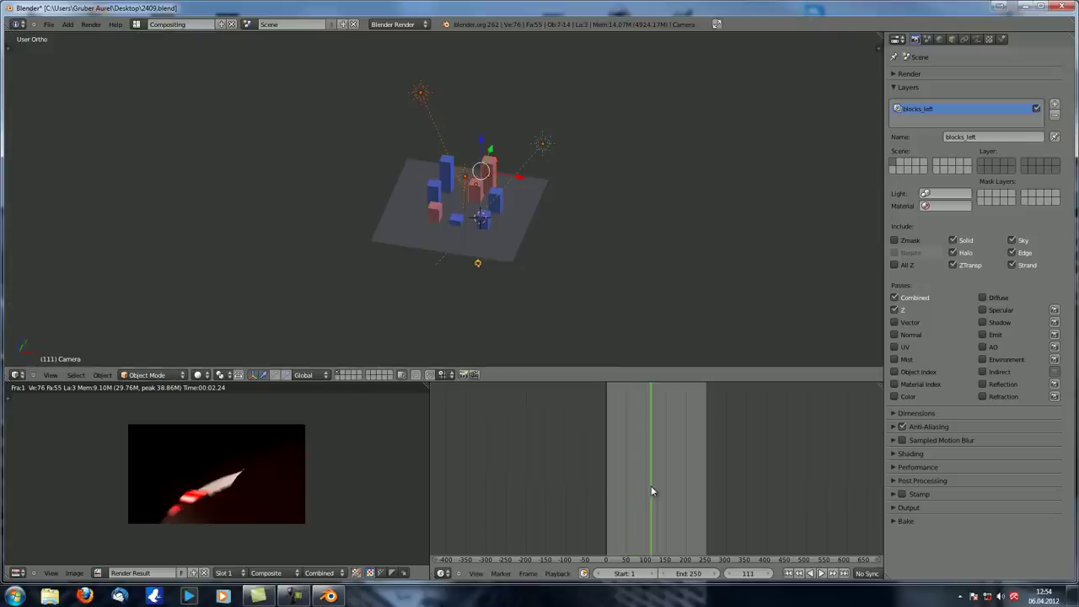
pyautogui.click(16, 375)
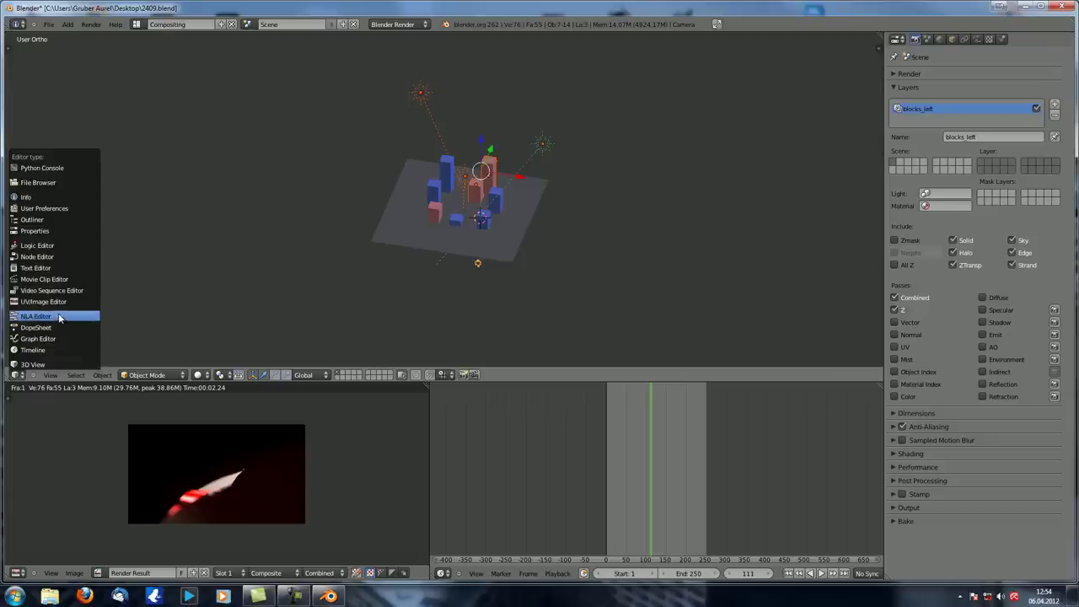
pyautogui.click(60, 257)
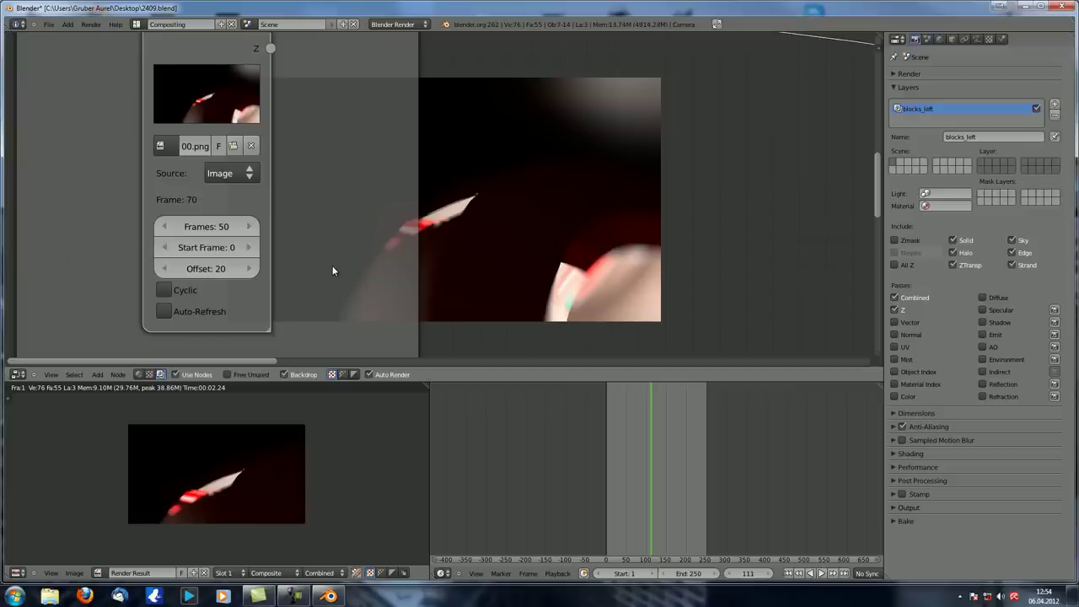
# Move the timeline back to frame 0 and set the Image node's source to Movie File.
pyautogui.moveTo(650, 468); pyautogui.dragTo(597, 472)
pyautogui.click(236, 177)
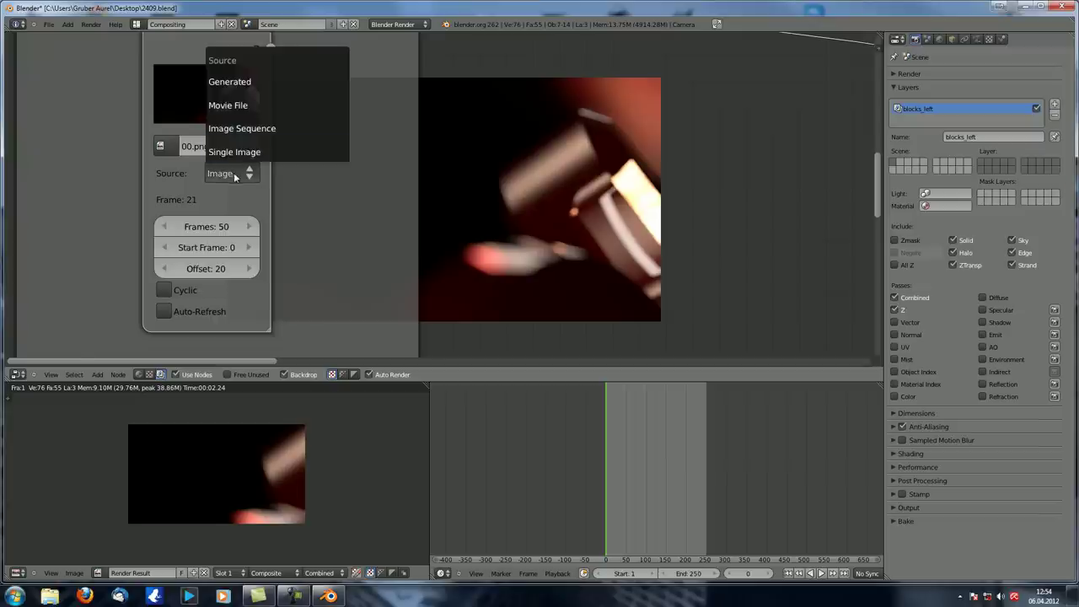
pyautogui.click(247, 105)
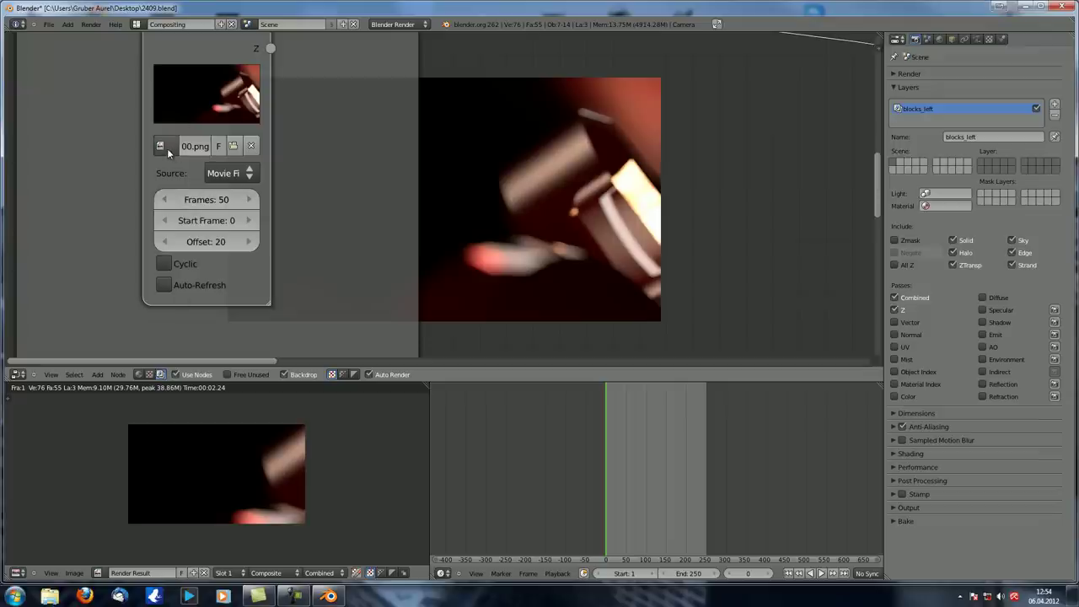
# Load insignien.avi from the Desktop folder into the Image node, showing the files as thumbnails to find it.
pyautogui.click(233, 146)
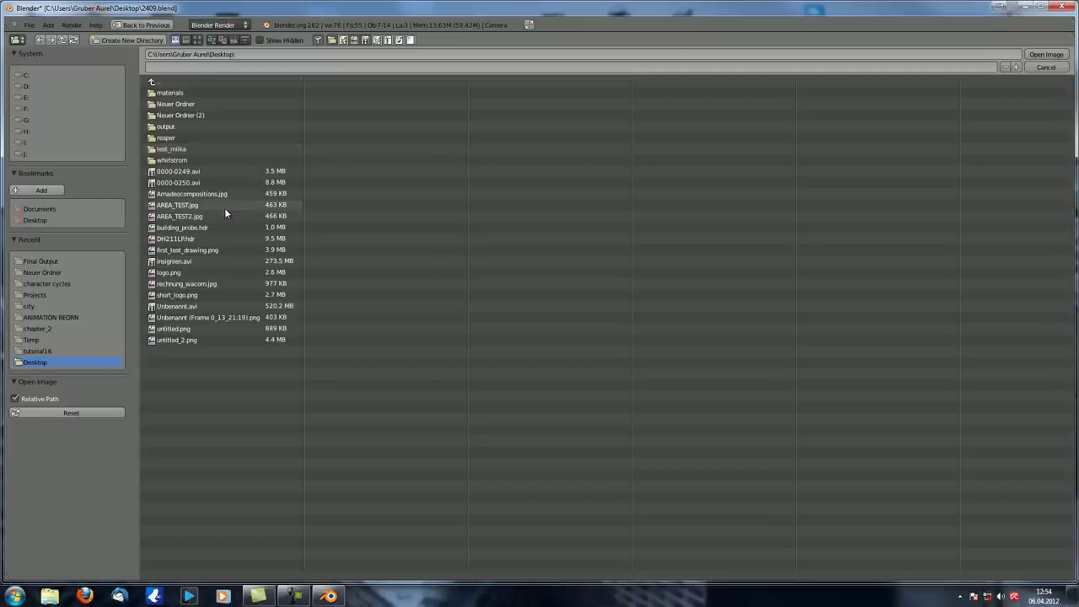
pyautogui.click(197, 39)
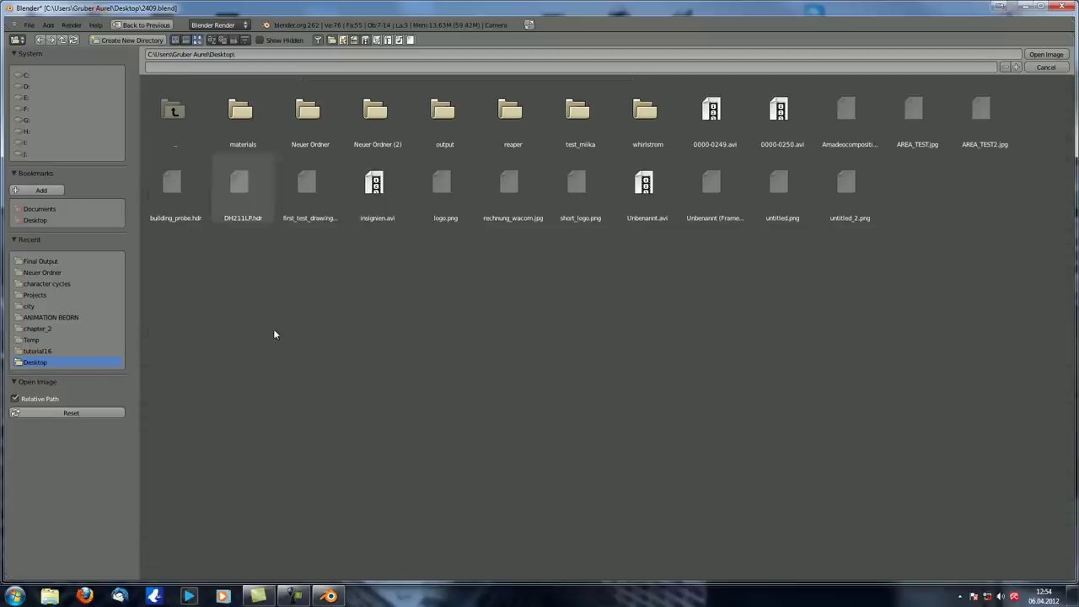
pyautogui.doubleClick(379, 194)
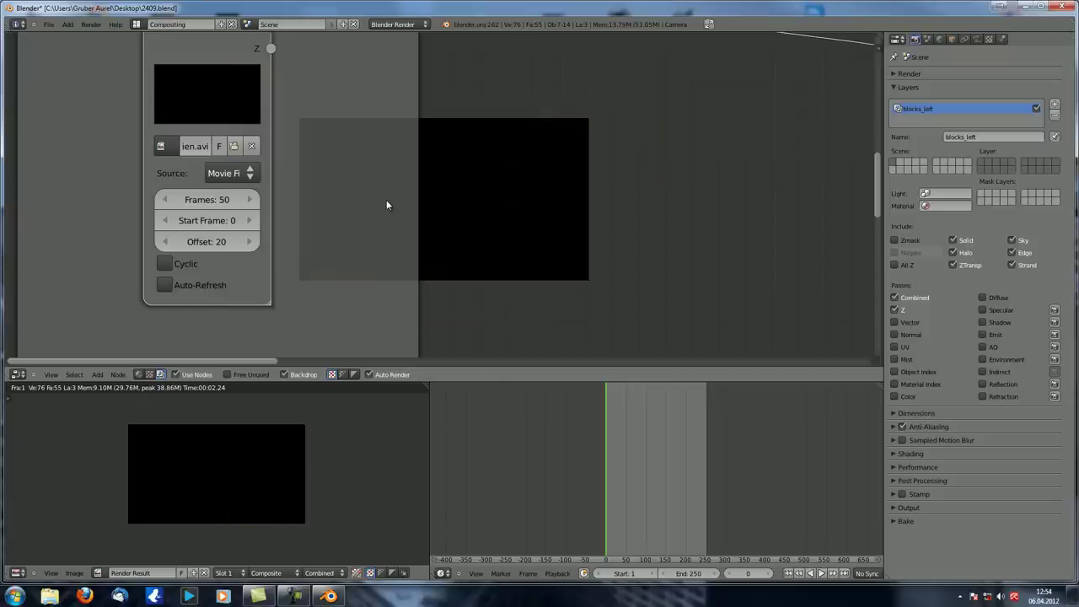
# Move the timeline to frame 65 and set the movie's offset to 0 on the Image node.
pyautogui.click(631, 501)
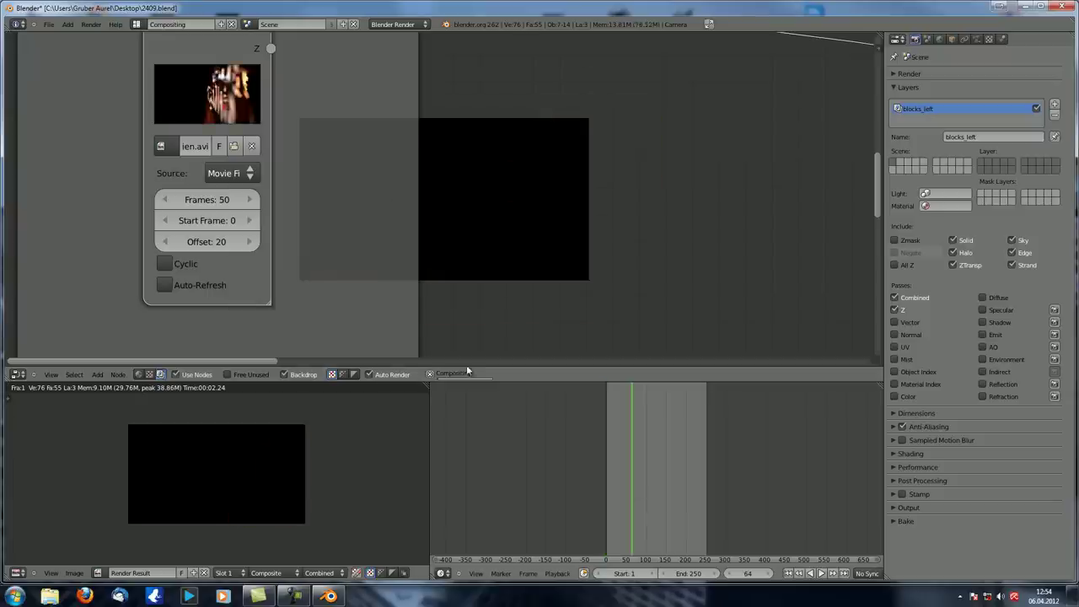
pyautogui.click(205, 196)
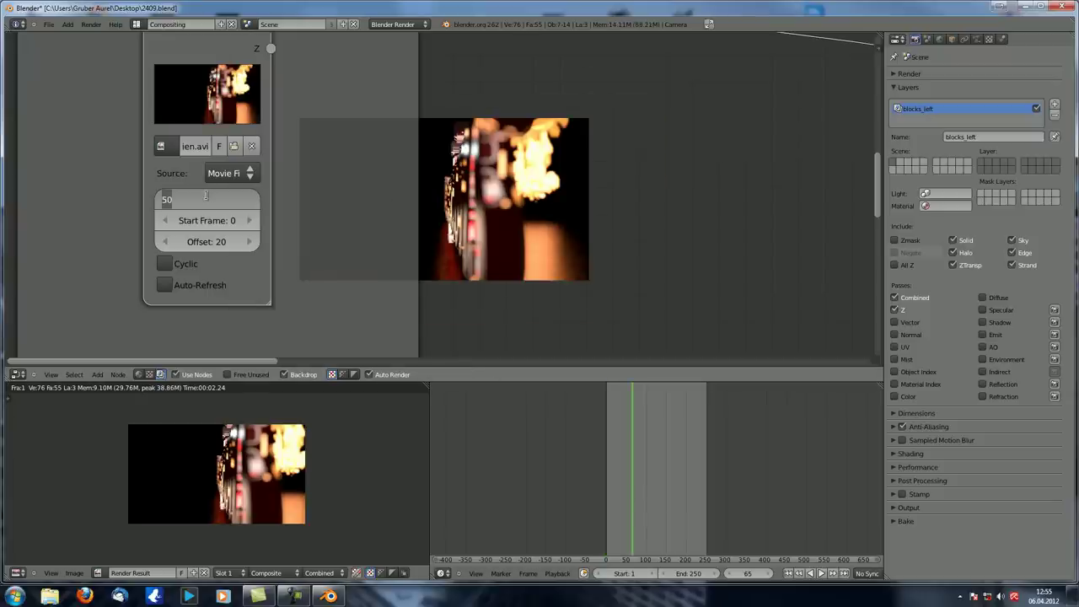
pyautogui.doubleClick(210, 243)
pyautogui.write('0')
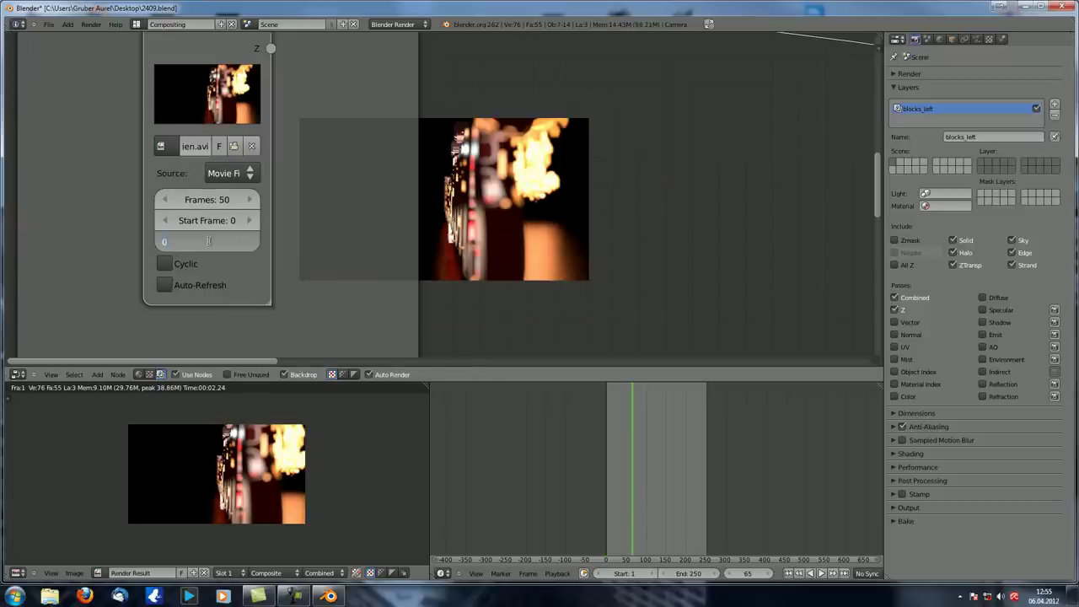
pyautogui.press('Return')
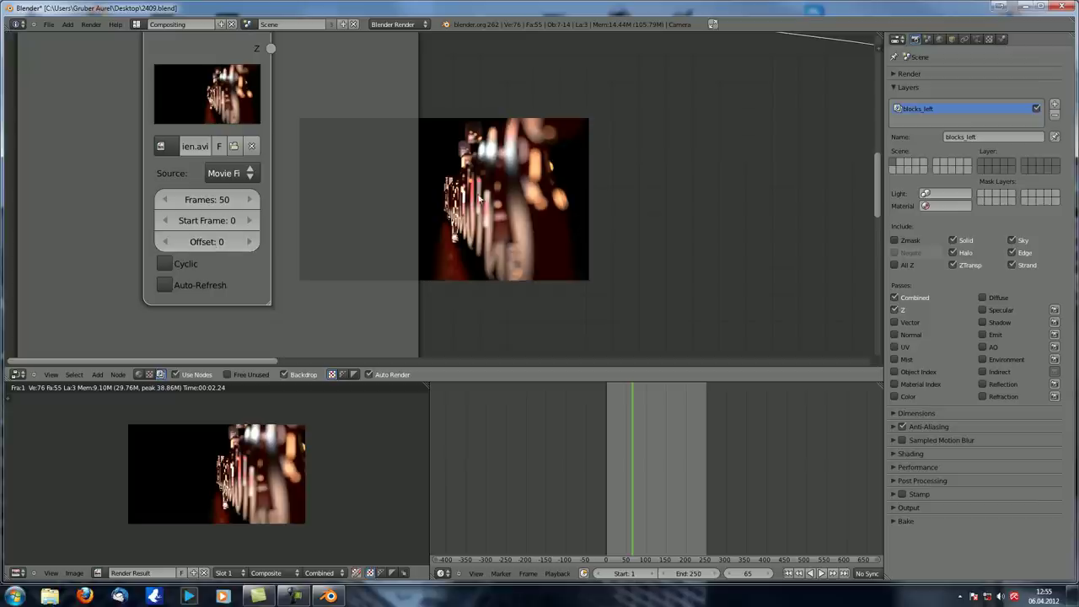
# Set the movie's frame count to 1050 with the timeline at frame 0, and scrub through the clip.
pyautogui.moveTo(641, 438); pyautogui.dragTo(607, 463)
pyautogui.click(204, 199)
pyautogui.write('1050')
pyautogui.press('Return')
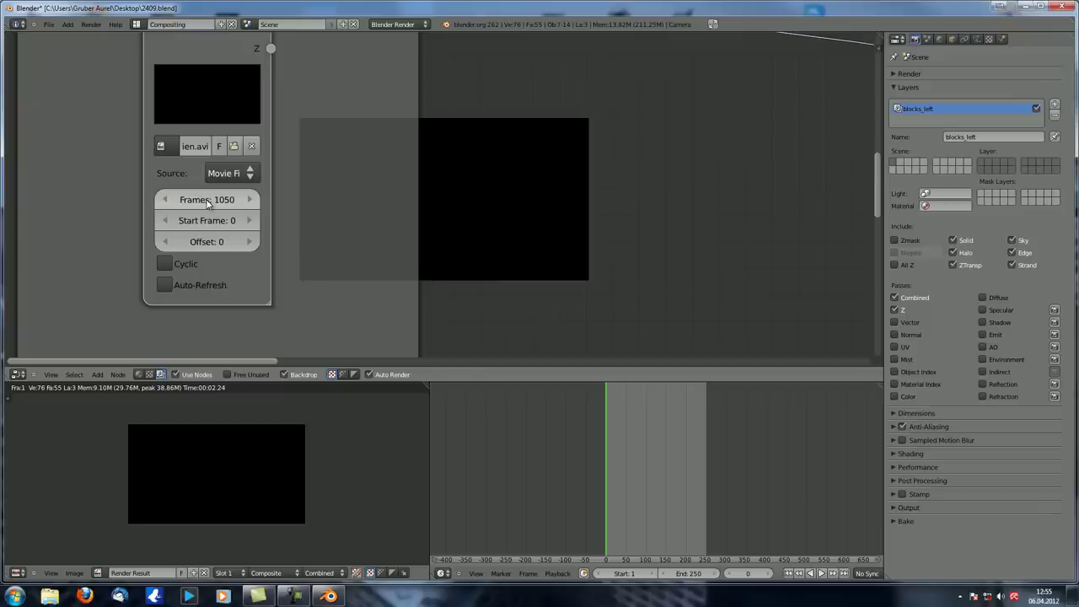
pyautogui.moveTo(620, 482); pyautogui.dragTo(867, 504)
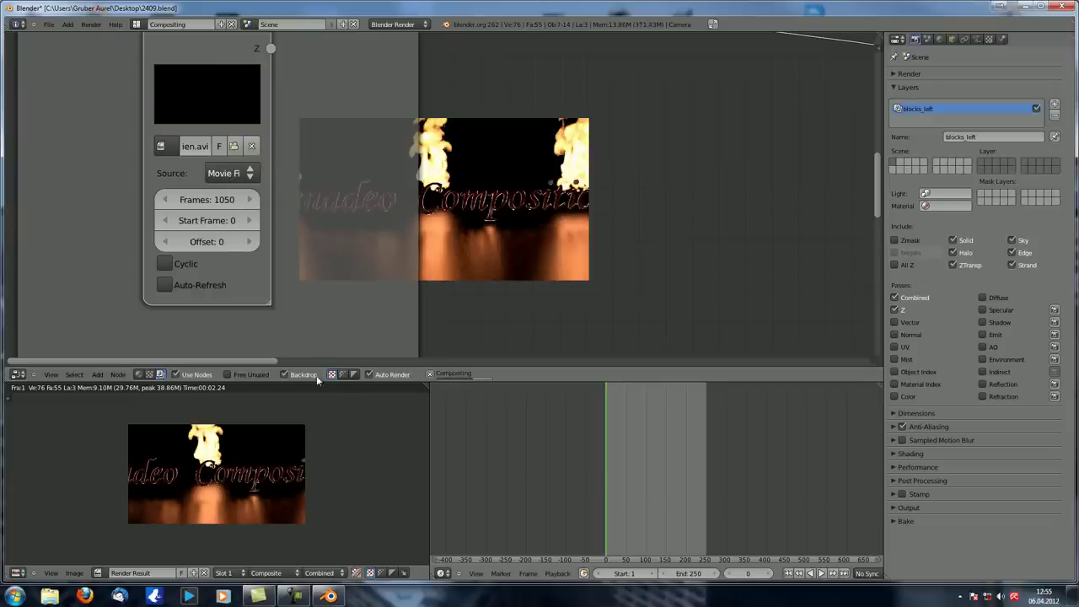
# Set the Image node's source to Generated and reselect insignien.avi to refresh the image.
pyautogui.click(232, 173)
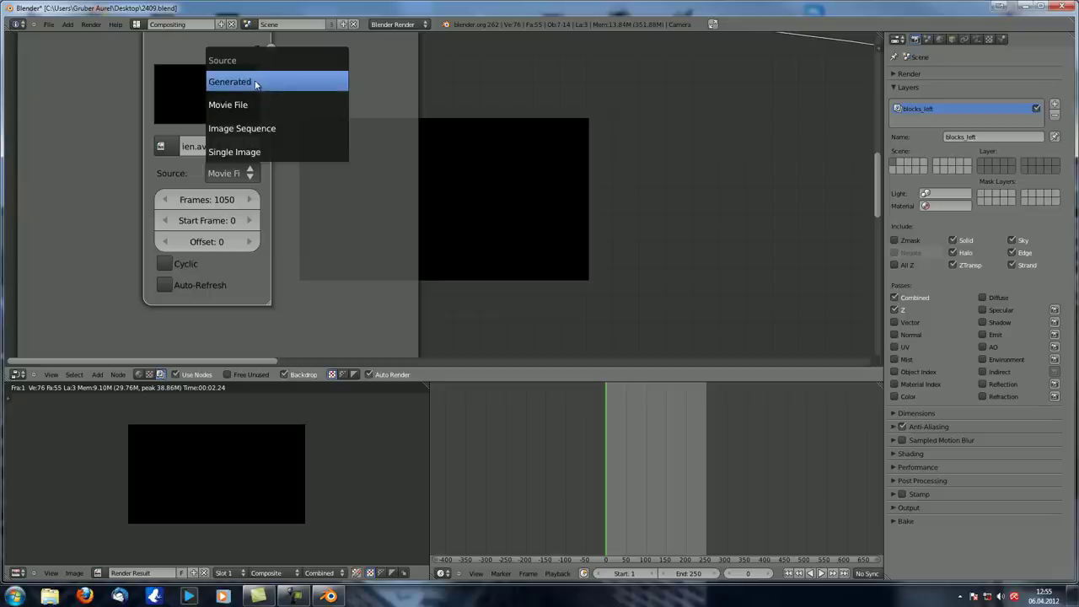
pyautogui.click(228, 83)
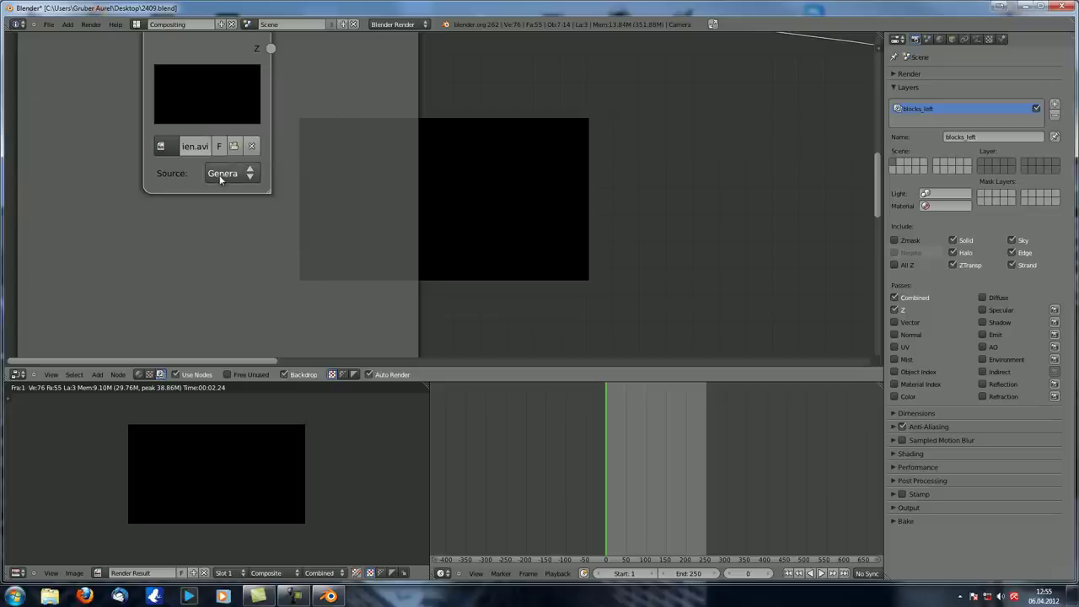
pyautogui.scroll(-5, 256, 183)
pyautogui.moveTo(329, 151); pyautogui.dragTo(317, 234, button='middle')
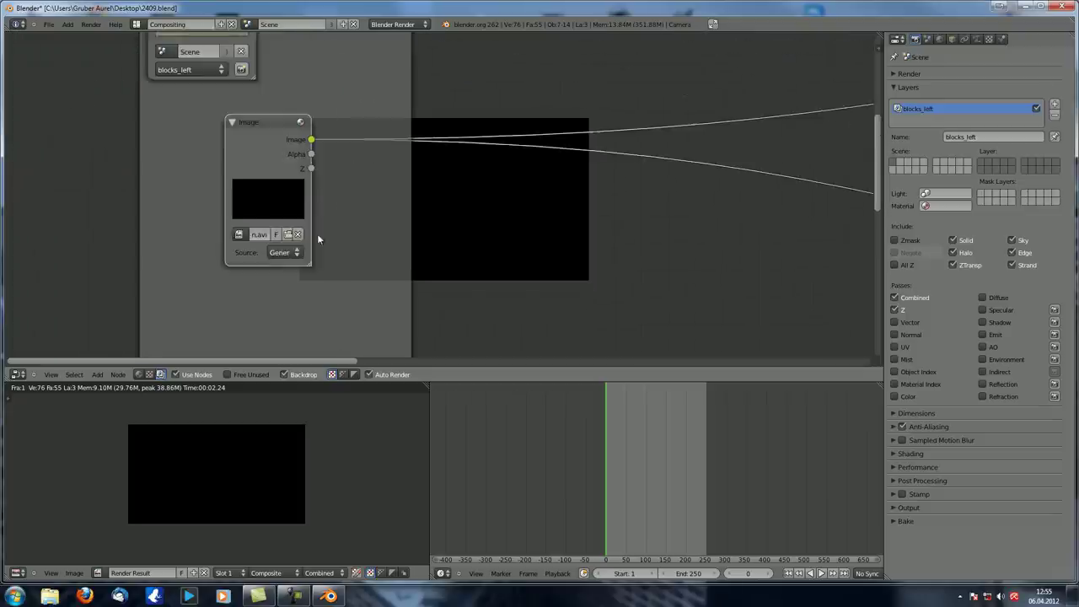
pyautogui.scroll(4, 317, 234)
pyautogui.click(162, 250)
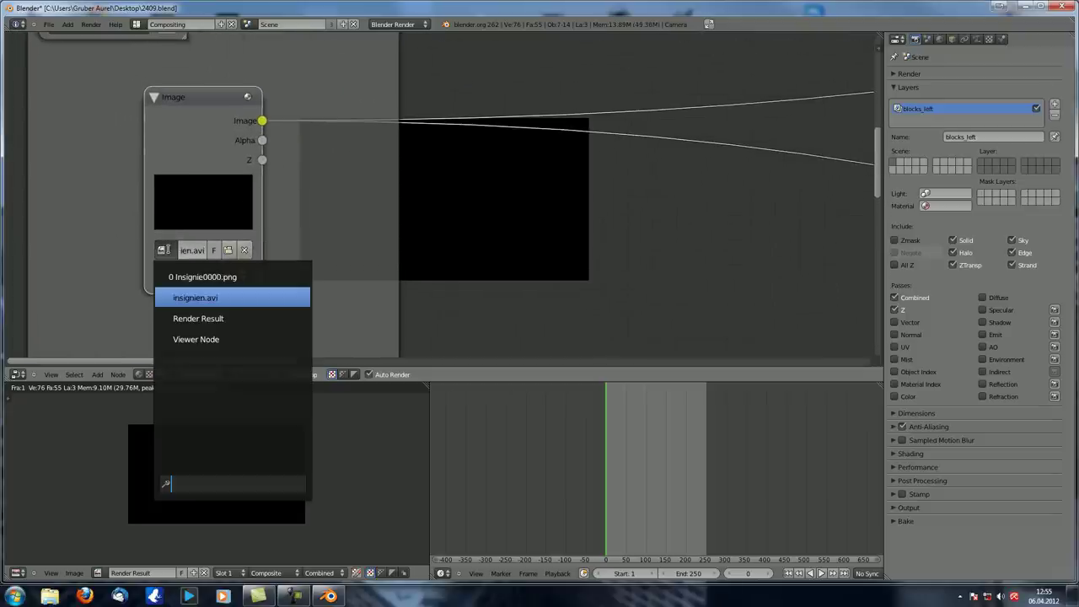
pyautogui.click(184, 291)
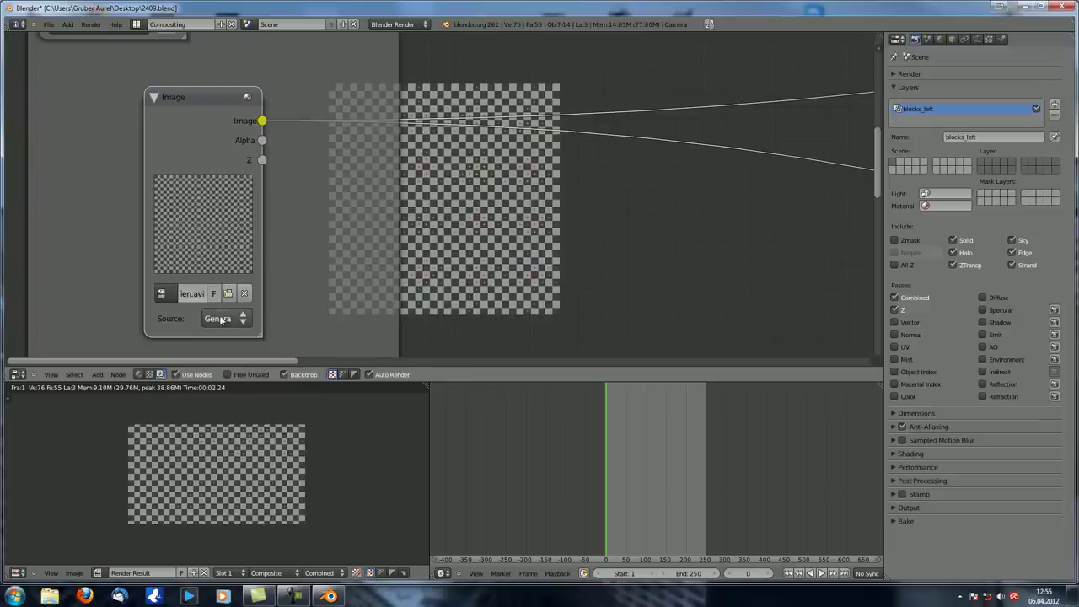
# Choose Insignie0000.png as the Image node's image in place of the movie.
pyautogui.click(168, 294)
pyautogui.click(225, 319)
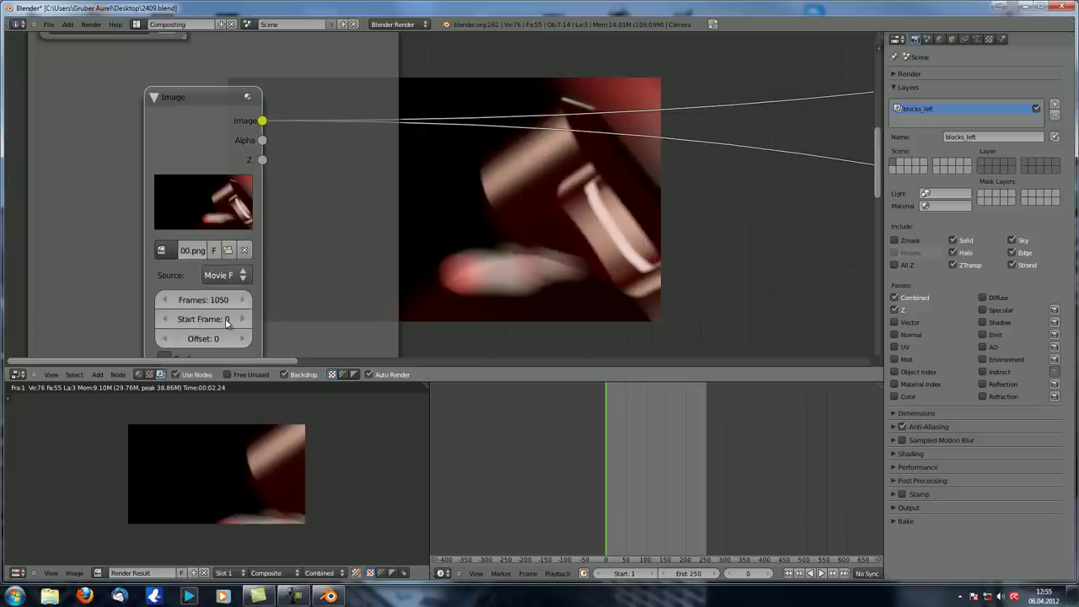
pyautogui.scroll(-4, 272, 306)
pyautogui.scroll(2, 276, 308)
pyautogui.moveTo(276, 303); pyautogui.dragTo(261, 231, button='middle')
pyautogui.scroll(2, 261, 234)
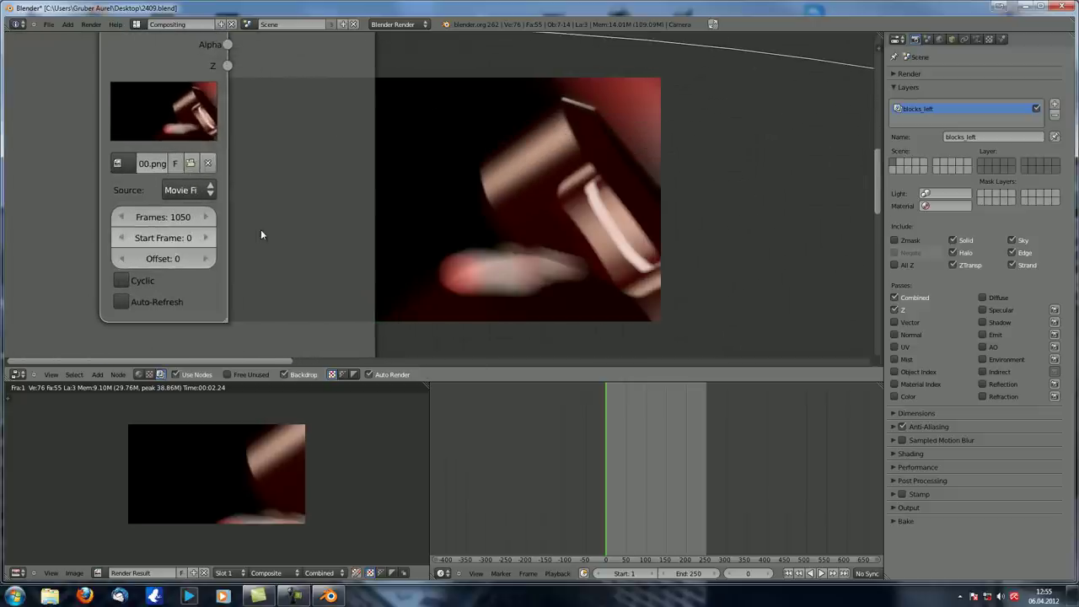
# Set the source of Insignie0000.png to Generated and reselect the image to refresh it.
pyautogui.click(200, 191)
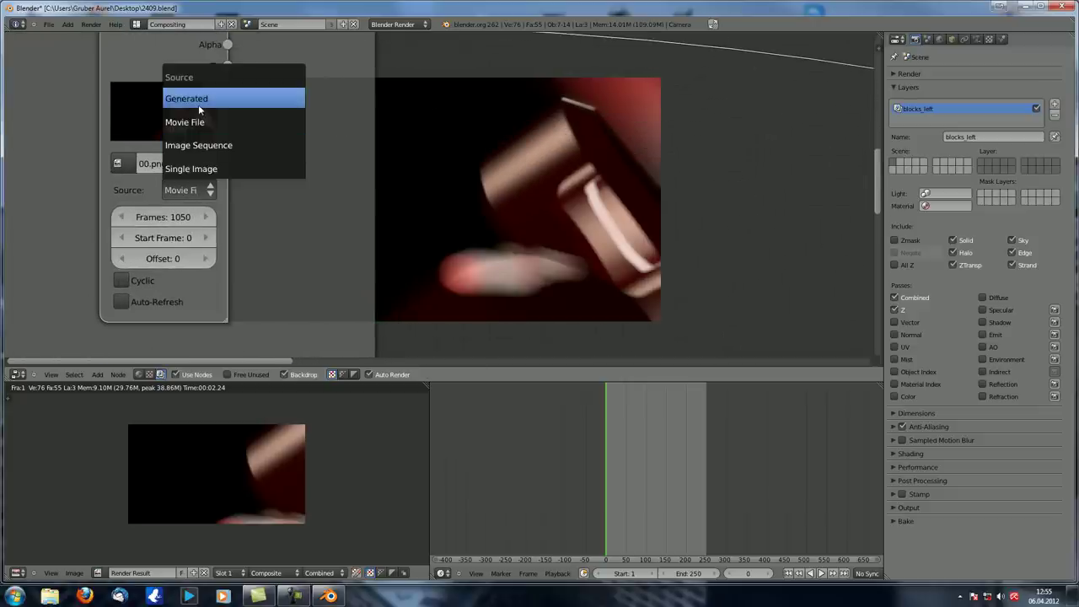
pyautogui.click(198, 105)
pyautogui.click(124, 167)
pyautogui.click(163, 191)
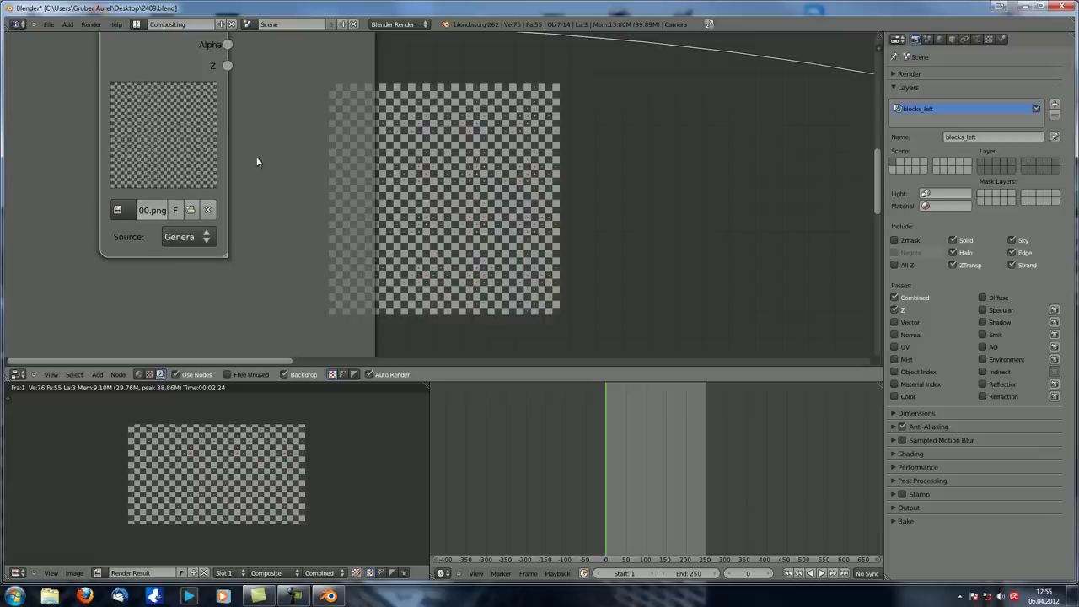
# Duplicate the Image node and delete the copy.
pyautogui.scroll(1, 258, 162)
pyautogui.moveTo(260, 169); pyautogui.dragTo(353, 217, button='middle')
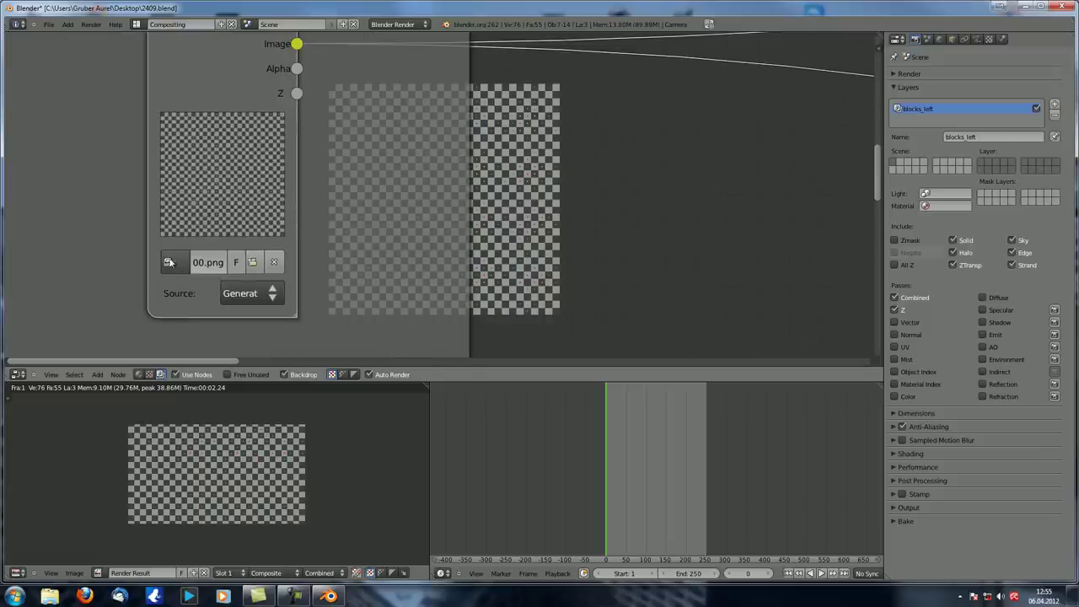
pyautogui.hotkey('shift', 'd')
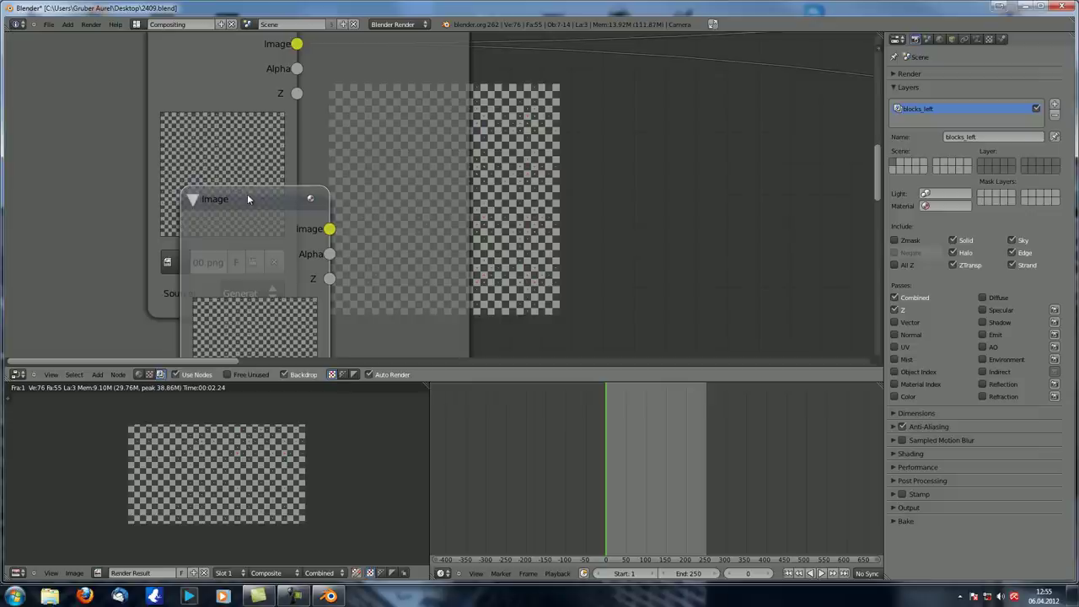
pyautogui.press('x')
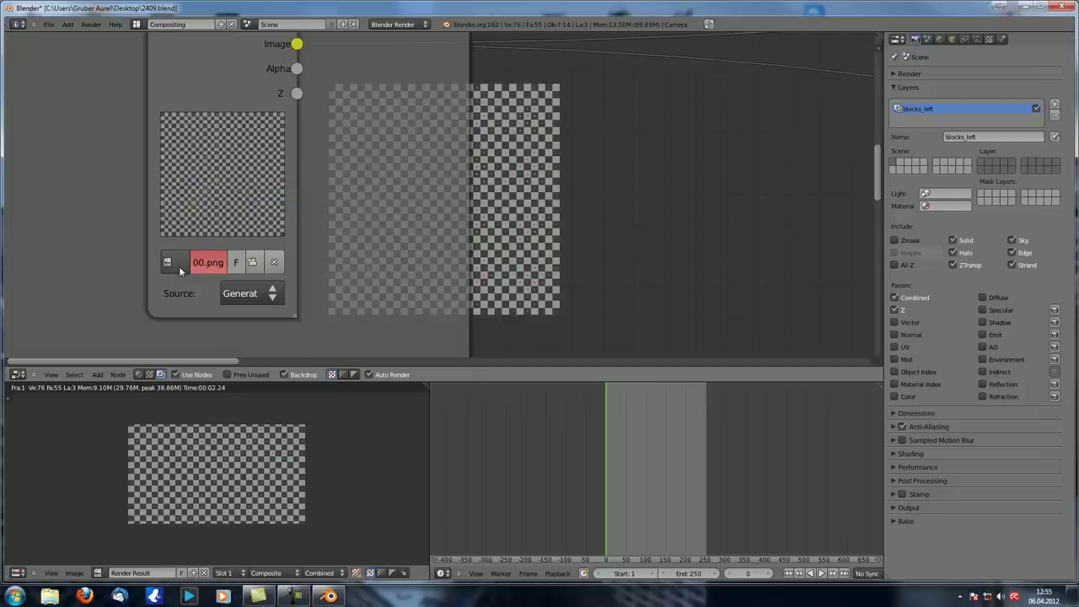
# Select insignien.avi in the Image node and set its source to Generated.
pyautogui.click(171, 264)
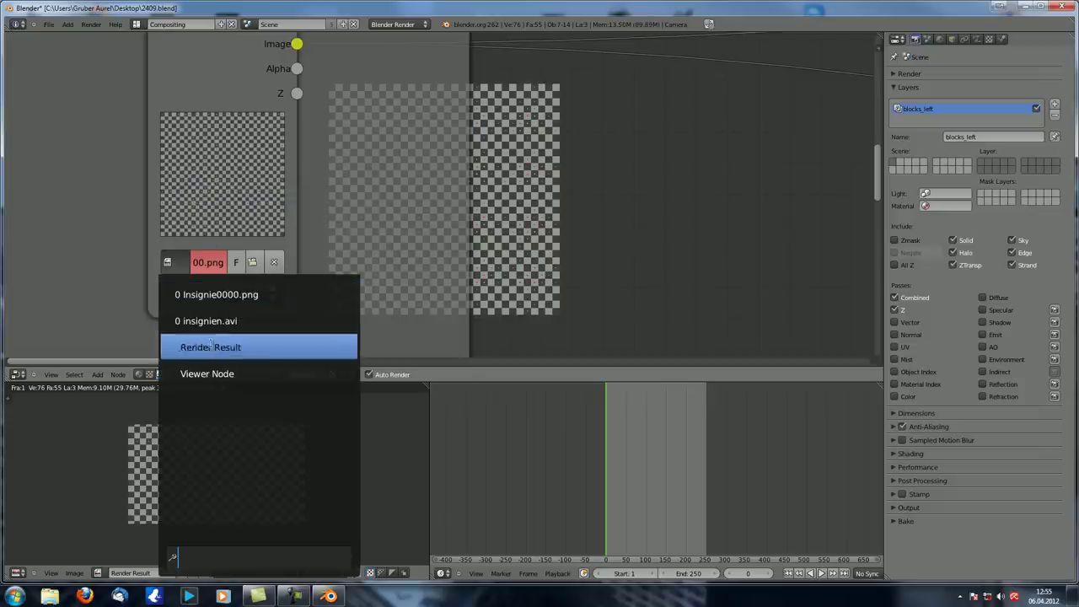
pyautogui.click(231, 322)
pyautogui.click(240, 294)
pyautogui.click(240, 293)
pyautogui.click(241, 293)
pyautogui.click(266, 187)
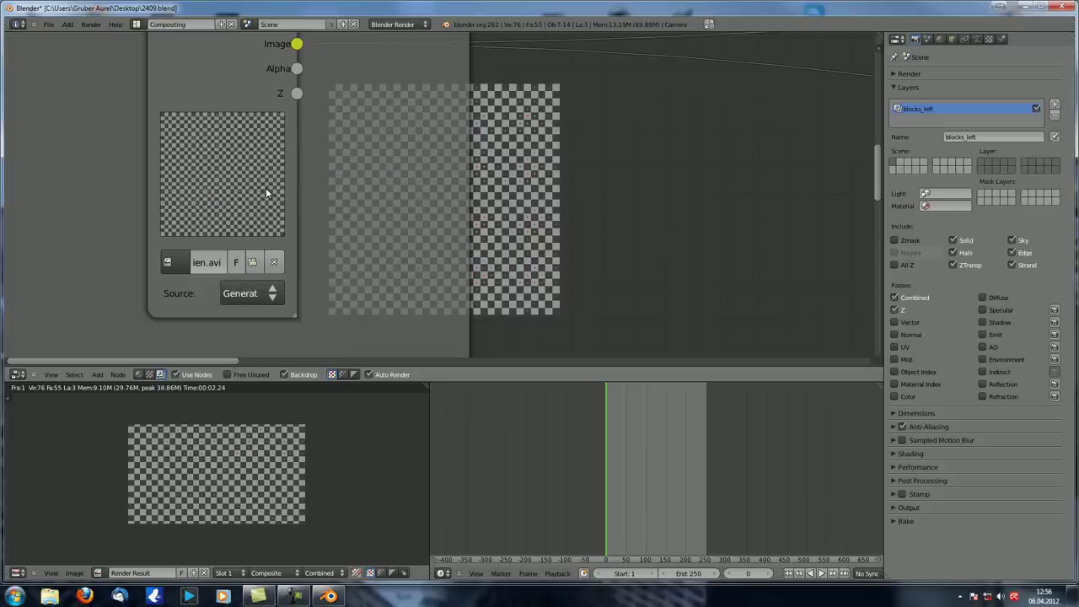
# Set the source of insignien.avi to Single Image and switch the Image node to Insignie0000.png.
pyautogui.click(252, 296)
pyautogui.click(253, 269)
pyautogui.click(174, 263)
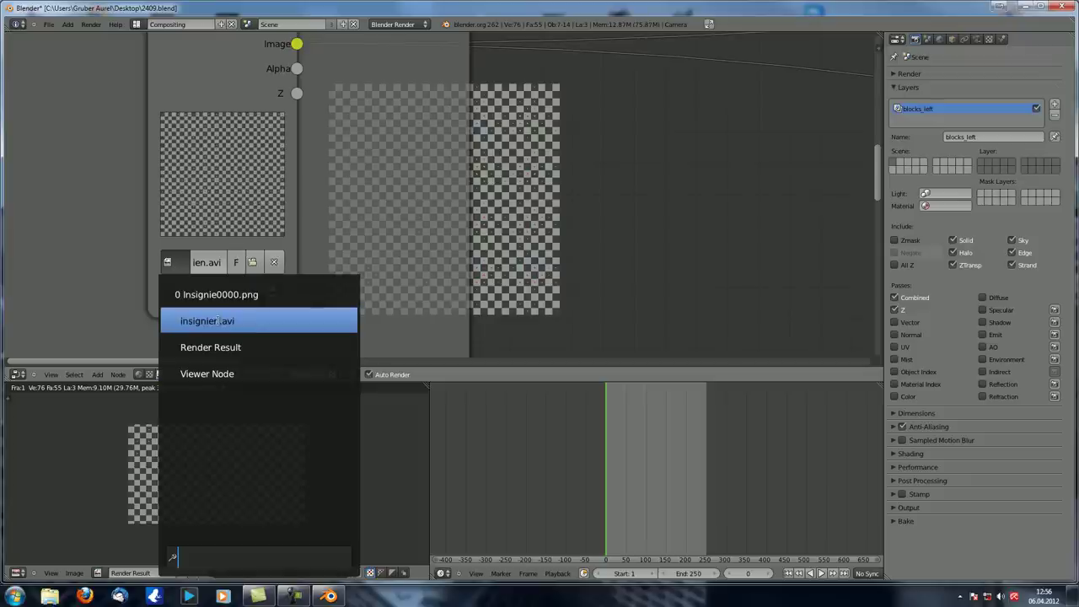
pyautogui.click(218, 295)
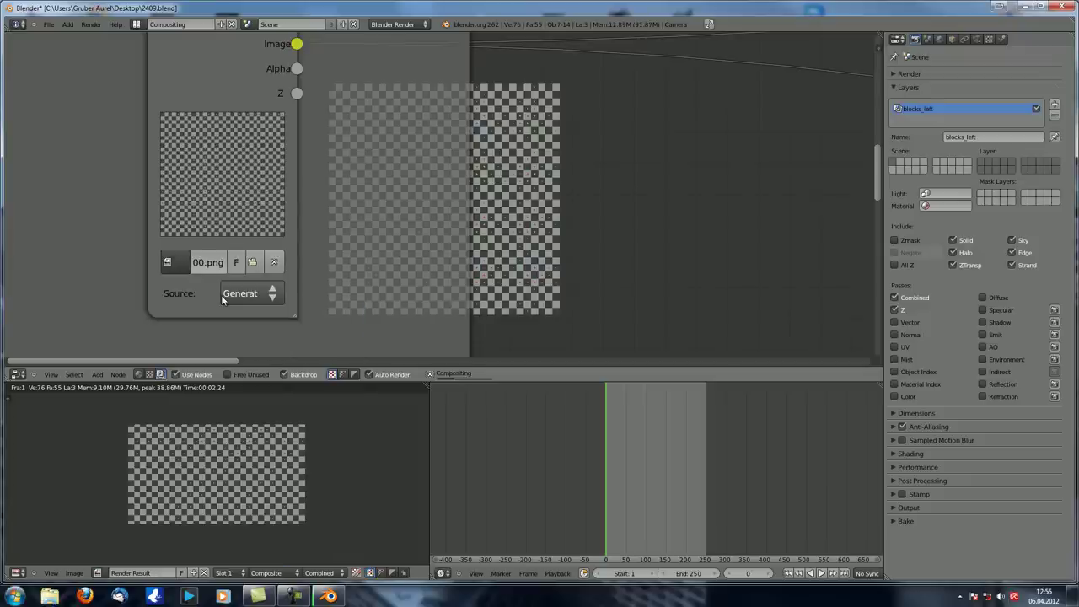
# Set the source of Insignie0000.png to Single Image and reselect the image to refresh it.
pyautogui.click(249, 293)
pyautogui.click(253, 268)
pyautogui.click(173, 262)
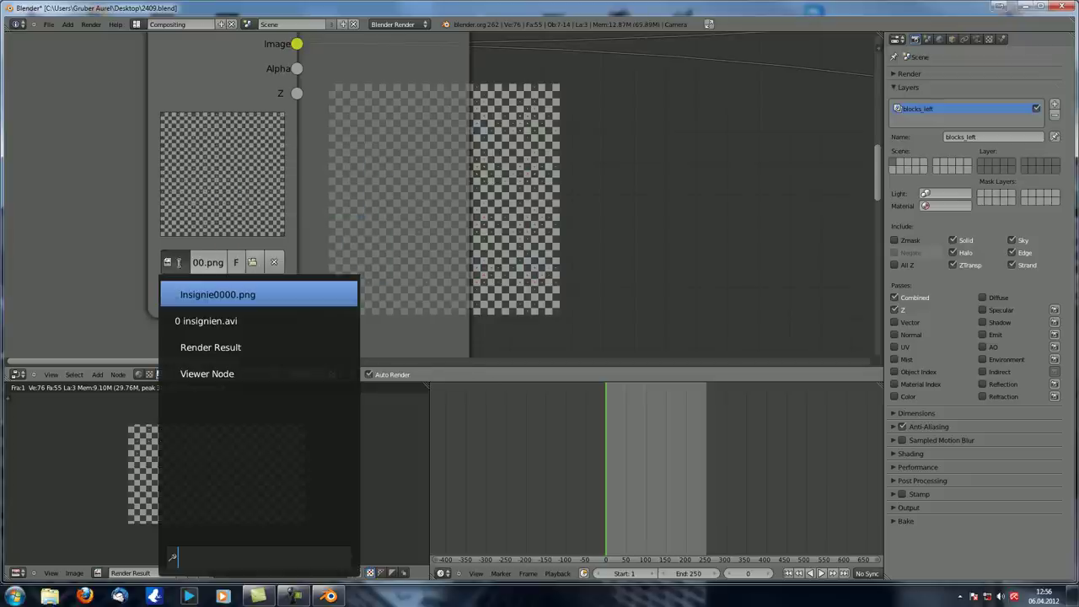
pyautogui.click(217, 295)
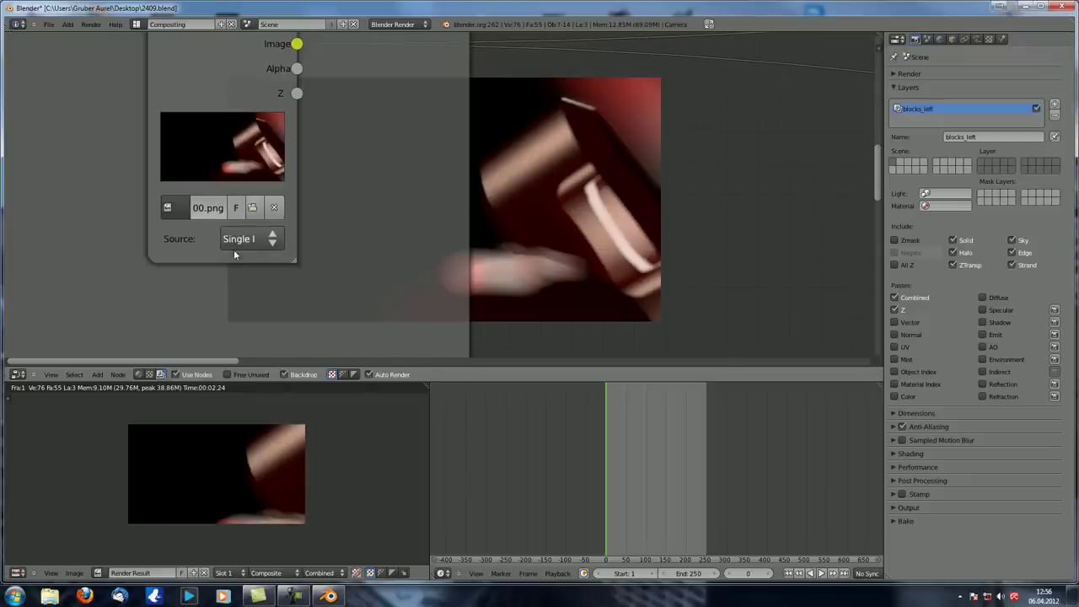
# Select insignien.avi in the Image node and set its source to Movie File.
pyautogui.scroll(-3, 214, 89)
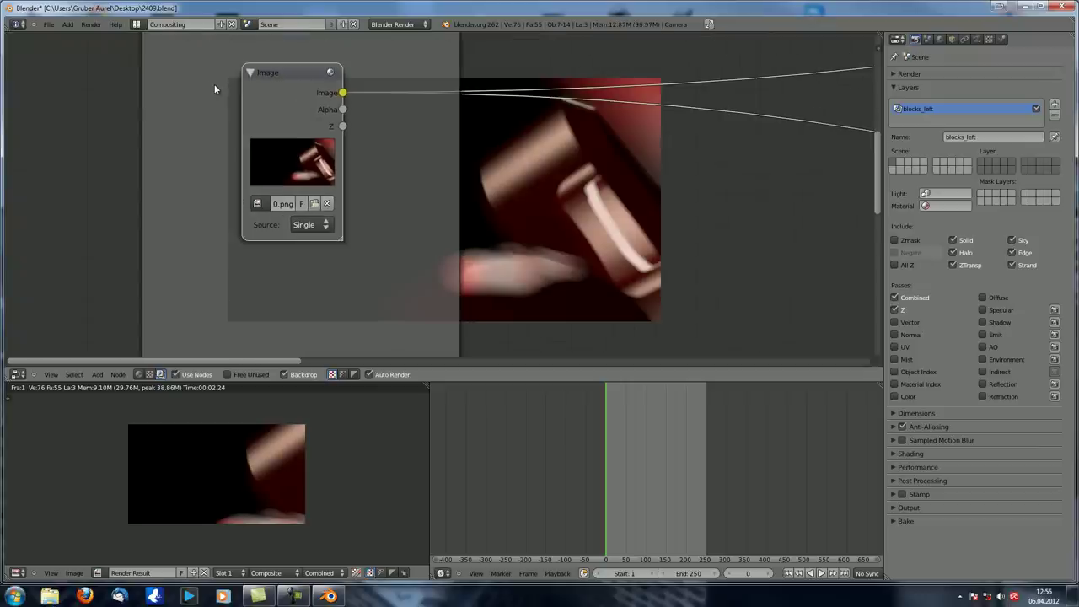
pyautogui.scroll(2, 290, 174)
pyautogui.click(167, 208)
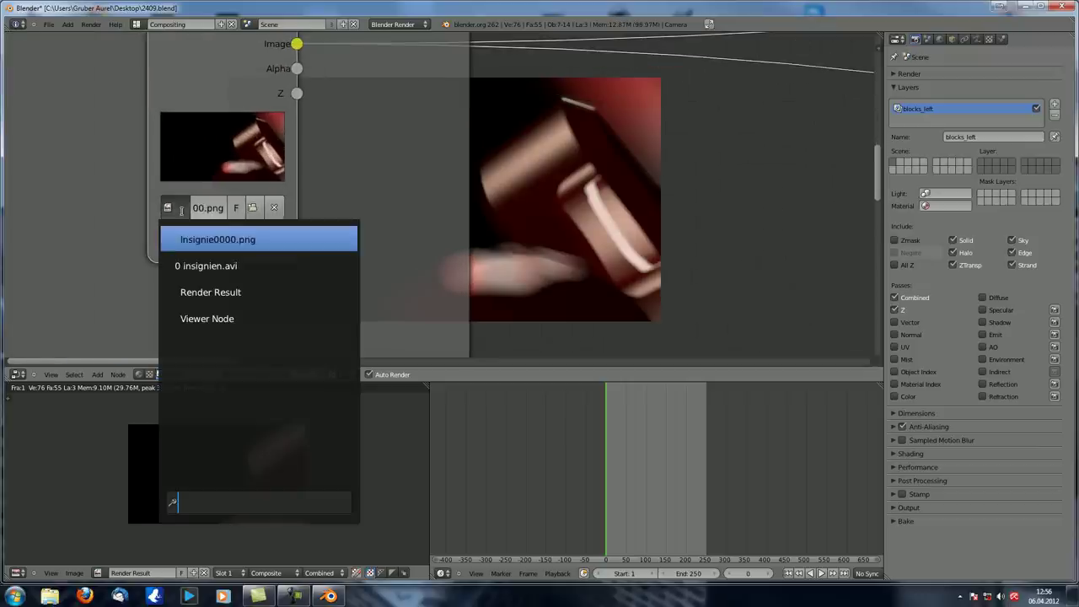
pyautogui.click(225, 266)
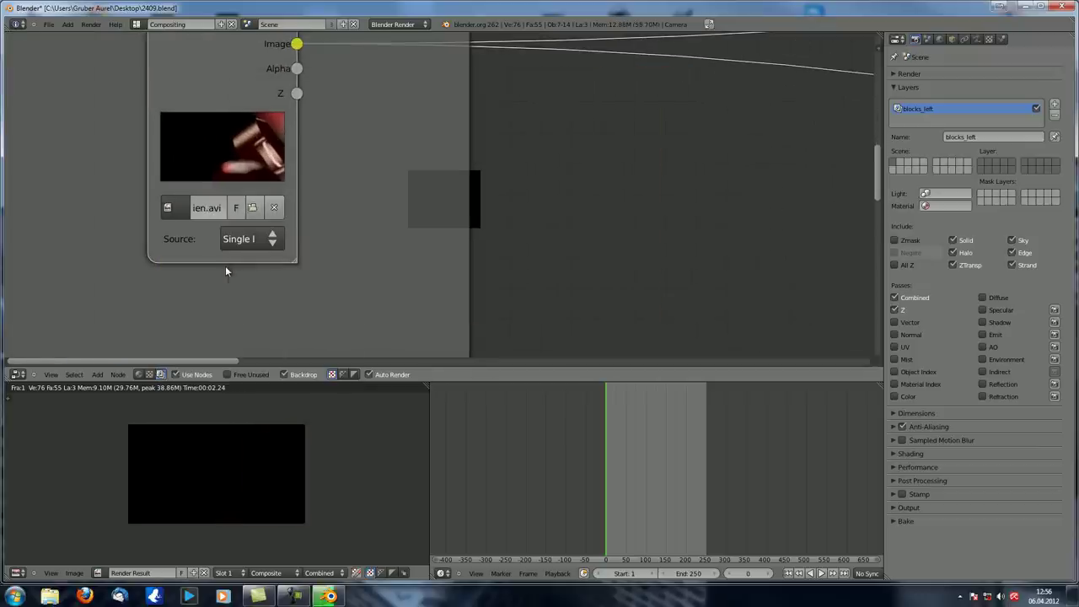
pyautogui.click(167, 207)
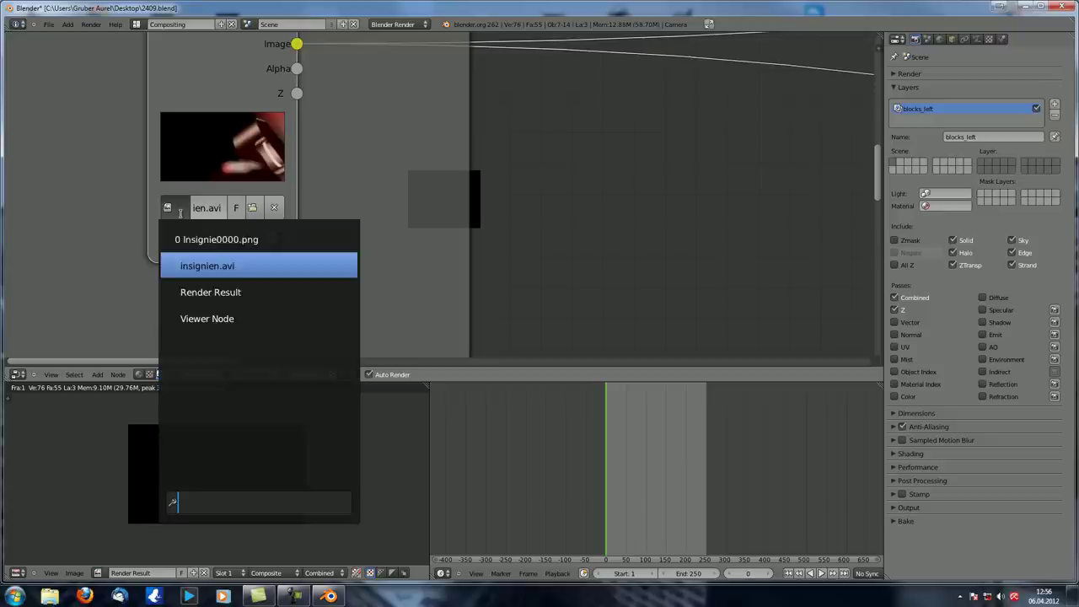
pyautogui.click(268, 244)
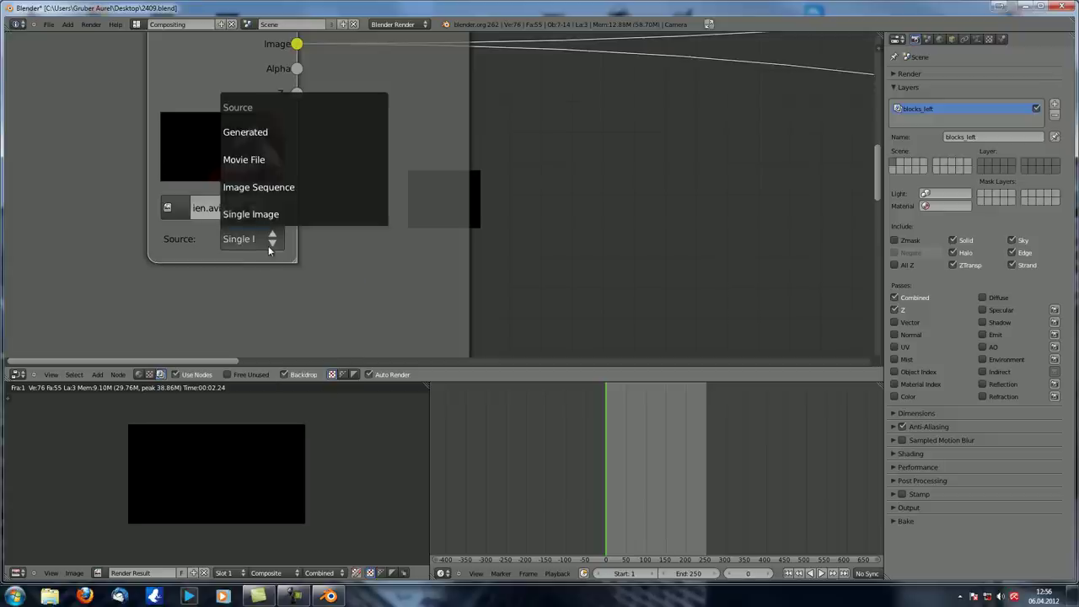
pyautogui.click(242, 244)
pyautogui.click(242, 244)
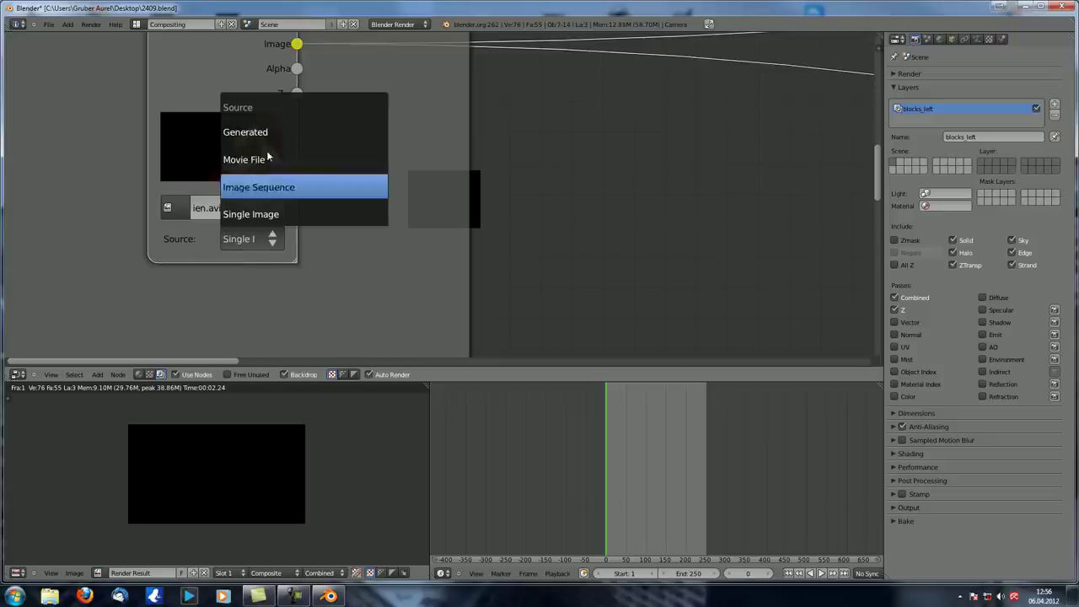
pyautogui.click(276, 161)
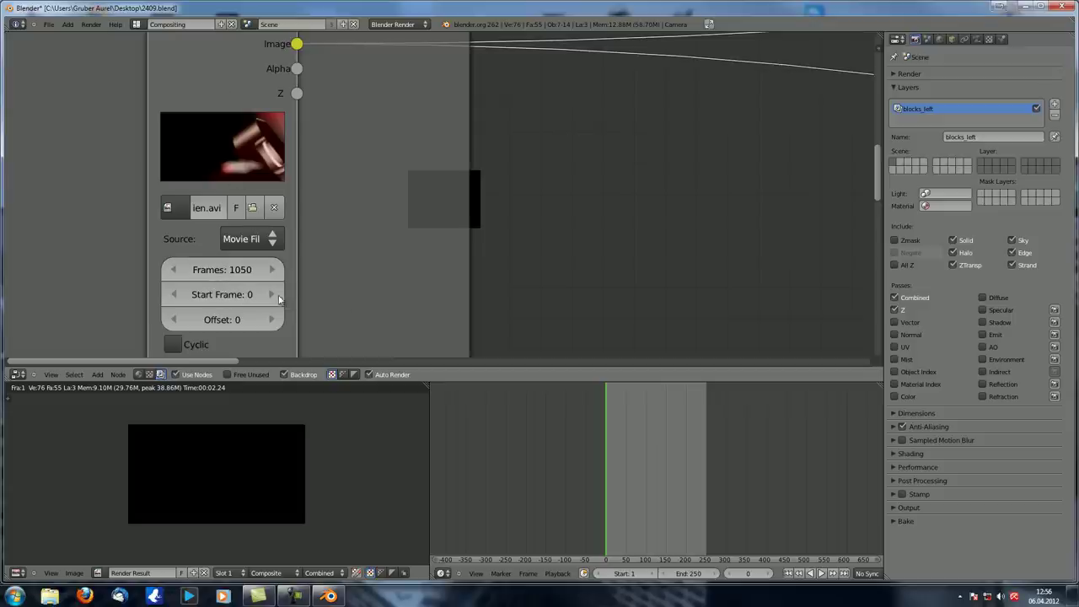
pyautogui.scroll(-1, 233, 226)
pyautogui.scroll(2, 242, 247)
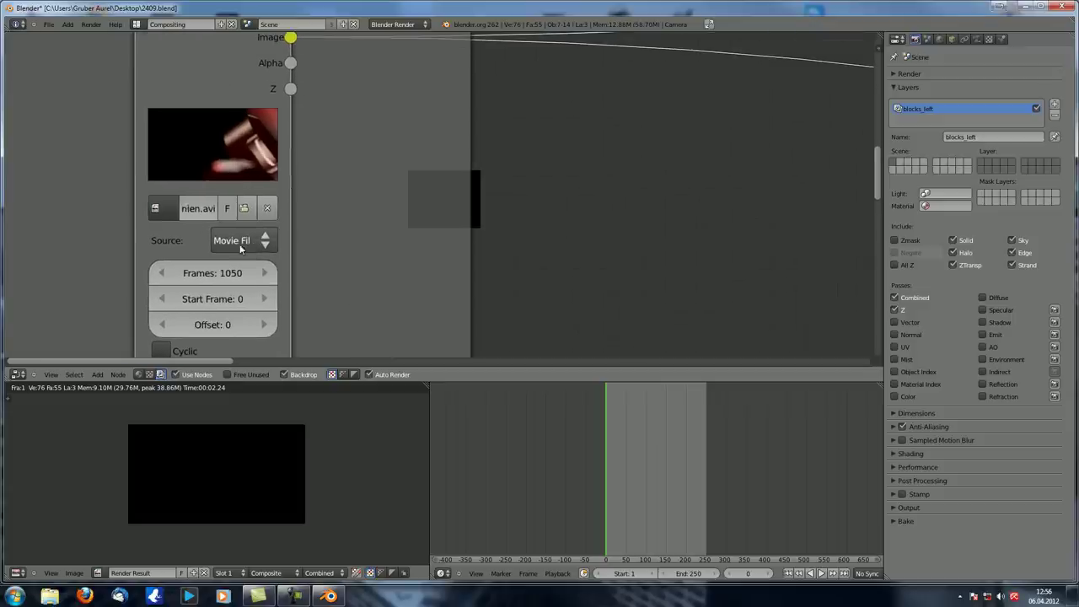
# Switch the Image node back to Insignie0000.png.
pyautogui.click(149, 210)
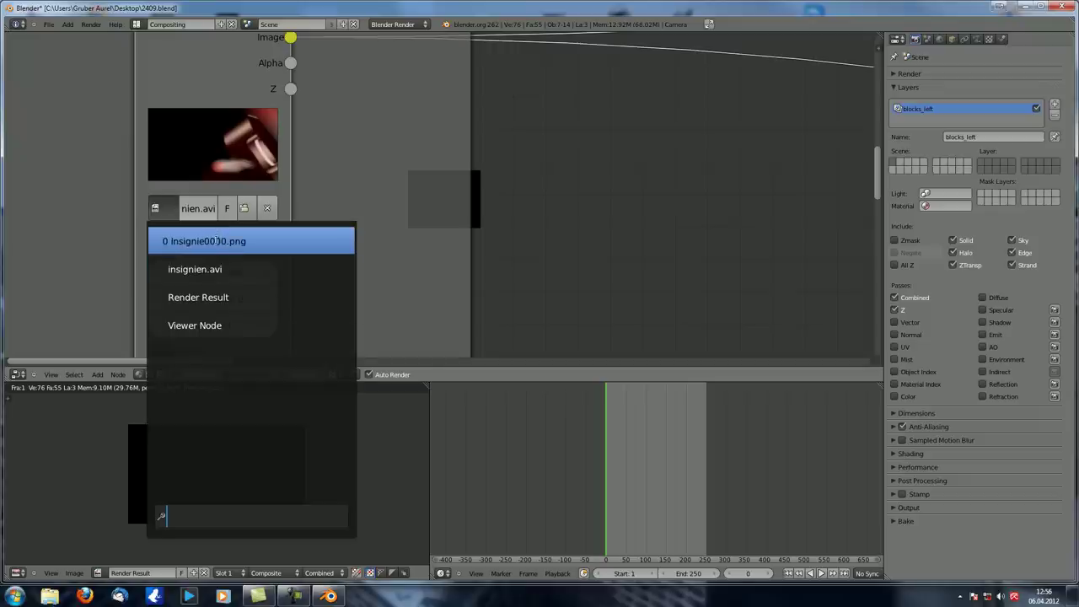
pyautogui.click(264, 242)
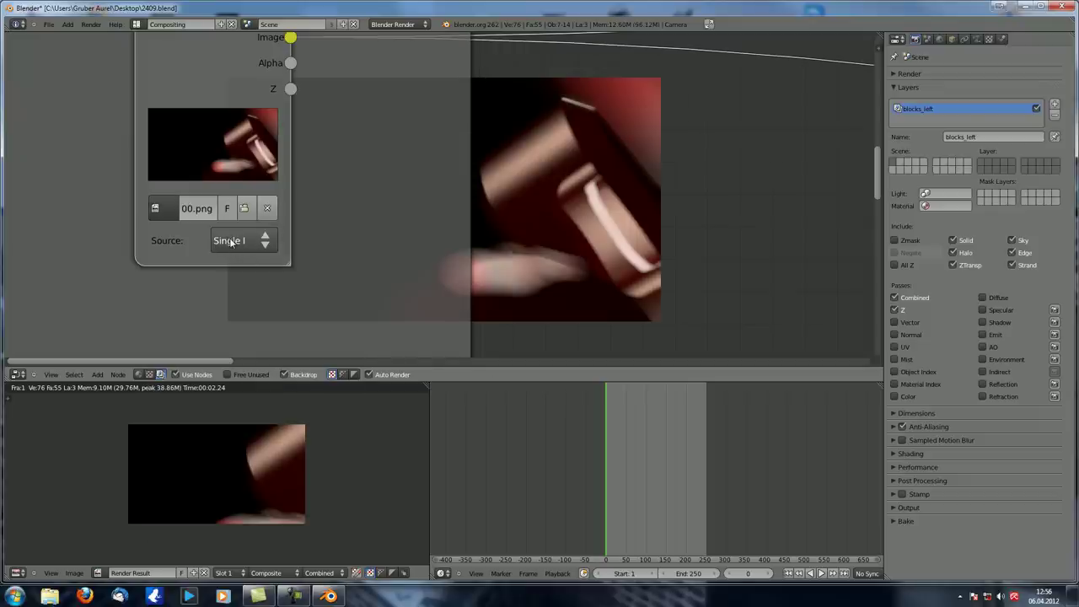
pyautogui.scroll(-4, 229, 240)
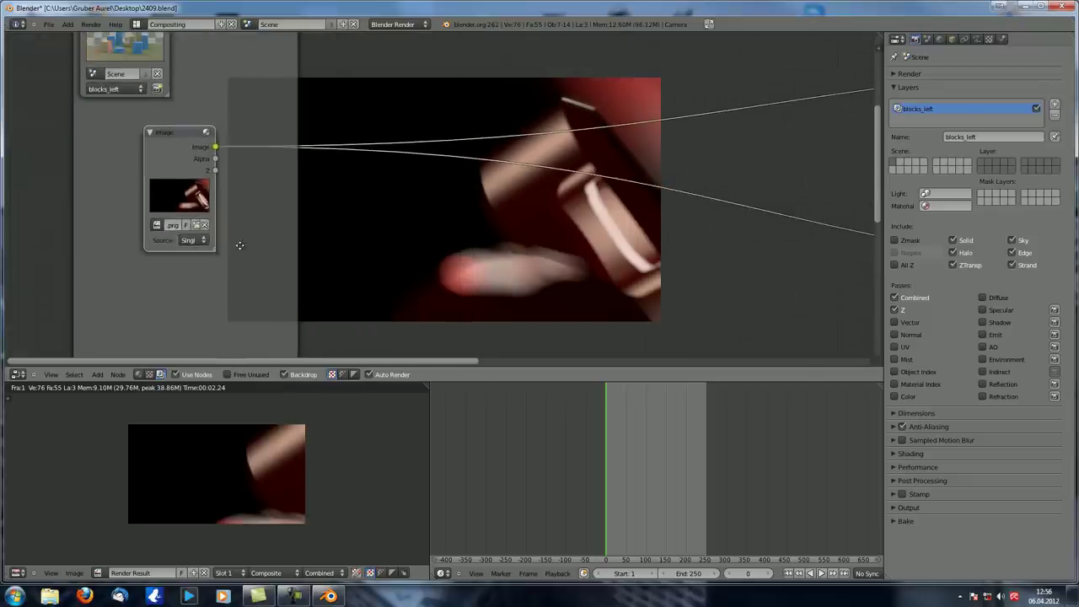
pyautogui.scroll(4, 307, 247)
pyautogui.click(313, 233)
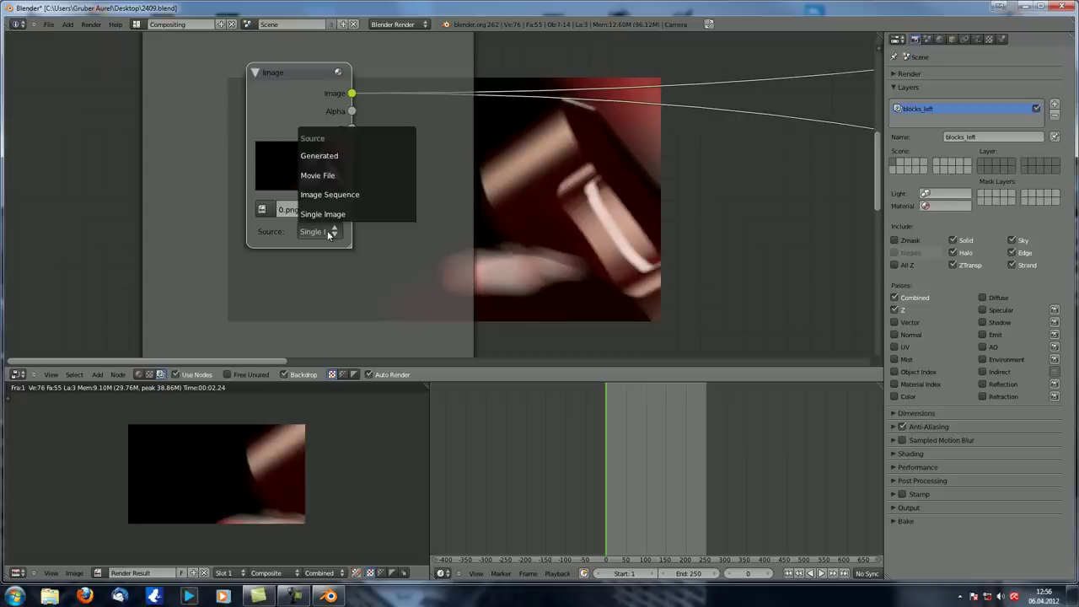
# Change the Timeline area below the node editor into a UV/Image Editor.
pyautogui.click(441, 574)
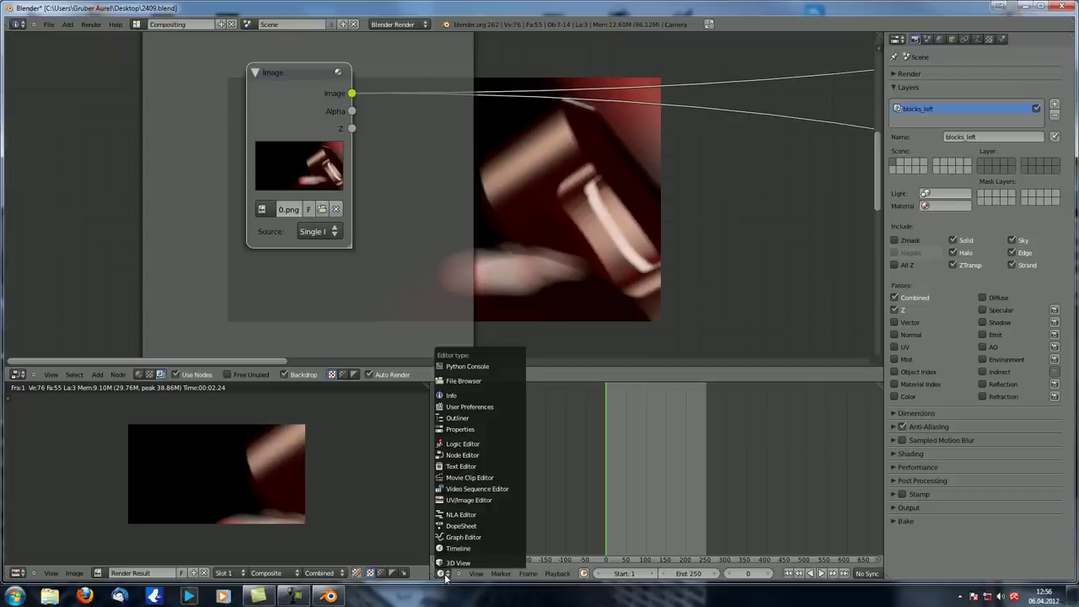
pyautogui.click(478, 502)
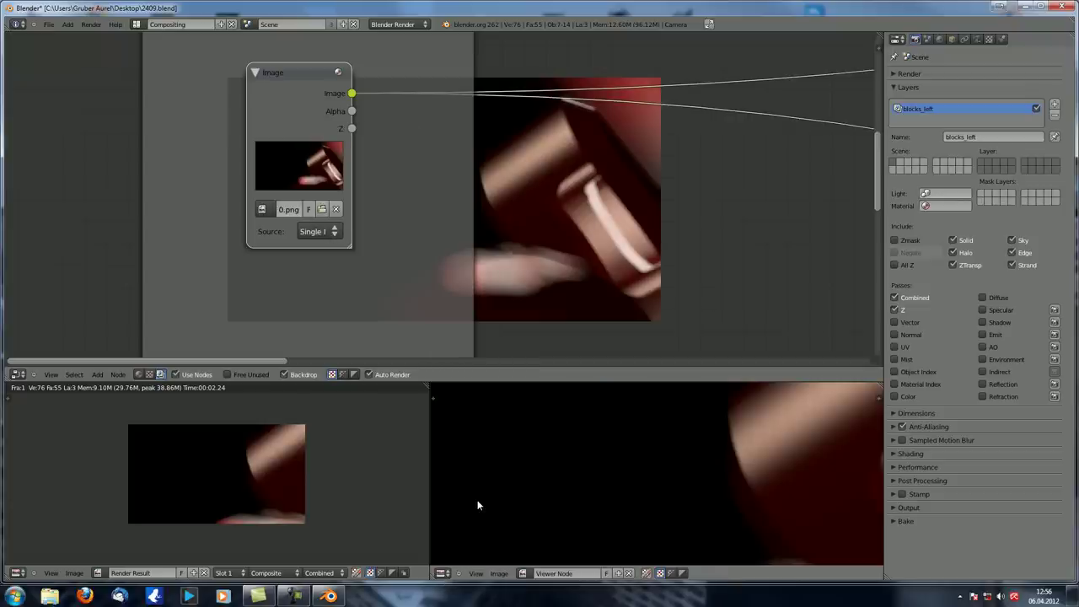
pyautogui.scroll(-8, 477, 505)
pyautogui.scroll(4, 498, 499)
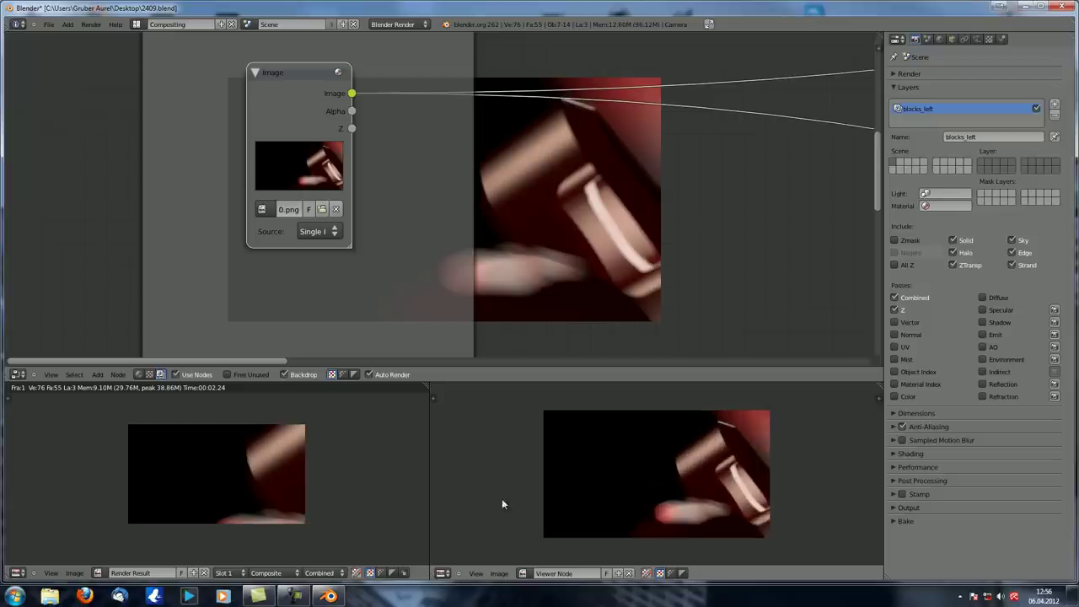
pyautogui.scroll(1, 557, 491)
pyautogui.moveTo(582, 486); pyautogui.dragTo(577, 491, button='middle')
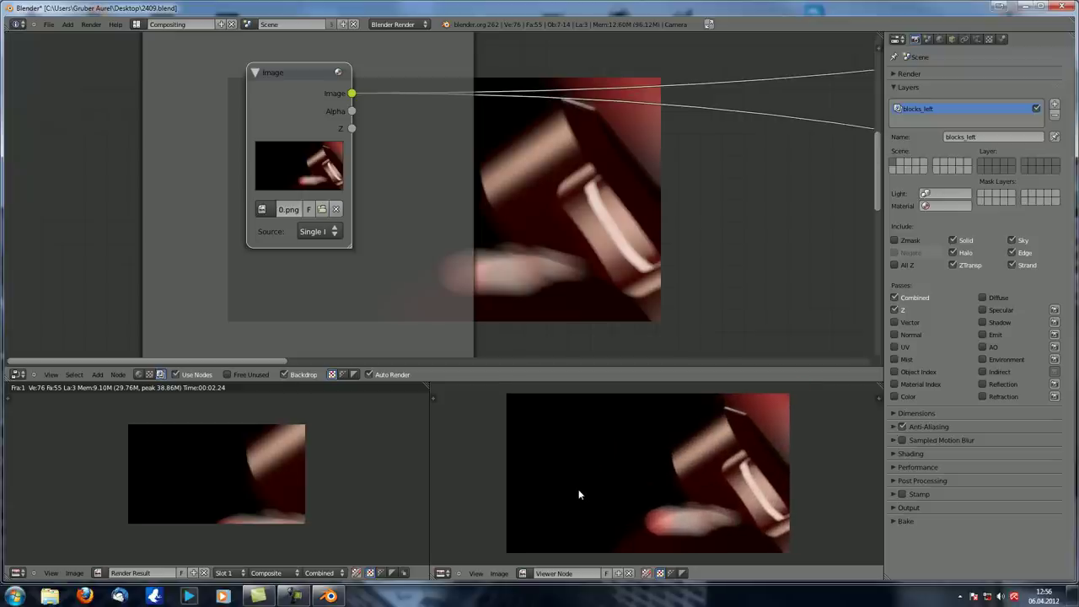
# Set the source of Insignie0000.png in the Image node to Generated.
pyautogui.click(316, 231)
pyautogui.click(337, 153)
pyautogui.click(263, 209)
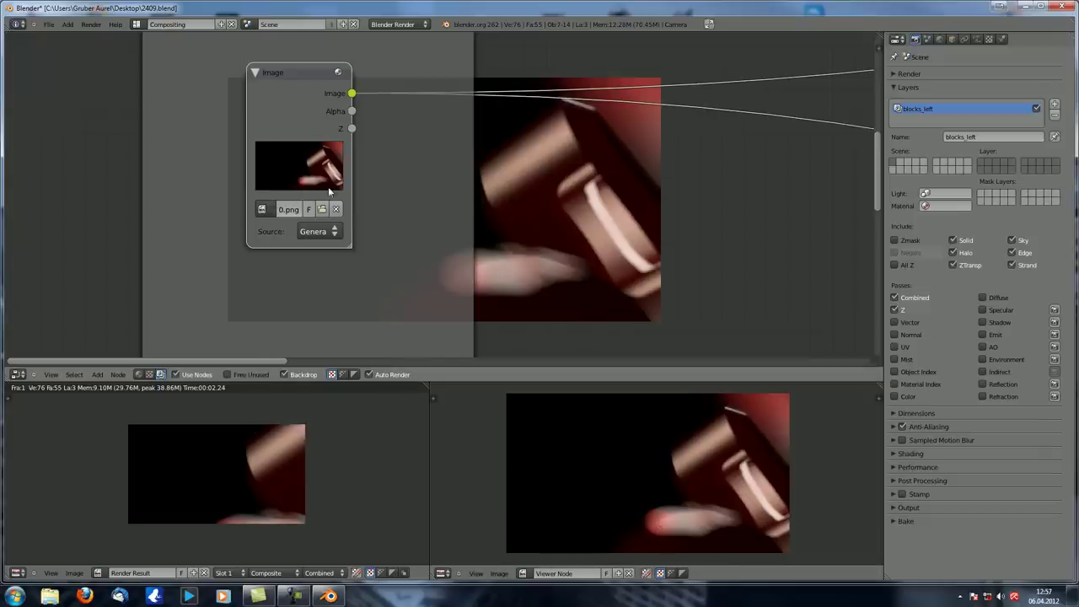
# Create a new image with a white fill colour in the UV/Image Editor.
pyautogui.click(500, 574)
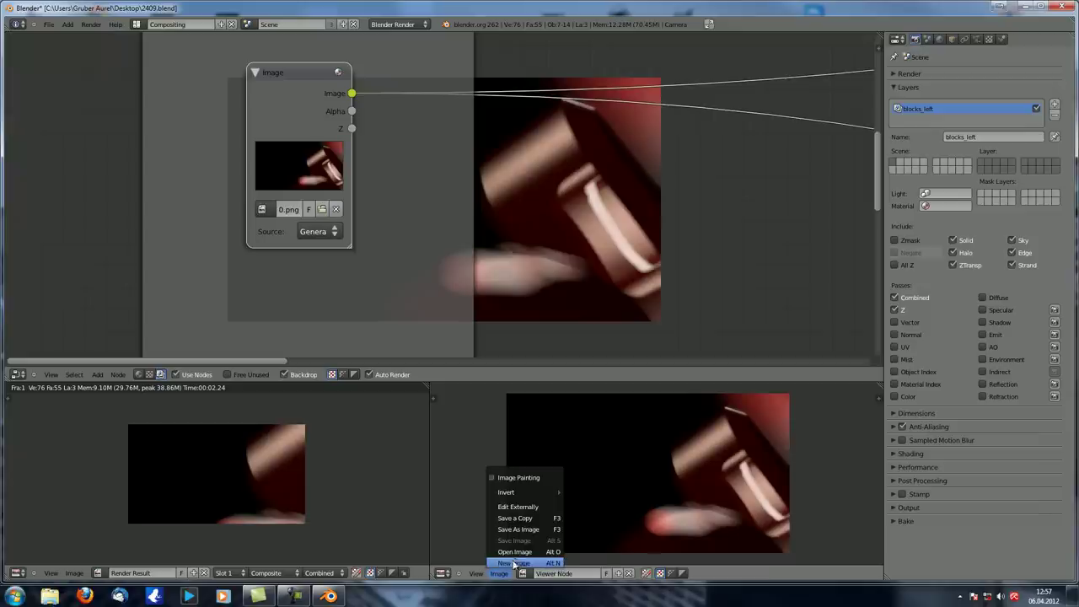
pyautogui.click(522, 563)
pyautogui.click(565, 510)
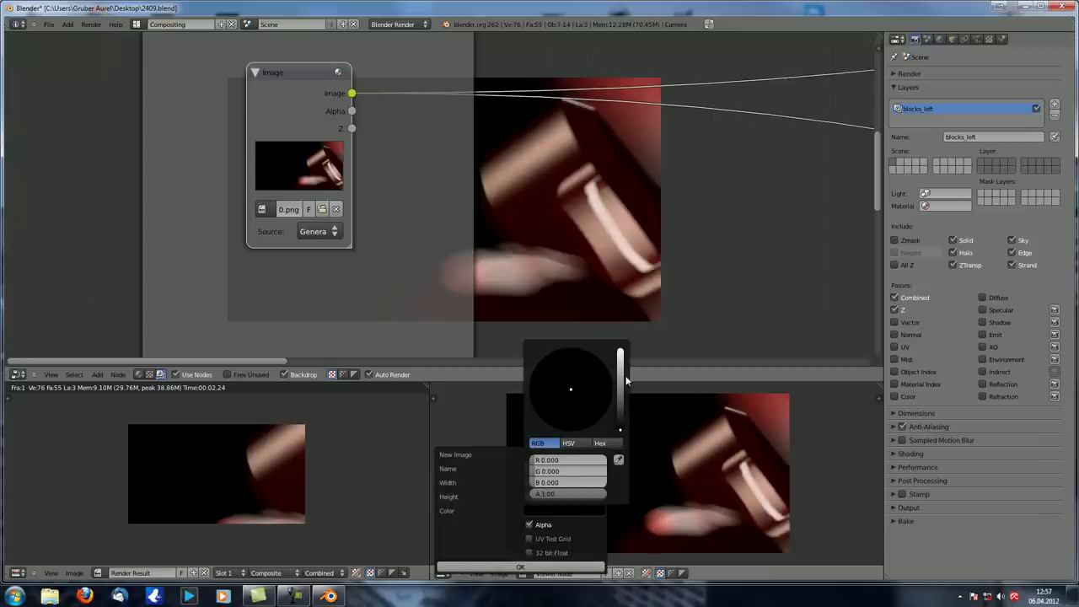
pyautogui.moveTo(626, 381); pyautogui.dragTo(622, 316)
pyautogui.click(528, 567)
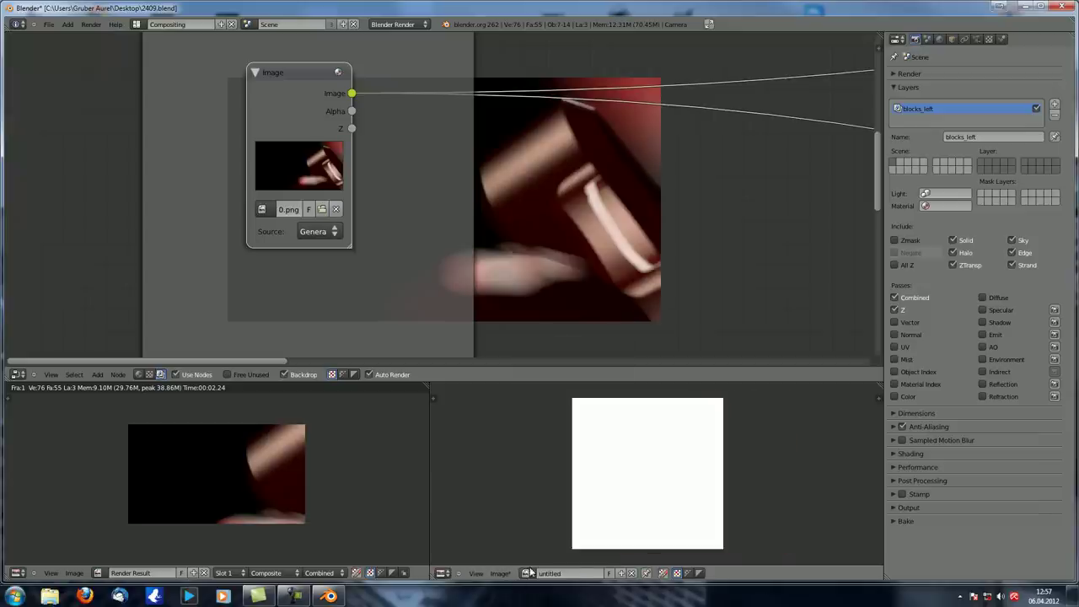
# Assign the untitled image to the Image node and shift the node slightly up within its frame.
pyautogui.click(264, 206)
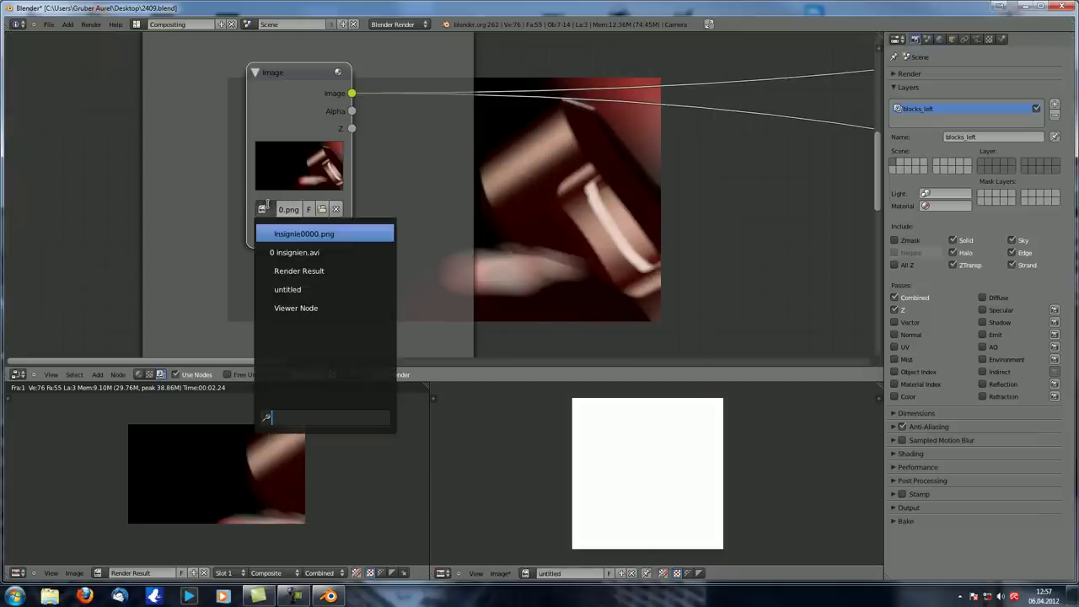
pyautogui.click(287, 288)
pyautogui.moveTo(285, 77)
pyautogui.mouseDown()
pyautogui.moveTo(263, 67)
pyautogui.moveTo(298, 64)
pyautogui.mouseUp()
# Enable painting on the untitled image, choose an orange-red brush colour and scribble freehand strokes over the white canvas.
pyautogui.click(675, 574)
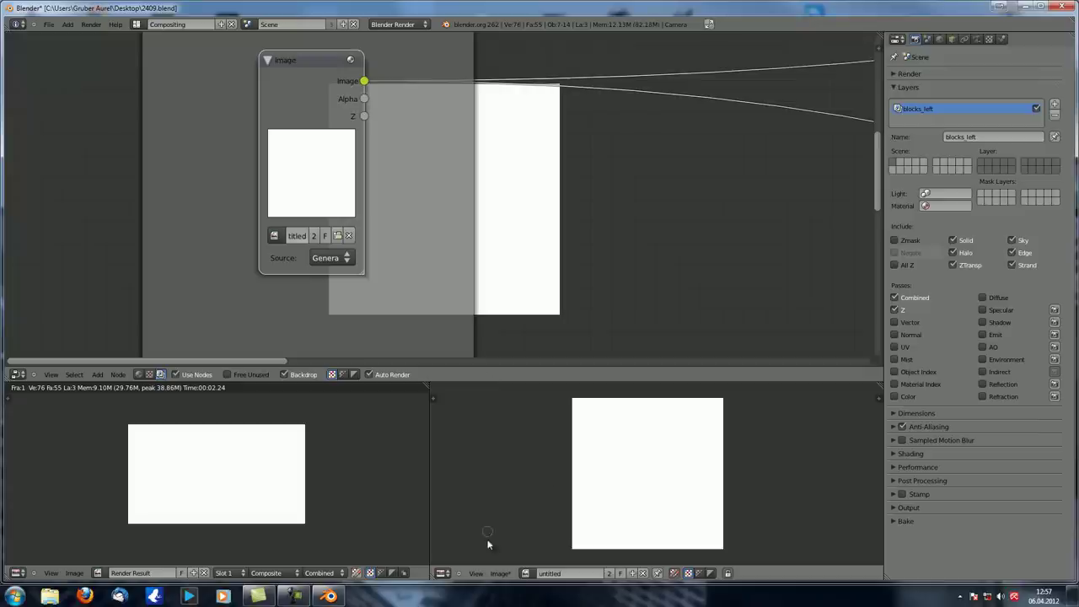
pyautogui.click(433, 400)
pyautogui.scroll(-8, 472, 464)
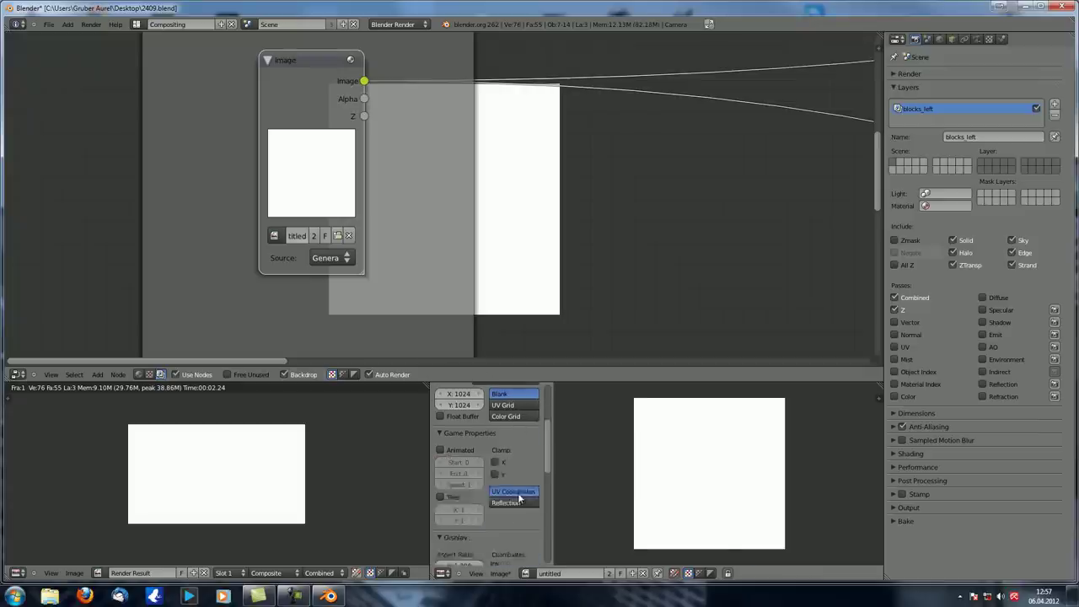
pyautogui.click(477, 539)
pyautogui.moveTo(689, 509)
pyautogui.mouseDown()
pyautogui.moveTo(715, 466)
pyautogui.moveTo(686, 439)
pyautogui.moveTo(726, 511)
pyautogui.moveTo(658, 482)
pyautogui.moveTo(737, 493)
pyautogui.moveTo(664, 452)
pyautogui.moveTo(742, 456)
pyautogui.moveTo(695, 439)
pyautogui.moveTo(750, 429)
pyautogui.moveTo(737, 497)
pyautogui.mouseUp()
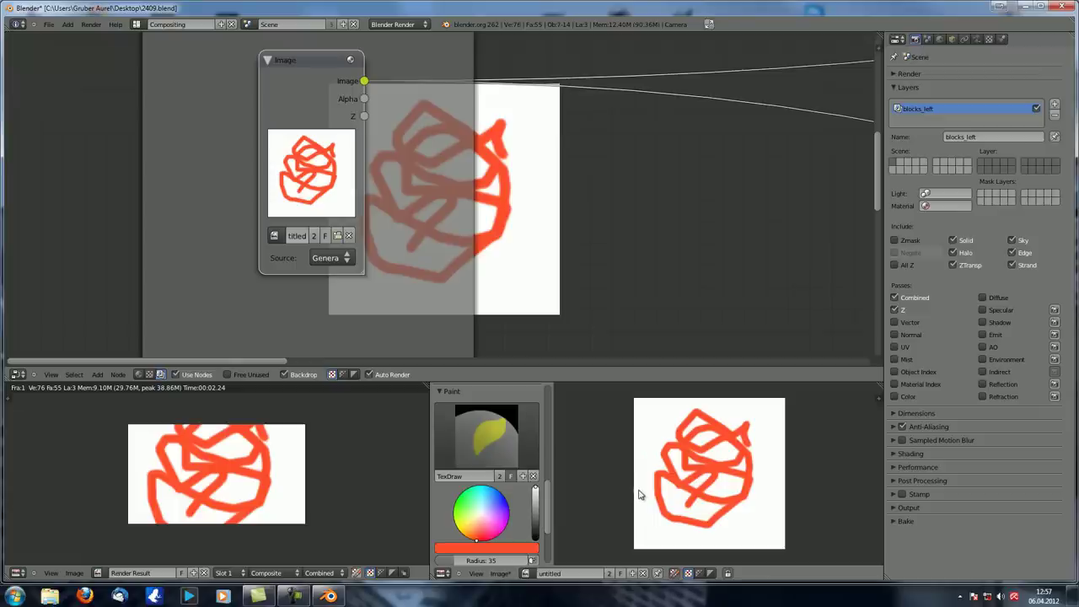
pyautogui.moveTo(732, 516); pyautogui.dragTo(703, 507)
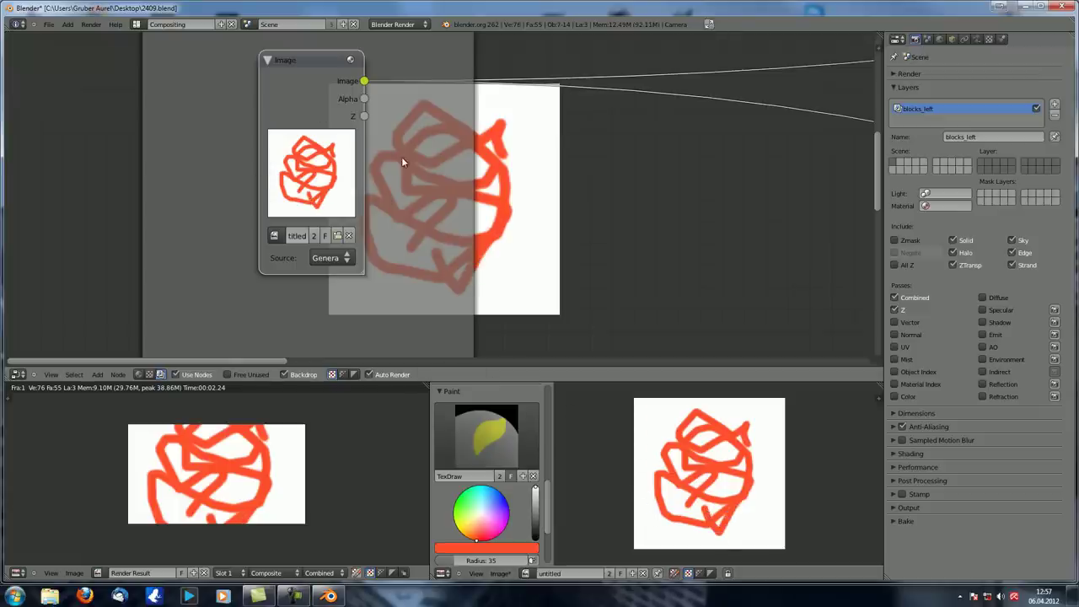
# Examine the node layout from the framed Image node along its connections and back.
pyautogui.scroll(-4, 373, 244)
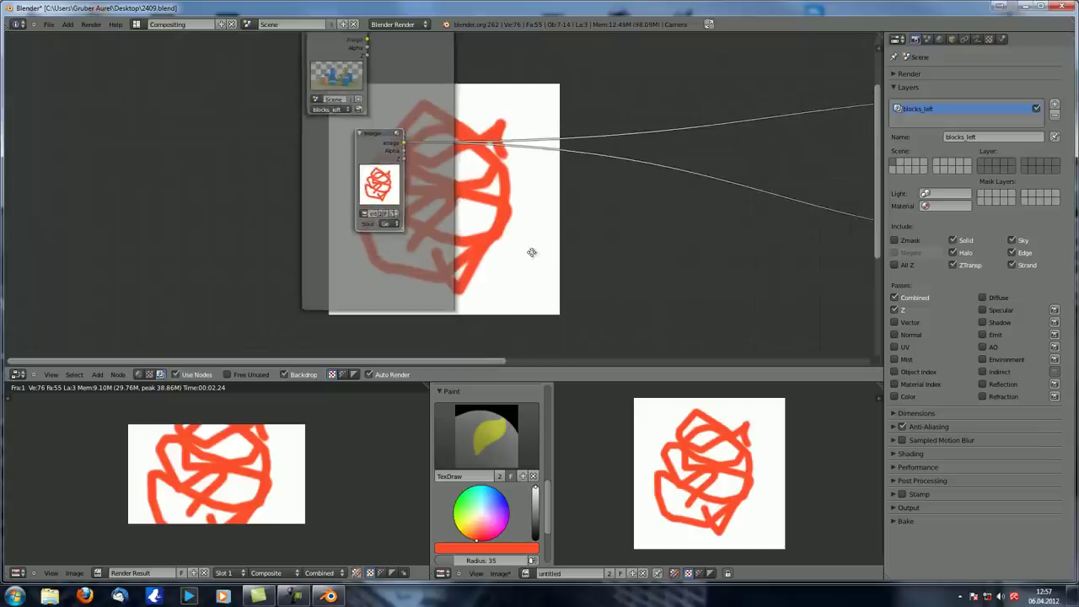
pyautogui.moveTo(532, 252); pyautogui.dragTo(290, 241, button='middle')
pyautogui.scroll(-5, 292, 241)
pyautogui.scroll(4, 345, 237)
pyautogui.moveTo(387, 194); pyautogui.dragTo(790, 203, button='middle')
pyautogui.scroll(8, 592, 214)
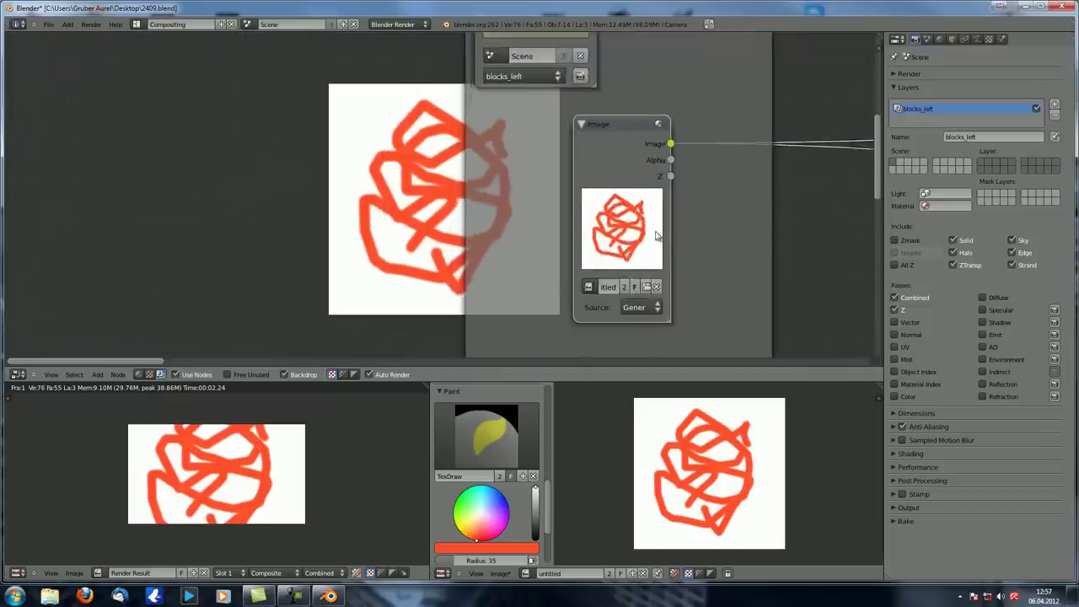
pyautogui.moveTo(657, 237); pyautogui.dragTo(388, 164, button='middle')
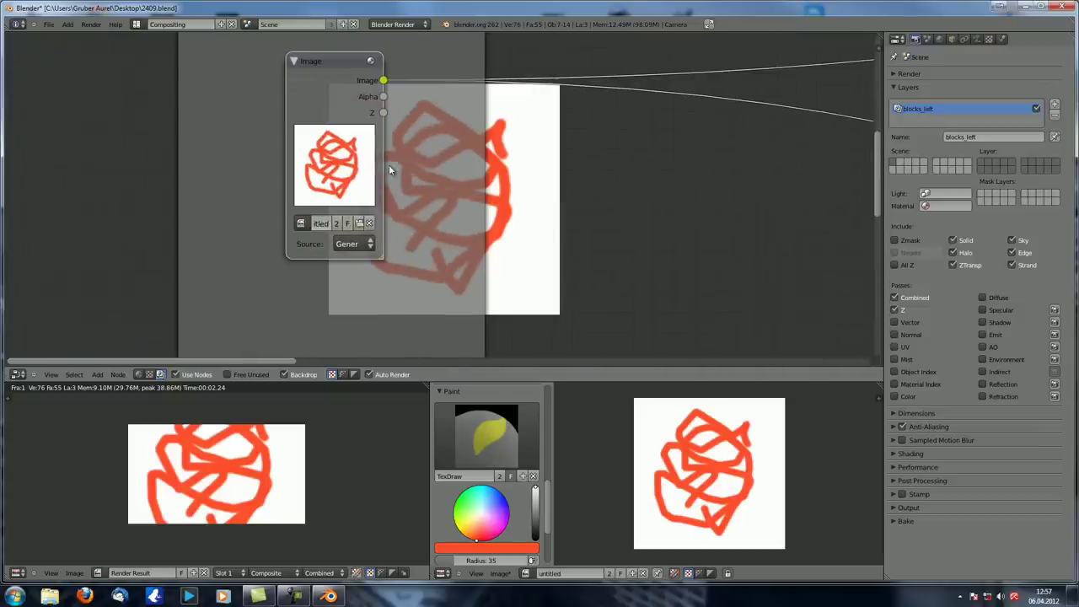
# Review the images available for selection in the image editor and in the Image node.
pyautogui.click(525, 575)
pyautogui.press('Down')
pyautogui.press('Down')
pyautogui.press('Down')
pyautogui.press('Down')
pyautogui.press('Down')
pyautogui.press('Down')
pyautogui.click(302, 223)
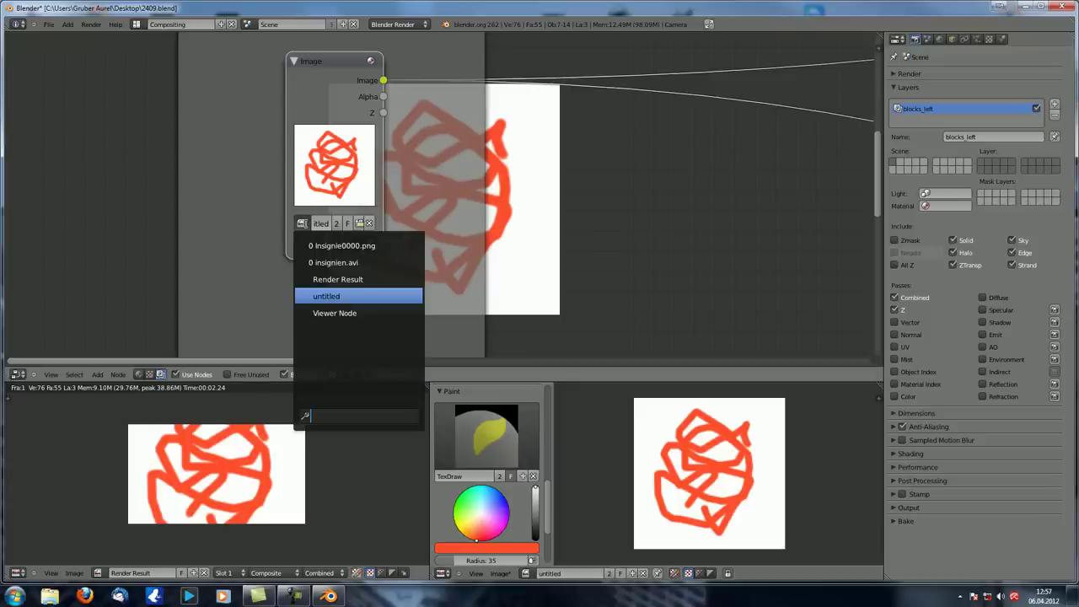
pyautogui.press('Down')
pyautogui.press('Down')
pyautogui.press('Down')
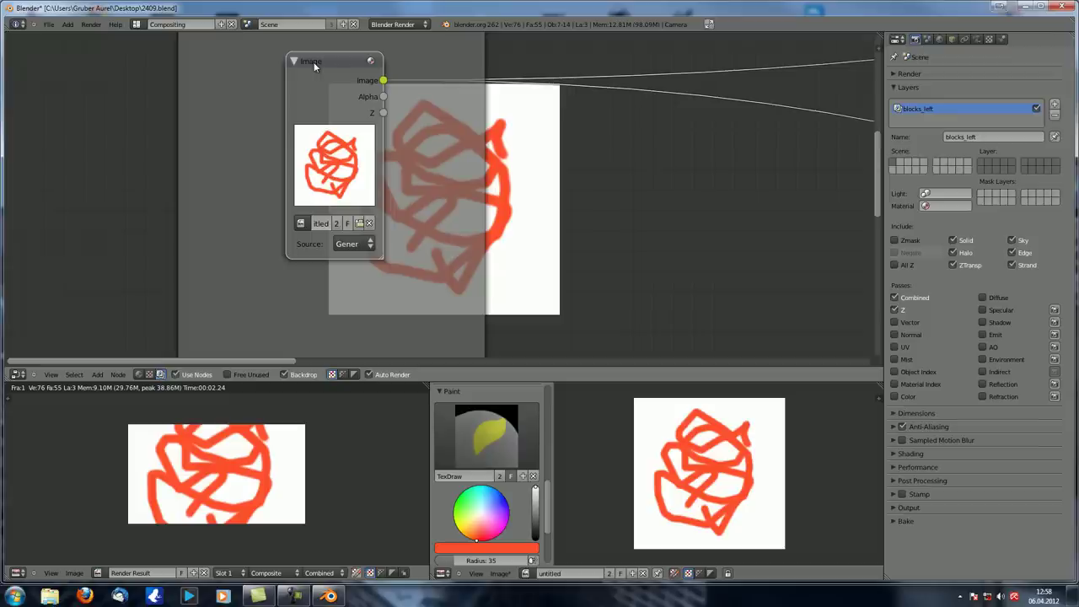
# Nudge the Image node holding the painted image and delete it.
pyautogui.moveTo(317, 71); pyautogui.dragTo(311, 73)
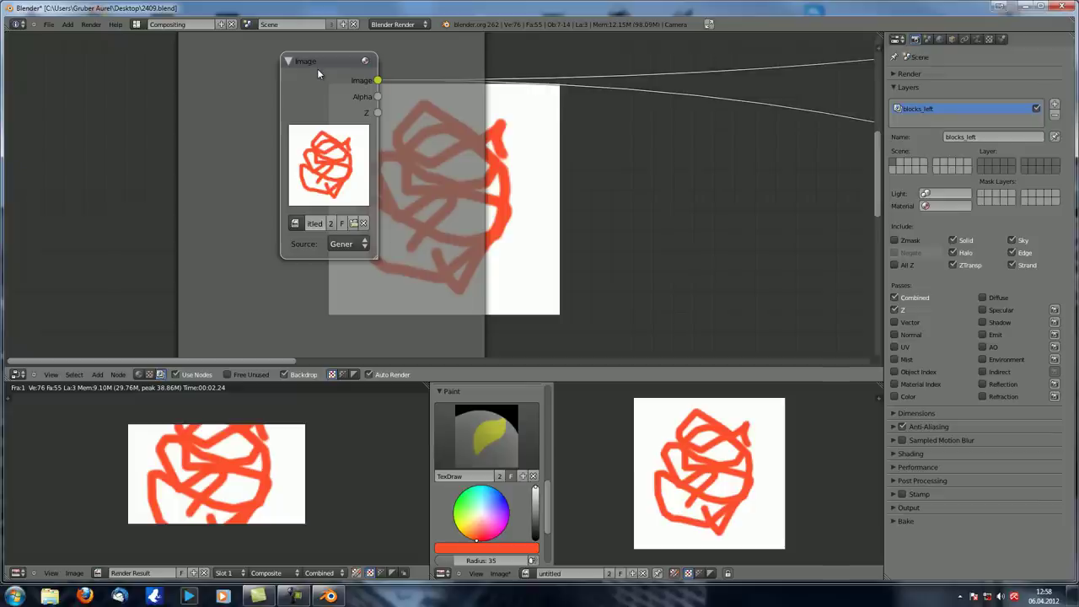
pyautogui.scroll(-2, 691, 514)
pyautogui.scroll(2, 685, 519)
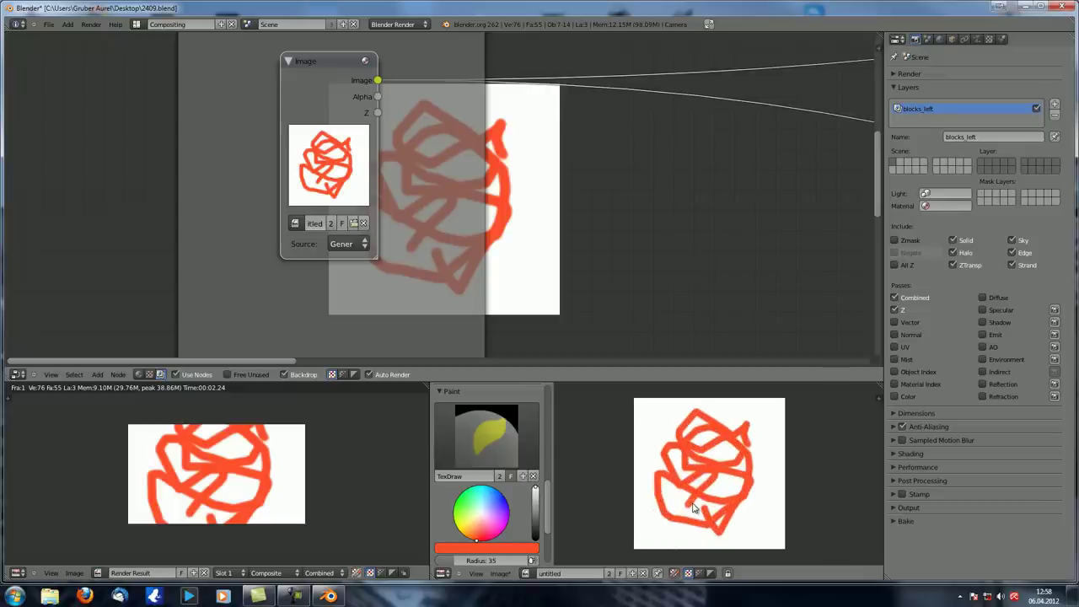
pyautogui.click(336, 66)
pyautogui.press('x')
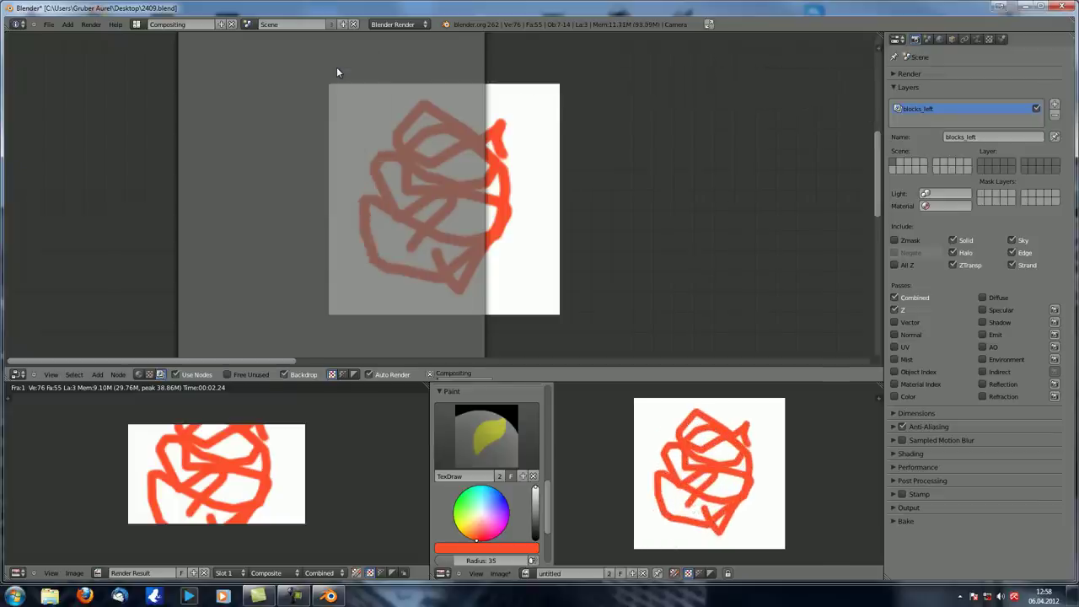
# Switch the image editor to the Render Result and back to the untitled image.
pyautogui.click(527, 573)
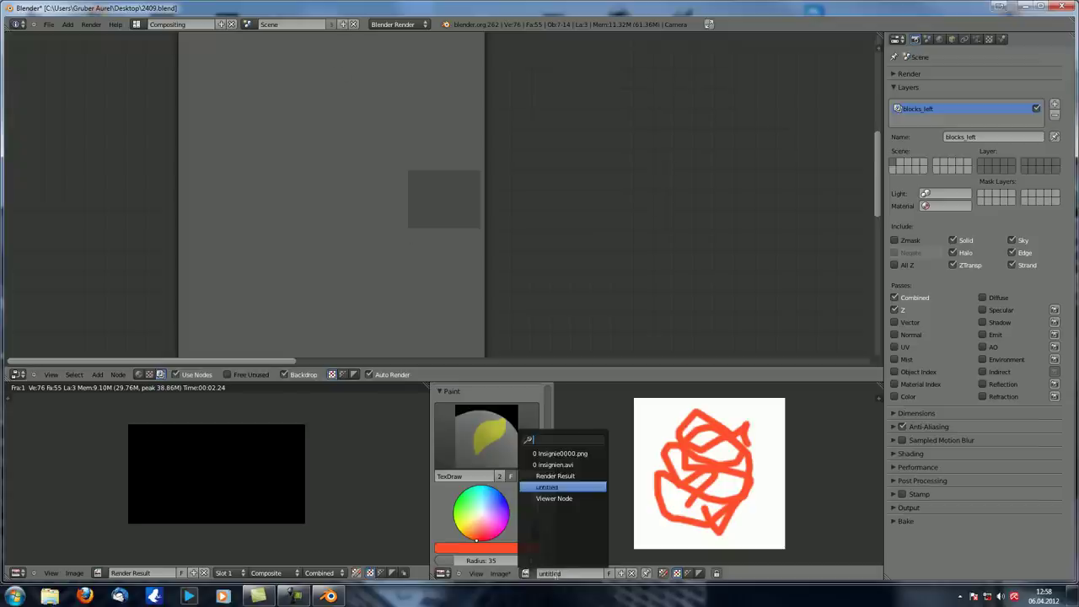
pyautogui.click(552, 476)
pyautogui.click(523, 574)
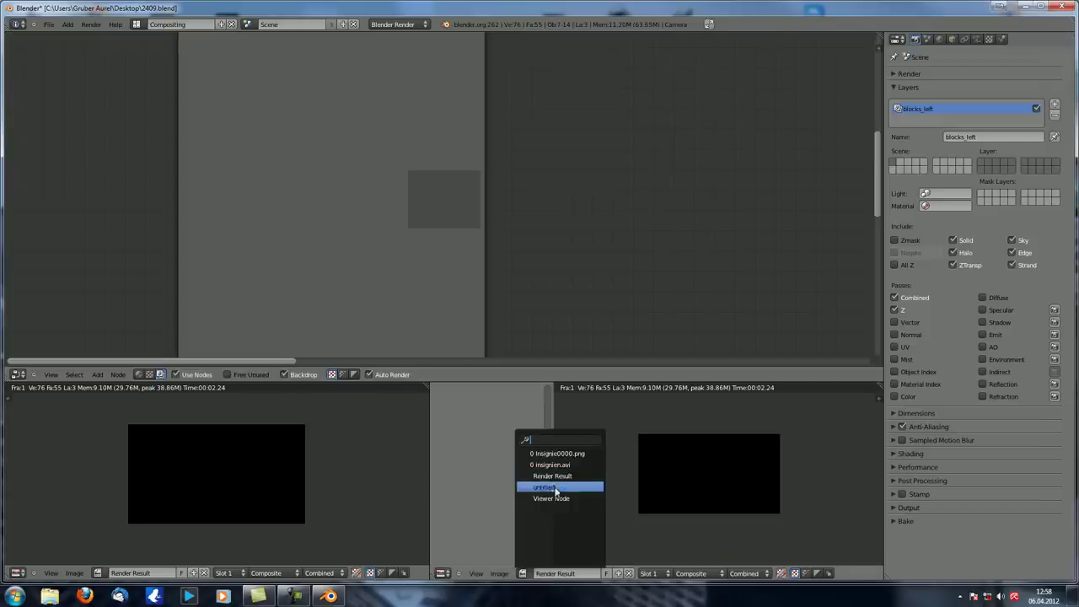
pyautogui.click(546, 487)
# Add an Image input node inside the input frame and assign the untitled painted image to it.
pyautogui.hotkey('shift', 'a')
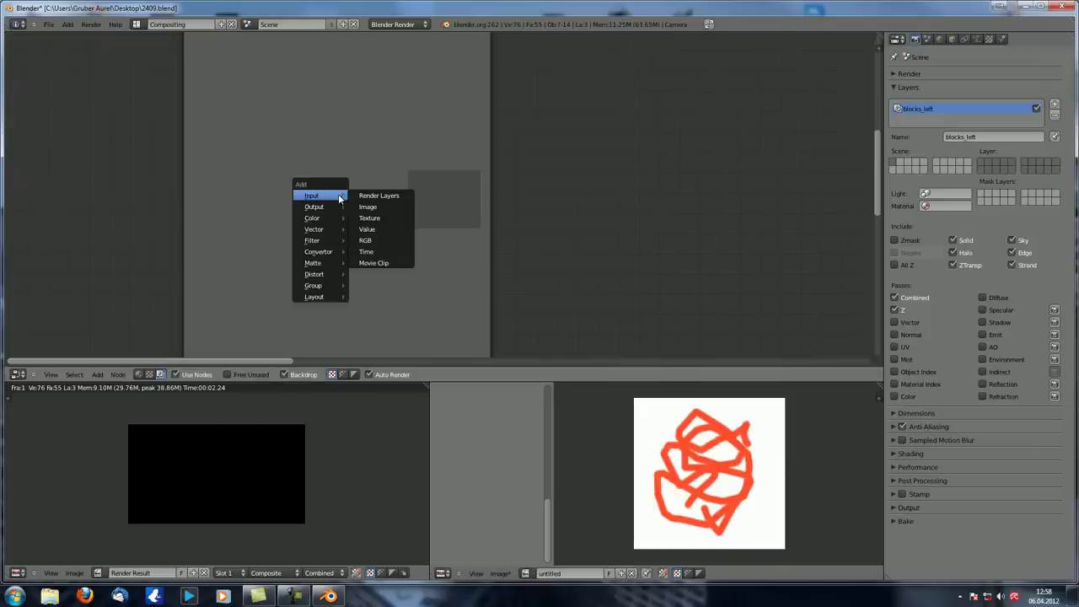
pyautogui.click(367, 207)
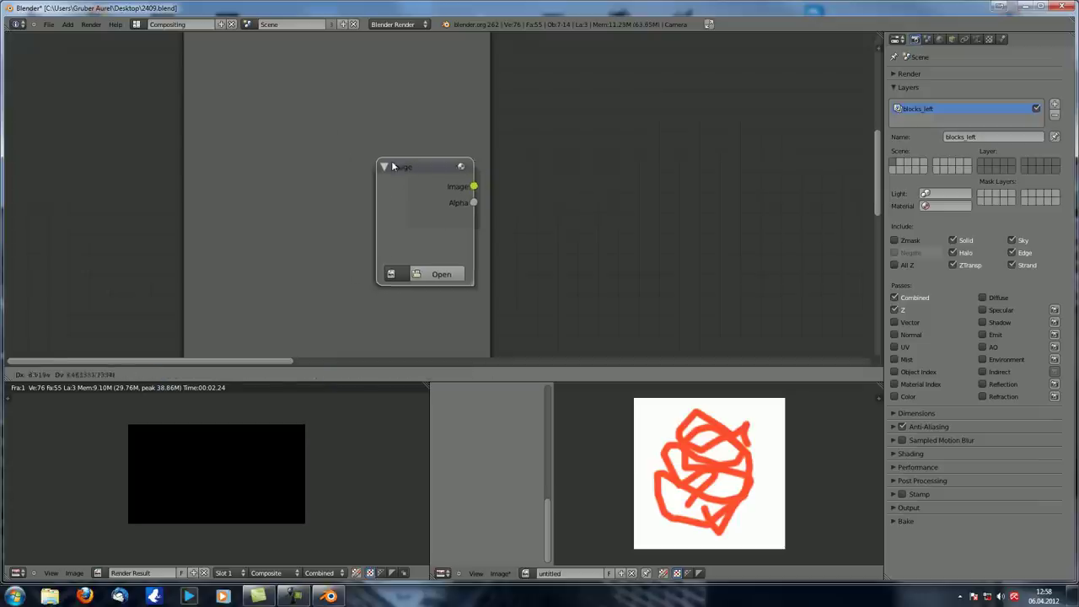
pyautogui.click(334, 235)
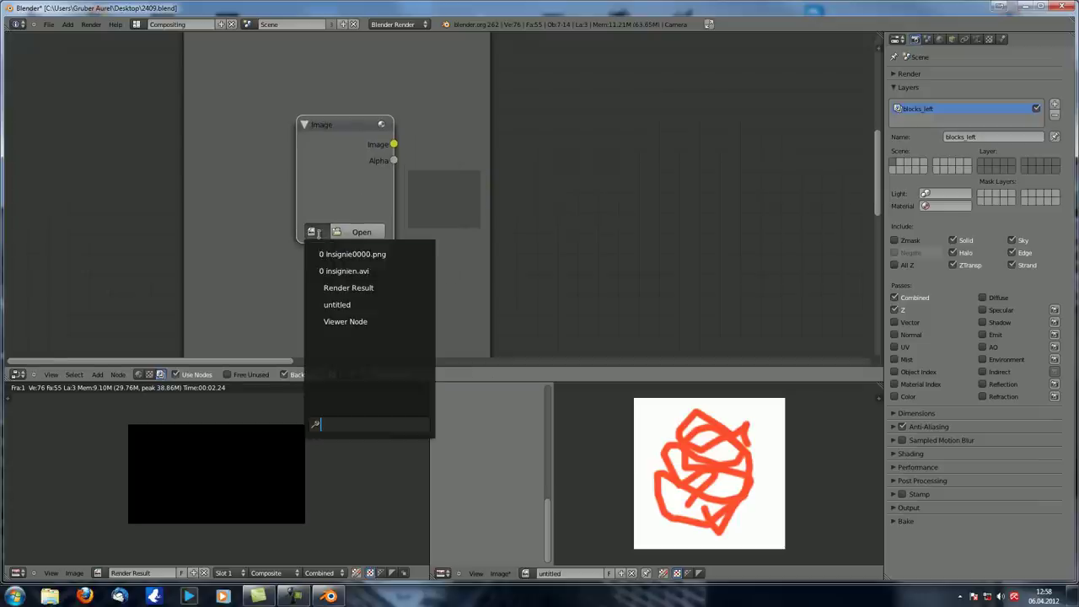
pyautogui.click(359, 299)
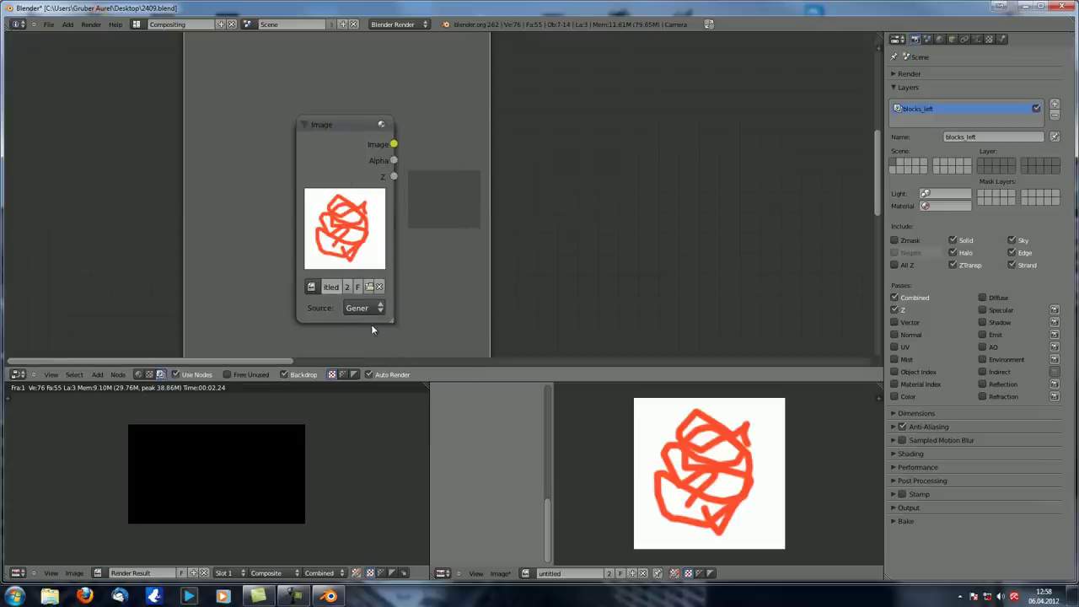
# Link the Image node's image output to the Viewer node to display the painted image in the backdrop.
pyautogui.scroll(-9, 390, 219)
pyautogui.keyDown('ctrl'); pyautogui.keyDown('shift'); pyautogui.click(395, 163); pyautogui.keyUp('shift'); pyautogui.keyUp('ctrl')
pyautogui.scroll(2, 404, 246)
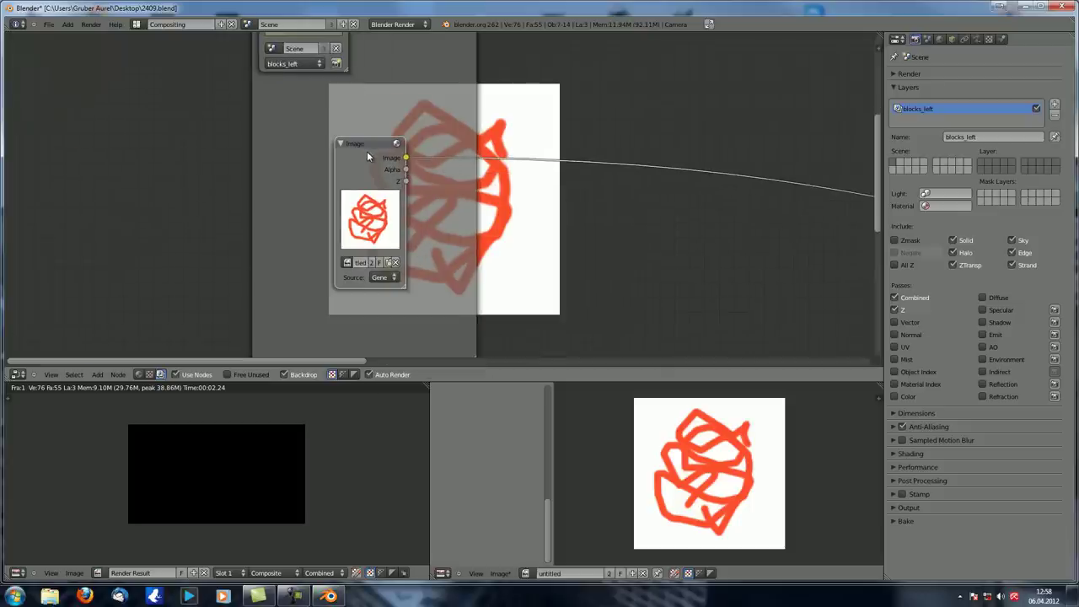
pyautogui.moveTo(463, 248); pyautogui.dragTo(422, 245, button='middle')
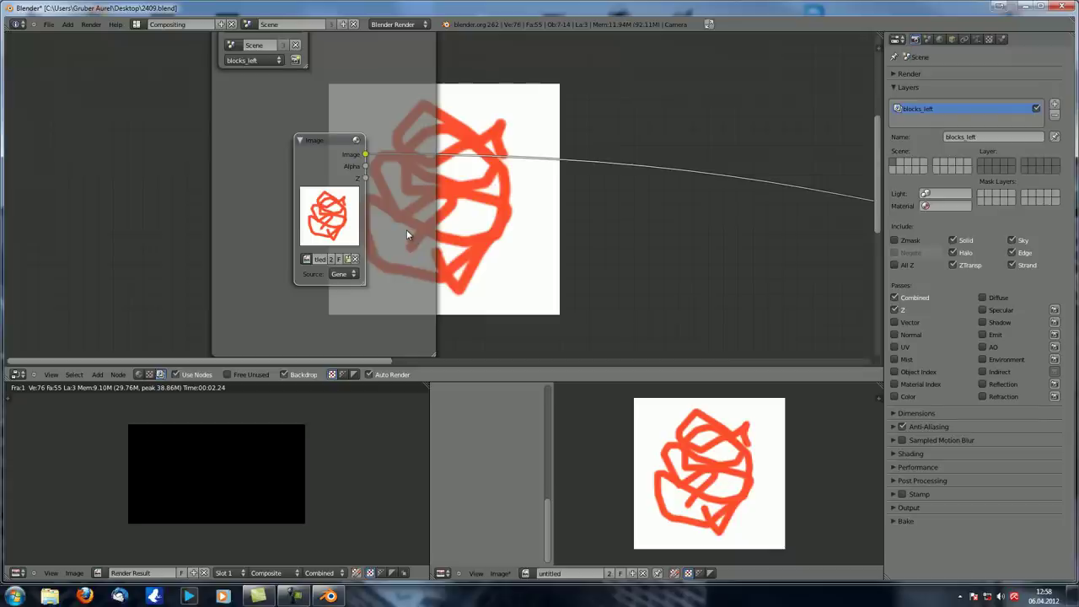
pyautogui.scroll(1, 406, 229)
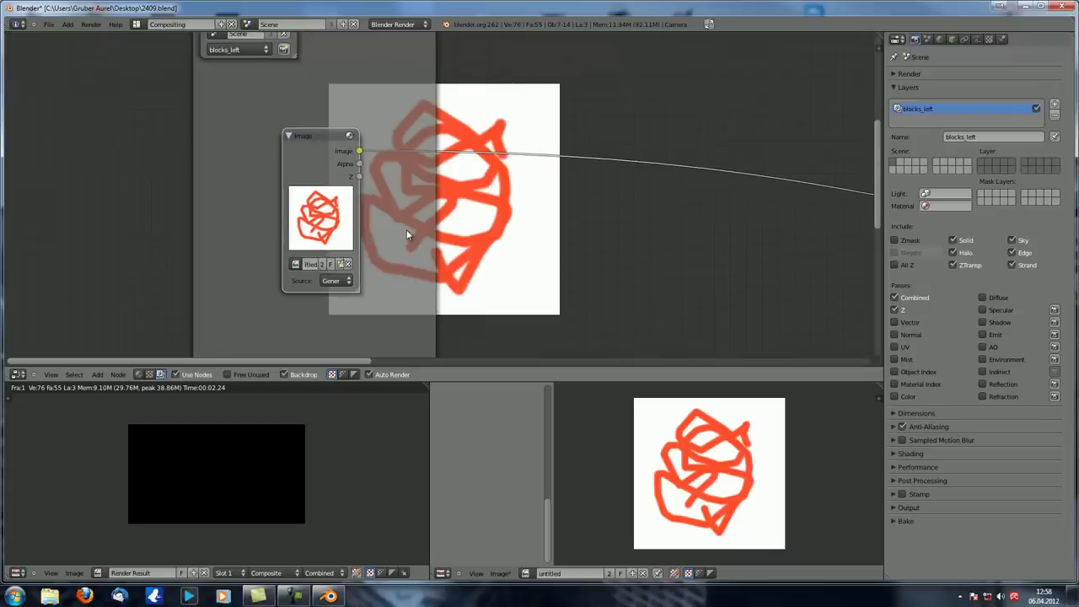
# Set the Image node's source to Single Image and reassign the untitled image to it.
pyautogui.click(336, 282)
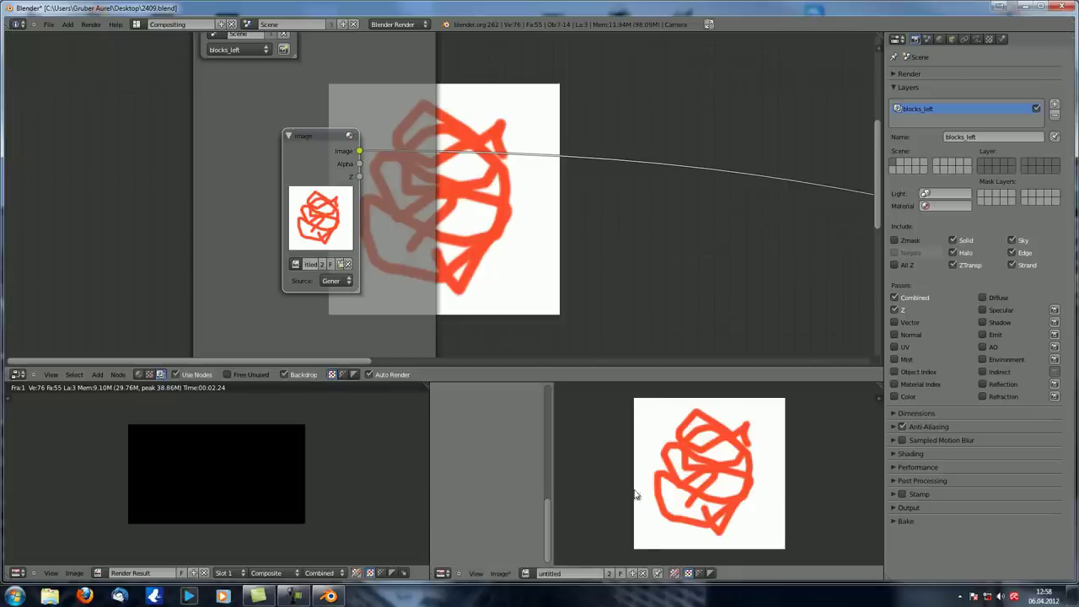
pyautogui.click(346, 281)
pyautogui.click(341, 271)
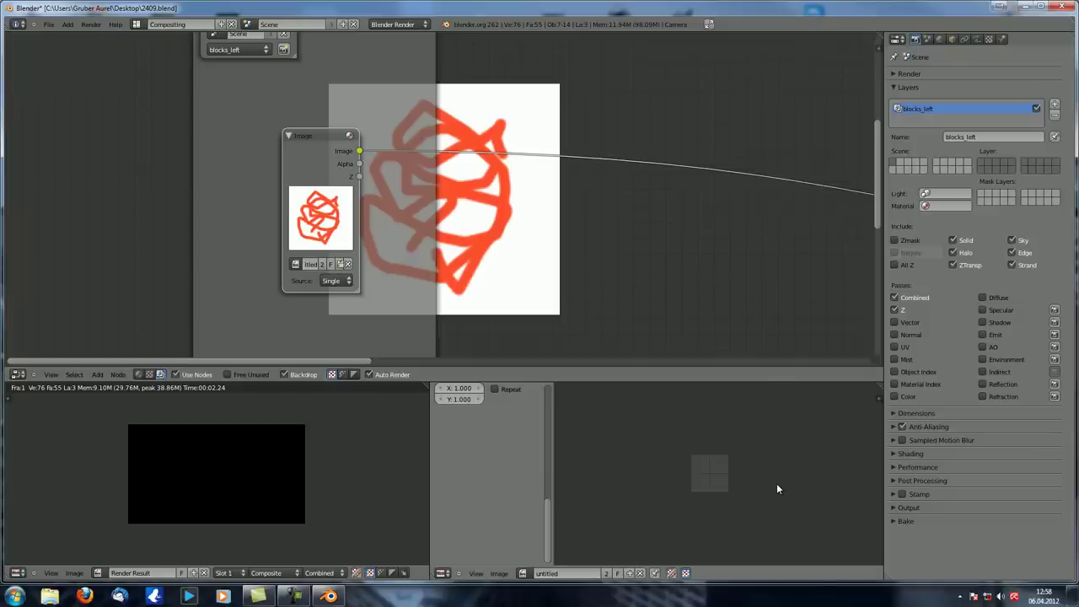
pyautogui.click(295, 265)
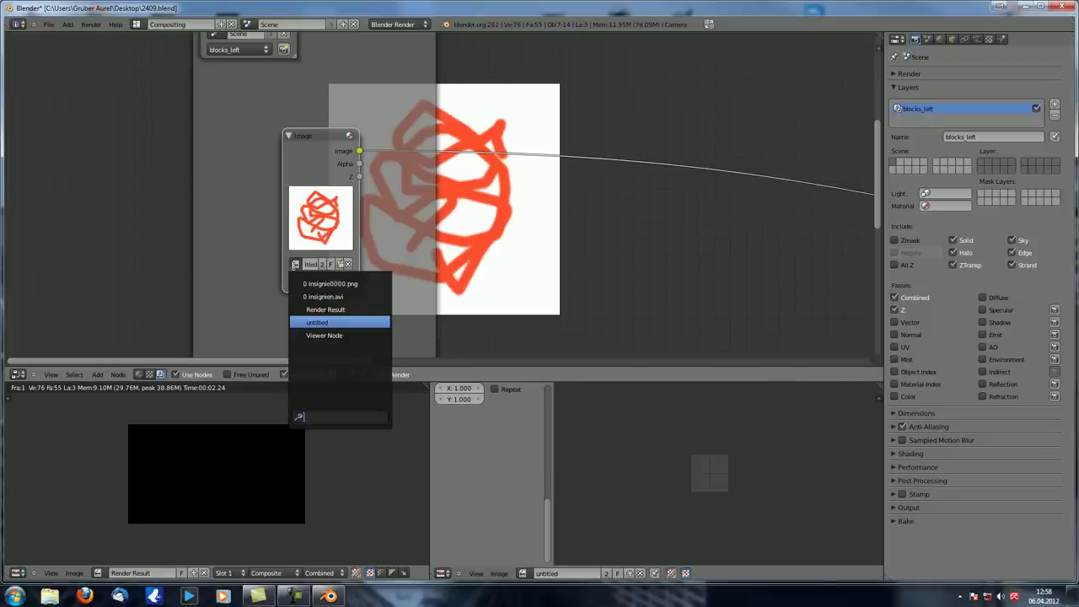
pyautogui.click(322, 324)
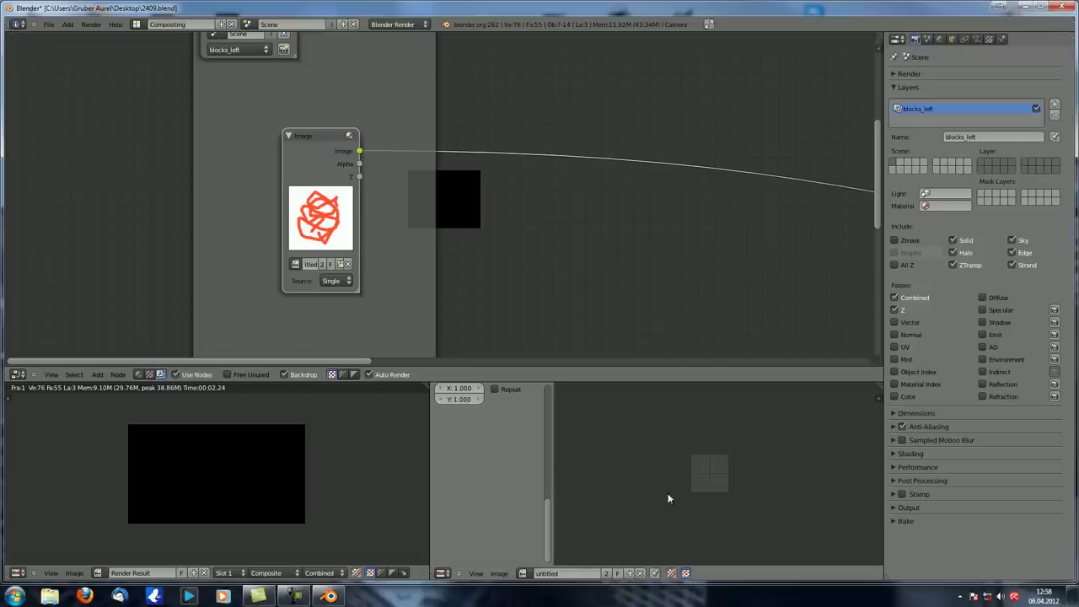
# Set the Image node's source back to Generated and select the untitled image again.
pyautogui.click(342, 282)
pyautogui.click(346, 228)
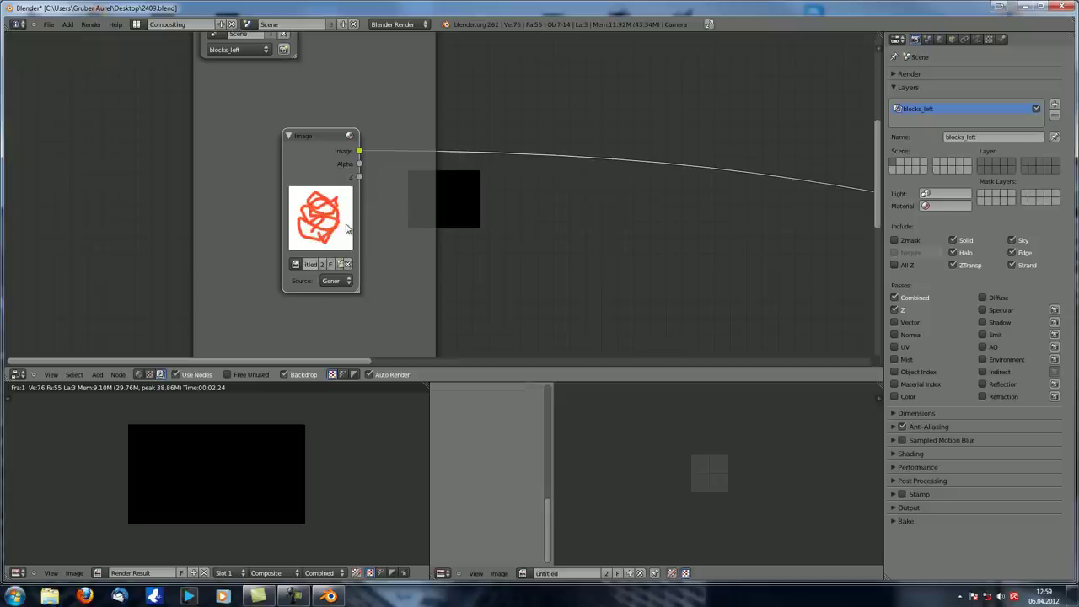
pyautogui.click(320, 266)
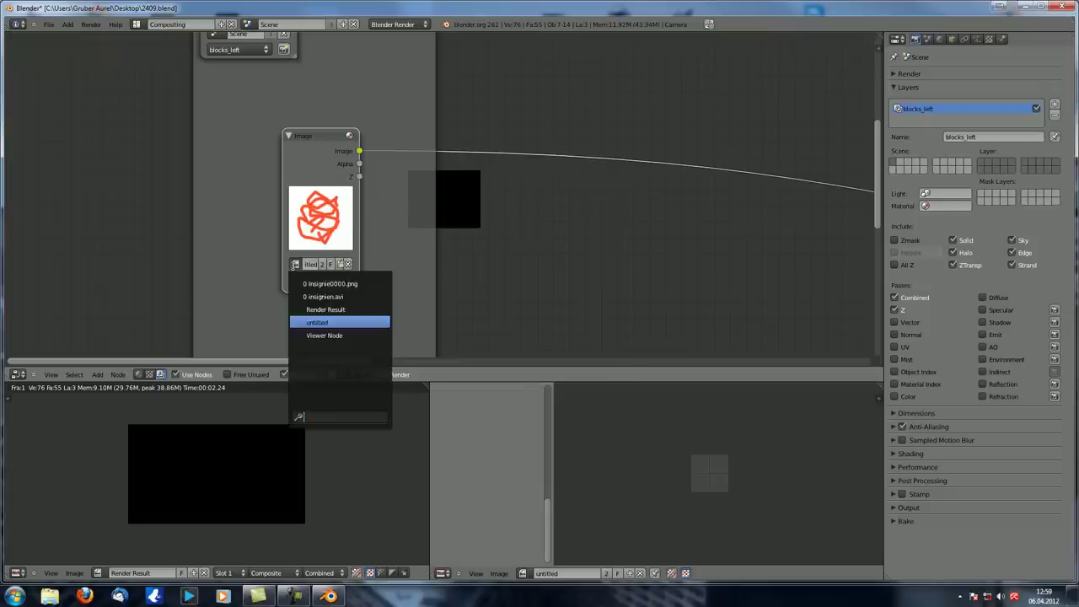
pyautogui.click(328, 321)
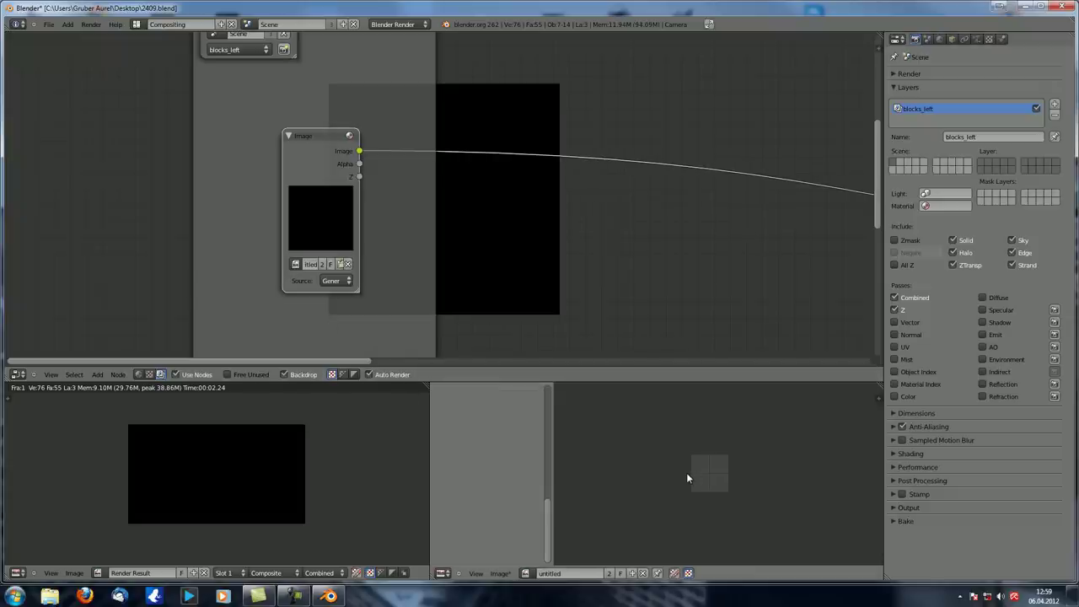
# Shift the Image node slightly within its frame and create a new blank generated image in the image editor.
pyautogui.moveTo(308, 139); pyautogui.dragTo(293, 128)
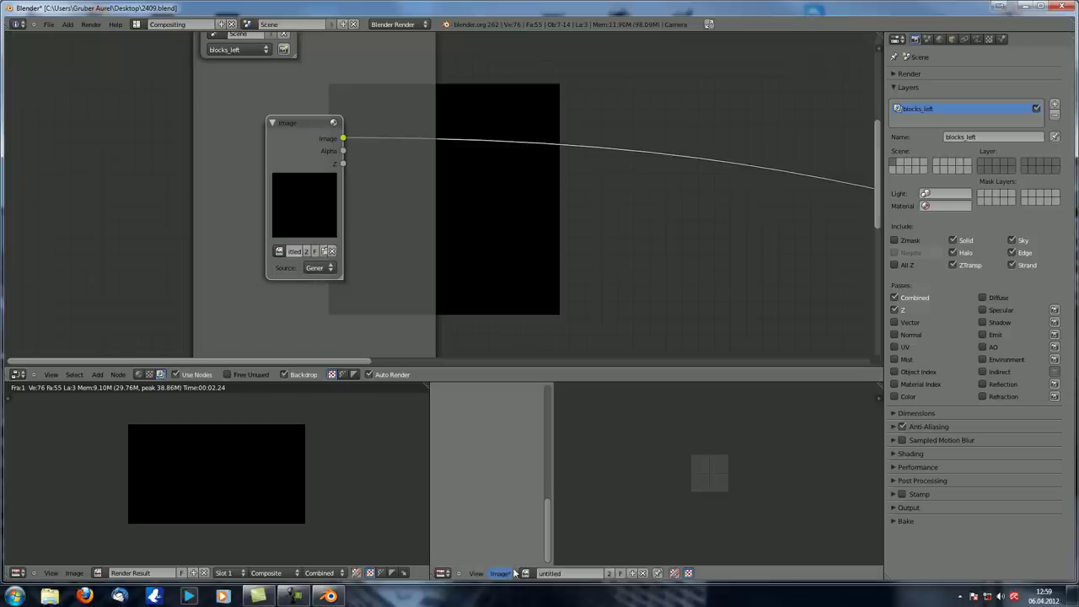
pyautogui.scroll(5, 515, 487)
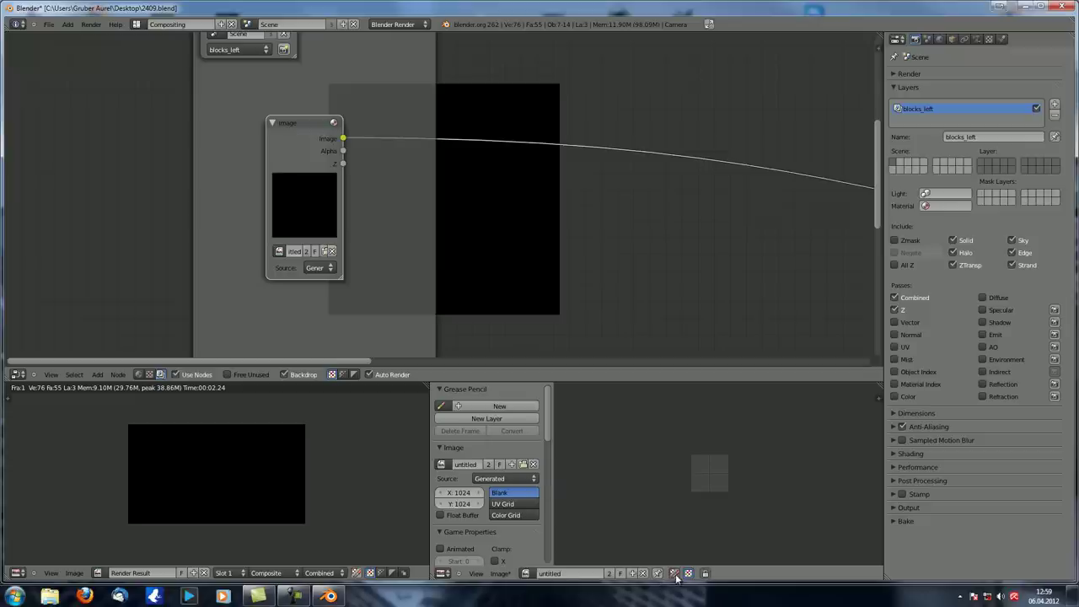
pyautogui.click(501, 574)
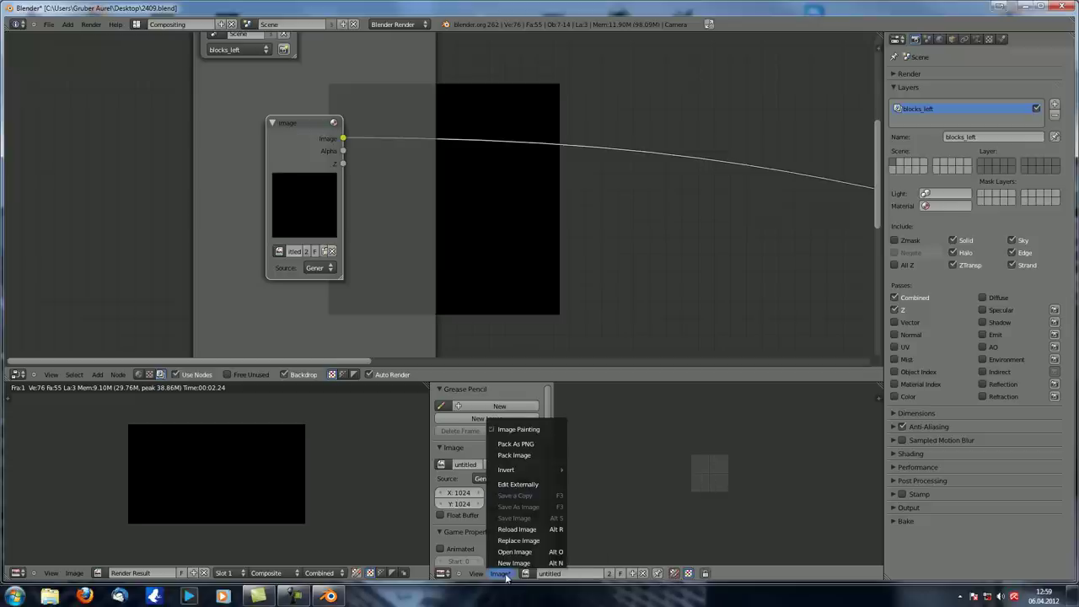
pyautogui.click(539, 556)
pyautogui.click(550, 565)
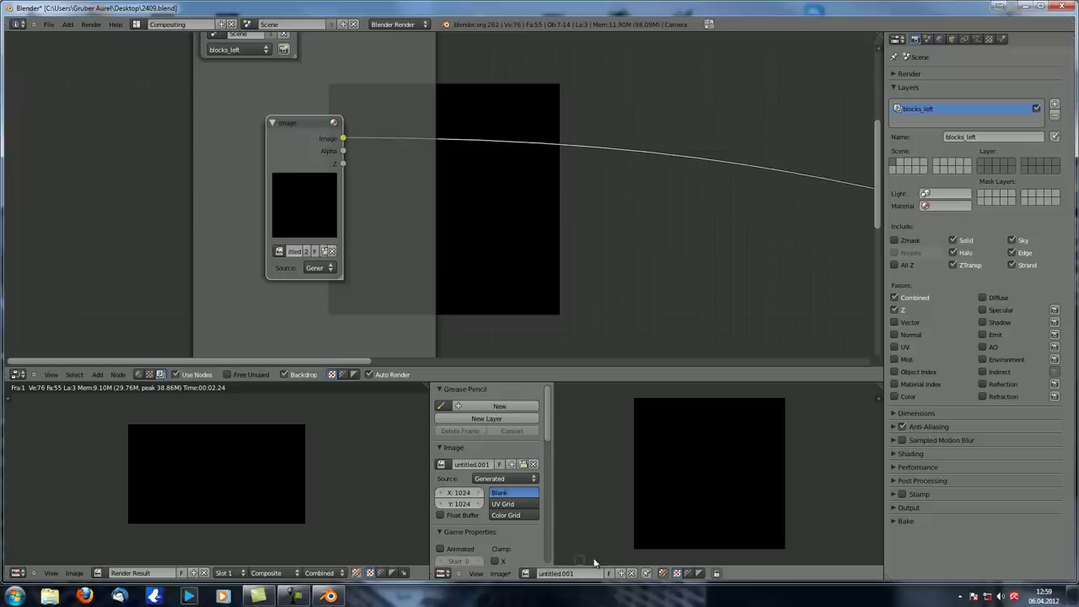
# Choose a white brush colour and paint a freehand stroke on the black canvas of the new image.
pyautogui.scroll(-5, 479, 489)
pyautogui.scroll(-4, 479, 489)
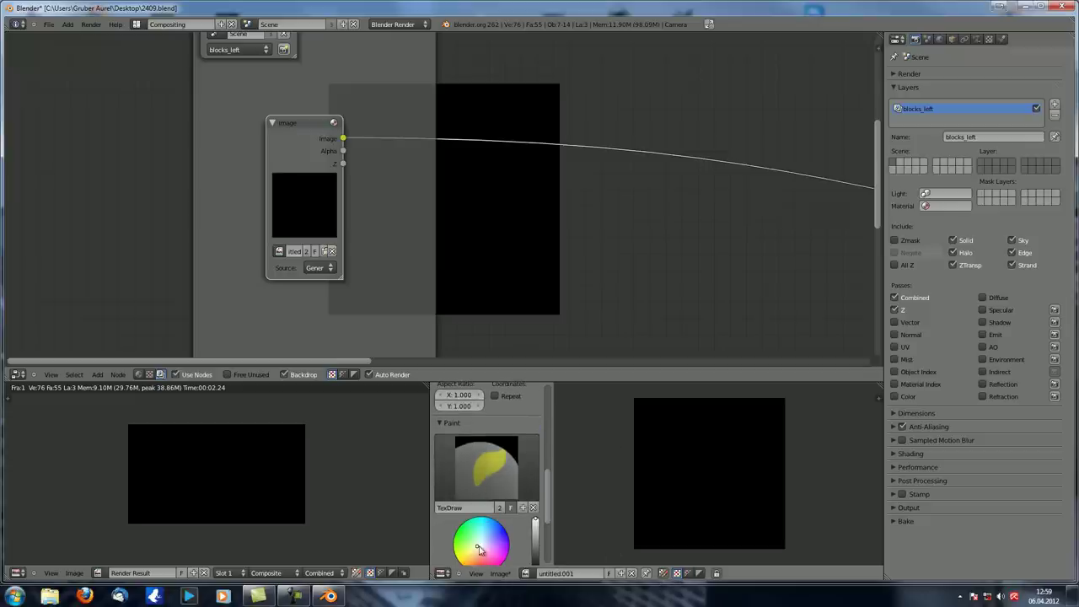
pyautogui.moveTo(727, 461)
pyautogui.mouseDown()
pyautogui.moveTo(696, 487)
pyautogui.moveTo(734, 513)
pyautogui.moveTo(702, 467)
pyautogui.mouseUp()
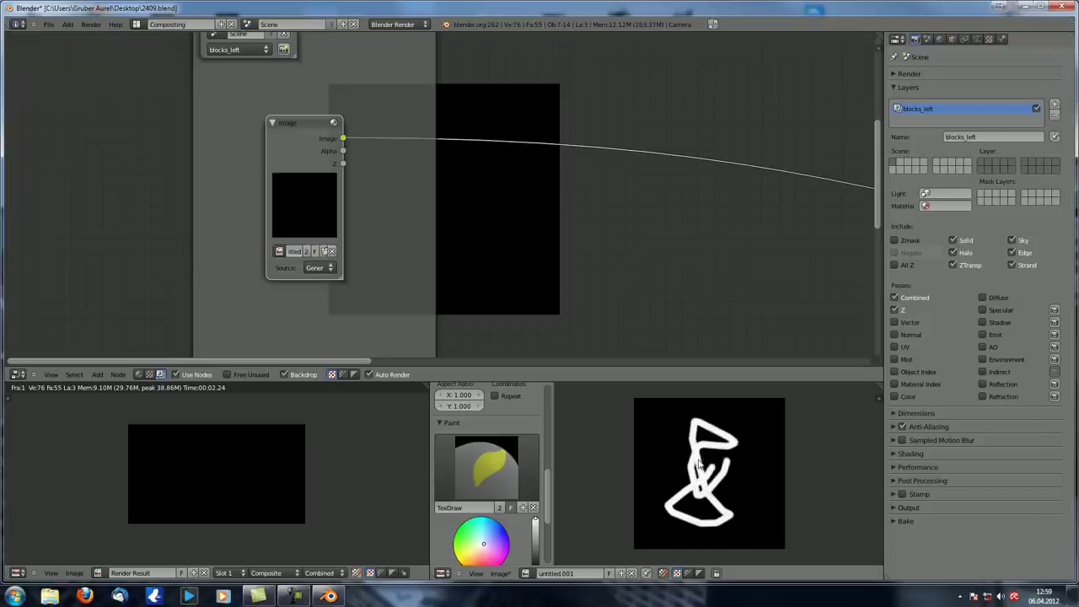
# Assign the newly painted untitled.001 image to the Image node.
pyautogui.click(279, 250)
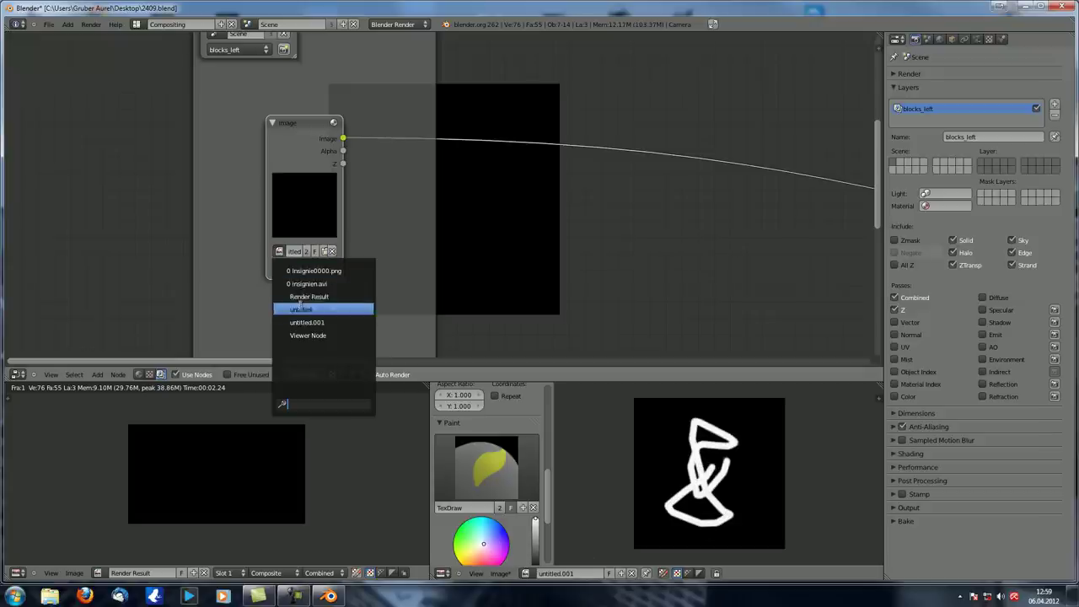
pyautogui.click(316, 310)
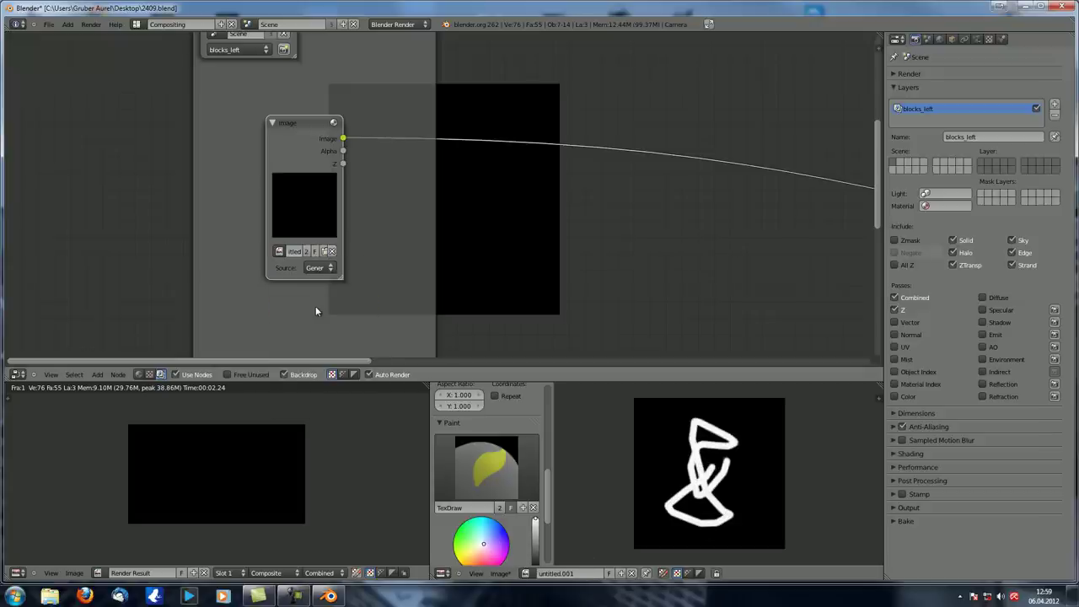
pyautogui.click(279, 251)
pyautogui.click(312, 320)
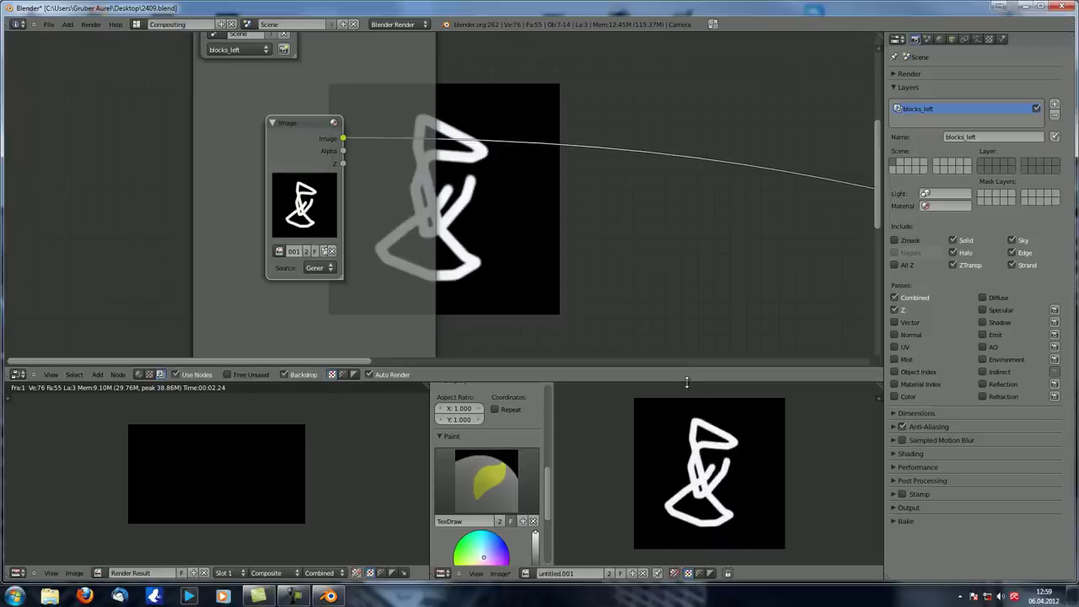
# Scribble more white strokes across the untitled.001 canvas in a temporarily enlarged image editor.
pyautogui.moveTo(687, 382); pyautogui.dragTo(688, 135)
pyautogui.scroll(5, 739, 348)
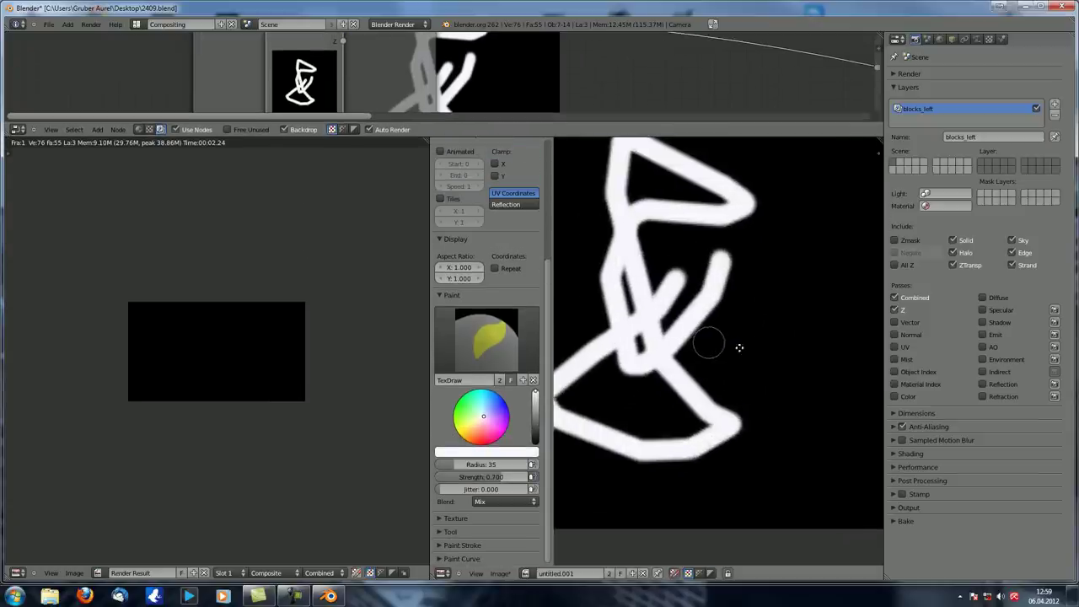
pyautogui.scroll(-4, 751, 359)
pyautogui.scroll(-1, 762, 372)
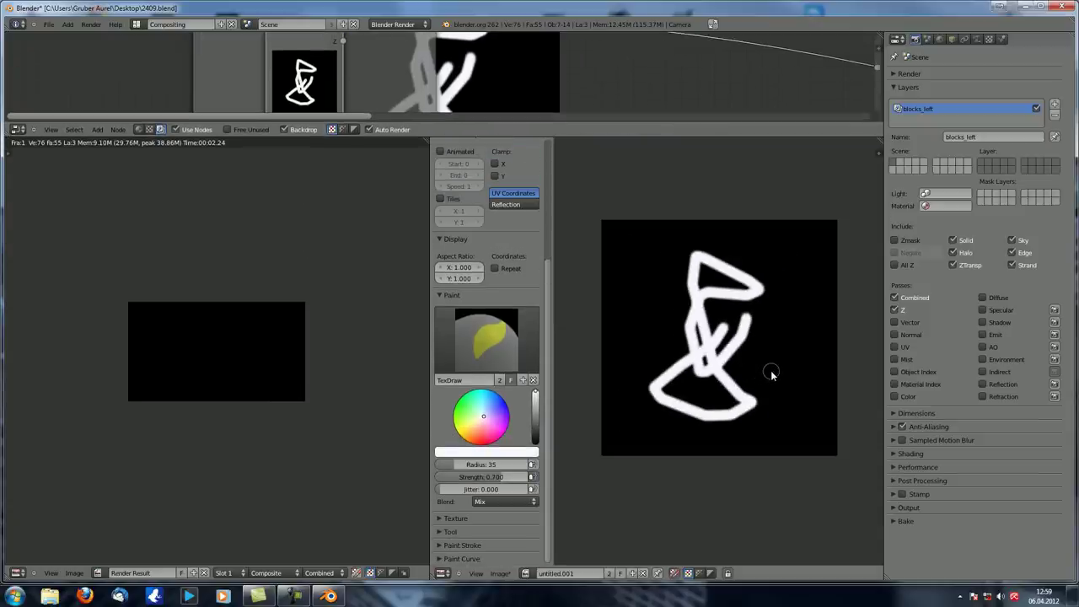
pyautogui.moveTo(778, 366)
pyautogui.mouseDown()
pyautogui.moveTo(683, 383)
pyautogui.moveTo(759, 350)
pyautogui.moveTo(648, 359)
pyautogui.moveTo(662, 338)
pyautogui.moveTo(713, 417)
pyautogui.moveTo(717, 388)
pyautogui.moveTo(800, 392)
pyautogui.mouseUp()
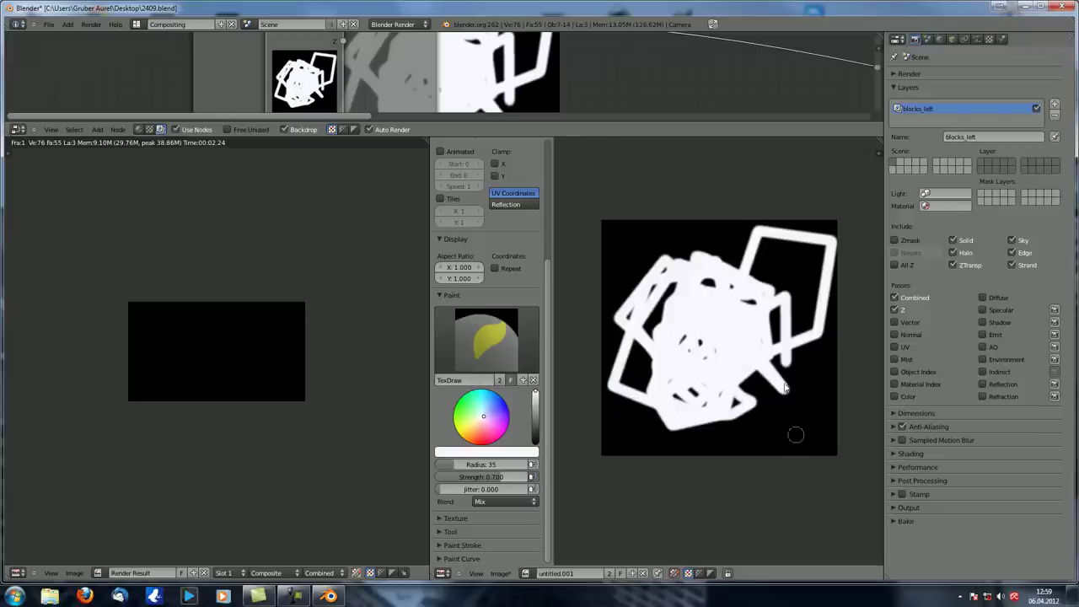
pyautogui.moveTo(793, 453)
pyautogui.mouseDown()
pyautogui.moveTo(822, 415)
pyautogui.moveTo(810, 362)
pyautogui.moveTo(776, 362)
pyautogui.moveTo(831, 318)
pyautogui.moveTo(807, 271)
pyautogui.moveTo(839, 263)
pyautogui.moveTo(716, 217)
pyautogui.mouseUp()
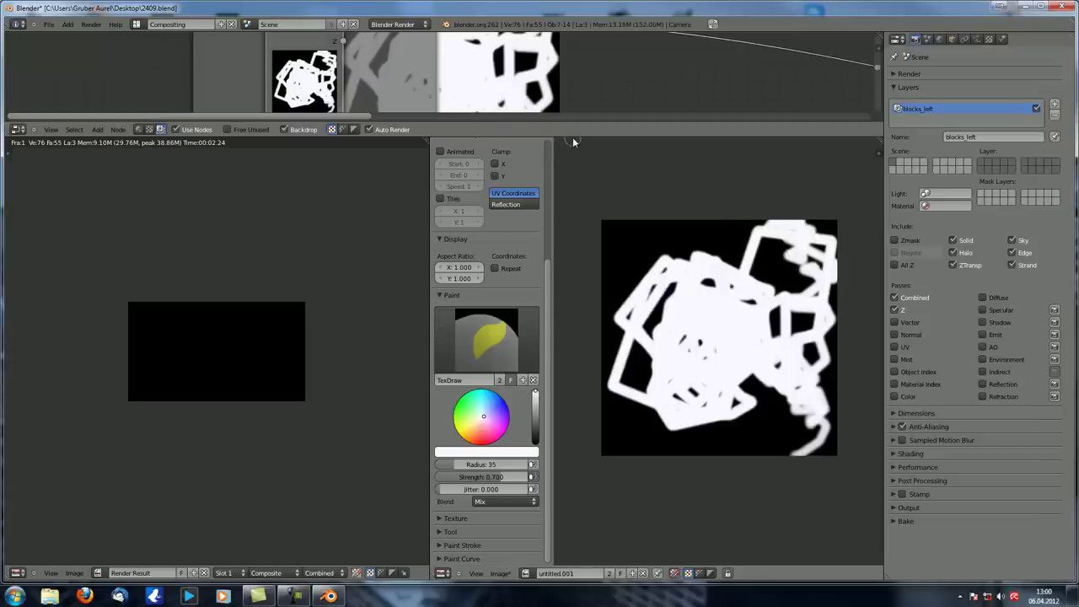
pyautogui.moveTo(572, 139)
pyautogui.mouseDown()
pyautogui.moveTo(542, 518)
pyautogui.moveTo(533, 490)
pyautogui.mouseUp()
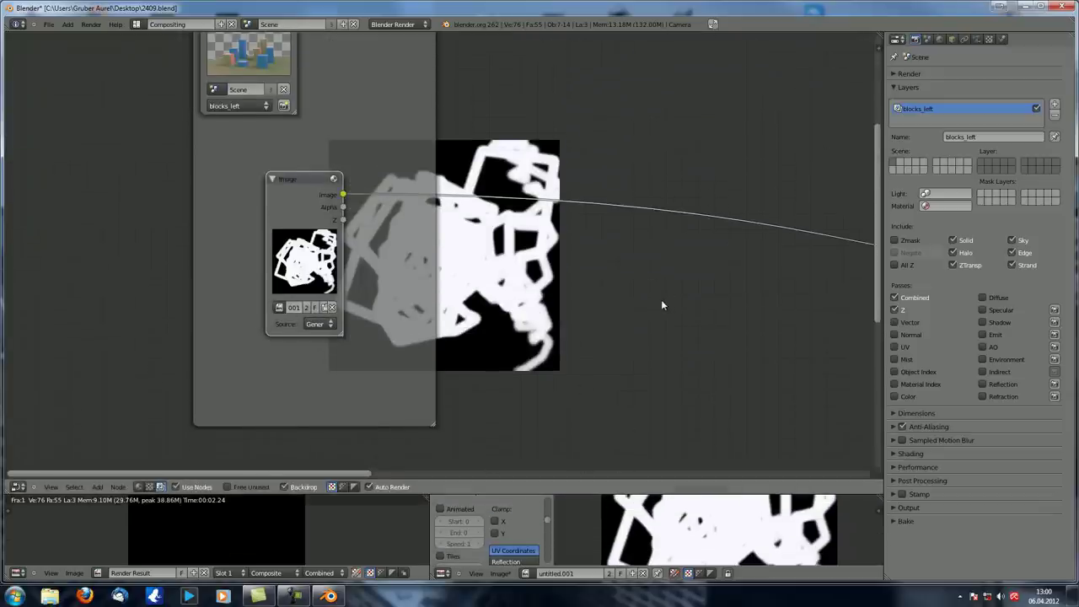
# Cut the link between the Image node and the Viewer and move the Image node directly beneath the Render Layers node.
pyautogui.press('Home')
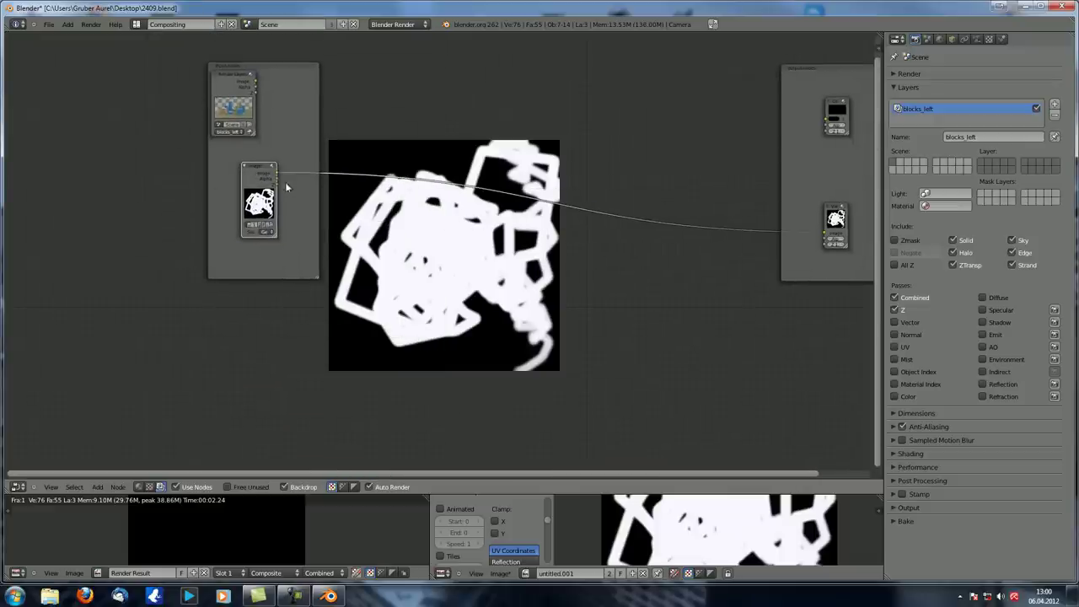
pyautogui.keyDown('ctrl'); pyautogui.moveTo(354, 167); pyautogui.dragTo(386, 207); pyautogui.keyUp('ctrl')
pyautogui.moveTo(257, 165); pyautogui.dragTo(228, 140)
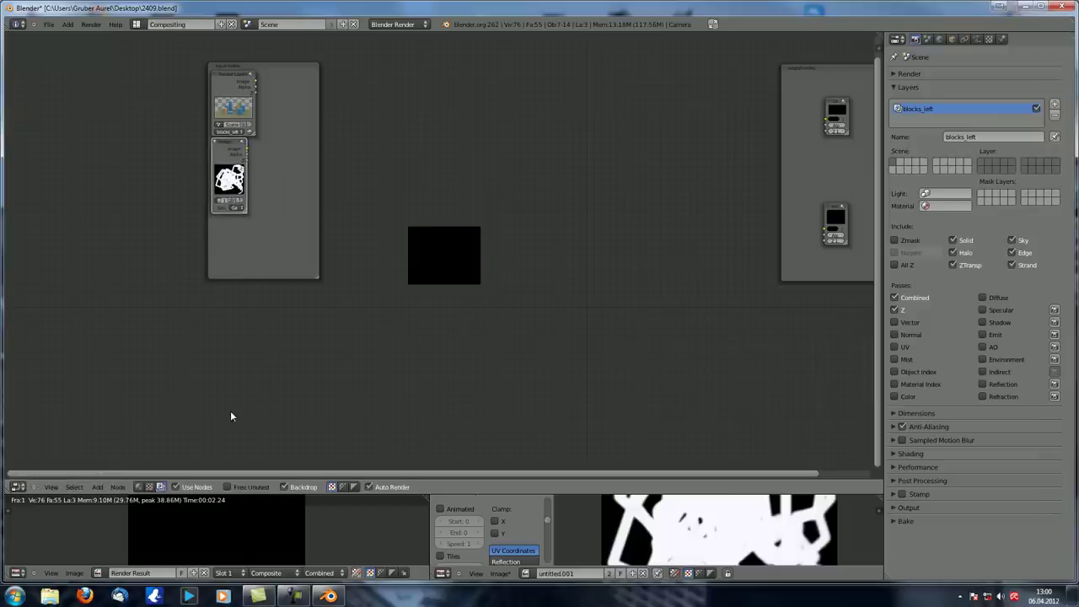
# Enlarge the input nodes frame to make room for more nodes and adjust its position.
pyautogui.moveTo(319, 275)
pyautogui.mouseDown()
pyautogui.moveTo(331, 289)
pyautogui.moveTo(283, 284)
pyautogui.moveTo(304, 292)
pyautogui.mouseUp()
pyautogui.scroll(7, 233, 318)
pyautogui.moveTo(205, 331); pyautogui.dragTo(410, 362)
pyautogui.press('Home')
pyautogui.moveTo(282, 159); pyautogui.dragTo(280, 140)
pyautogui.scroll(3, 347, 218)
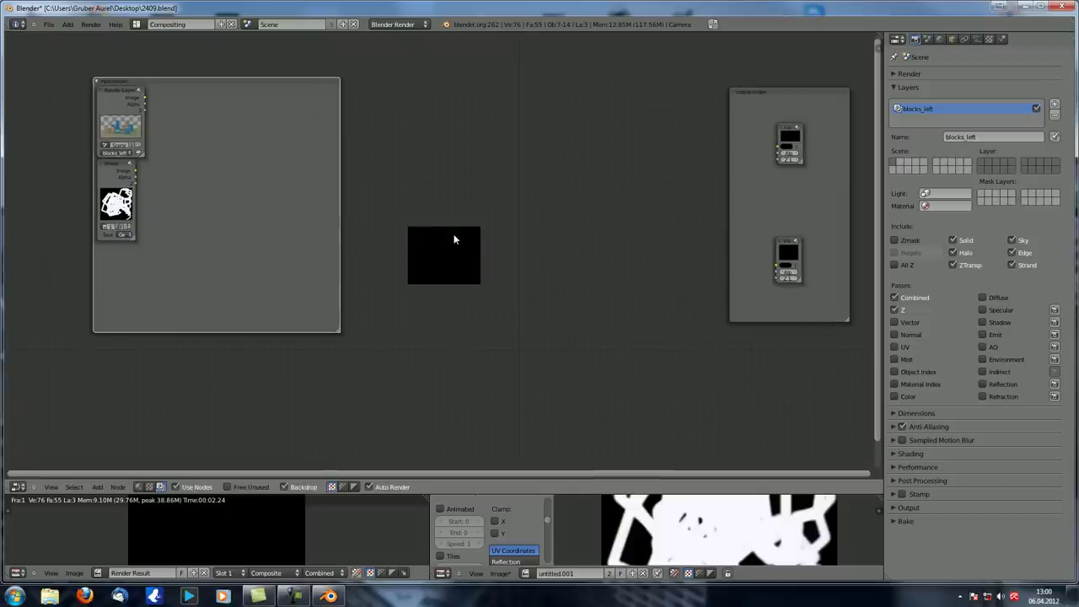
# Add a Texture input node and place it inside the input frame beside the existing nodes.
pyautogui.hotkey('shift', 'a')
pyautogui.moveTo(454, 236)
pyautogui.click(497, 255)
pyautogui.moveTo(508, 243); pyautogui.dragTo(222, 183)
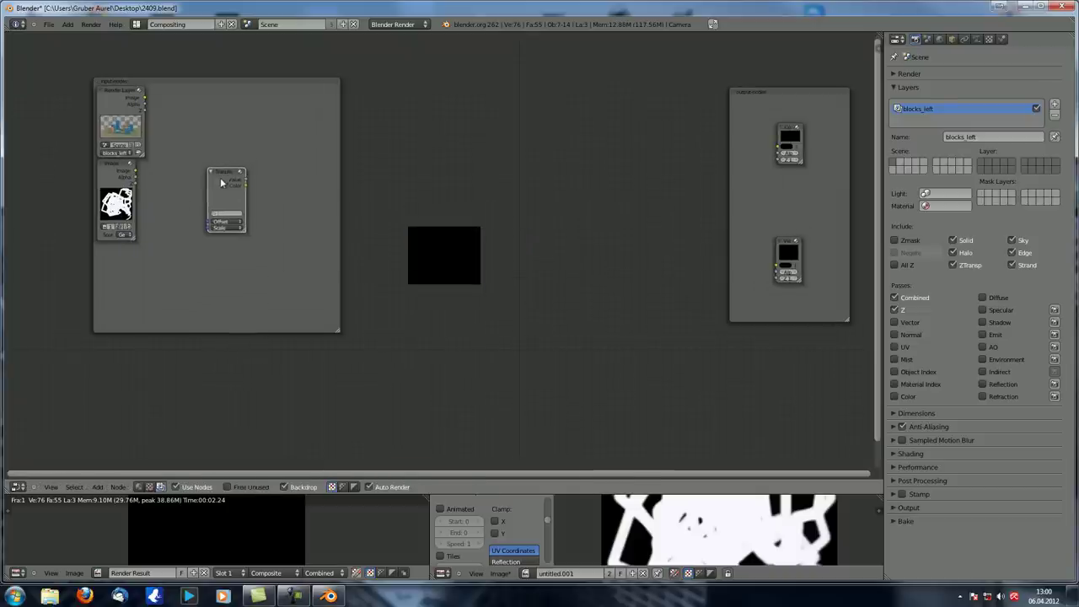
pyautogui.scroll(3, 308, 231)
pyautogui.moveTo(427, 255); pyautogui.dragTo(511, 295, button='middle')
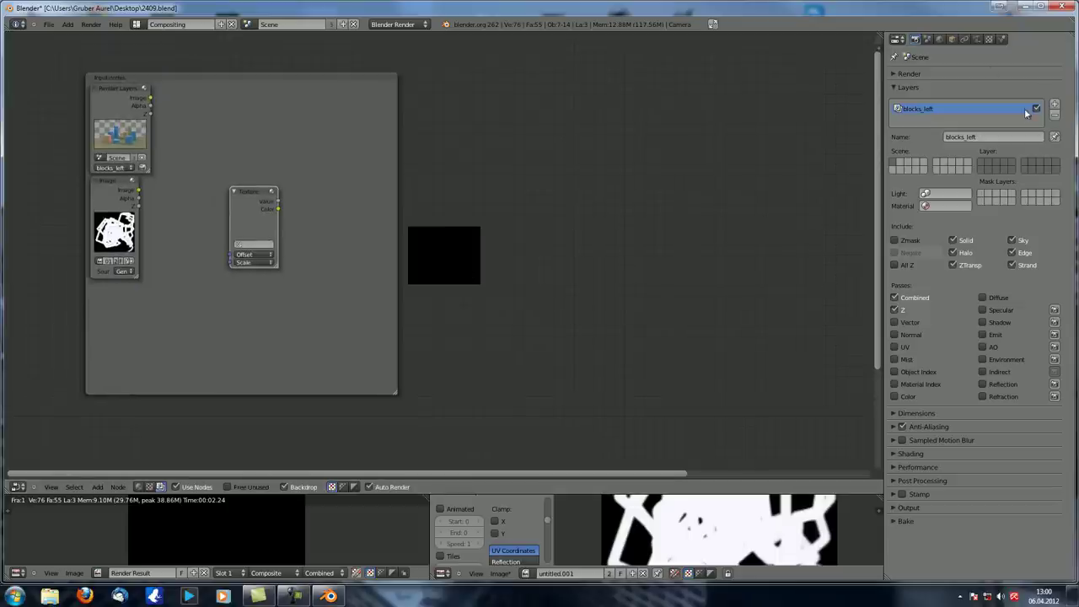
# Open the texture settings, make the lower editors taller, and switch the editor showing untitled.001 to a 3D View.
pyautogui.click(990, 38)
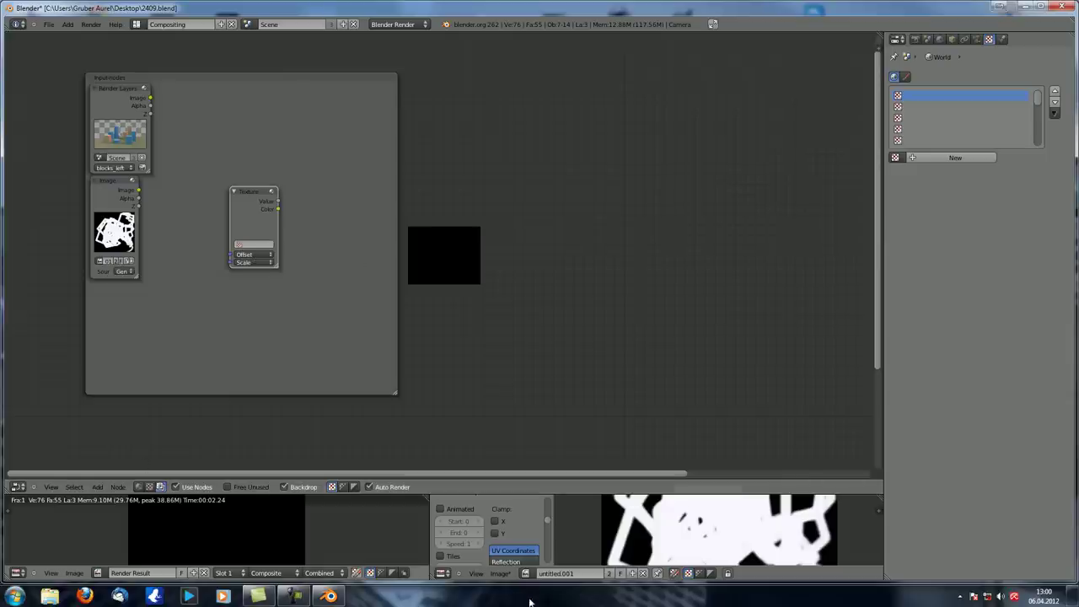
pyautogui.moveTo(560, 491); pyautogui.dragTo(560, 425)
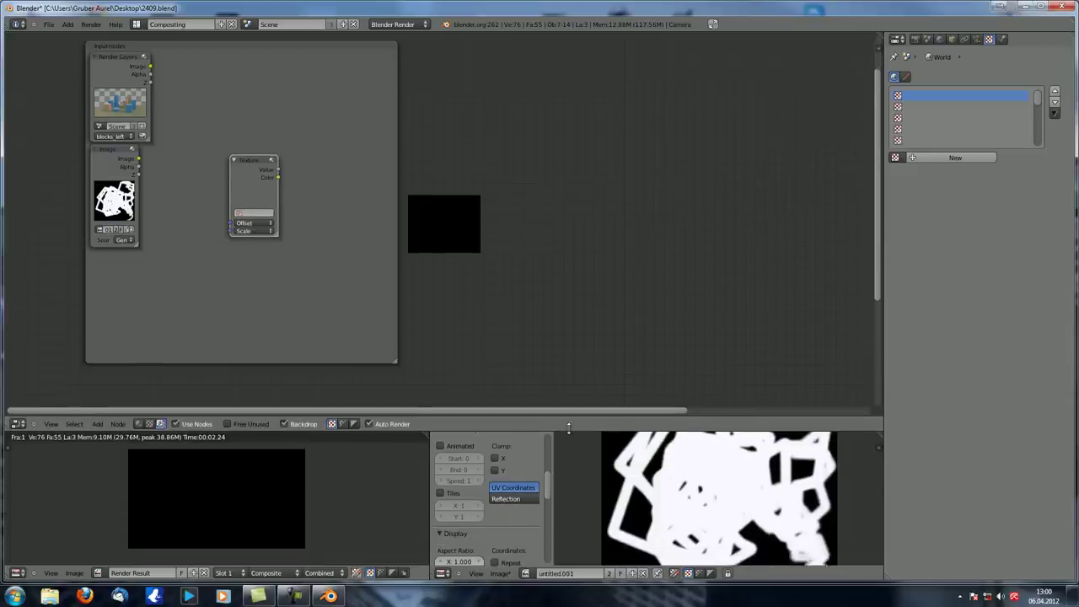
pyautogui.click(444, 573)
pyautogui.click(473, 567)
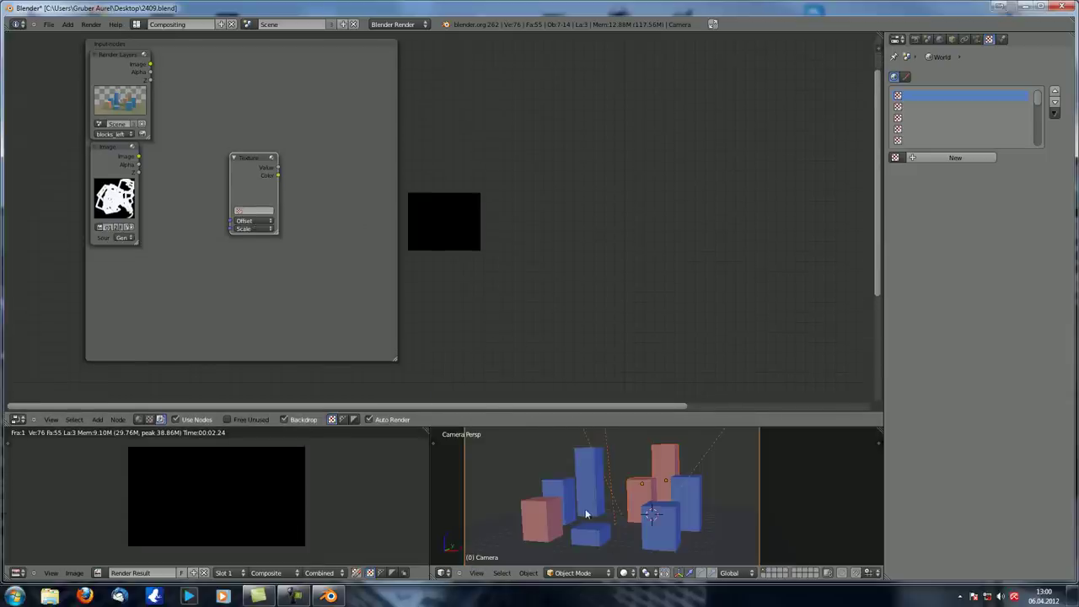
# Select the tall blue block and examine its Material.002 settings and that material's texture slots.
pyautogui.rightClick(585, 472)
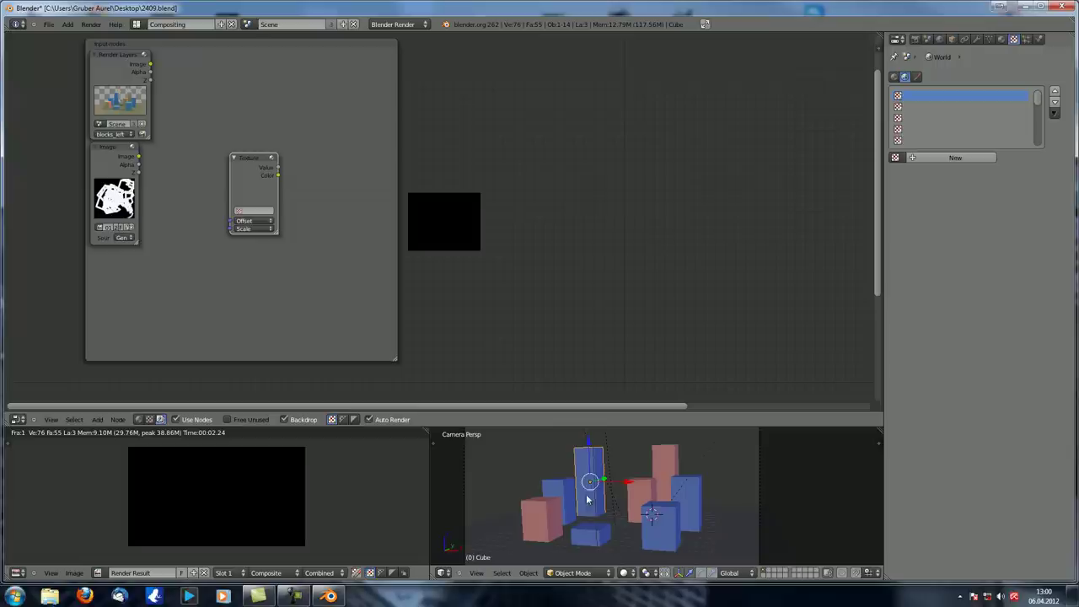
pyautogui.click(1001, 38)
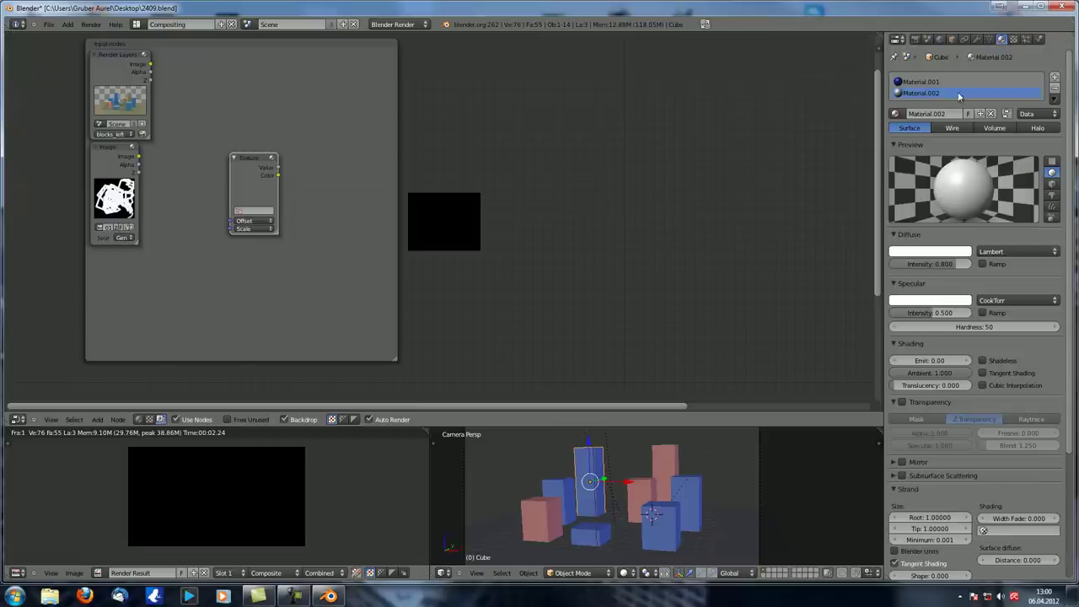
pyautogui.click(1013, 40)
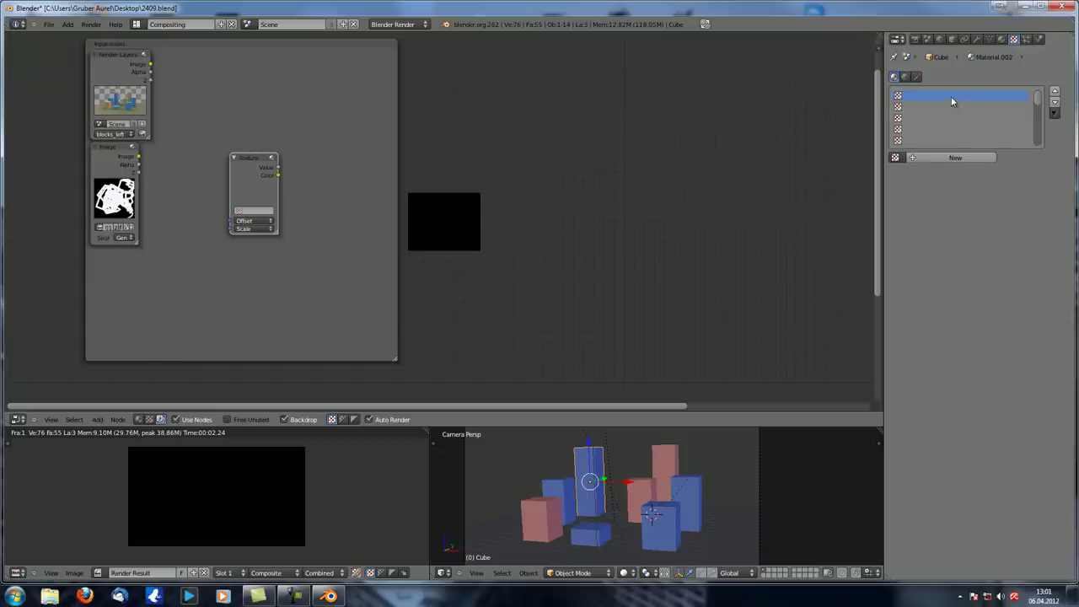
# Create a new Clouds texture in the first World texture slot and disable its Blend influence.
pyautogui.click(906, 77)
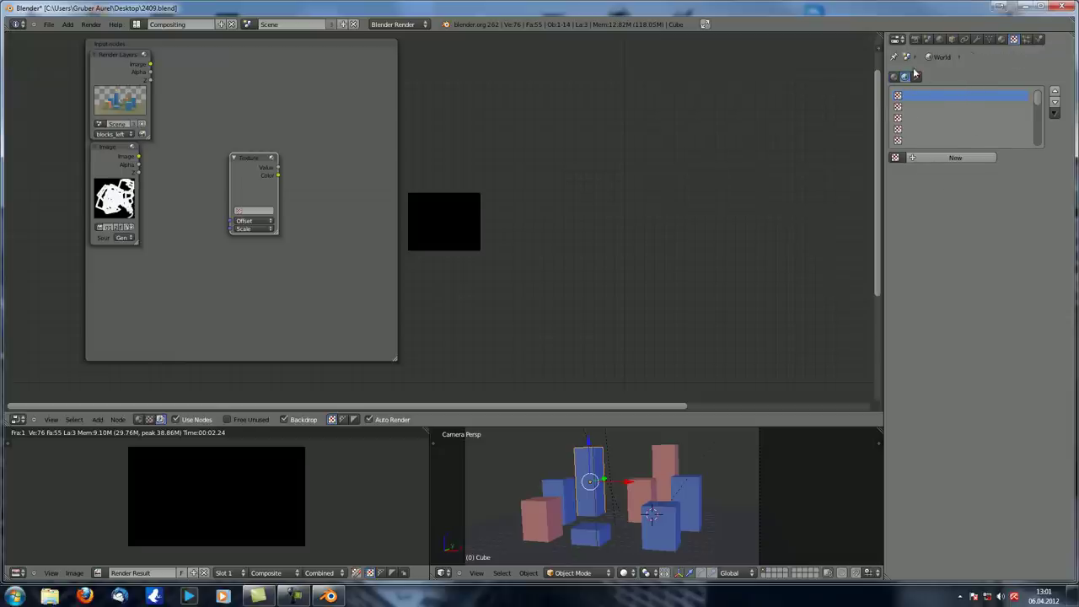
pyautogui.click(955, 158)
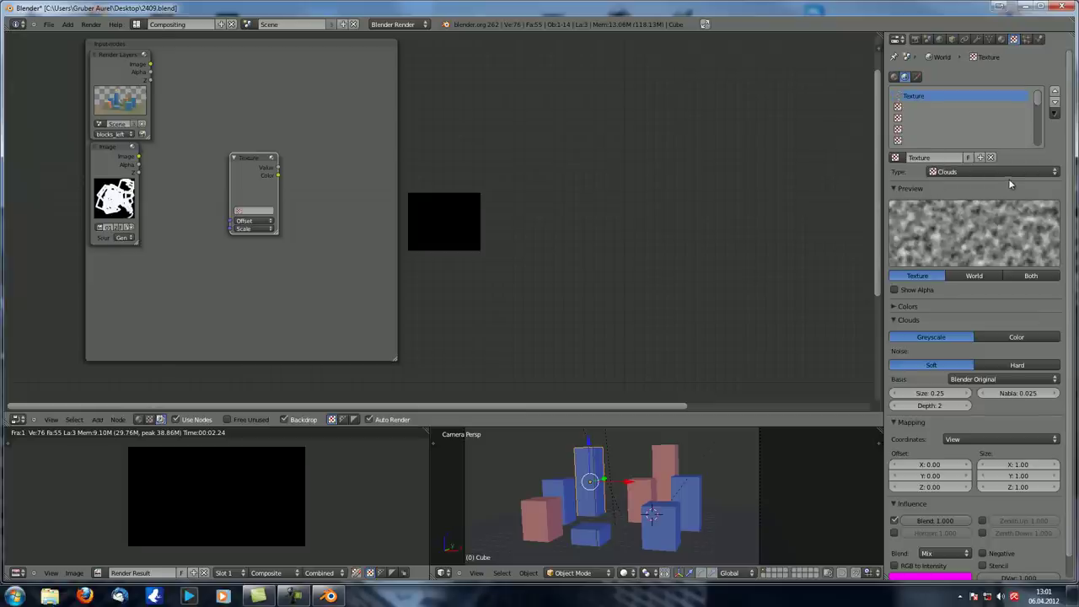
pyautogui.scroll(-1, 993, 168)
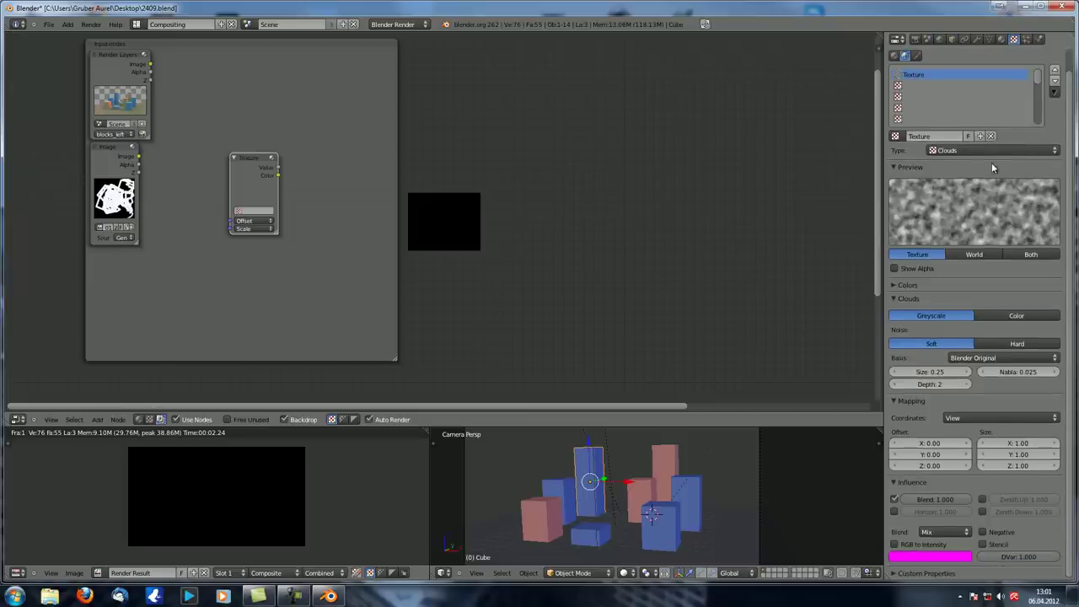
pyautogui.click(895, 499)
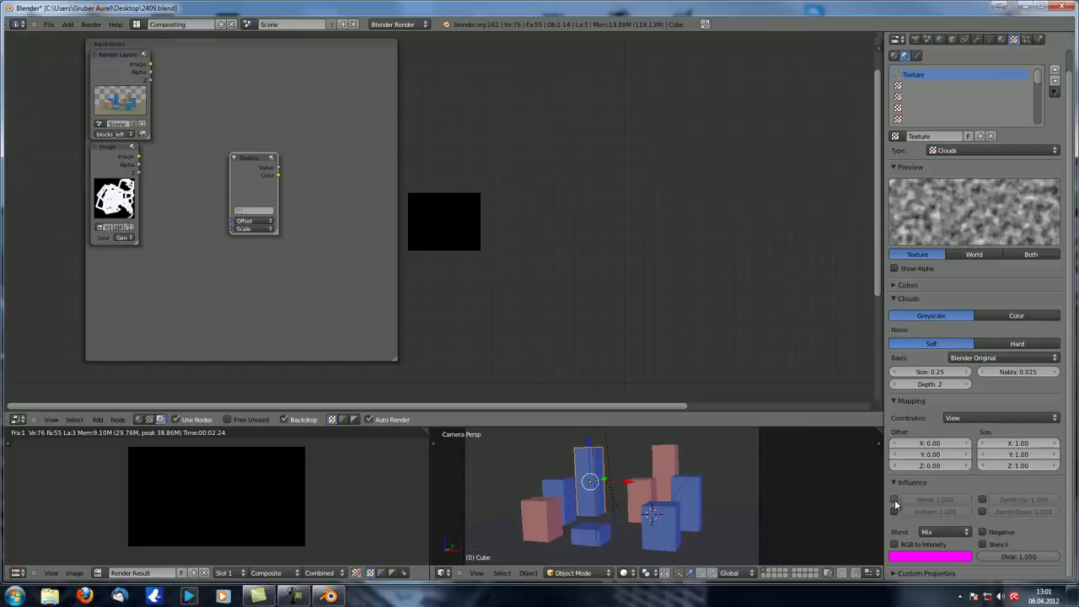
pyautogui.scroll(1, 895, 500)
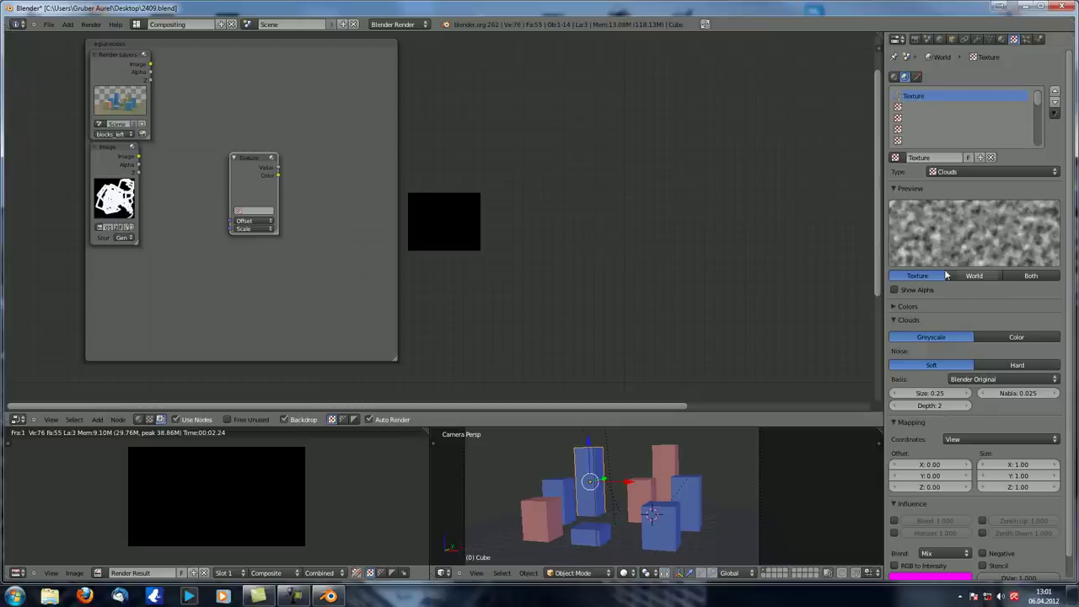
# Assign the World's Clouds texture to the Texture node and link the node's Value output to the Viewer.
pyautogui.click(240, 210)
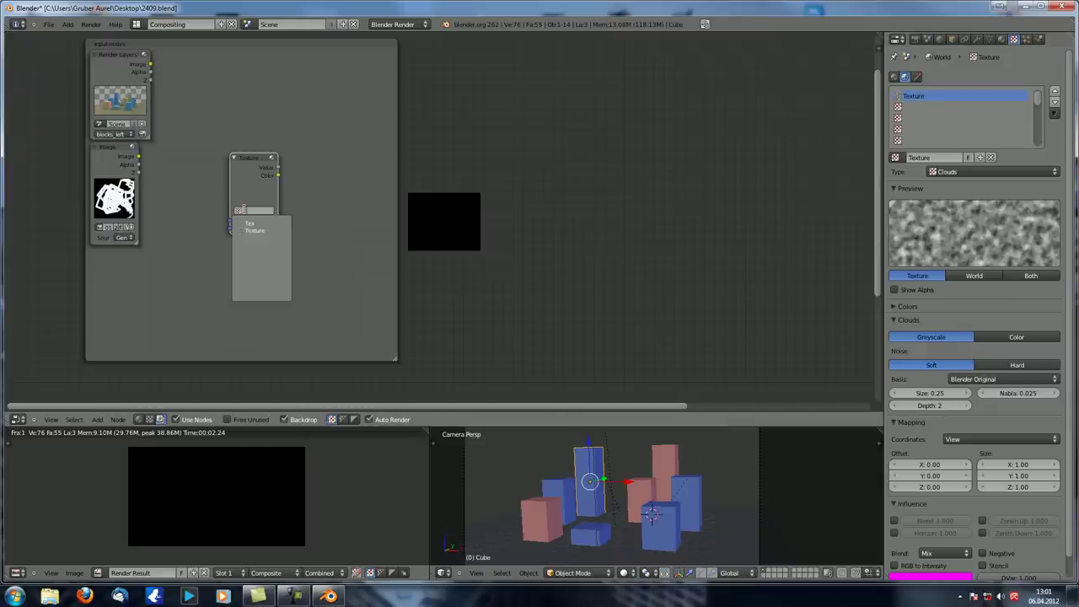
pyautogui.click(265, 230)
pyautogui.scroll(-2, 296, 181)
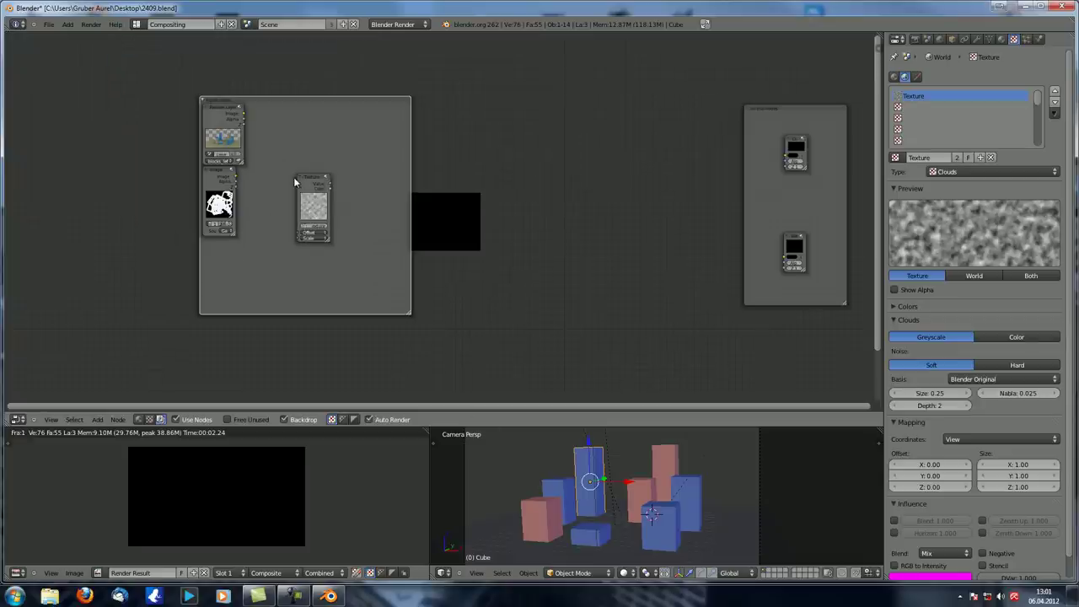
pyautogui.keyDown('ctrl'); pyautogui.keyDown('shift'); pyautogui.click(320, 181); pyautogui.keyUp('shift'); pyautogui.keyUp('ctrl')
pyautogui.scroll(1, 473, 290)
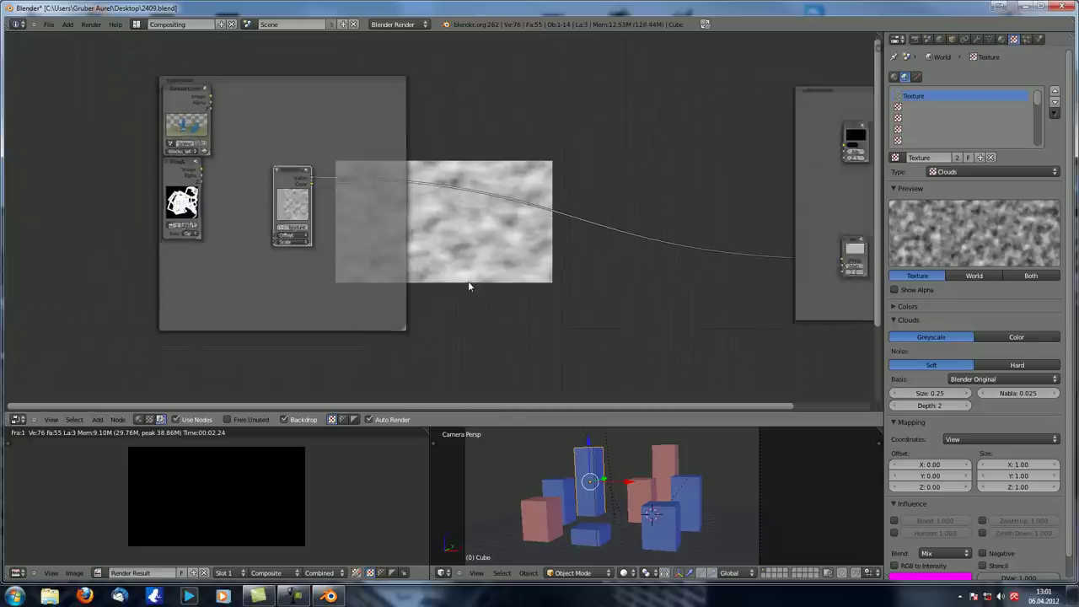
# Add another texture in the second World texture slot and set its type to Image or Movie.
pyautogui.scroll(8, 473, 290)
pyautogui.moveTo(394, 278); pyautogui.dragTo(431, 259, button='middle')
pyautogui.scroll(-1, 430, 259)
pyautogui.scroll(3, 431, 258)
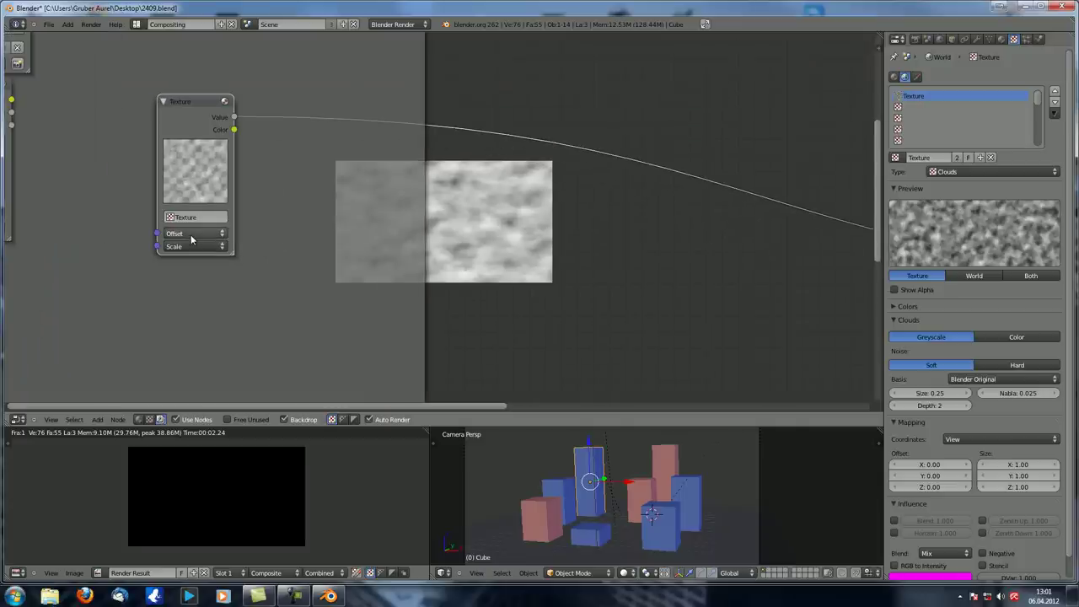
pyautogui.click(920, 106)
pyautogui.click(953, 158)
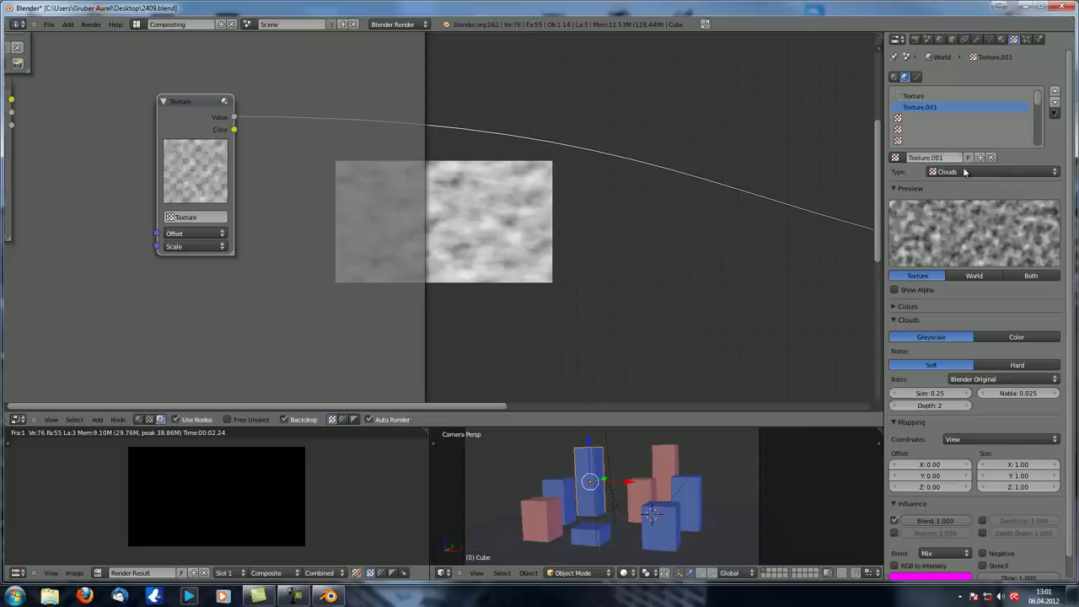
pyautogui.click(1024, 172)
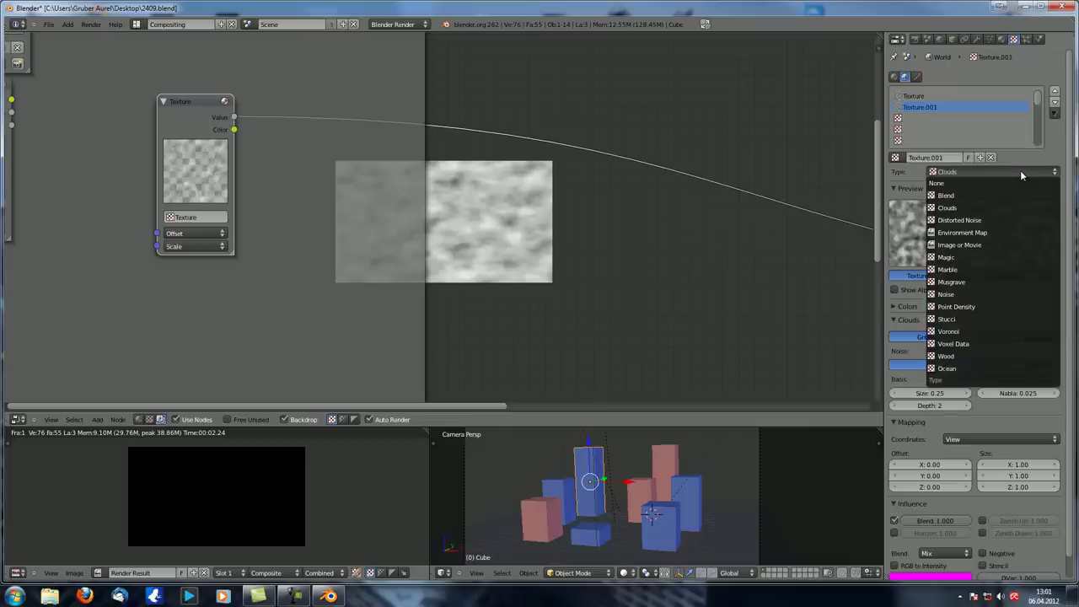
pyautogui.click(979, 245)
# Load insignien.avi from the Desktop as the new texture's source, browsing the files as thumbnails.
pyautogui.click(1029, 336)
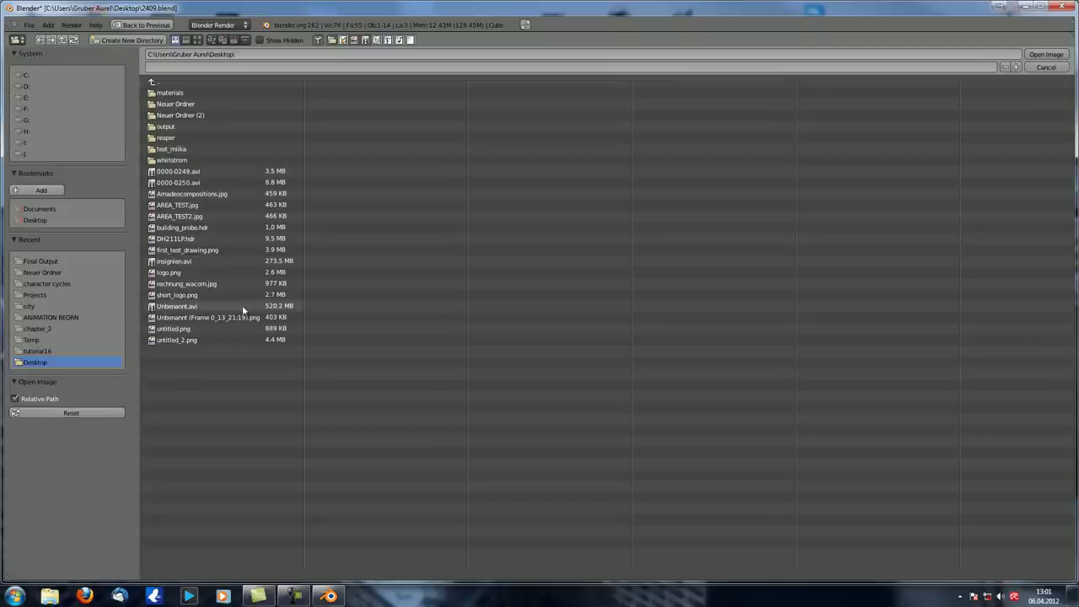
pyautogui.click(195, 41)
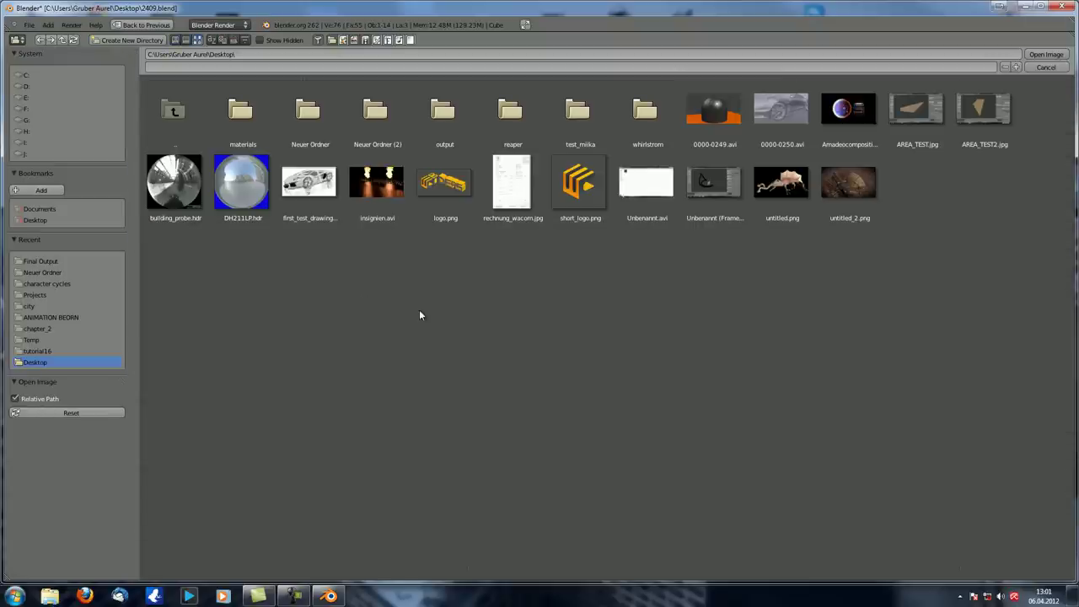
pyautogui.click(377, 196)
pyautogui.doubleClick(377, 195)
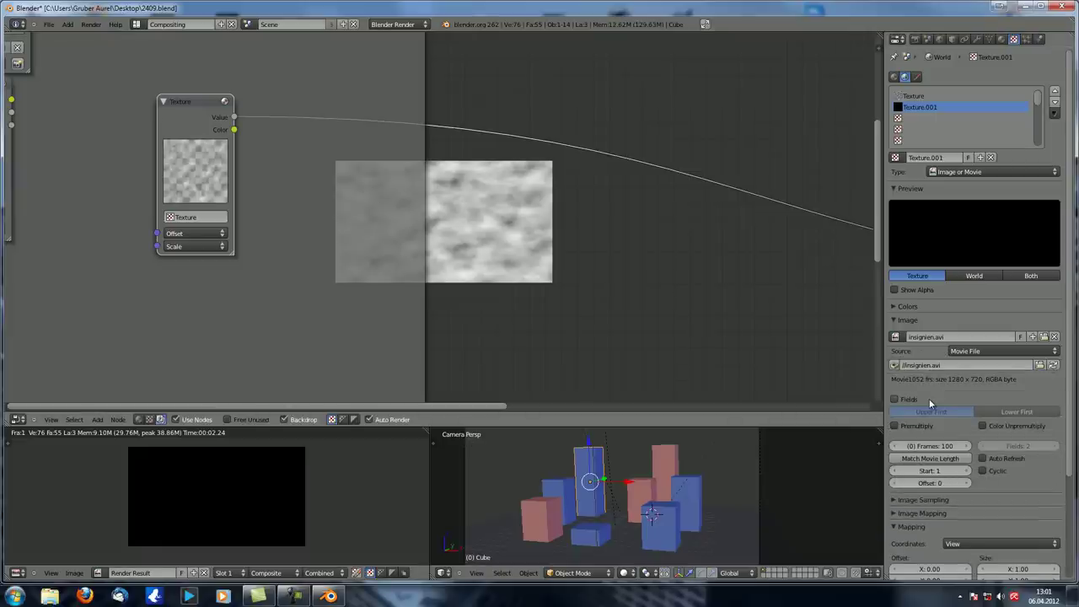
# Remove the movie from the texture and load first_test_drawing.png from the Desktop in its place.
pyautogui.click(1054, 336)
pyautogui.click(1044, 338)
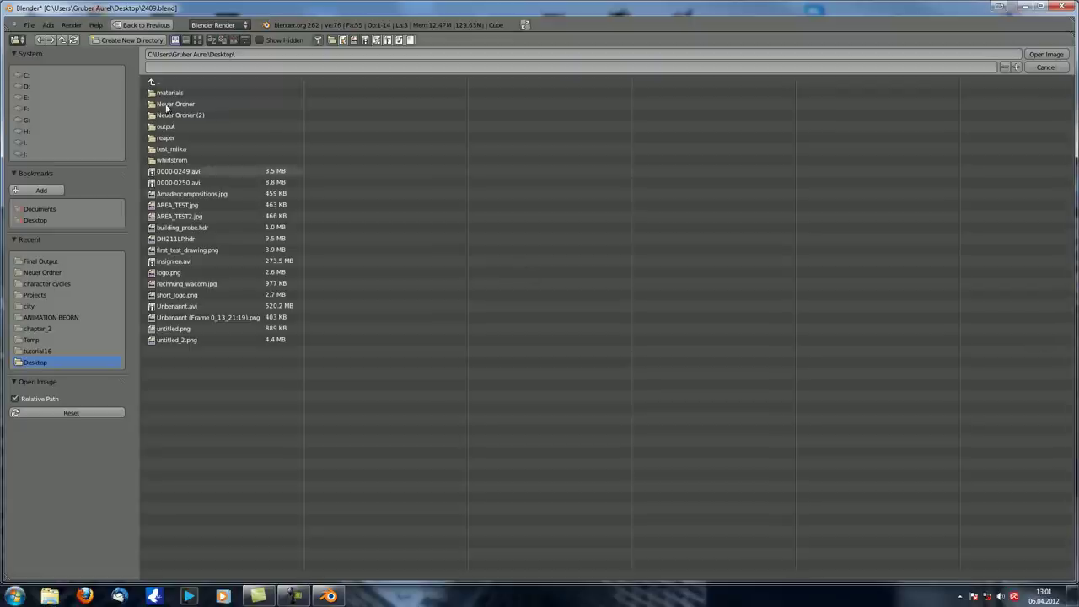
pyautogui.click(198, 40)
pyautogui.doubleClick(310, 183)
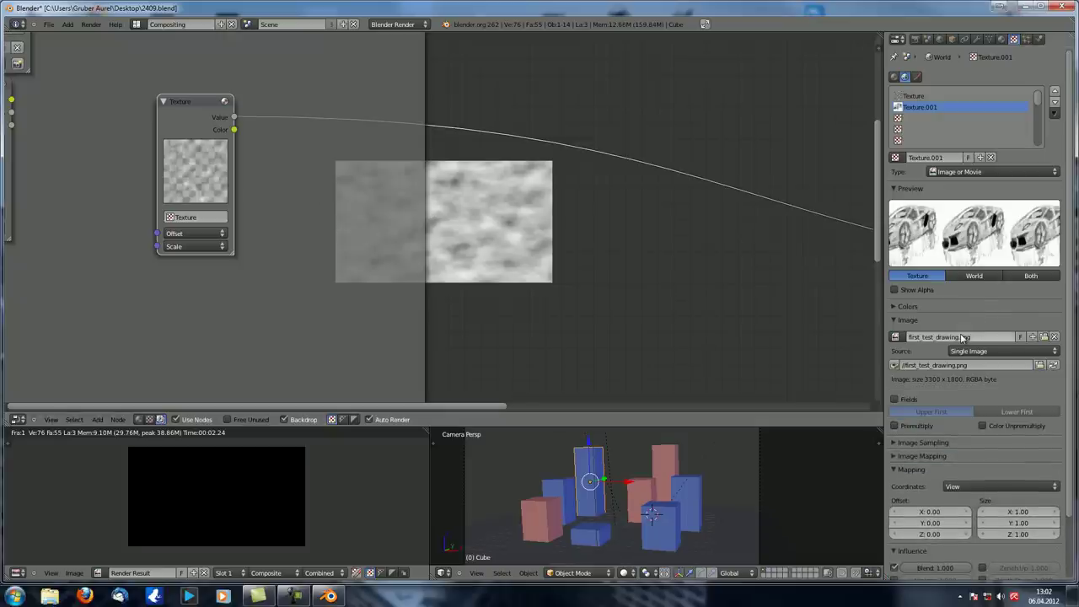
# Assign the car drawing texture, Texture.001, to the Texture node.
pyautogui.scroll(-2, 981, 312)
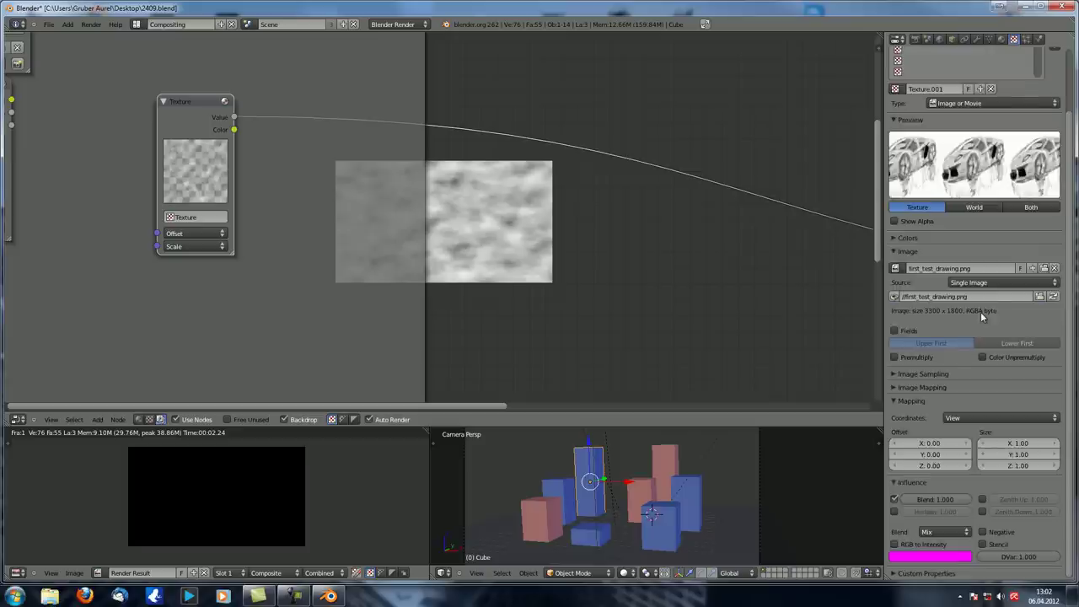
pyautogui.scroll(2, 980, 312)
pyautogui.click(192, 219)
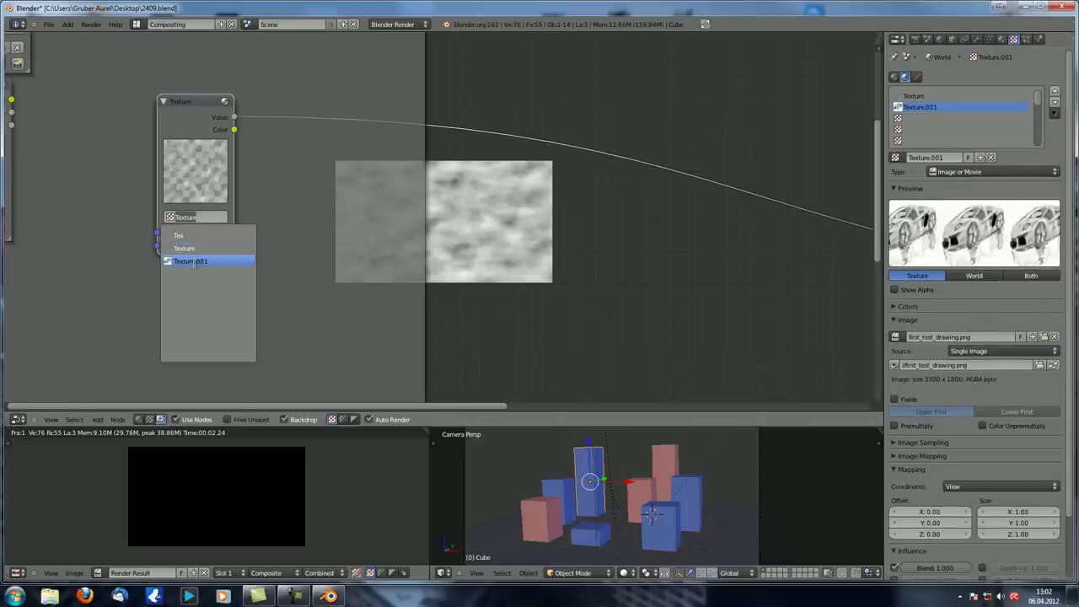
pyautogui.click(192, 261)
pyautogui.moveTo(501, 308); pyautogui.dragTo(458, 263, button='middle')
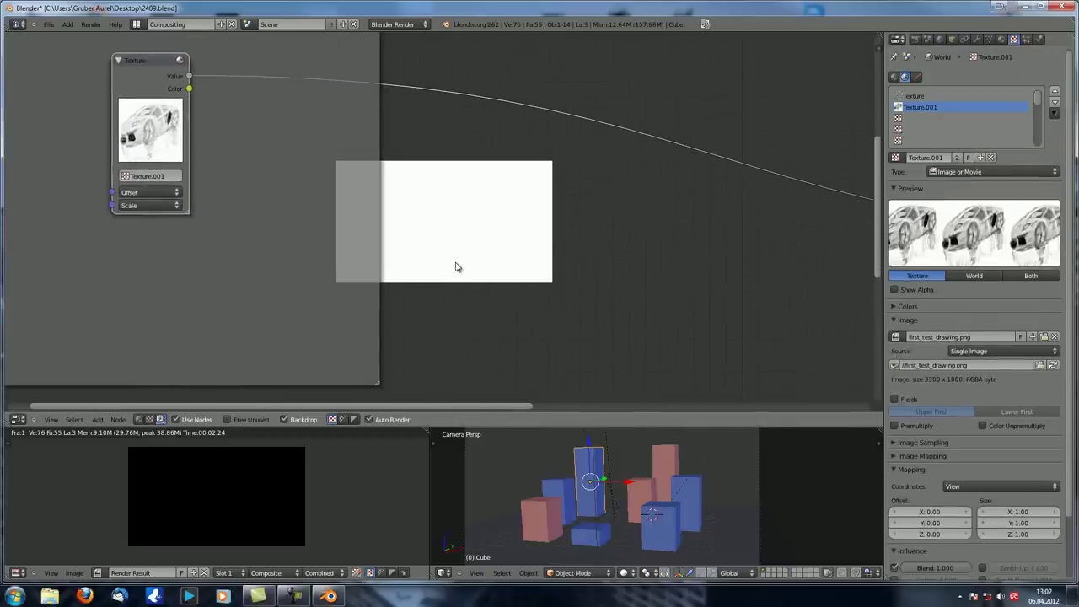
# Disable the Blend influence of Texture.001 and link the Texture node's Color output to the Viewer.
pyautogui.scroll(-3, 1073, 457)
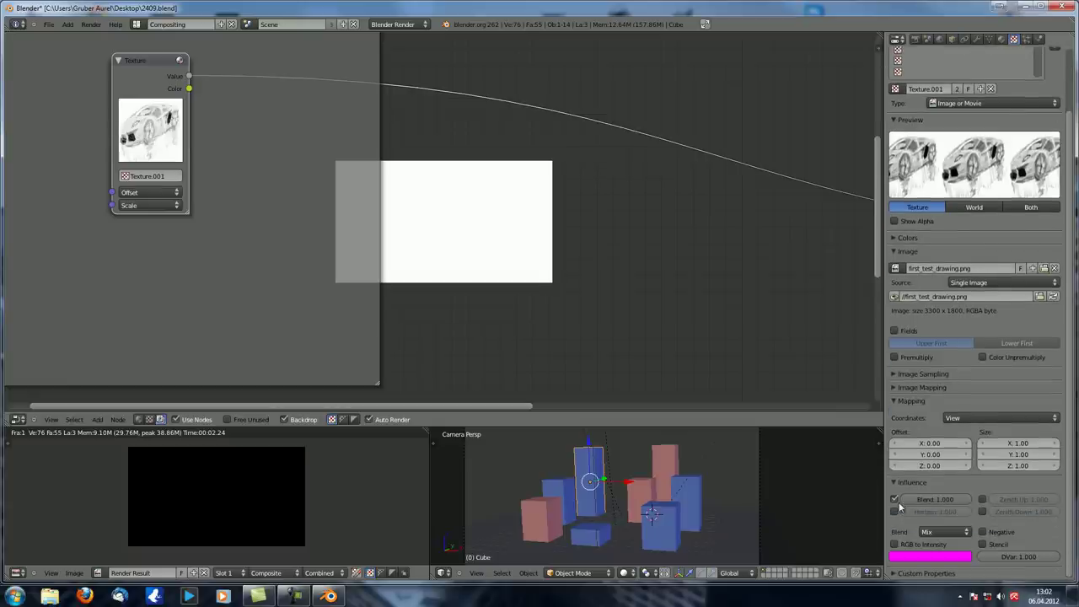
pyautogui.scroll(3, 909, 524)
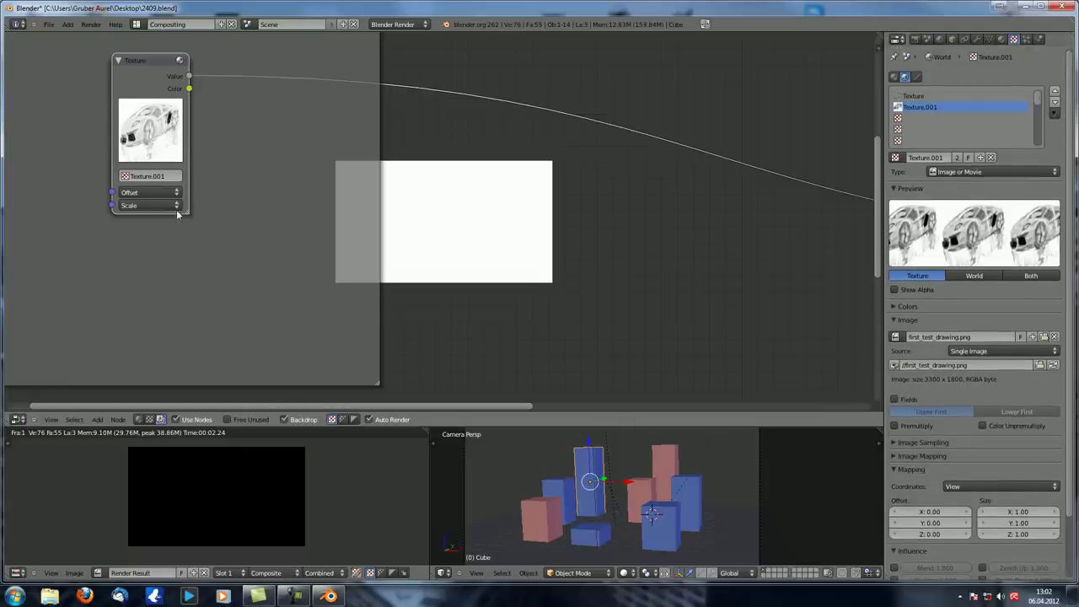
pyautogui.hotkey('ctrl', 'z')
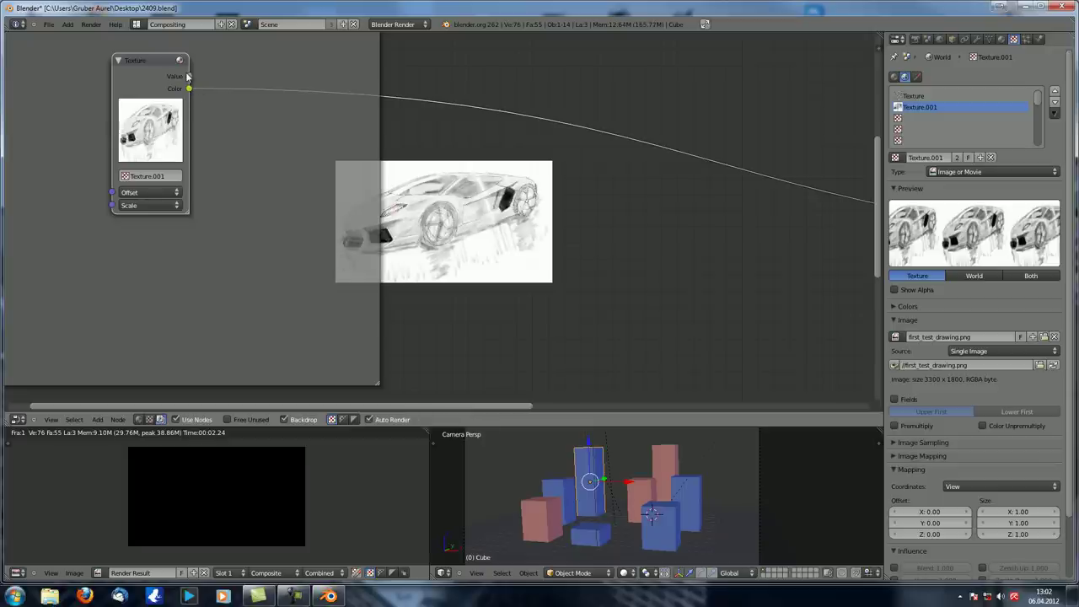
pyautogui.moveTo(536, 307); pyautogui.dragTo(525, 276, button='middle')
pyautogui.scroll(1, 426, 258)
pyautogui.press('v')
pyautogui.press('v')
pyautogui.press('v')
pyautogui.press('v')
pyautogui.press('v')
pyautogui.press('v')
pyautogui.press('x')
pyautogui.scroll(-2, 511, 287)
pyautogui.scroll(-5, 511, 289)
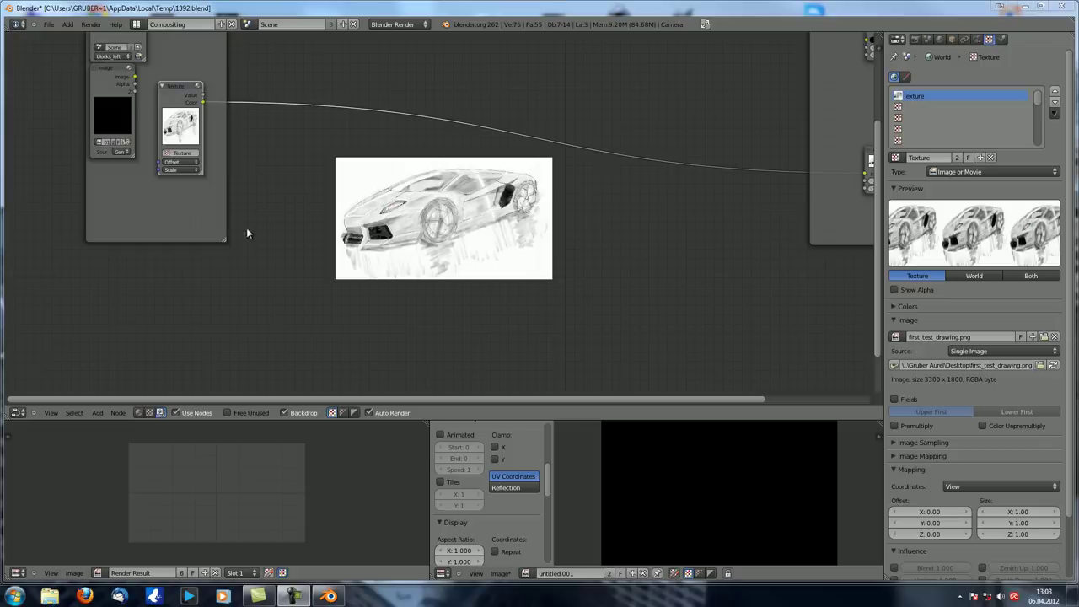
# Set the Texture node's Offset to about X -0.024, Y 0.008 and Z 0.09.
pyautogui.moveTo(404, 212); pyautogui.dragTo(467, 295, button='middle')
pyautogui.scroll(5, 430, 239)
pyautogui.moveTo(327, 233); pyautogui.dragTo(424, 231, button='middle')
pyautogui.scroll(4, 424, 231)
pyautogui.scroll(-1, 424, 232)
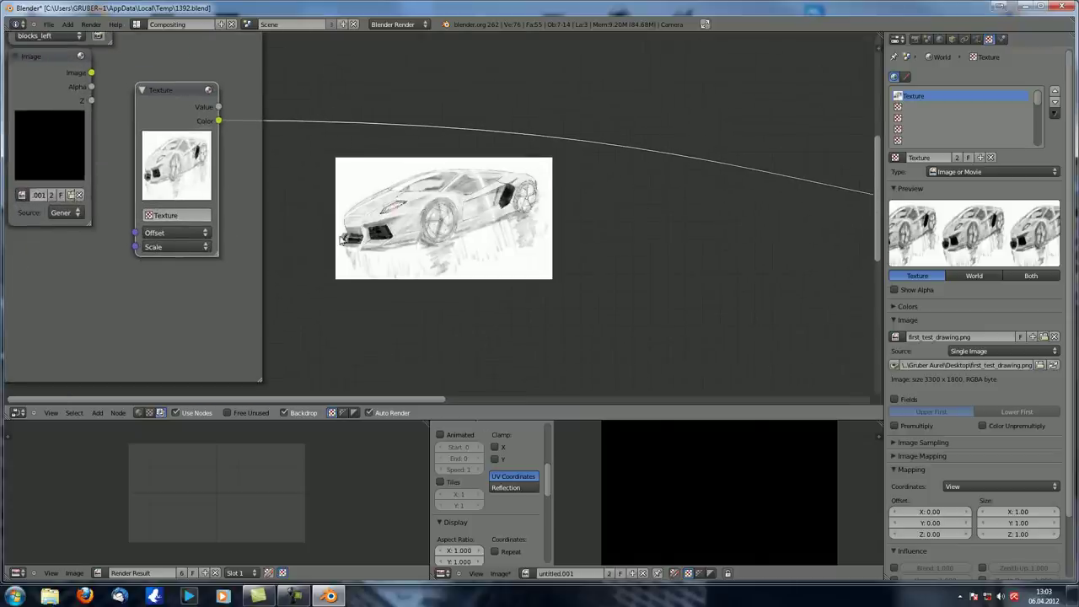
pyautogui.scroll(2, 575, 245)
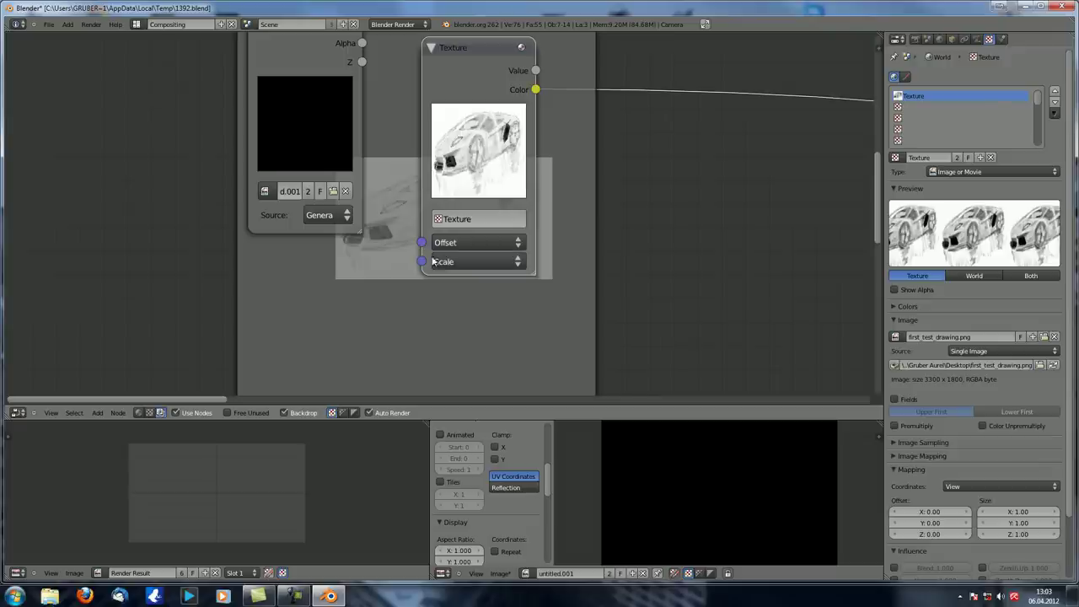
pyautogui.click(462, 245)
pyautogui.moveTo(477, 260); pyautogui.dragTo(468, 299)
pyautogui.click(472, 247)
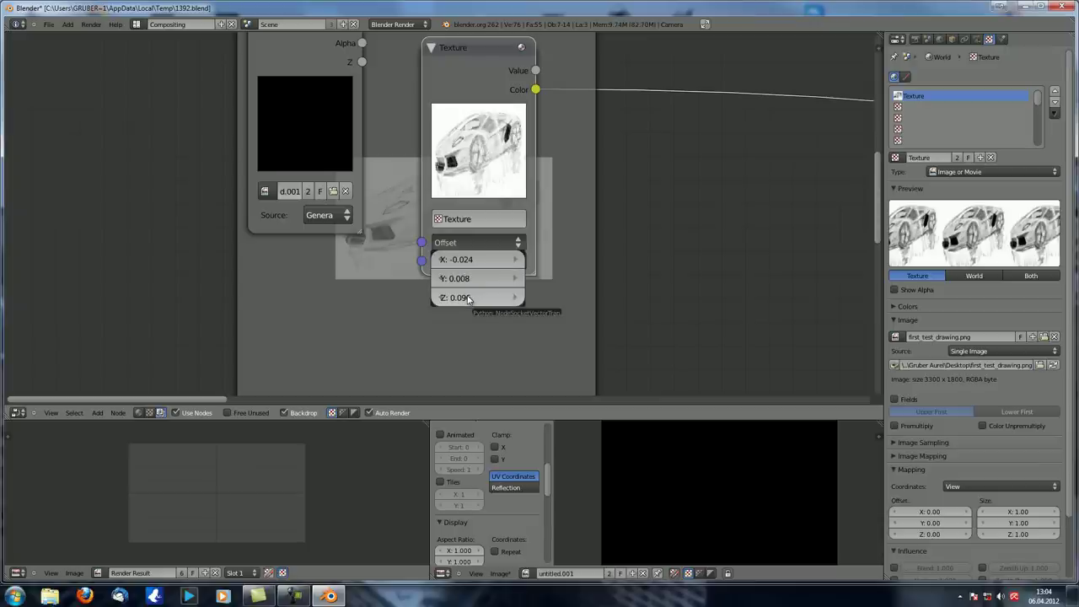
# Set the Texture node's Scale to about X 1.036, Y 1.086 and Z 1.146.
pyautogui.click(473, 261)
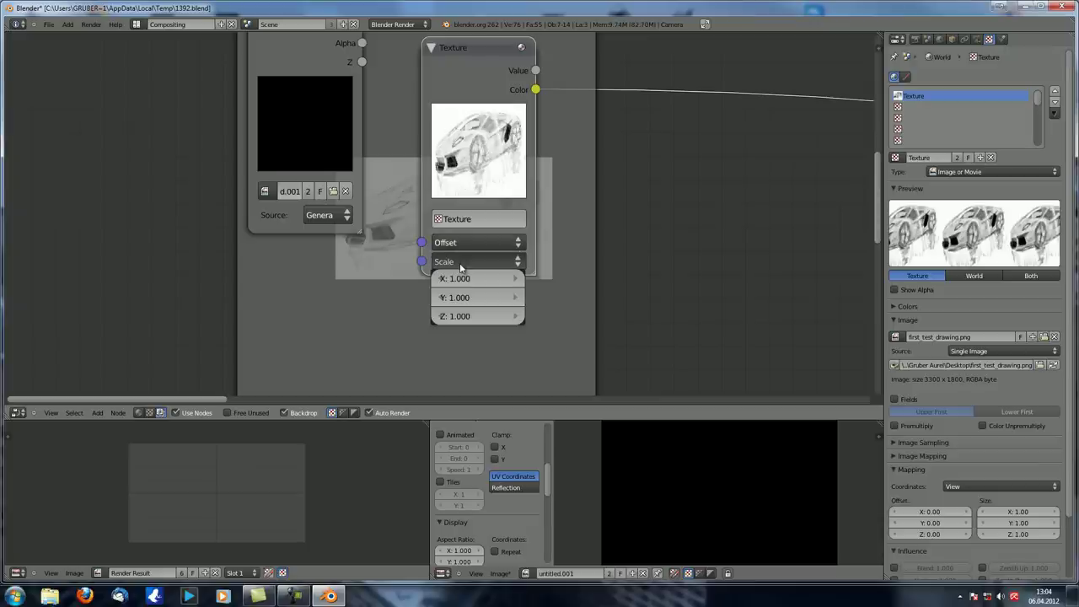
pyautogui.moveTo(469, 279); pyautogui.dragTo(508, 318)
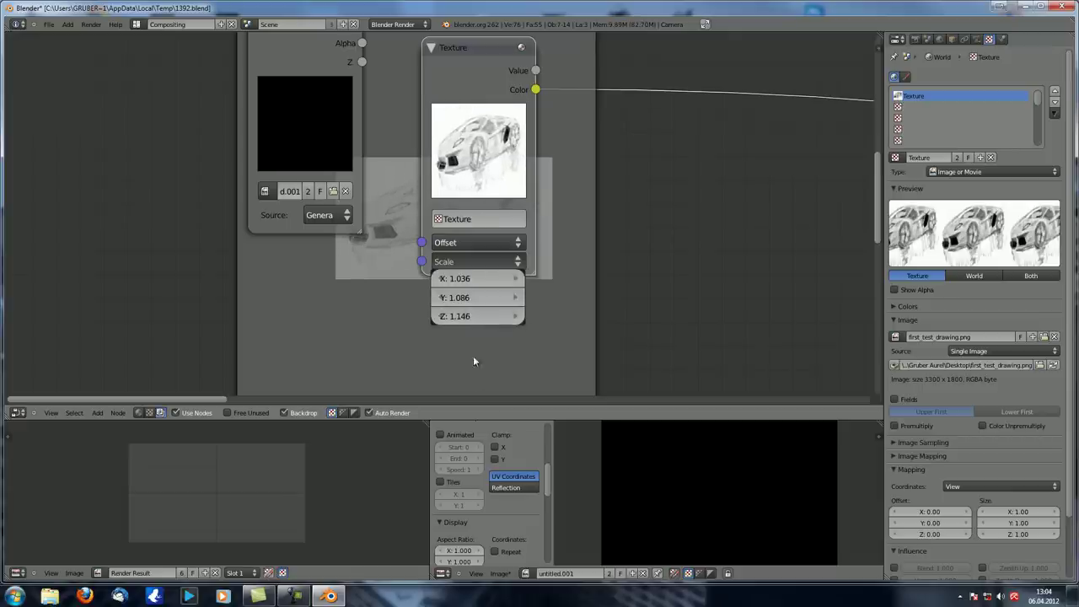
pyautogui.moveTo(487, 317); pyautogui.dragTo(483, 317)
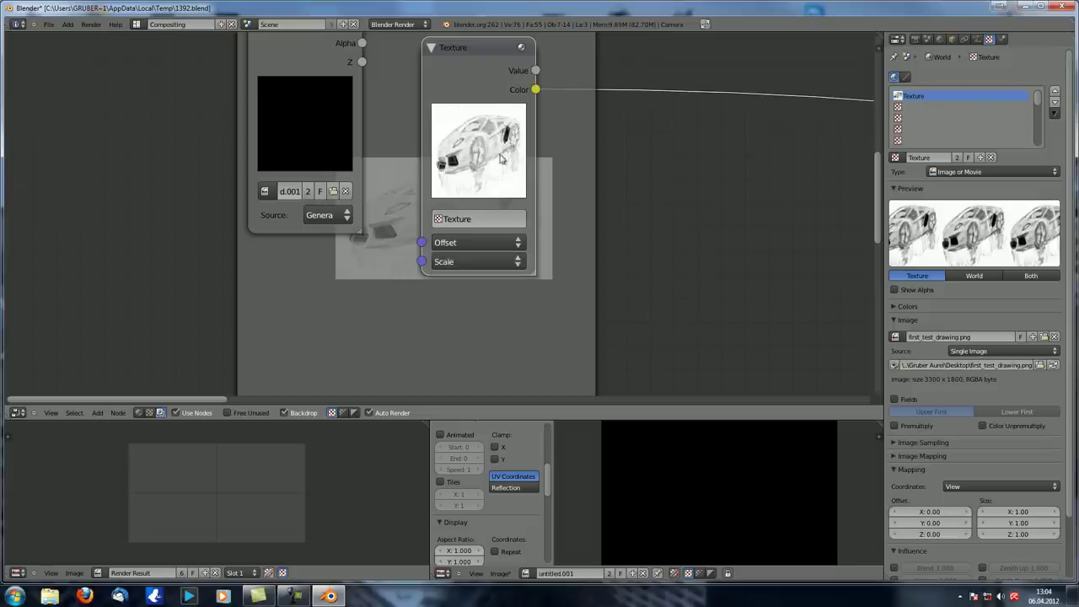
# Examine the Texture node's Offset values and how its drawing appears in the backdrop across the whole node layout.
pyautogui.scroll(-8, 506, 185)
pyautogui.moveTo(463, 231); pyautogui.dragTo(284, 235, button='middle')
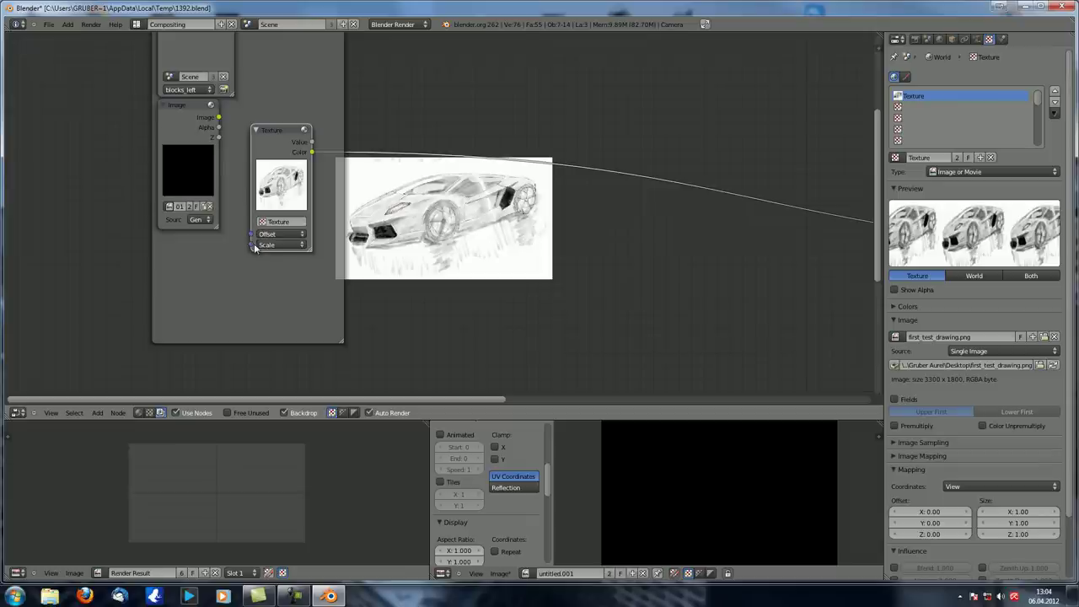
pyautogui.click(278, 235)
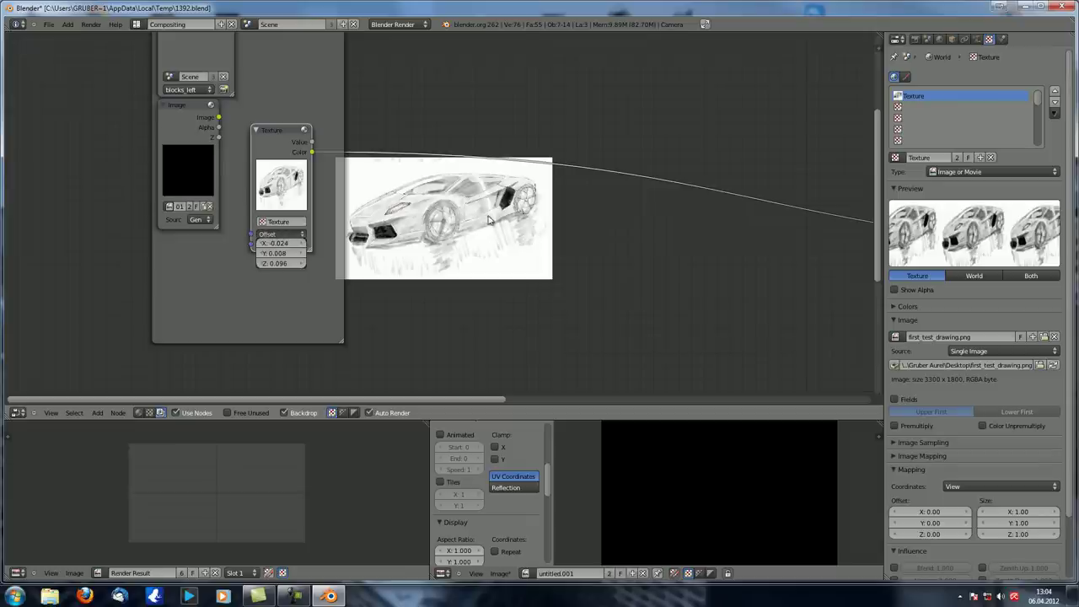
pyautogui.moveTo(721, 241); pyautogui.dragTo(444, 251, button='middle')
pyautogui.scroll(-6, 305, 173)
pyautogui.scroll(-1, 444, 251)
pyautogui.scroll(5, 518, 229)
pyautogui.scroll(-4, 519, 229)
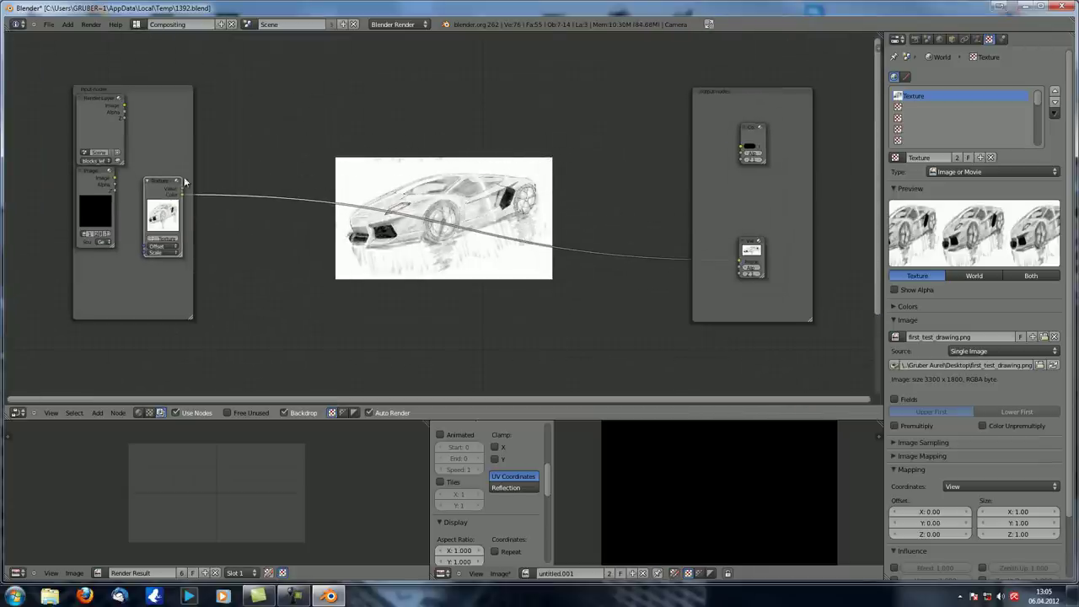
# Cut the link between the Texture node and the Viewer, and move the Texture node beside the Render Layers node.
pyautogui.moveTo(157, 188); pyautogui.dragTo(158, 186)
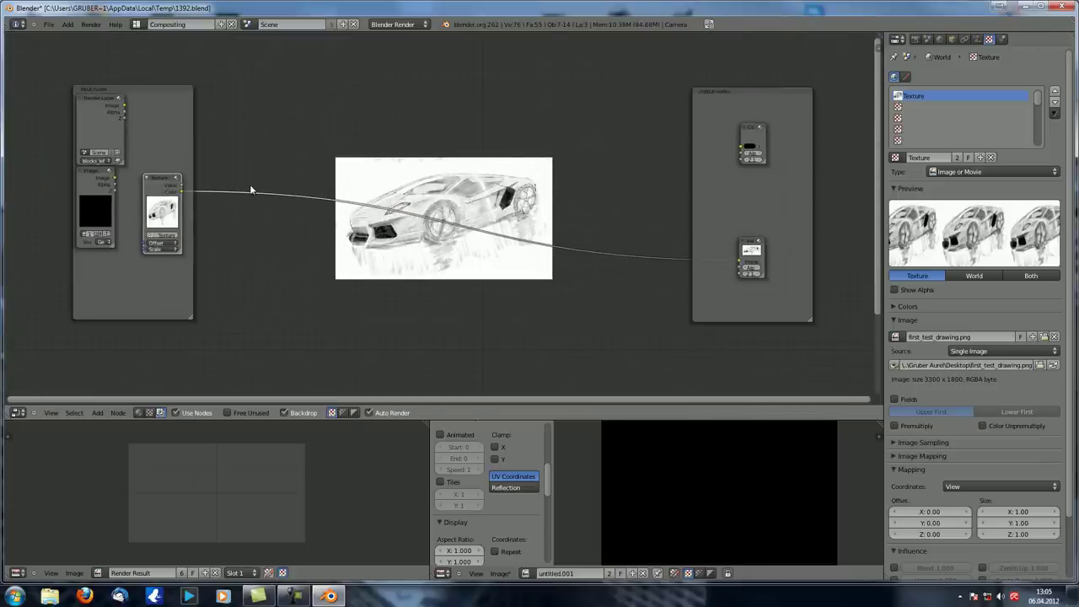
pyautogui.keyDown('ctrl'); pyautogui.moveTo(251, 188); pyautogui.dragTo(240, 202); pyautogui.keyUp('ctrl')
pyautogui.moveTo(163, 186); pyautogui.dragTo(149, 108)
# Widen the input nodes frame and add a Value node inside it near the right edge.
pyautogui.moveTo(193, 319); pyautogui.dragTo(278, 321)
pyautogui.hotkey('shift', 'a')
pyautogui.moveTo(364, 278)
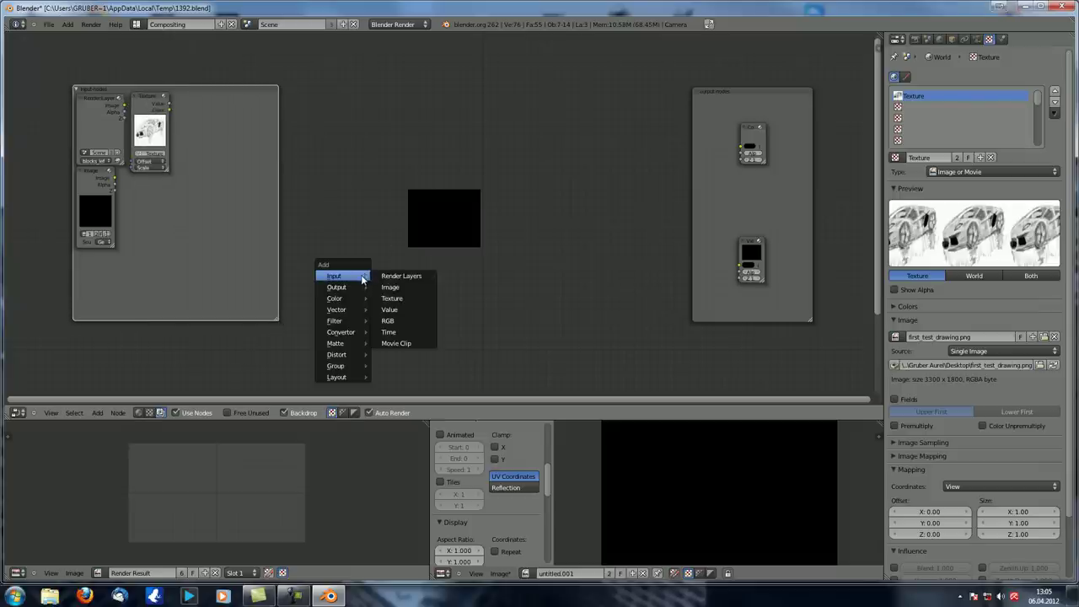
pyautogui.click(402, 314)
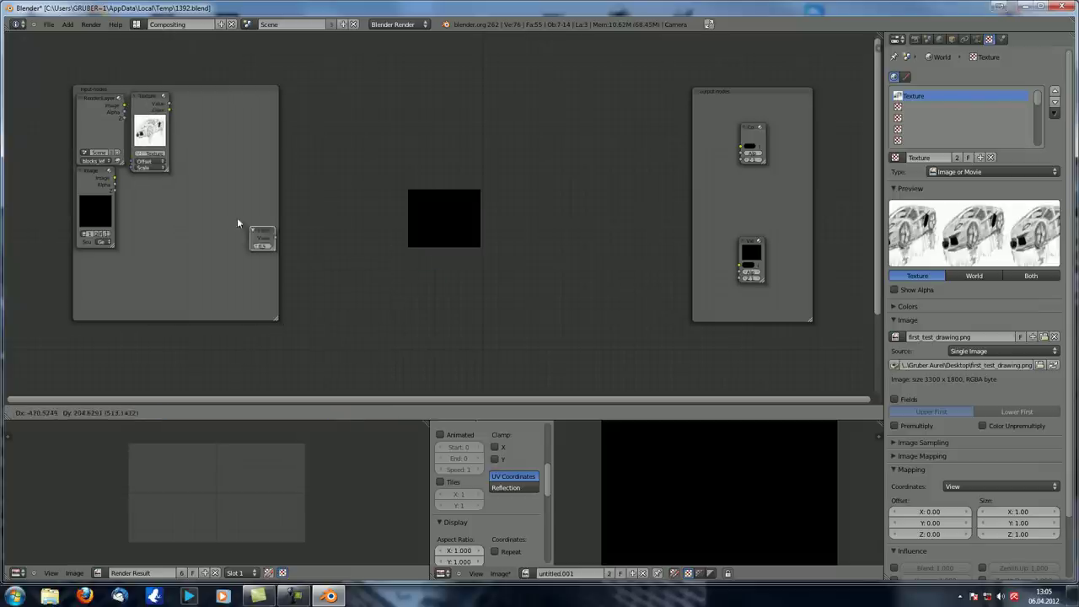
pyautogui.scroll(2, 286, 249)
pyautogui.moveTo(286, 249); pyautogui.dragTo(404, 236, button='middle')
pyautogui.scroll(-3, 355, 250)
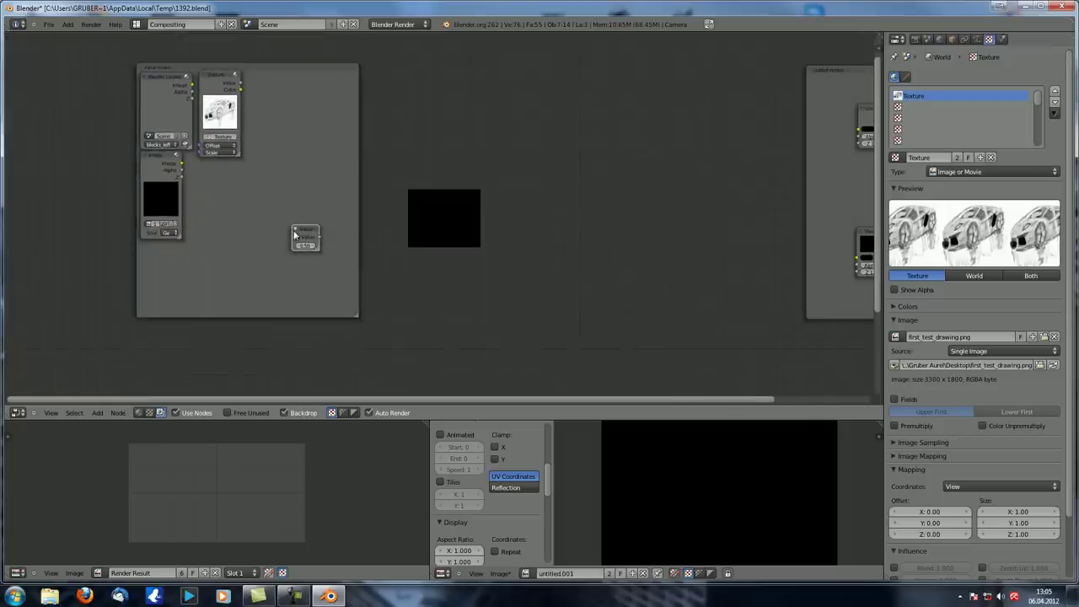
pyautogui.scroll(5, 328, 247)
pyautogui.moveTo(282, 232); pyautogui.dragTo(326, 225)
pyautogui.click(326, 114)
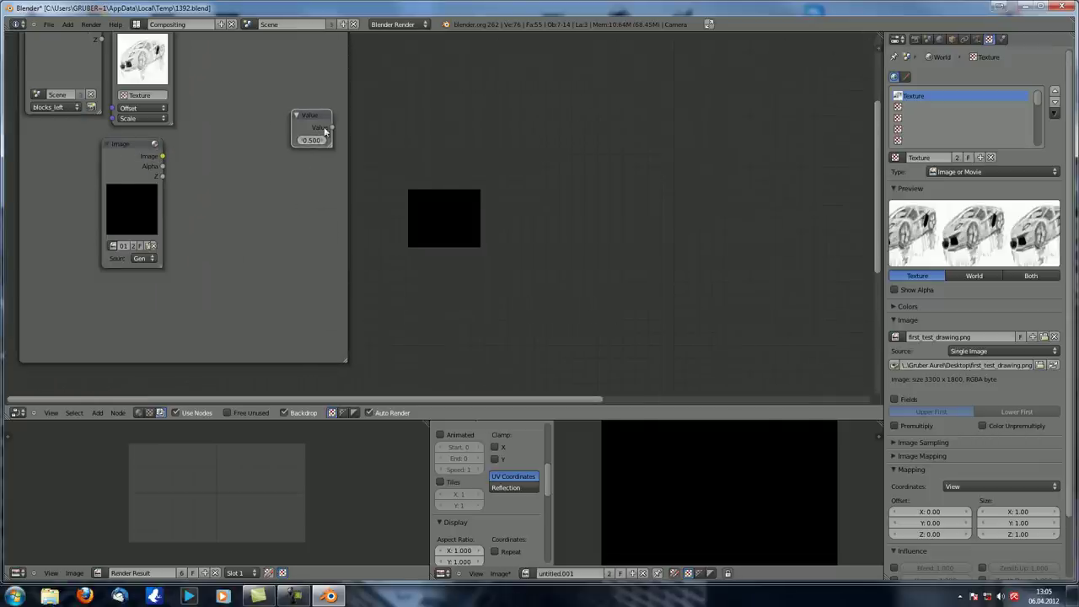
# Load a PNG image from the Final Output folder into the Image node.
pyautogui.click(129, 148)
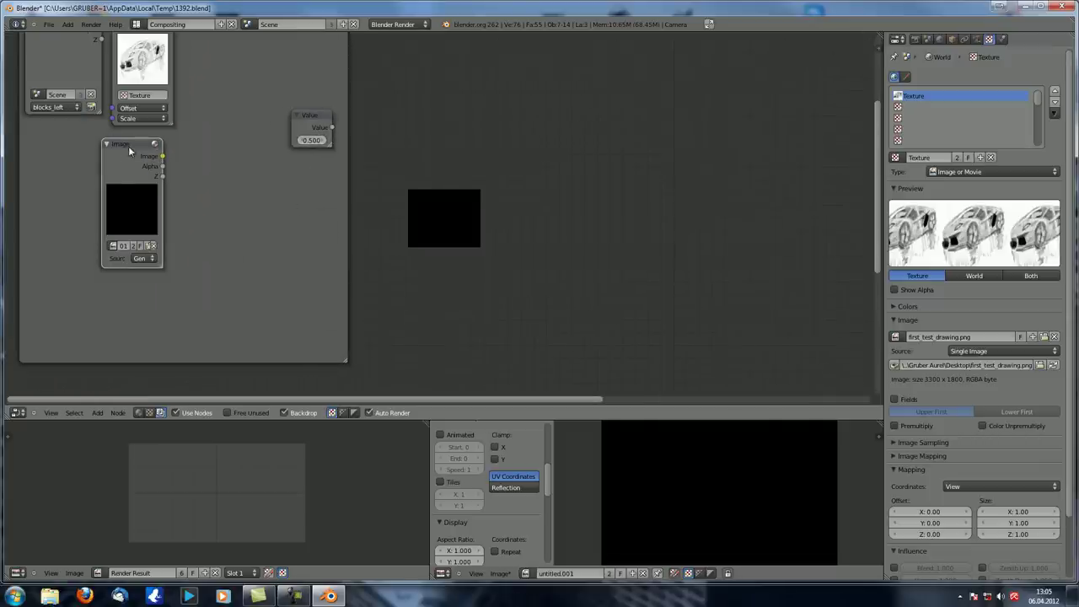
pyautogui.click(156, 259)
pyautogui.click(157, 252)
pyautogui.click(149, 247)
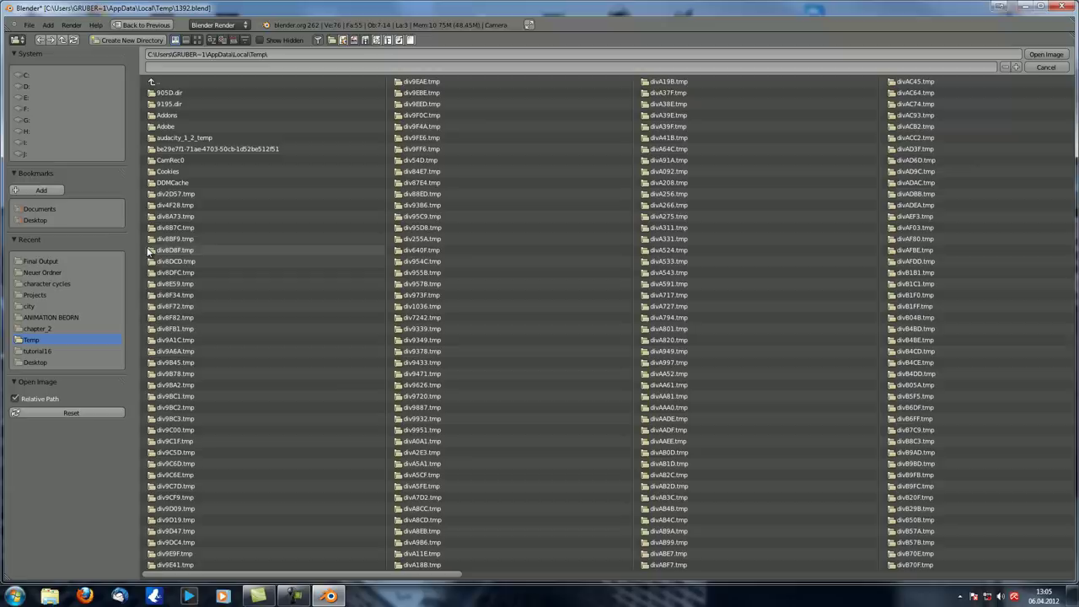
pyautogui.click(59, 262)
pyautogui.doubleClick(302, 229)
# Arrange the Image node below the Texture node and reposition the Value node within the input nodes frame.
pyautogui.moveTo(140, 150); pyautogui.dragTo(150, 151)
pyautogui.scroll(-2, 150, 151)
pyautogui.moveTo(181, 37); pyautogui.dragTo(194, 75, button='middle')
pyautogui.moveTo(195, 75); pyautogui.dragTo(197, 77)
pyautogui.moveTo(196, 199); pyautogui.dragTo(192, 196)
pyautogui.moveTo(343, 177); pyautogui.dragTo(353, 106)
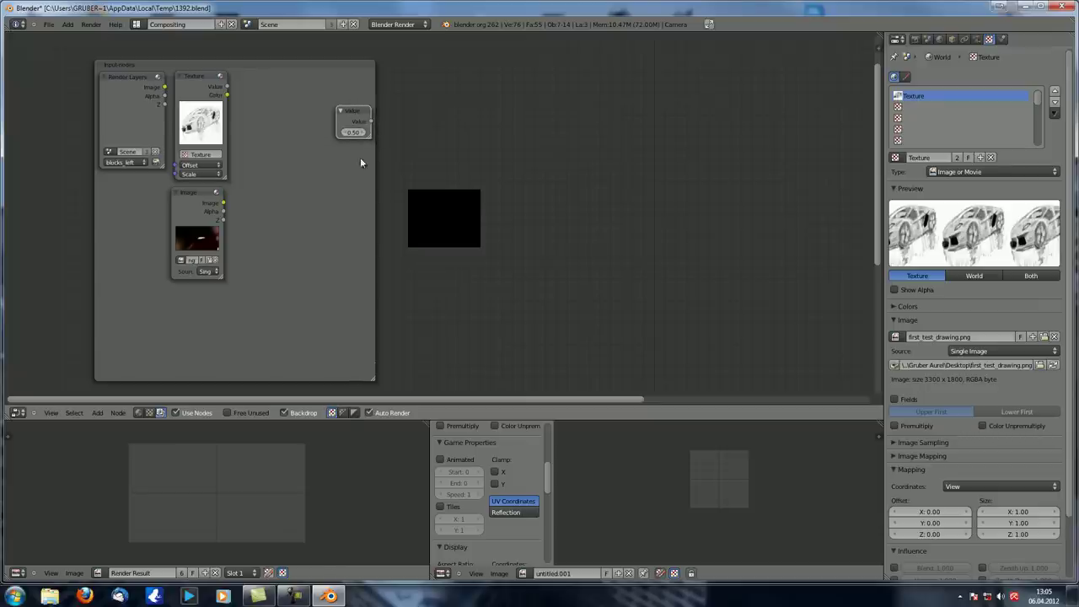
# Add a Mix color node to the right of the input nodes frame.
pyautogui.hotkey('shift', 'a')
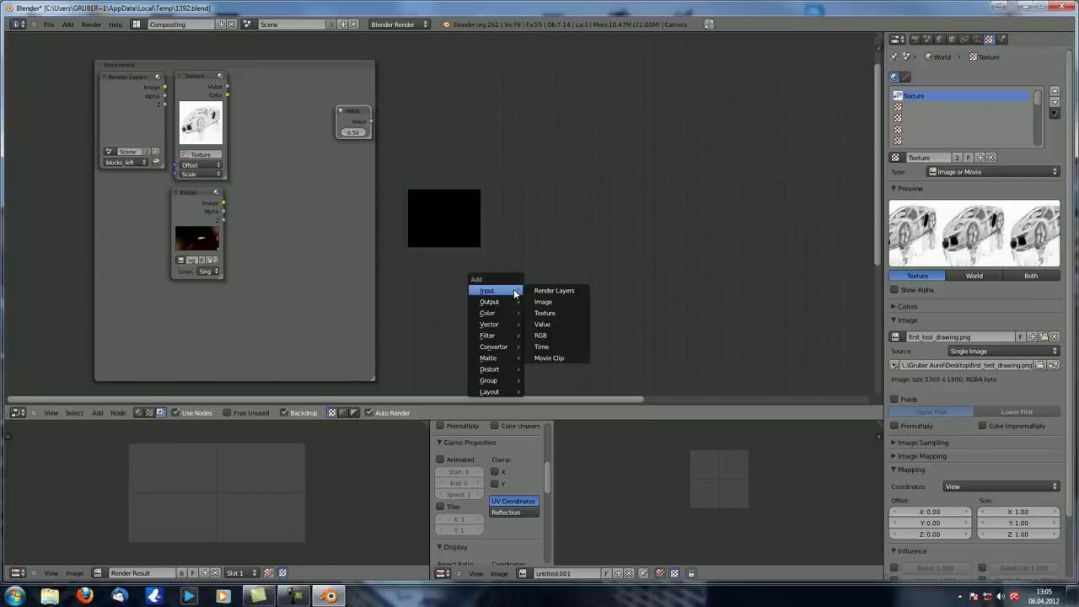
pyautogui.moveTo(489, 313)
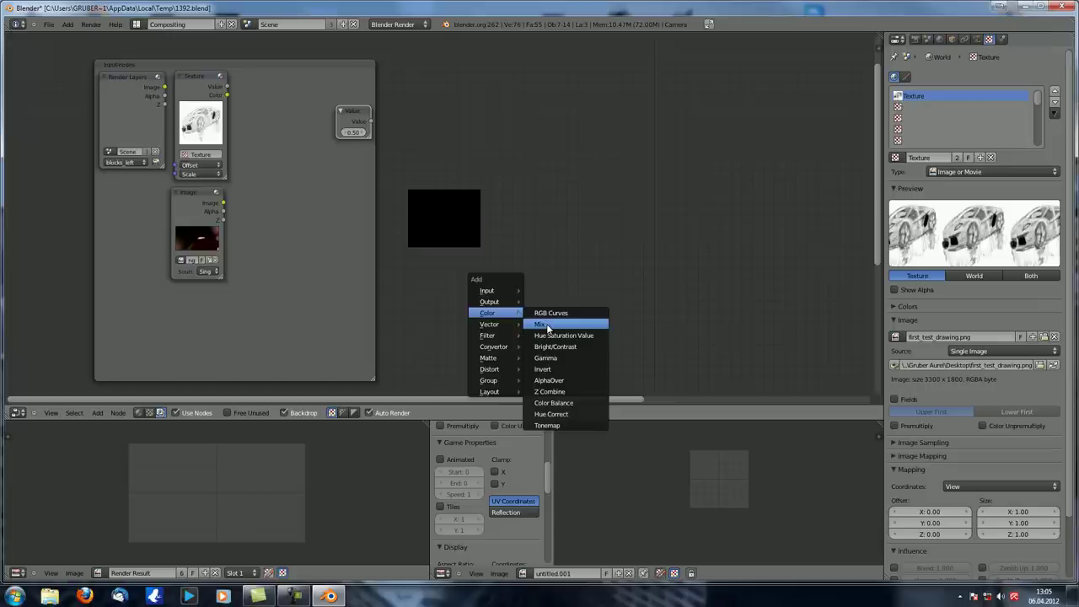
pyautogui.click(547, 326)
pyautogui.click(611, 197)
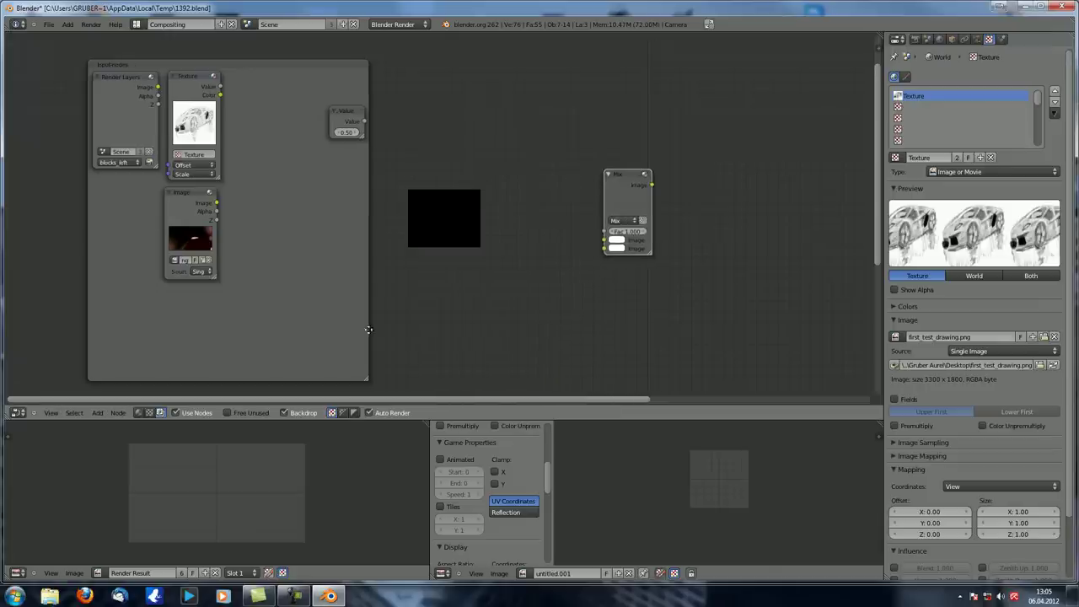
pyautogui.moveTo(444, 329); pyautogui.dragTo(295, 326, button='middle')
pyautogui.moveTo(435, 180); pyautogui.dragTo(495, 182, button='middle')
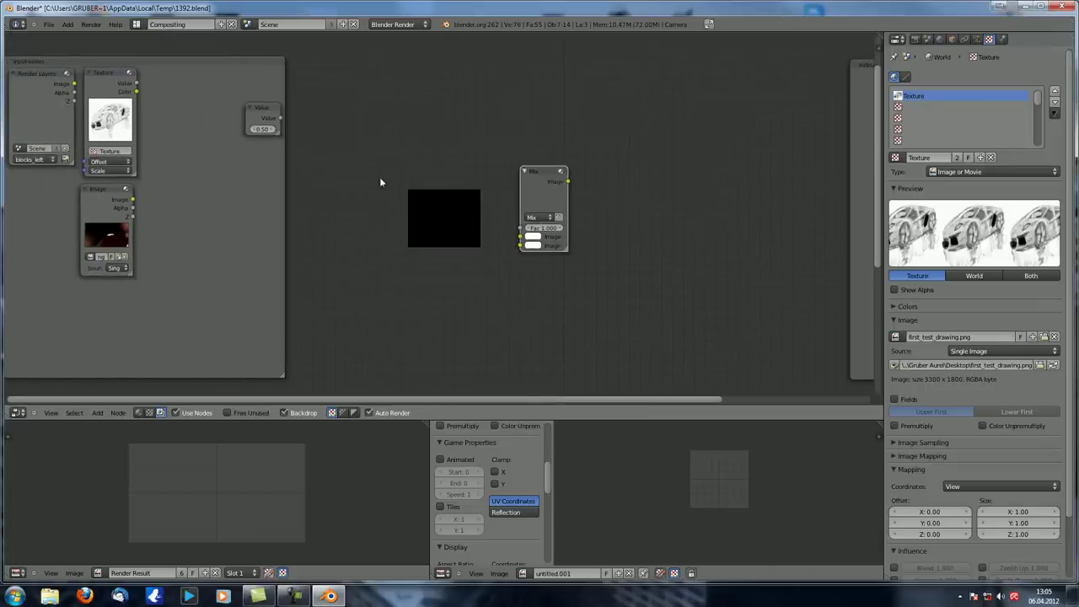
# Move the Texture and Image nodes toward the middle of the input frame, spaced apart one above the other.
pyautogui.moveTo(102, 199); pyautogui.dragTo(103, 245)
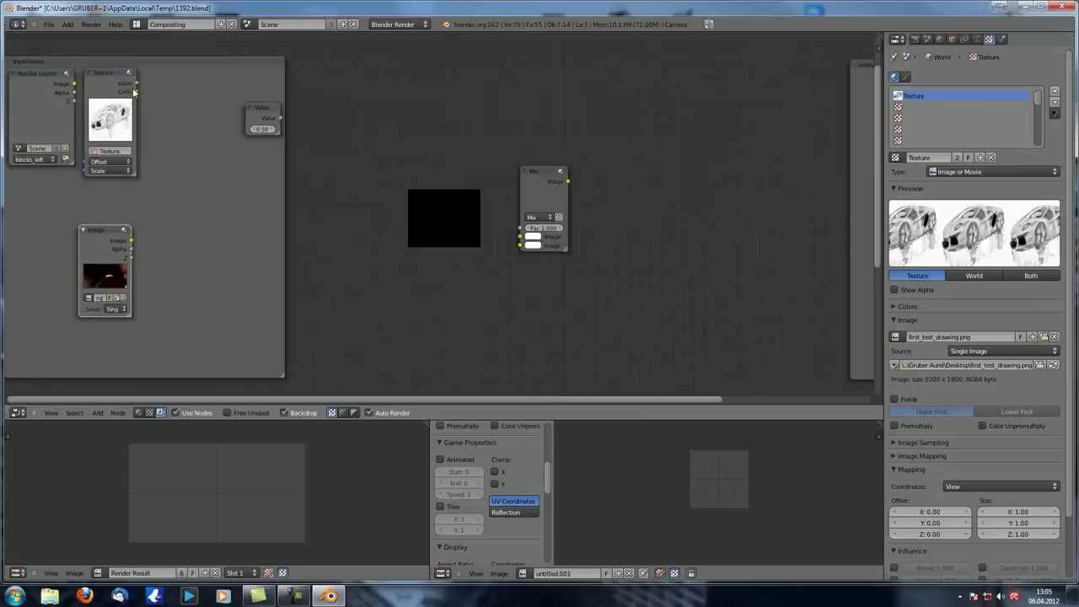
pyautogui.moveTo(124, 87); pyautogui.dragTo(181, 132)
pyautogui.moveTo(130, 255); pyautogui.dragTo(191, 284)
pyautogui.click(193, 134)
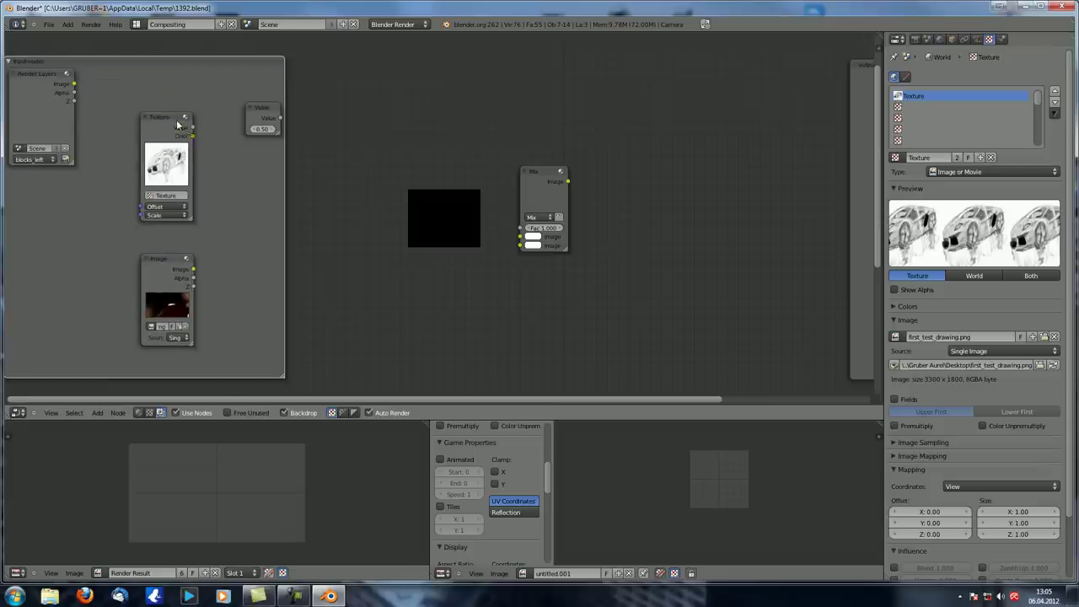
# Link the Texture Color and Image outputs to the Mix node's two Image inputs, and connect the Mix output to the Viewer.
pyautogui.moveTo(160, 118); pyautogui.dragTo(520, 237)
pyautogui.moveTo(193, 269); pyautogui.dragTo(521, 245)
pyautogui.press('Home')
pyautogui.moveTo(476, 187); pyautogui.dragTo(820, 275)
pyautogui.scroll(2, 525, 318)
pyautogui.moveTo(526, 318); pyautogui.dragTo(635, 282, button='middle')
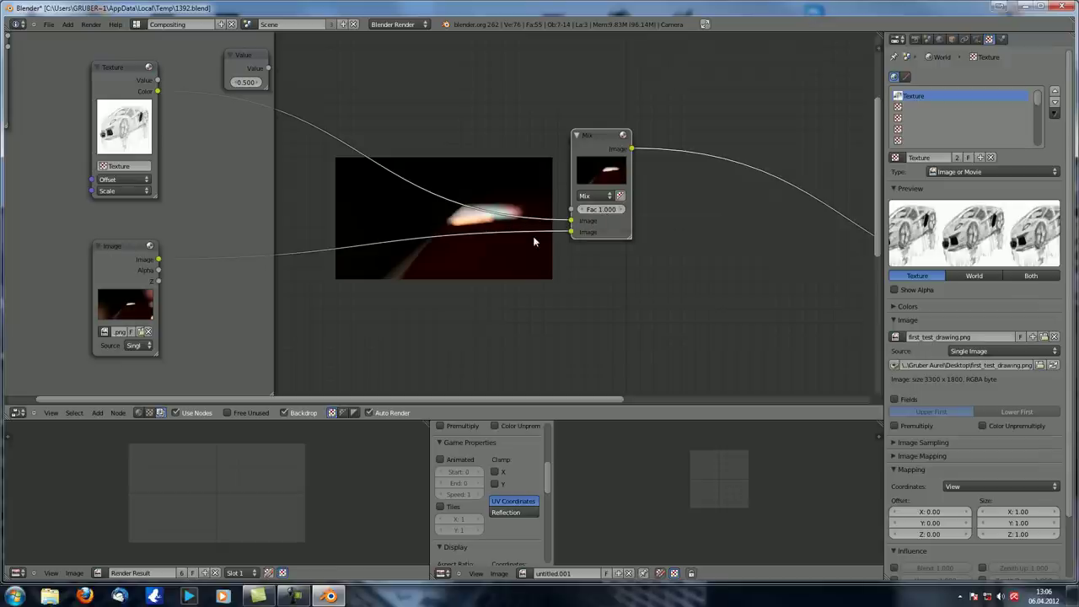
# Try the Mix node's Fac at 0.5 and at about 0.746.
pyautogui.click(602, 209)
pyautogui.write('0.5')
pyautogui.press('Return')
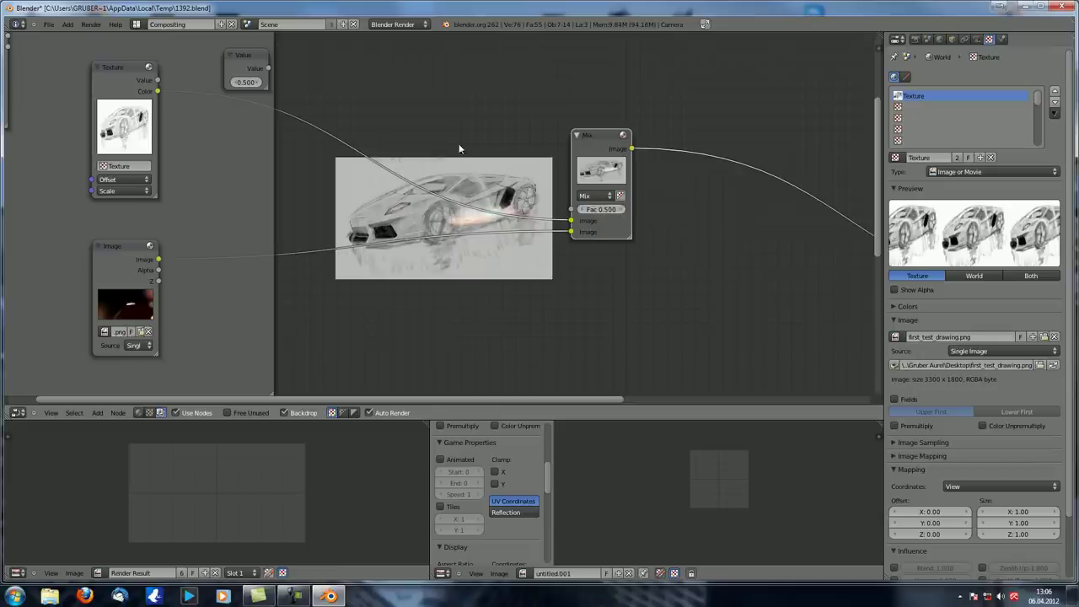
pyautogui.moveTo(598, 211); pyautogui.dragTo(631, 211)
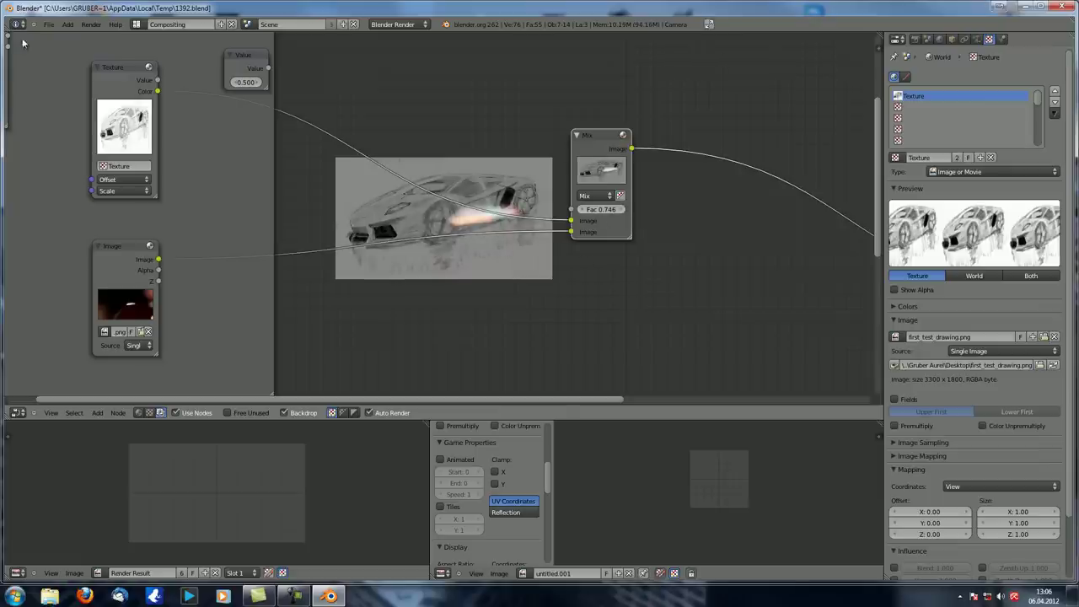
# Move the Value node out of the frame, set it to 0.1 and link it to the Mix node's Fac input.
pyautogui.moveTo(249, 63); pyautogui.dragTo(377, 84)
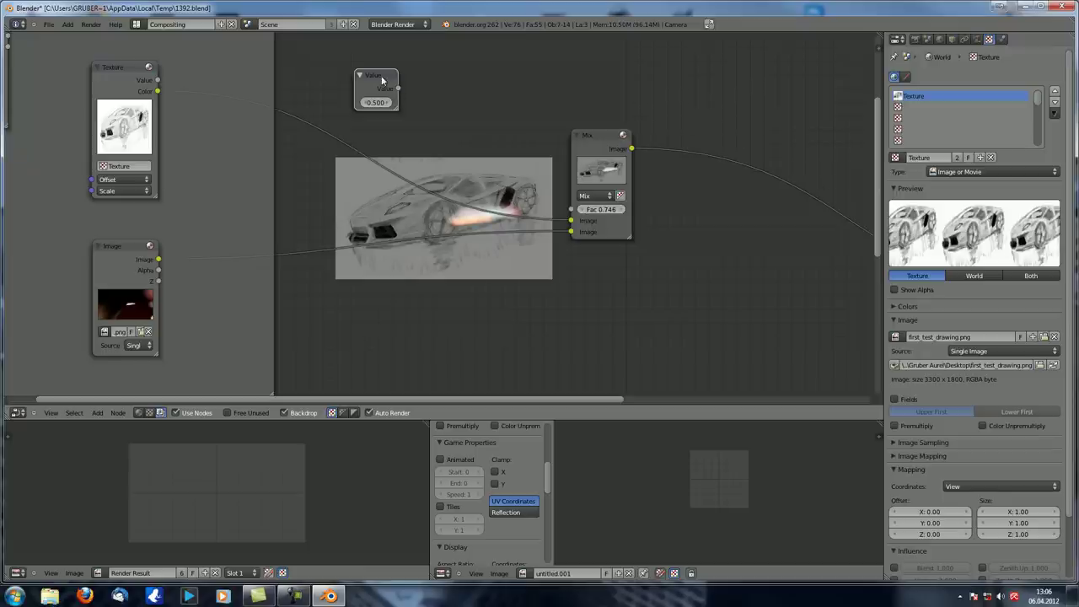
pyautogui.moveTo(387, 83); pyautogui.dragTo(399, 89)
pyautogui.click(387, 107)
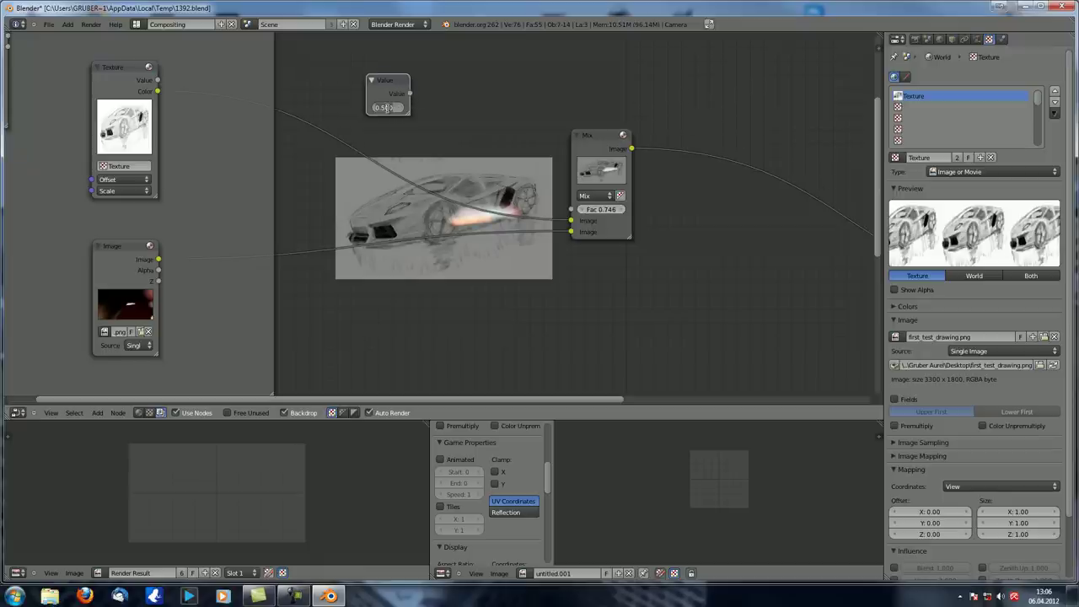
pyautogui.write('0.1')
pyautogui.press('Return')
pyautogui.moveTo(413, 95); pyautogui.dragTo(572, 209)
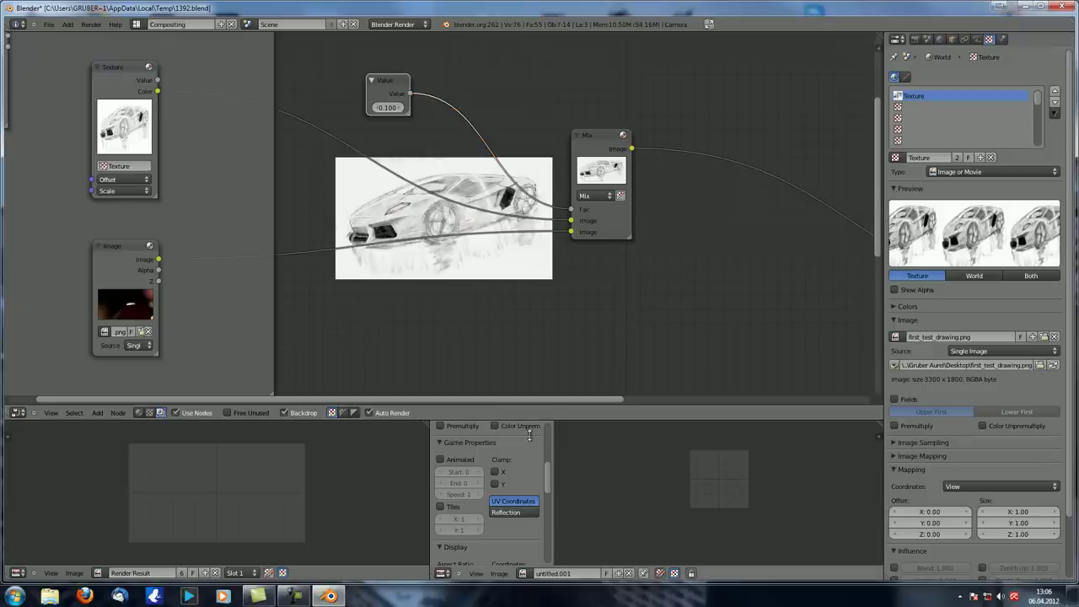
# Unlink the Value node from the Mix node and set the Mix Fac directly to 0.1.
pyautogui.moveTo(573, 210); pyautogui.dragTo(544, 212)
pyautogui.write('.1')
pyautogui.press('Return')
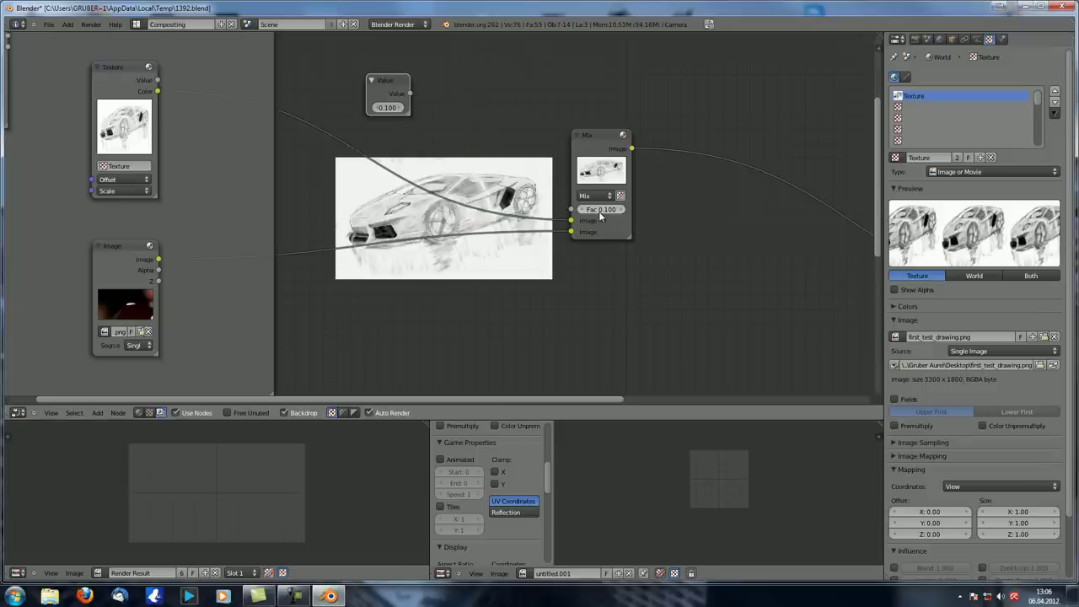
# Relink the Value node to the Mix node's Fac input and preview the Mix result in the Viewer.
pyautogui.keyDown('ctrl'); pyautogui.keyDown('shift'); pyautogui.click(392, 85); pyautogui.keyUp('shift'); pyautogui.keyUp('ctrl')
pyautogui.keyDown('ctrl'); pyautogui.moveTo(514, 129); pyautogui.dragTo(513, 131, button='right'); pyautogui.keyUp('ctrl')
pyautogui.moveTo(409, 93); pyautogui.dragTo(579, 211)
pyautogui.press('h')
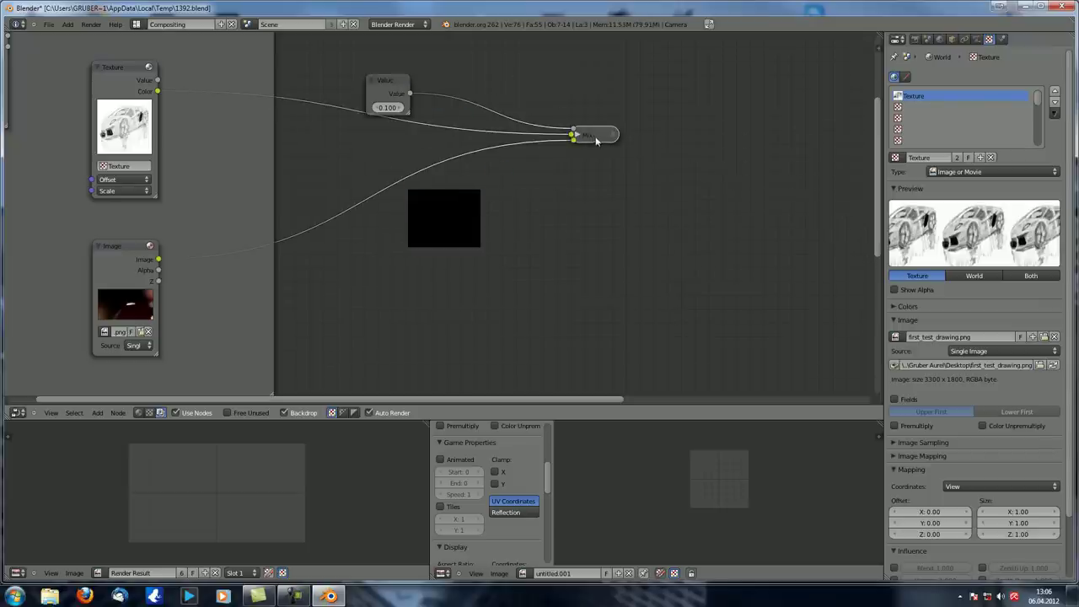
pyautogui.press('h')
pyautogui.keyDown('ctrl'); pyautogui.keyDown('shift'); pyautogui.click(599, 145); pyautogui.keyUp('shift'); pyautogui.keyUp('ctrl')
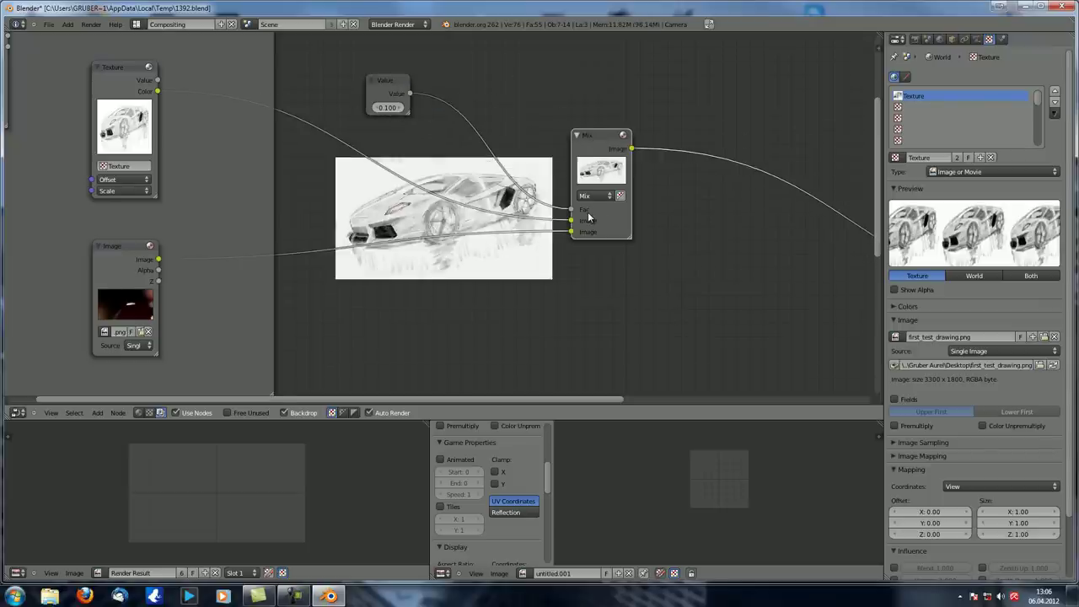
pyautogui.scroll(-1, 591, 232)
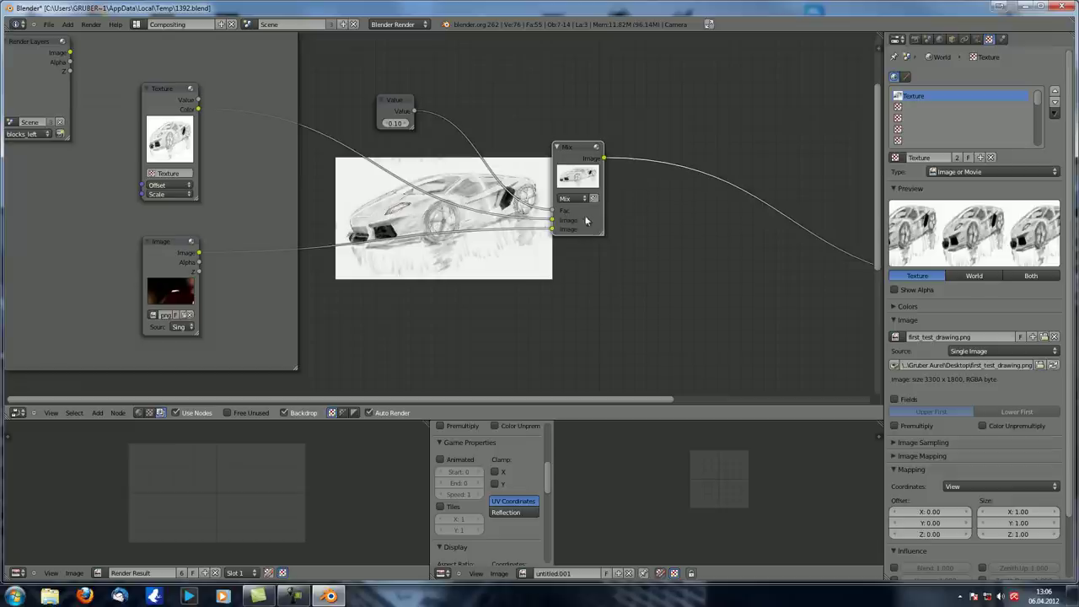
pyautogui.scroll(3, 461, 214)
pyautogui.moveTo(400, 214); pyautogui.dragTo(466, 225, button='middle')
pyautogui.scroll(-1, 466, 225)
pyautogui.click(455, 90)
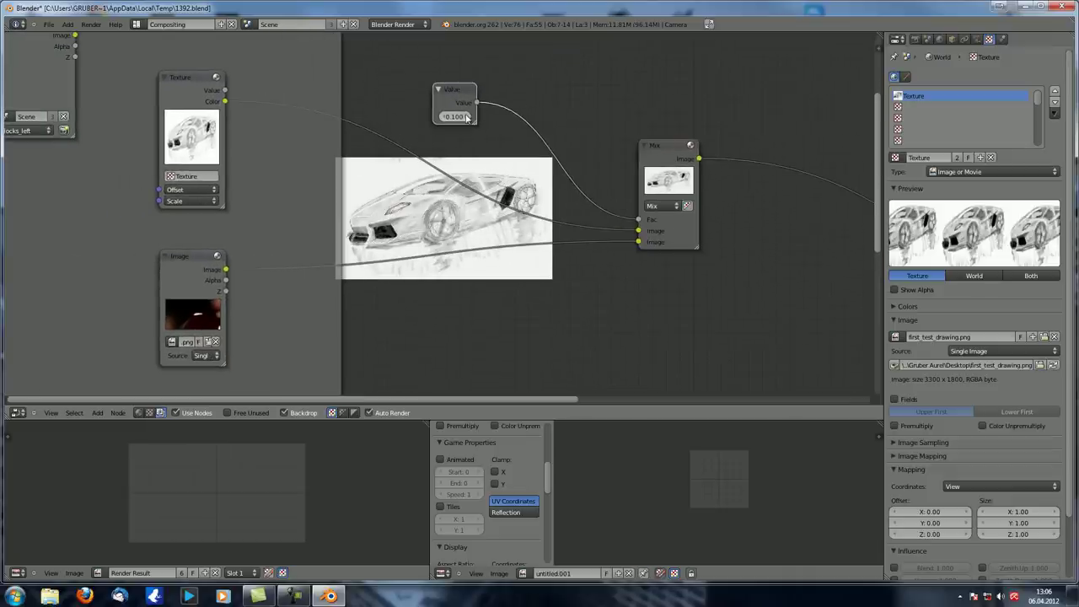
pyautogui.rightClick(456, 118)
pyautogui.moveTo(458, 90)
pyautogui.mouseDown()
pyautogui.moveTo(472, 91)
pyautogui.moveTo(461, 99)
pyautogui.mouseUp()
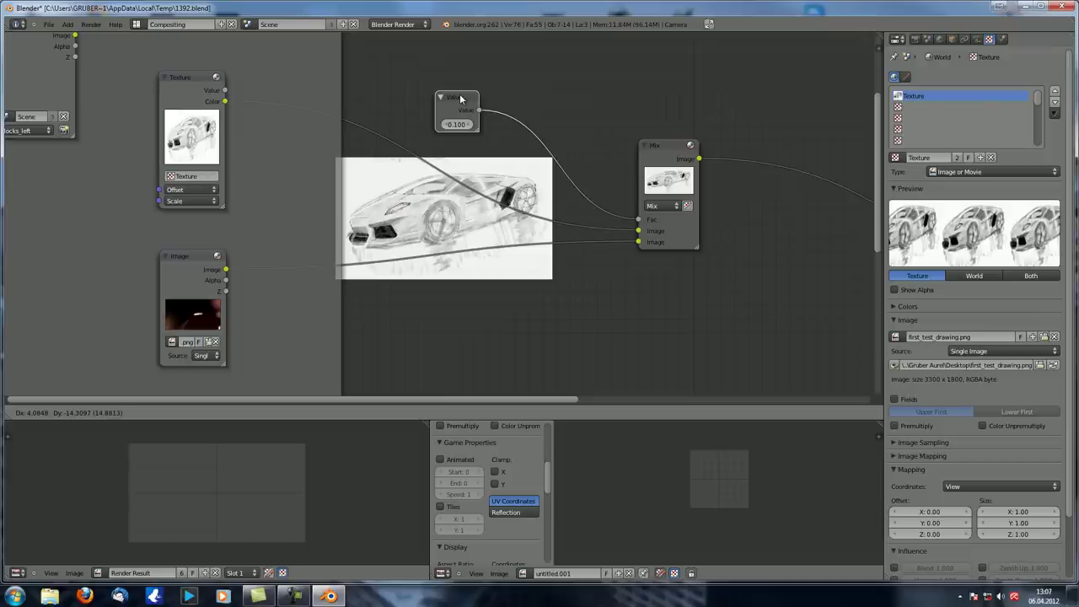
pyautogui.moveTo(461, 98); pyautogui.dragTo(461, 99)
# Unlink the Value node from the Mix node's Fac and move it into the upper right corner of the input nodes frame.
pyautogui.moveTo(639, 219); pyautogui.dragTo(597, 222)
pyautogui.rightClick(672, 222)
pyautogui.press('g')
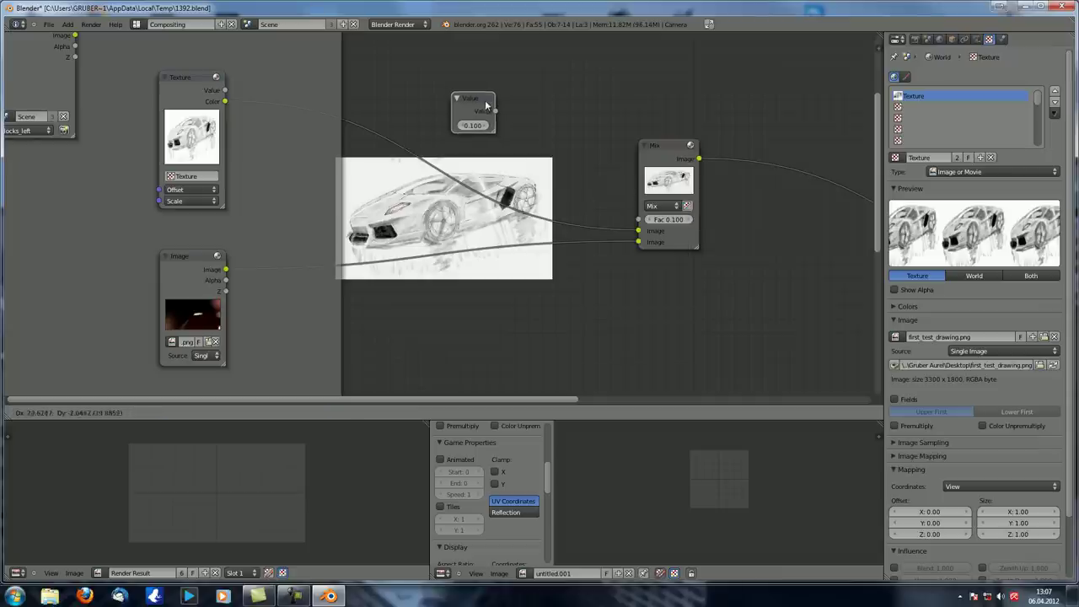
pyautogui.click(42, 160)
pyautogui.scroll(-4, 43, 160)
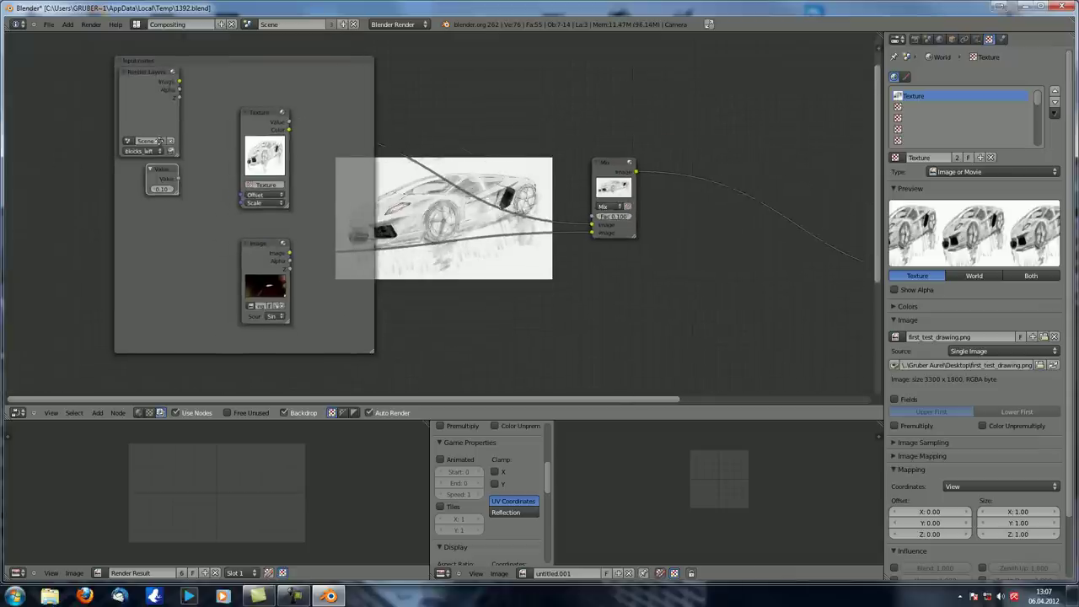
pyautogui.moveTo(142, 163); pyautogui.dragTo(214, 165, button='middle')
pyautogui.press('g')
pyautogui.click(425, 67)
pyautogui.scroll(-2, 456, 126)
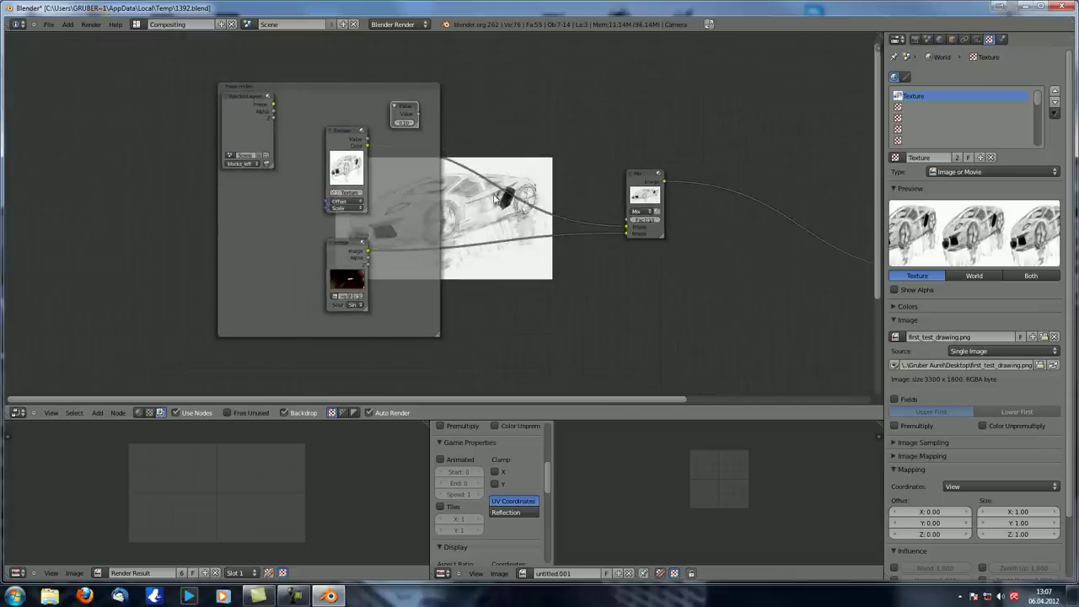
# Add an RGB input node below the Mix node.
pyautogui.moveTo(506, 205); pyautogui.dragTo(444, 168, button='middle')
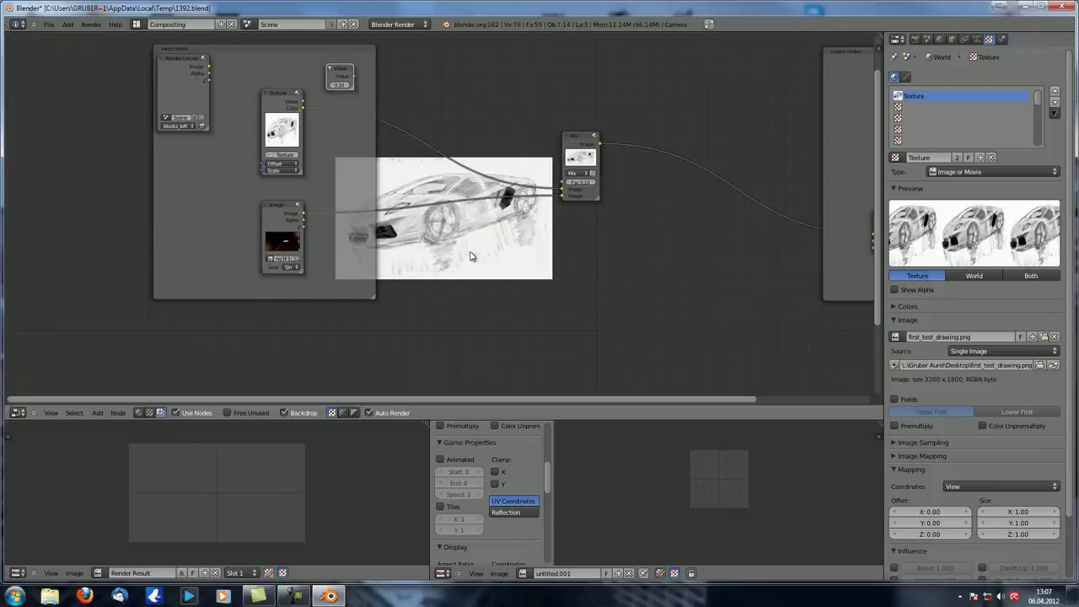
pyautogui.hotkey('shift', 'a')
pyautogui.moveTo(459, 231)
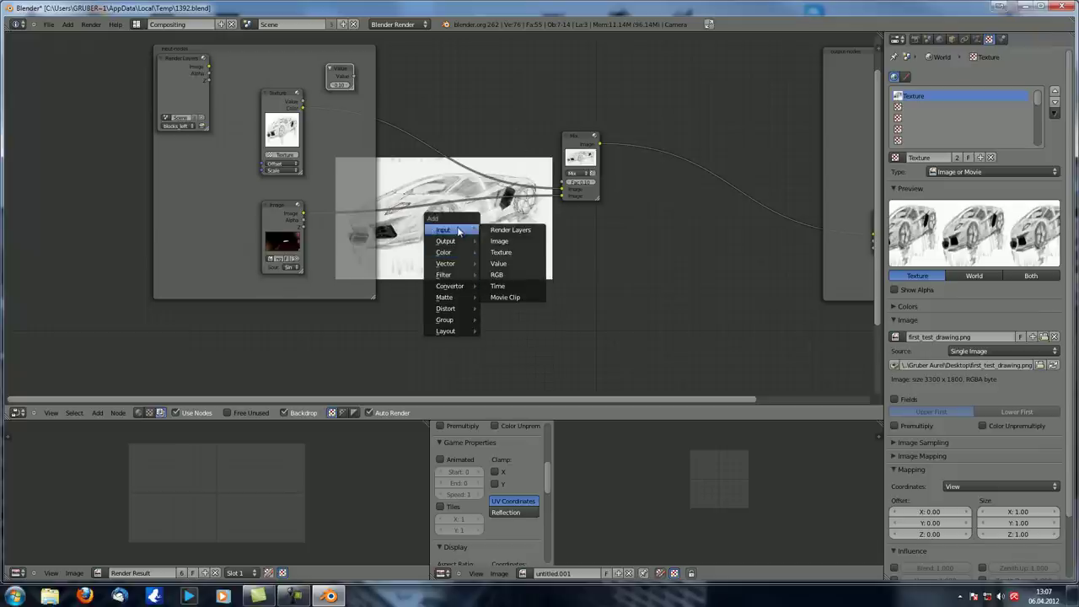
pyautogui.click(514, 276)
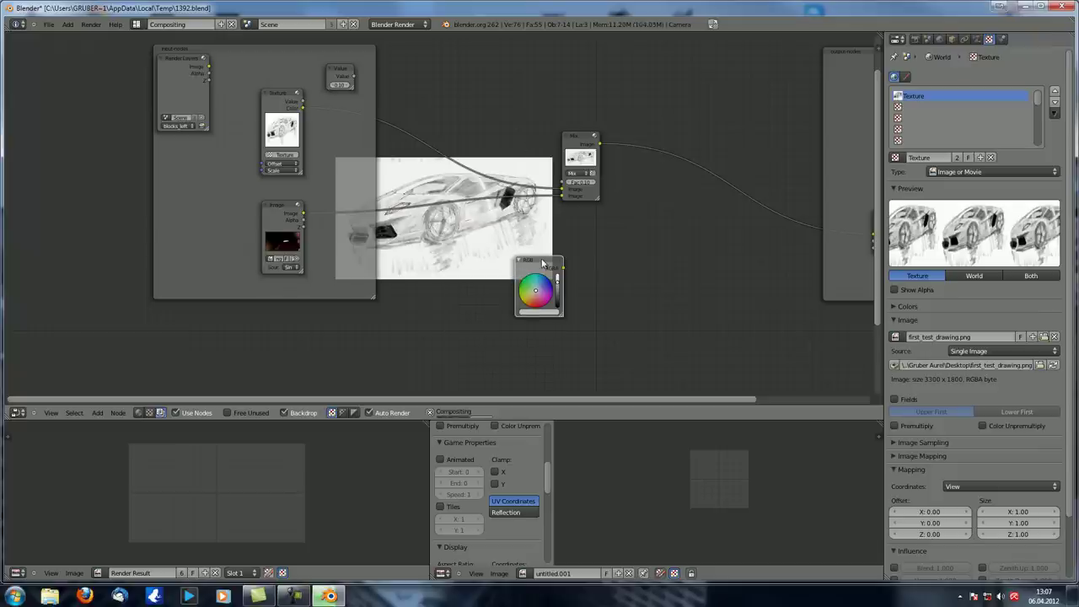
# Move the new RGB node up between the input nodes frame and the Mix node and pick a tan colour on its wheel.
pyautogui.click(460, 242)
pyautogui.scroll(2, 498, 201)
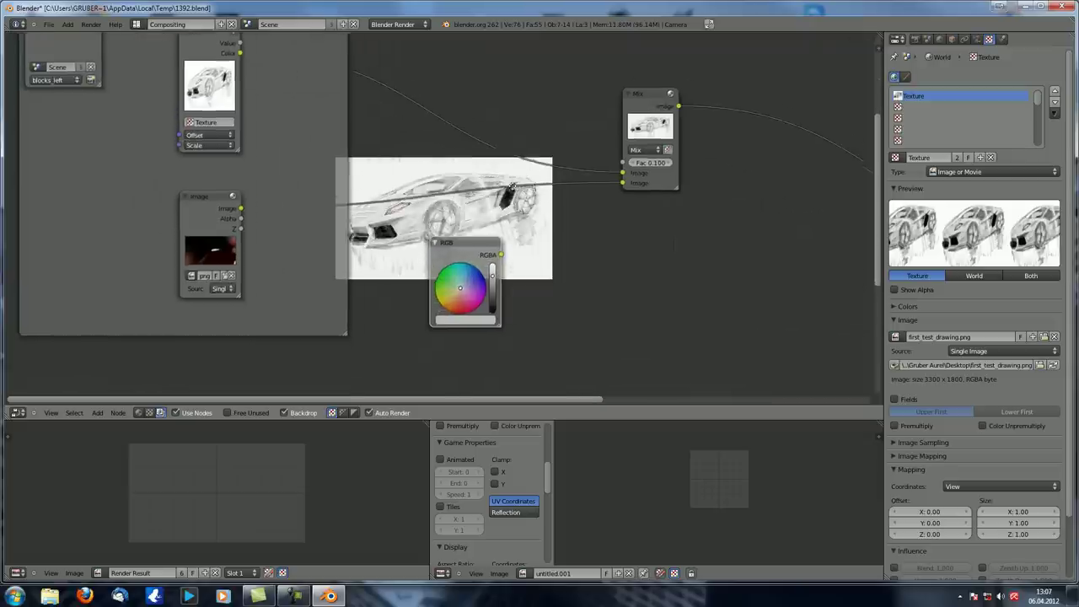
pyautogui.moveTo(498, 201); pyautogui.dragTo(528, 240, button='middle')
pyautogui.moveTo(496, 285); pyautogui.dragTo(504, 35)
pyautogui.scroll(2, 517, 115)
pyautogui.moveTo(517, 115); pyautogui.dragTo(488, 180, button='middle')
pyautogui.moveTo(492, 159); pyautogui.dragTo(465, 162)
# Open the RGB node's colour picker and examine its RGB, HSV and Hex value modes.
pyautogui.click(475, 182)
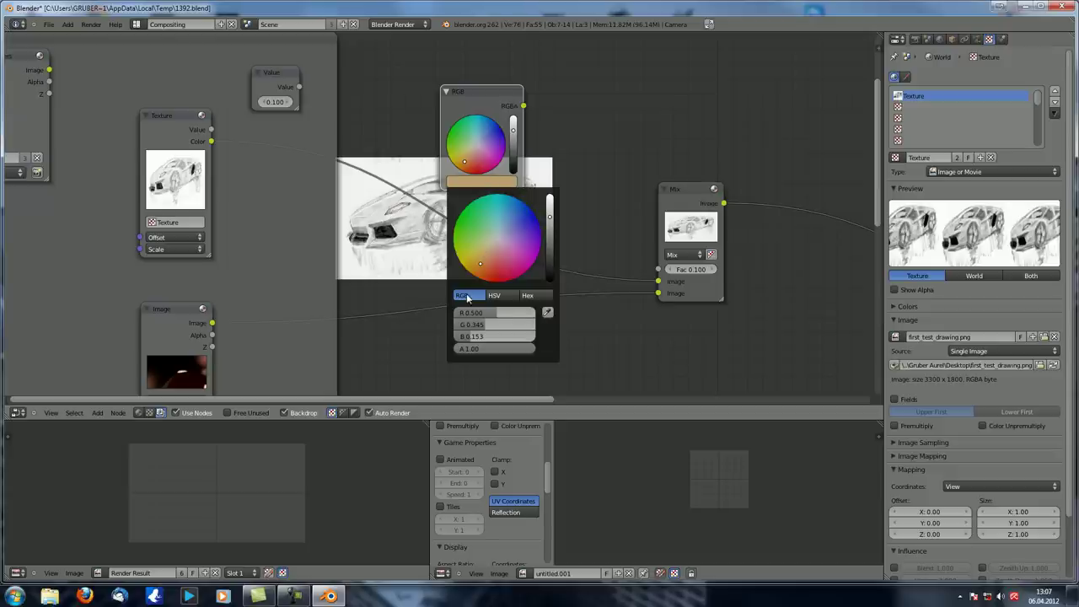
pyautogui.click(495, 296)
pyautogui.click(537, 297)
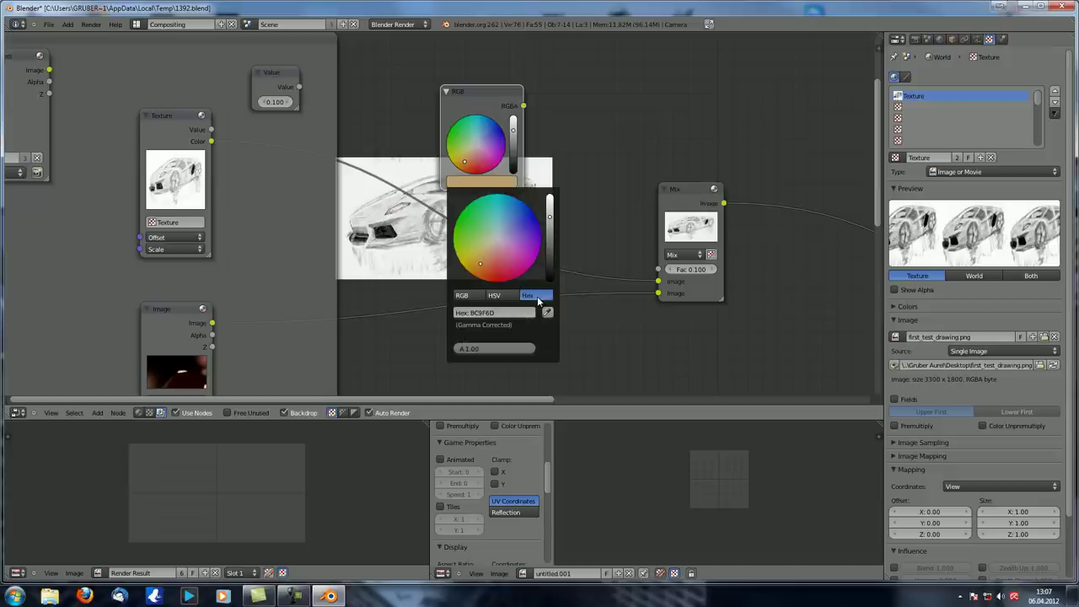
pyautogui.click(460, 297)
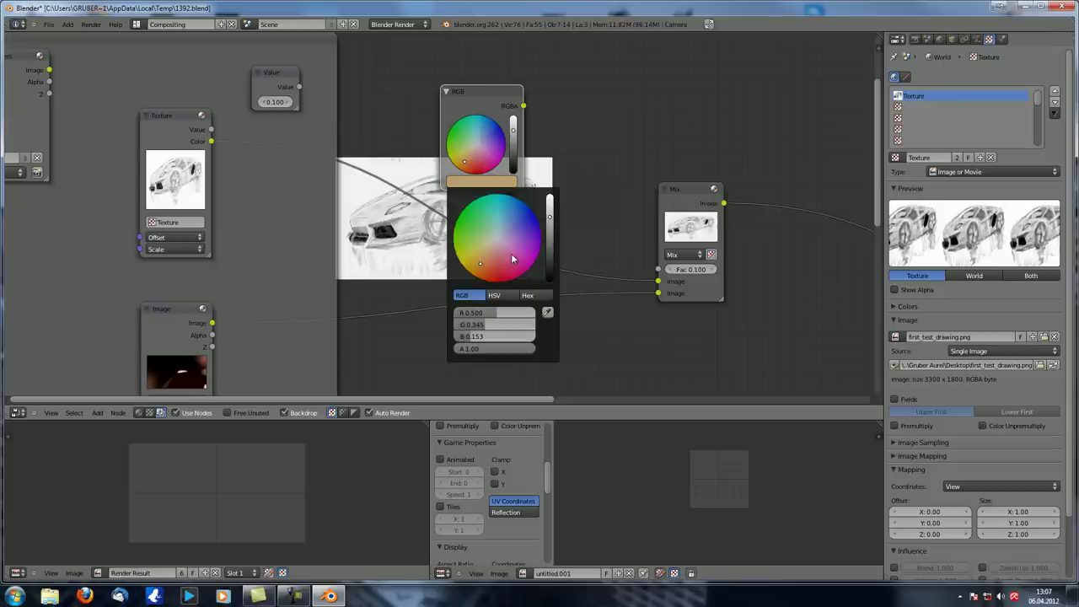
pyautogui.click(533, 296)
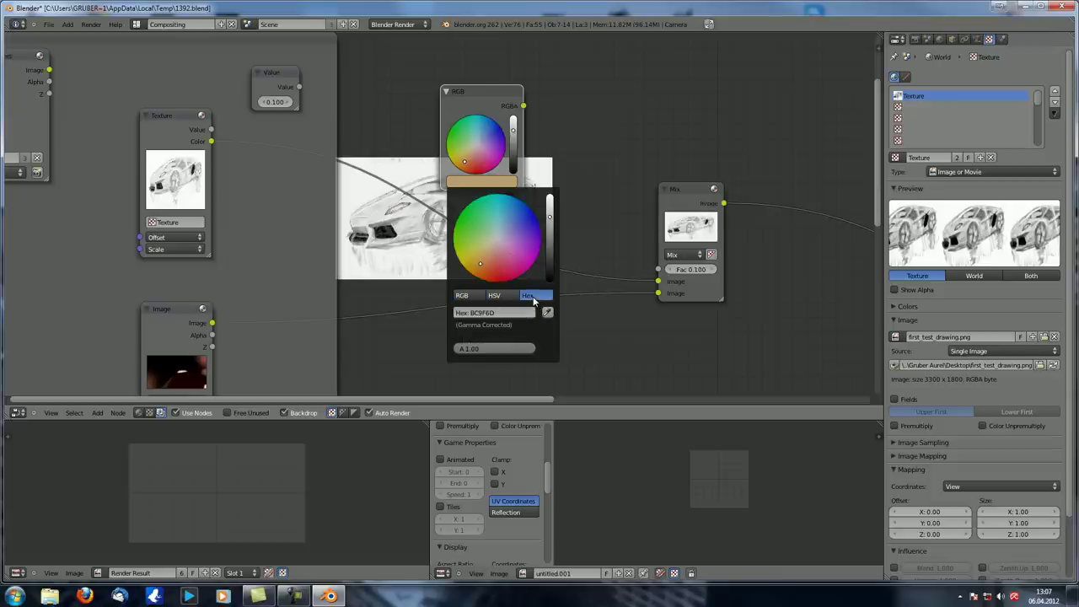
pyautogui.click(500, 314)
pyautogui.click(539, 195)
pyautogui.click(483, 183)
pyautogui.click(463, 296)
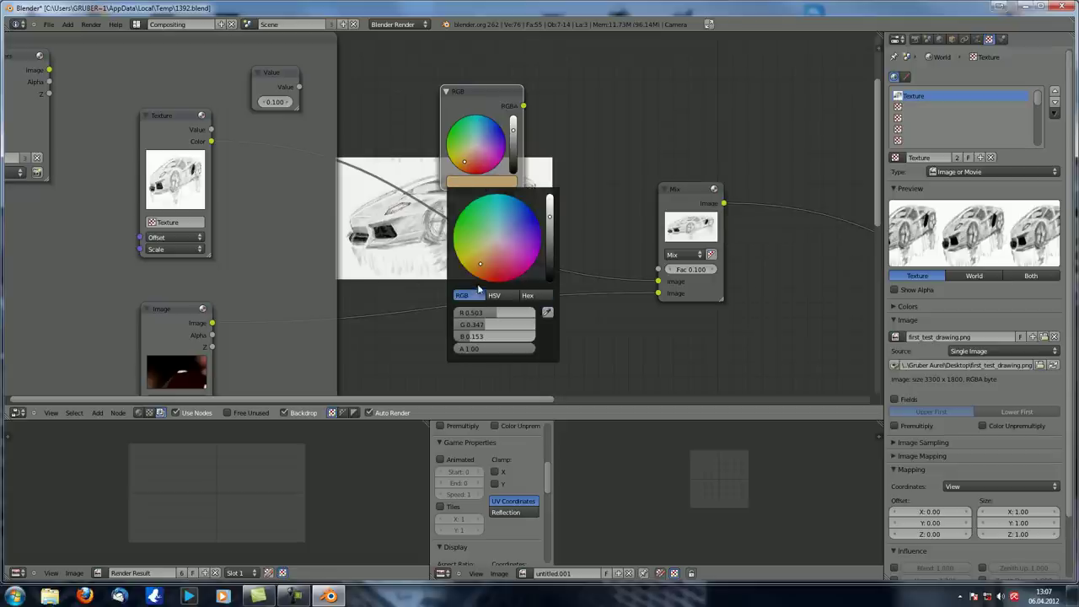
# Change the RGB node's colour to light green.
pyautogui.moveTo(481, 326)
pyautogui.mouseDown()
pyautogui.moveTo(520, 326)
pyautogui.moveTo(515, 342)
pyautogui.moveTo(497, 314)
pyautogui.mouseUp()
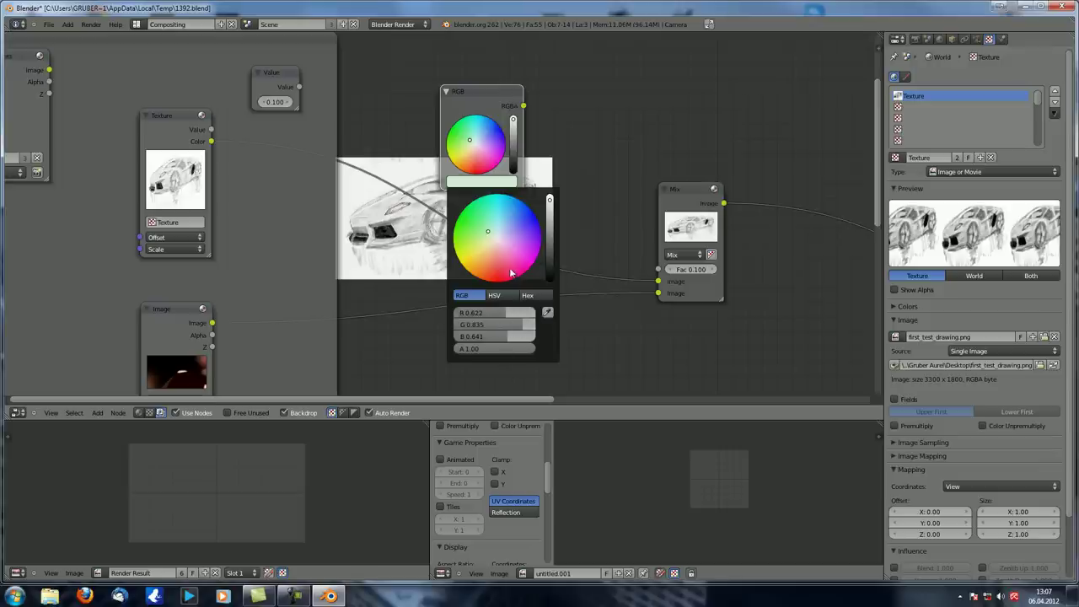
pyautogui.moveTo(469, 145); pyautogui.dragTo(462, 132)
pyautogui.moveTo(525, 105)
pyautogui.mouseDown()
pyautogui.moveTo(639, 97)
pyautogui.moveTo(628, 108)
pyautogui.moveTo(506, 96)
pyautogui.mouseUp()
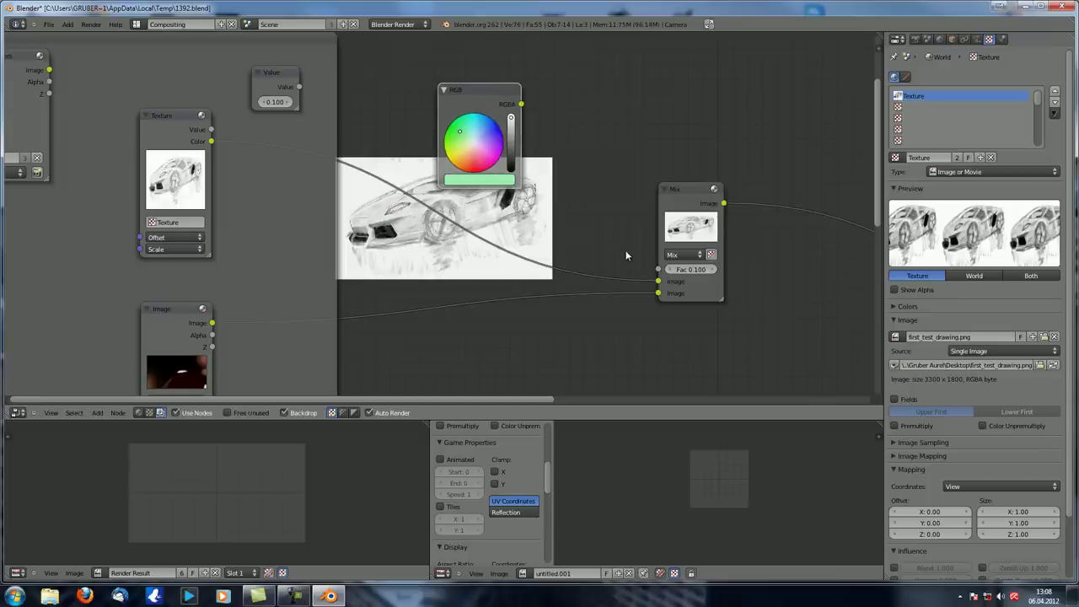
# Replace the Image node's link to the Mix node's lower Image input with the RGB node's output and enlarge the backdrop.
pyautogui.moveTo(658, 296); pyautogui.dragTo(357, 284)
pyautogui.moveTo(521, 105); pyautogui.dragTo(658, 293)
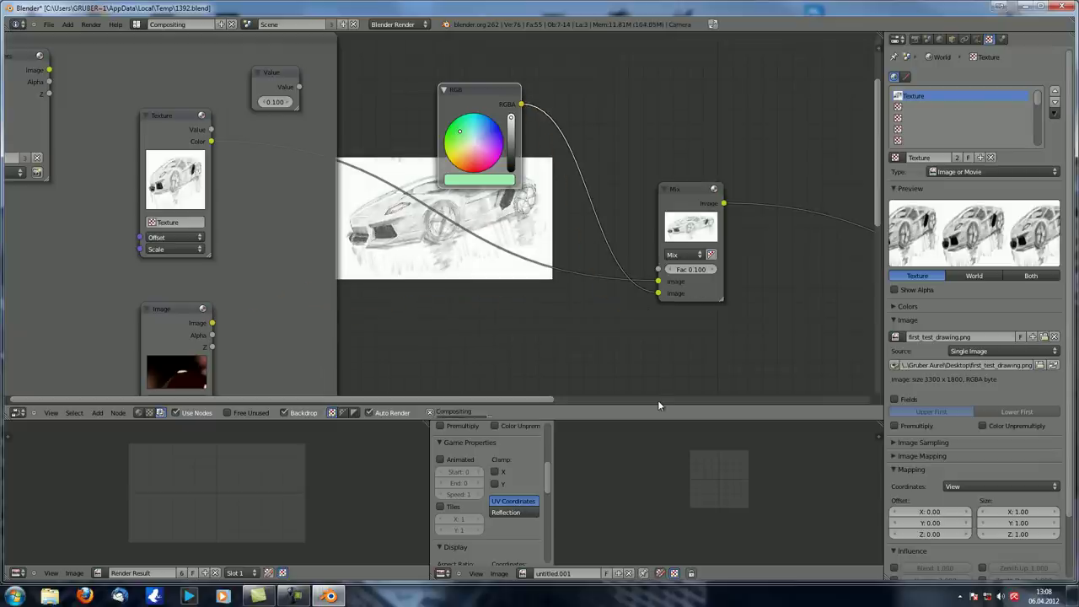
pyautogui.scroll(3, 412, 238)
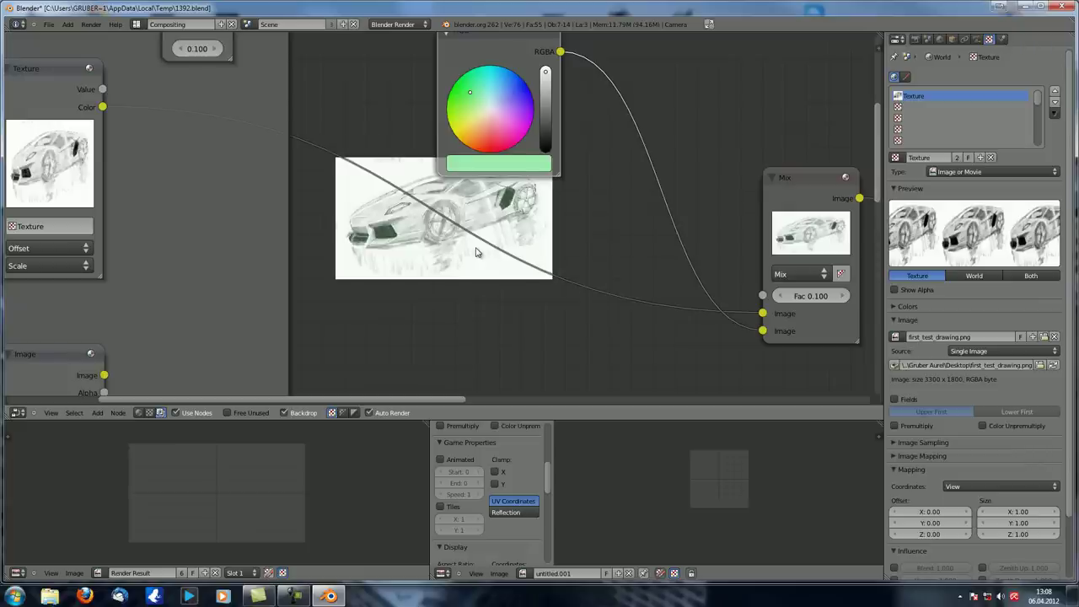
pyautogui.press('v')
pyautogui.press('v')
pyautogui.press('v')
pyautogui.press('v')
pyautogui.press('v')
pyautogui.scroll(-3, 471, 238)
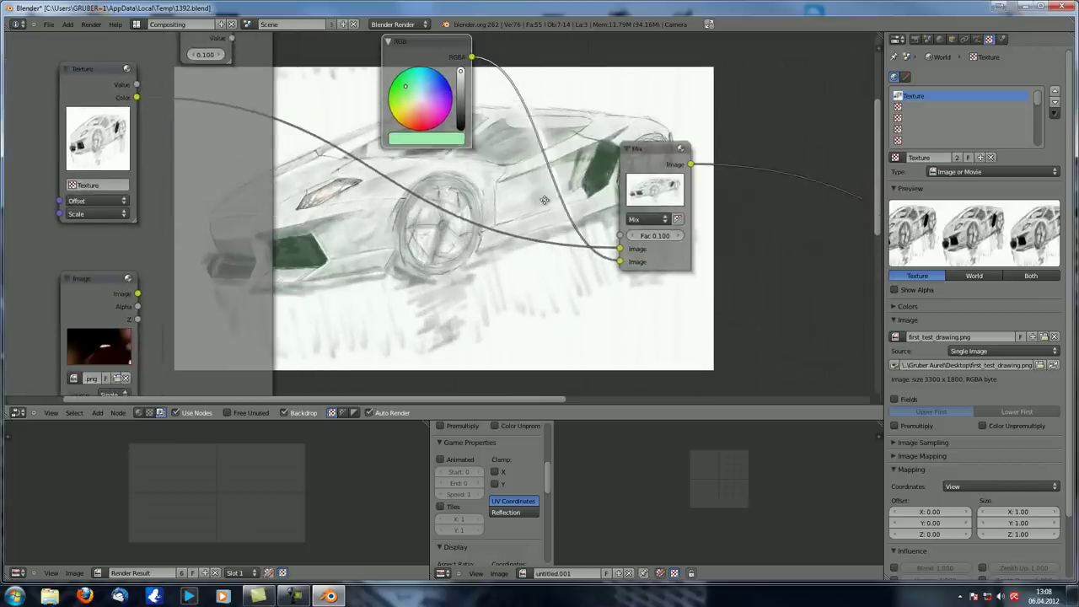
# Unlink the RGB node from the Mix node and set the lower Image input's own colour to bright green.
pyautogui.moveTo(609, 262); pyautogui.dragTo(626, 268)
pyautogui.click(627, 264)
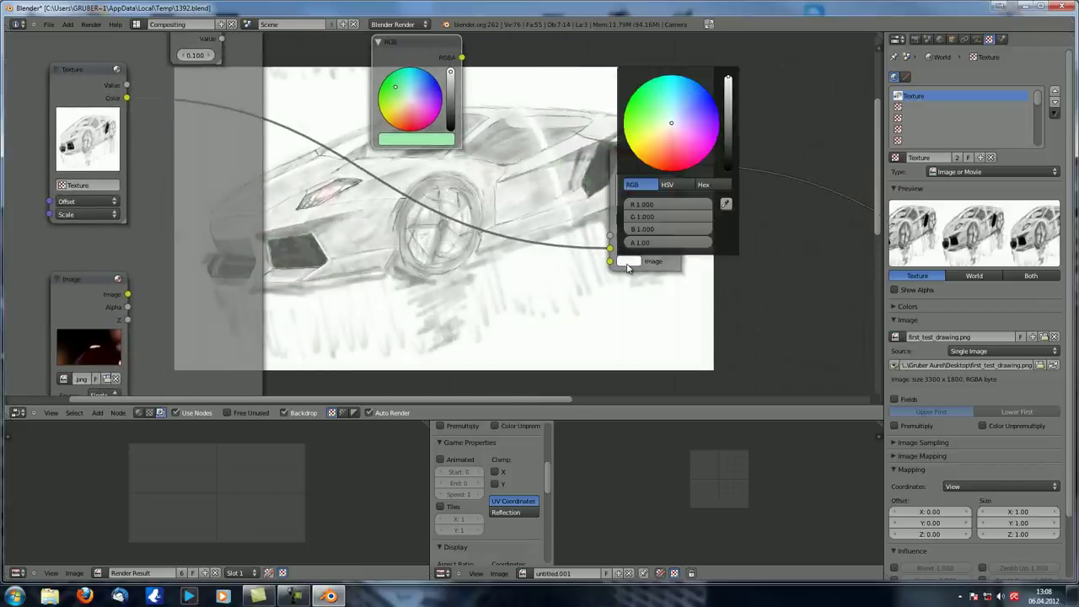
pyautogui.click(639, 104)
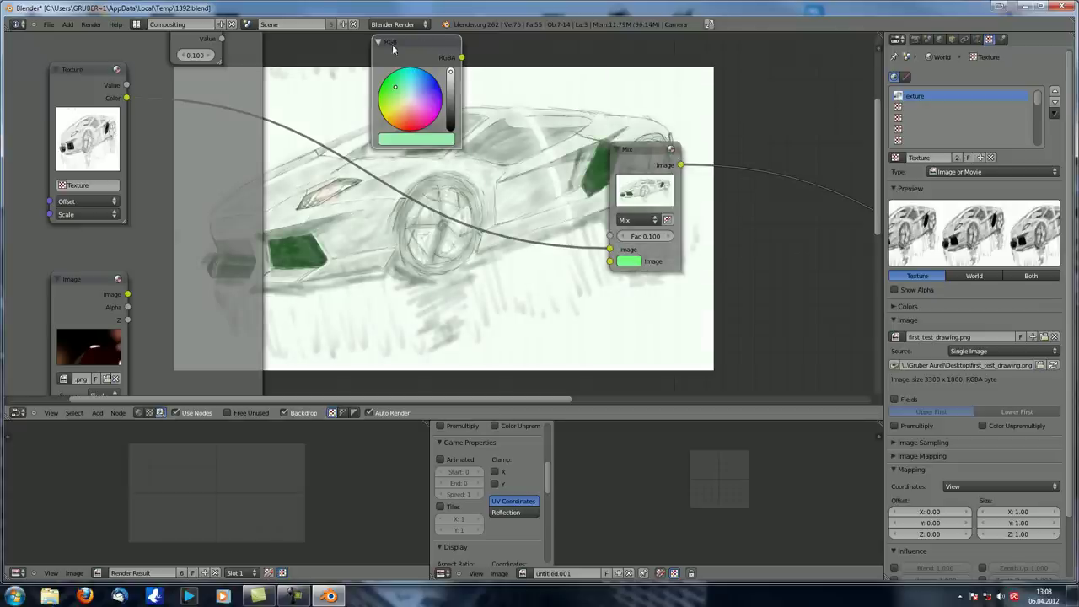
# Cut the Texture link to the Mix node's upper Image input and link the light green RGB node there instead.
pyautogui.moveTo(610, 250); pyautogui.dragTo(626, 262)
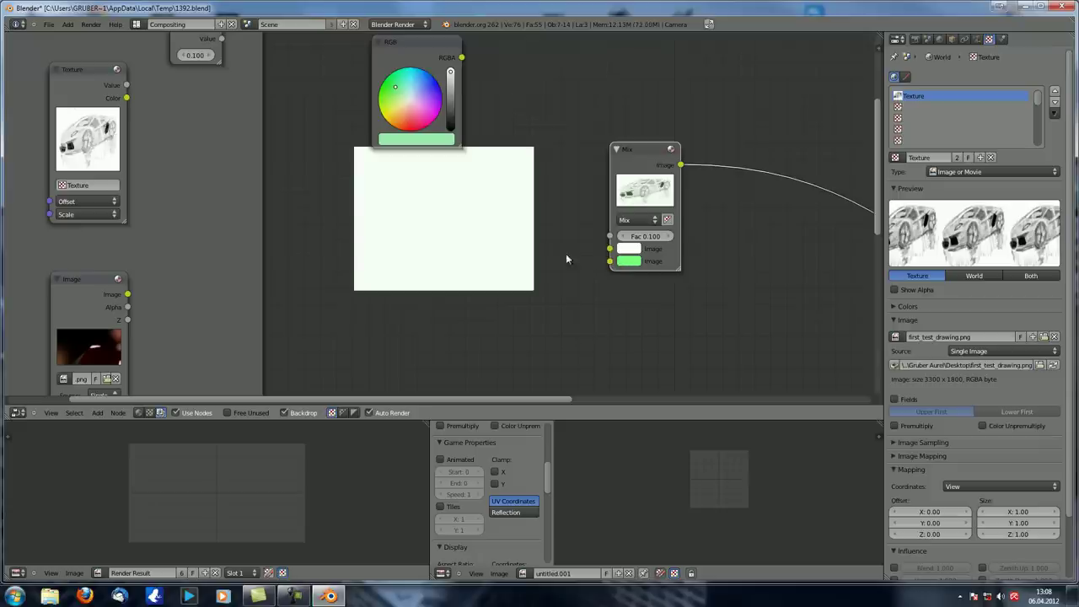
pyautogui.moveTo(127, 98); pyautogui.dragTo(610, 249)
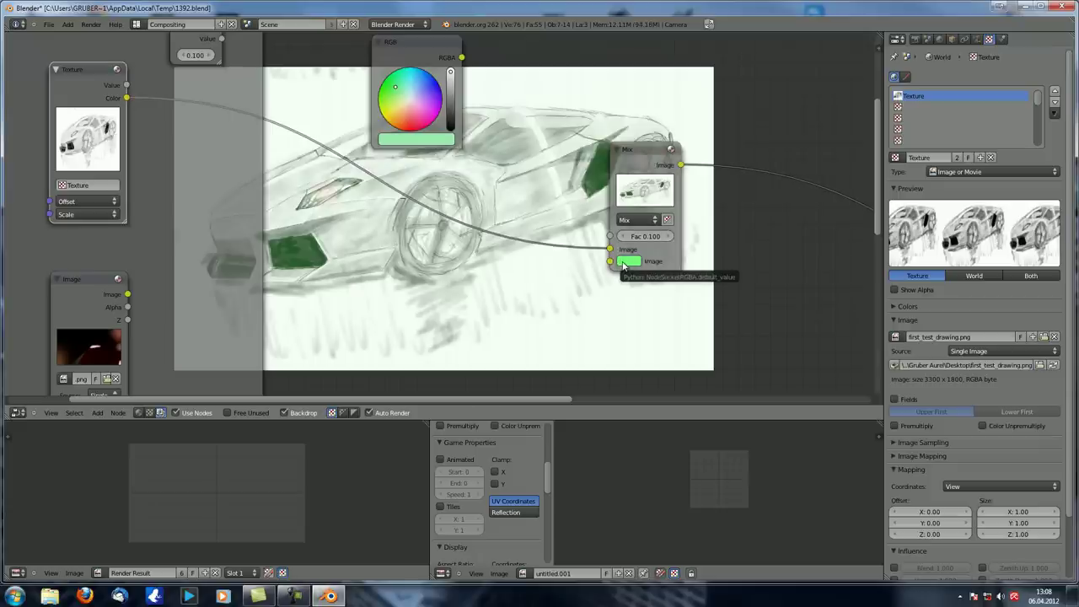
pyautogui.moveTo(396, 42); pyautogui.dragTo(387, 239)
pyautogui.keyDown('ctrl'); pyautogui.moveTo(350, 199); pyautogui.dragTo(403, 145); pyautogui.keyUp('ctrl')
pyautogui.moveTo(450, 255); pyautogui.dragTo(610, 249)
# Duplicate the RGB node in light red, link the copy to the Mix node's lower Image input and set Fac to 0.518.
pyautogui.moveTo(413, 240); pyautogui.dragTo(407, 133)
pyautogui.hotkey('shift', 'd')
pyautogui.click(409, 285)
pyautogui.click(393, 376)
pyautogui.moveTo(441, 311); pyautogui.dragTo(610, 262)
pyautogui.moveTo(549, 306); pyautogui.dragTo(335, 144, button='middle')
pyautogui.moveTo(433, 143); pyautogui.dragTo(490, 140, button='middle')
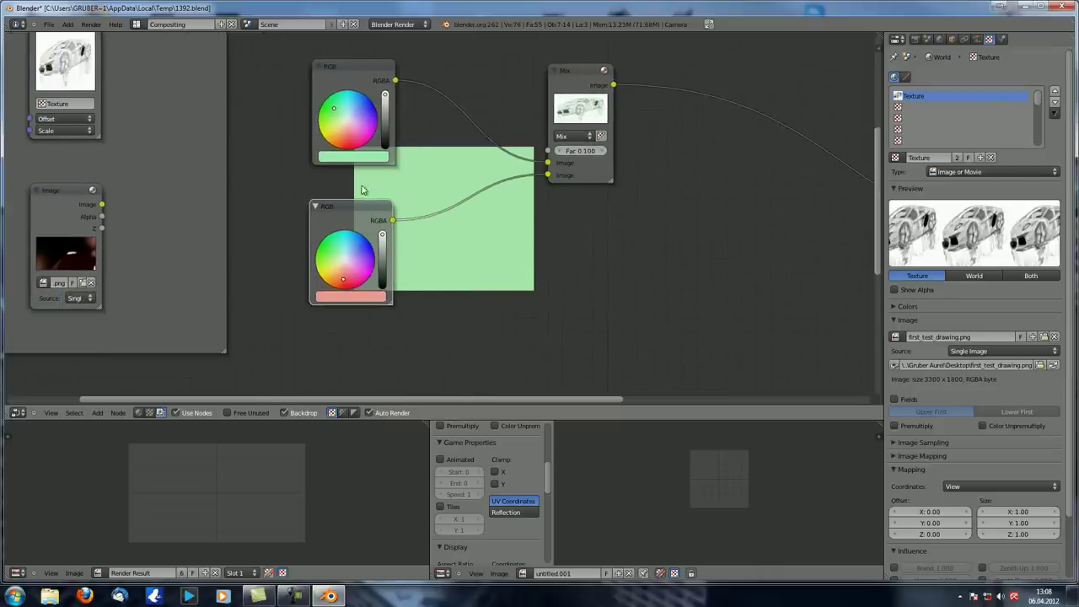
pyautogui.moveTo(575, 151); pyautogui.dragTo(673, 153)
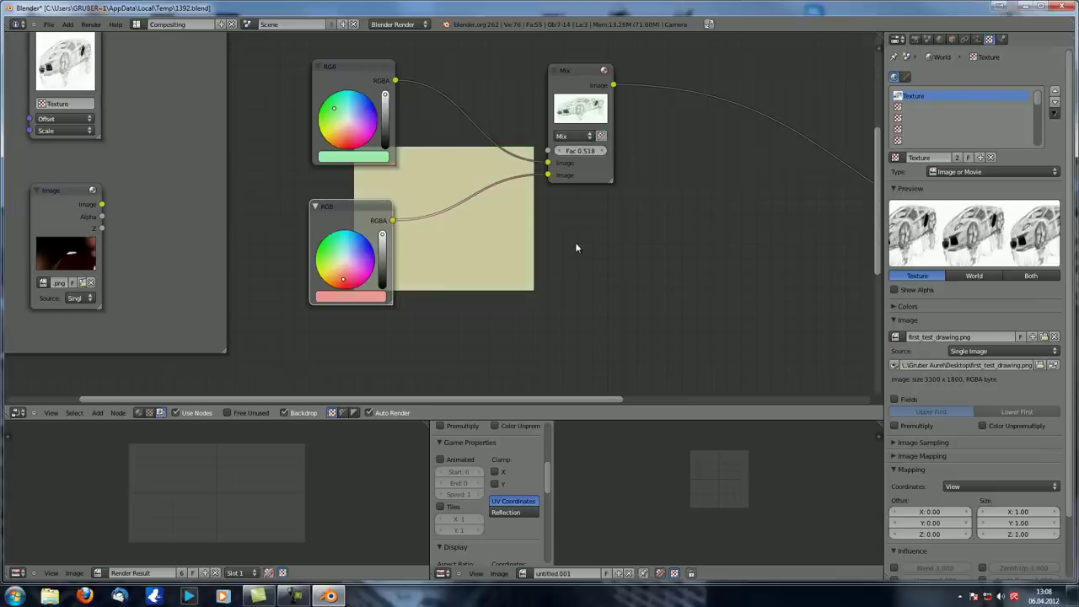
# Relink the Mix node with the Texture Color in its upper Image input and the light green RGB node in the lower one.
pyautogui.moveTo(436, 255); pyautogui.dragTo(478, 320, button='middle')
pyautogui.scroll(-4, 268, 164)
pyautogui.moveTo(330, 170); pyautogui.dragTo(389, 177, button='middle')
pyautogui.moveTo(262, 129); pyautogui.dragTo(591, 242)
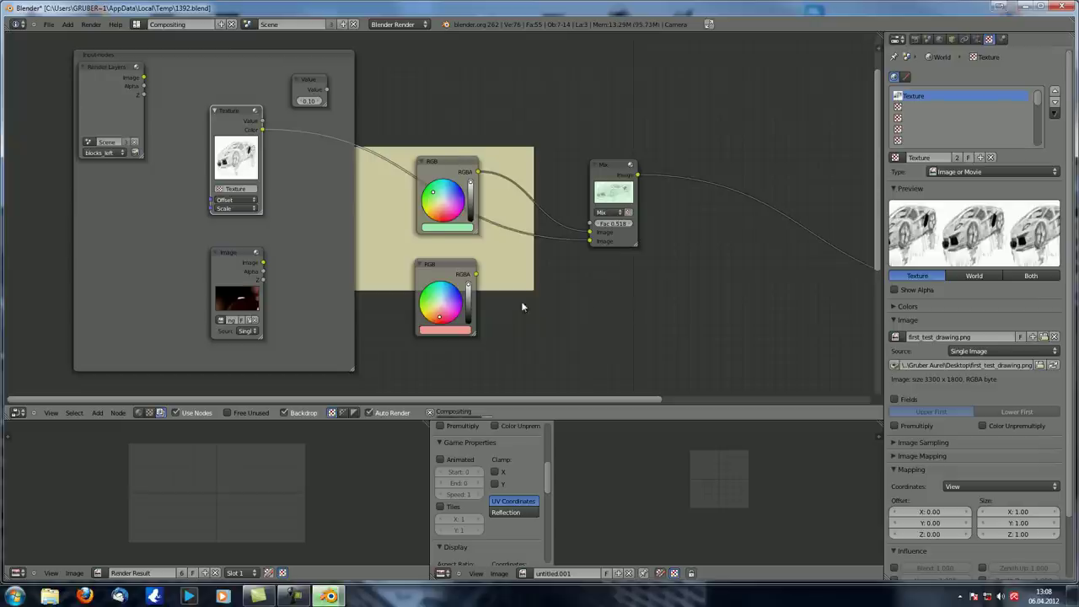
pyautogui.moveTo(450, 274); pyautogui.dragTo(434, 283)
pyautogui.moveTo(588, 242); pyautogui.dragTo(590, 232)
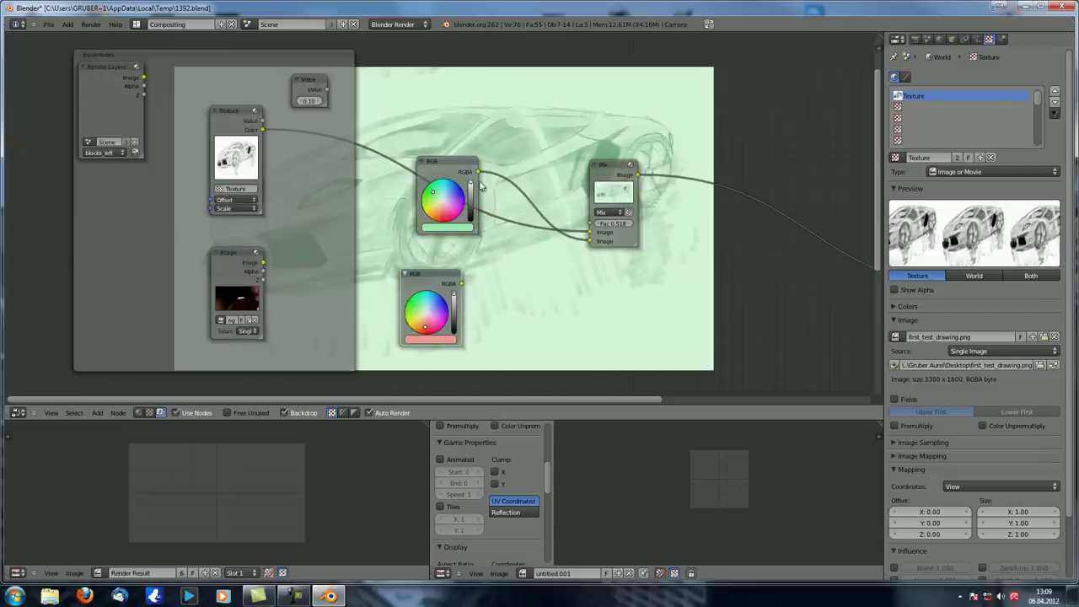
pyautogui.moveTo(432, 172); pyautogui.dragTo(510, 263)
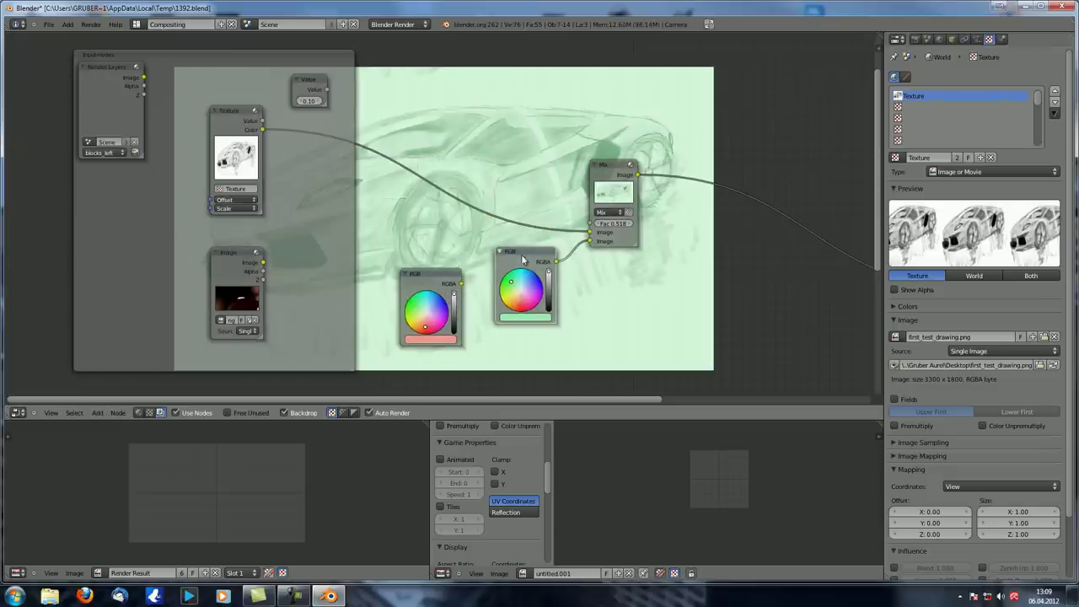
# Delete the light green RGB node with the Mix input links, and move the light red RGB node below Render Layers in the input frame.
pyautogui.keyDown('ctrl'); pyautogui.moveTo(573, 222); pyautogui.dragTo(587, 263); pyautogui.keyUp('ctrl')
pyautogui.press('x')
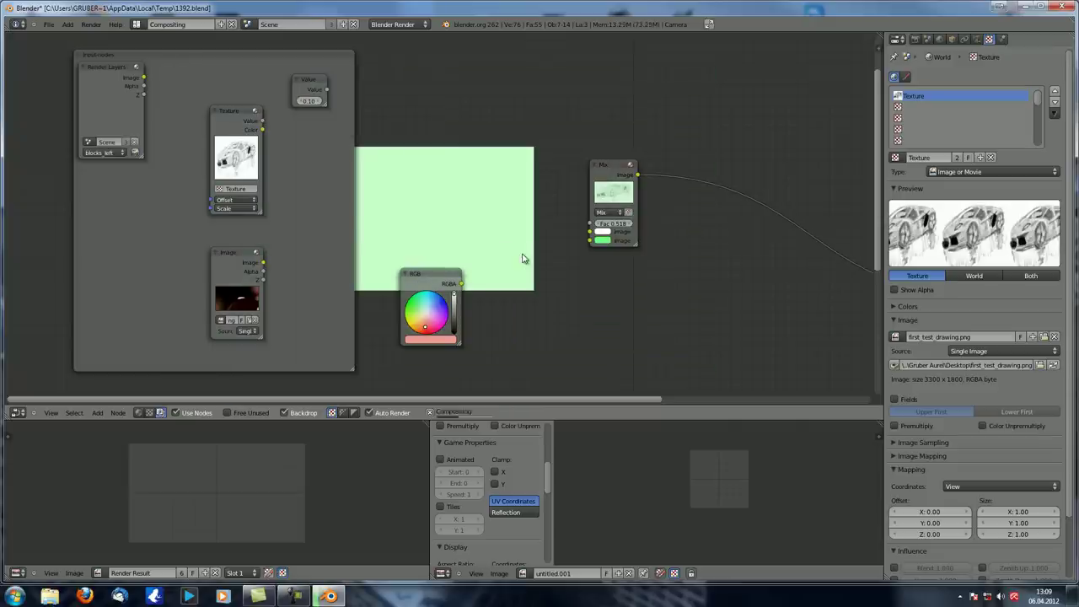
pyautogui.moveTo(435, 279); pyautogui.dragTo(112, 176)
# Add a Time input node between the input nodes frame and the Mix node.
pyautogui.hotkey('shift', 'a')
pyautogui.moveTo(469, 216)
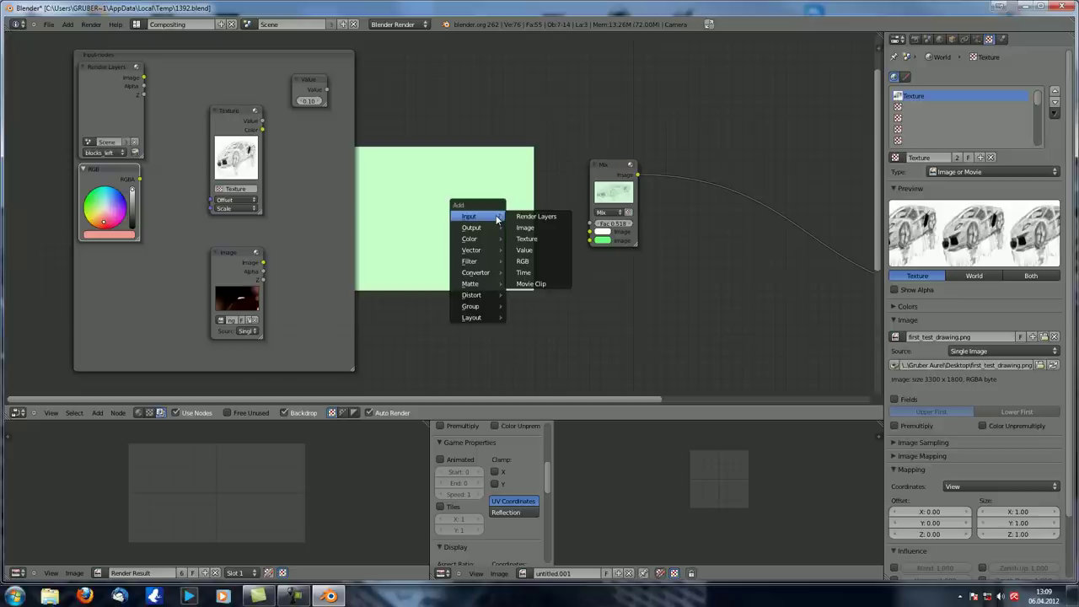
pyautogui.click(524, 272)
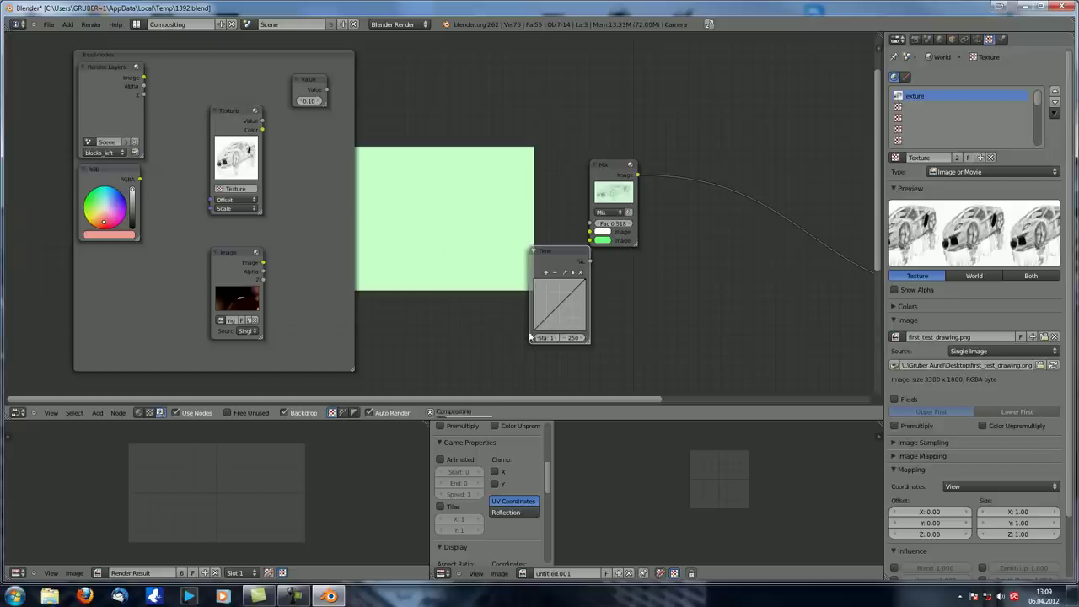
pyautogui.click(467, 199)
pyautogui.scroll(5, 544, 270)
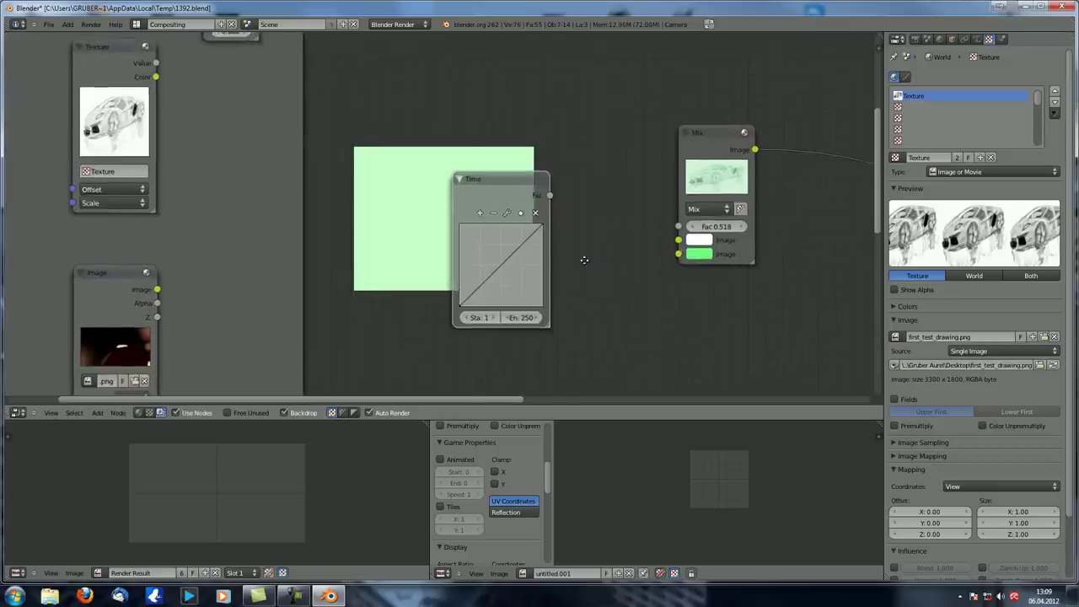
pyautogui.moveTo(616, 275); pyautogui.dragTo(538, 237, button='middle')
pyautogui.moveTo(413, 134); pyautogui.dragTo(415, 11)
pyautogui.scroll(-3, 504, 245)
pyautogui.moveTo(506, 246); pyautogui.dragTo(530, 292, button='middle')
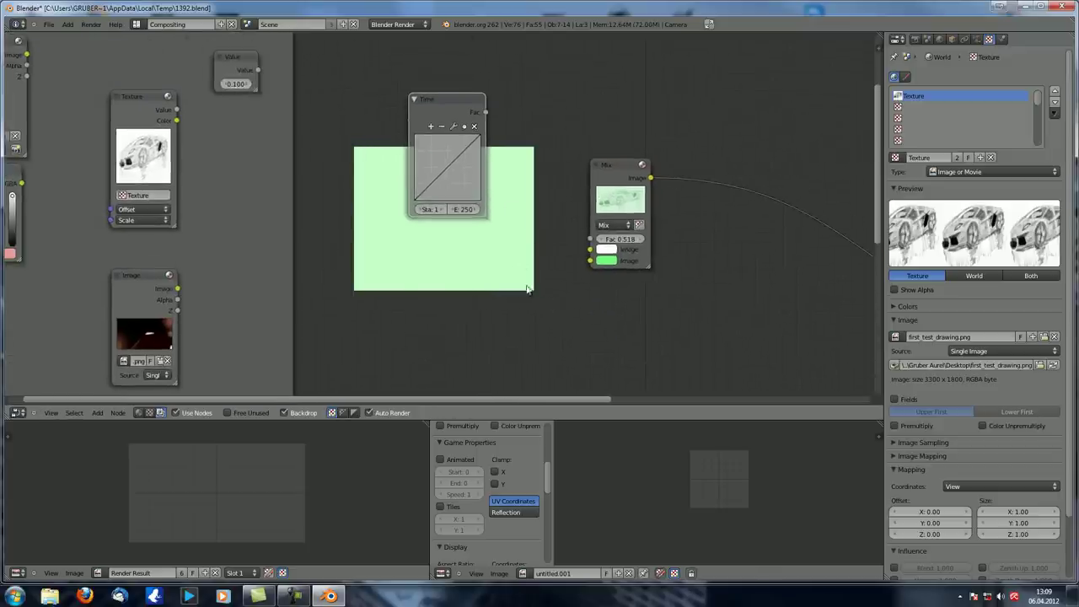
# Link the Texture Color and the Image node to the Mix node's upper and lower Image inputs, and the Time node to its Fac.
pyautogui.moveTo(177, 120); pyautogui.dragTo(590, 250)
pyautogui.moveTo(178, 289)
pyautogui.mouseDown()
pyautogui.moveTo(559, 291)
pyautogui.moveTo(591, 263)
pyautogui.moveTo(589, 276)
pyautogui.mouseUp()
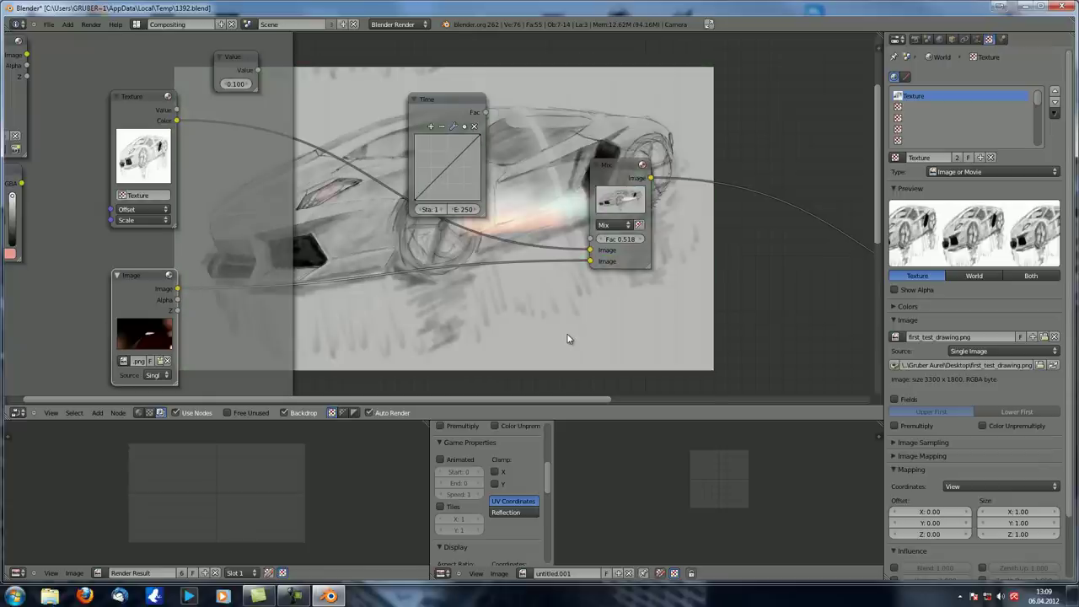
pyautogui.moveTo(589, 260); pyautogui.dragTo(601, 268)
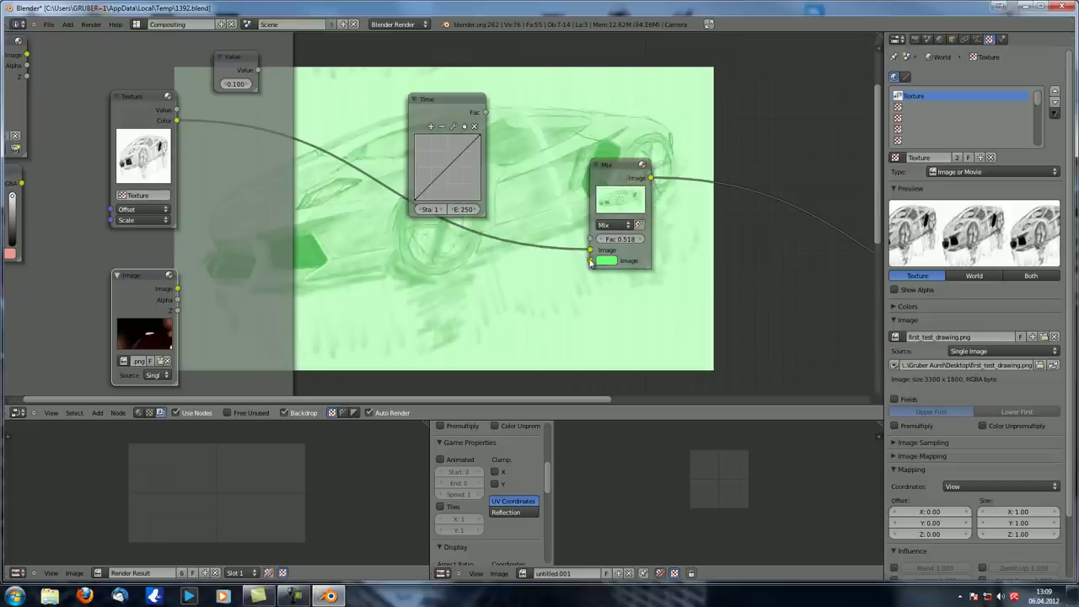
pyautogui.moveTo(177, 288); pyautogui.dragTo(595, 263)
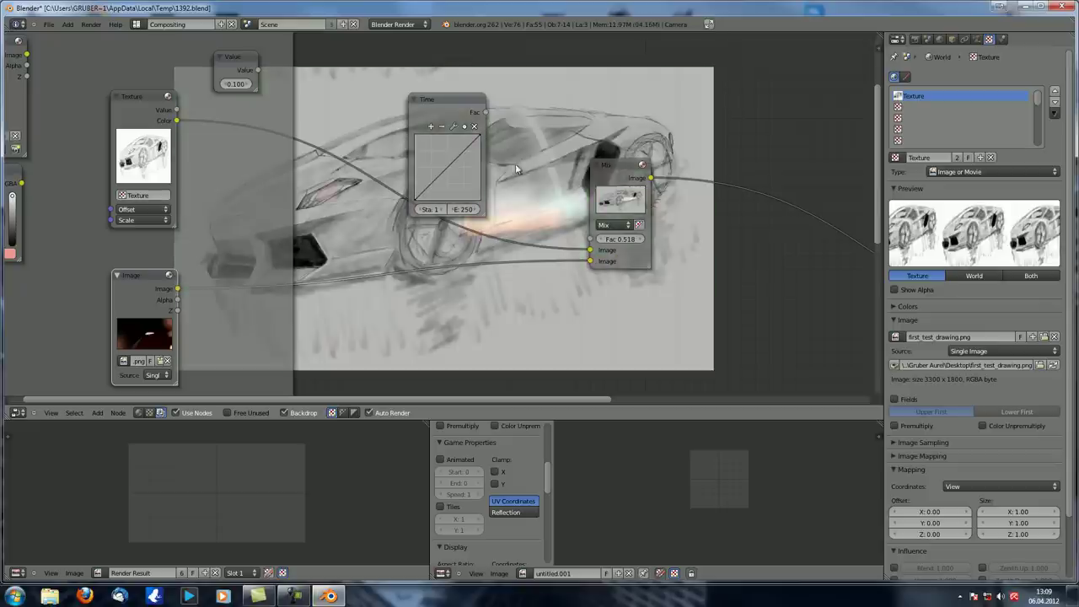
pyautogui.moveTo(444, 121); pyautogui.dragTo(439, 87)
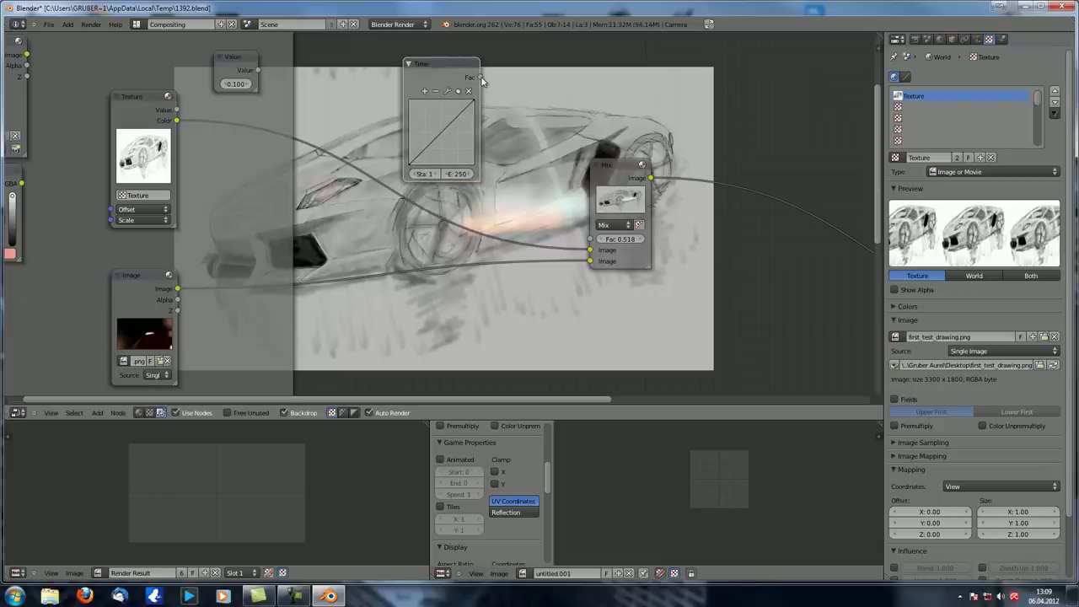
pyautogui.moveTo(480, 78); pyautogui.dragTo(591, 241)
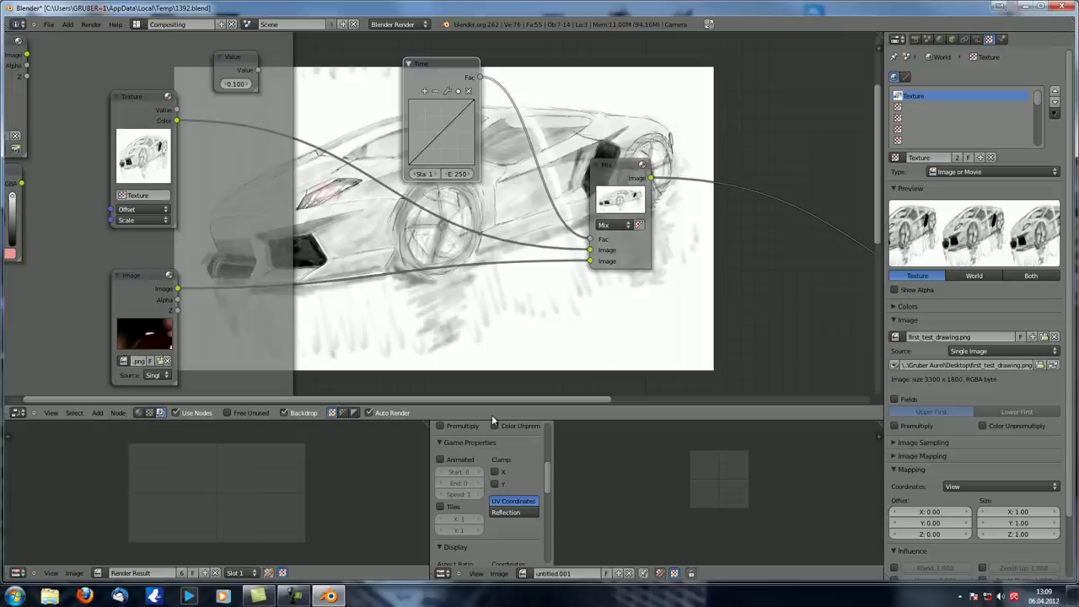
# Switch the UV/Image Editor area below the node editor to a Timeline.
pyautogui.click(438, 577)
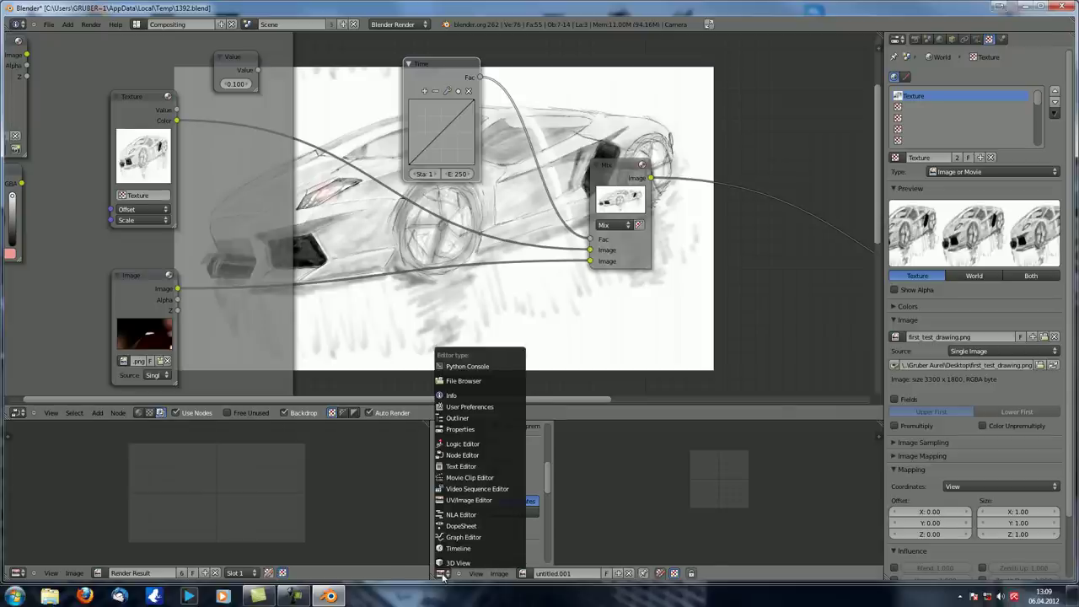
pyautogui.click(461, 546)
pyautogui.scroll(6, 670, 515)
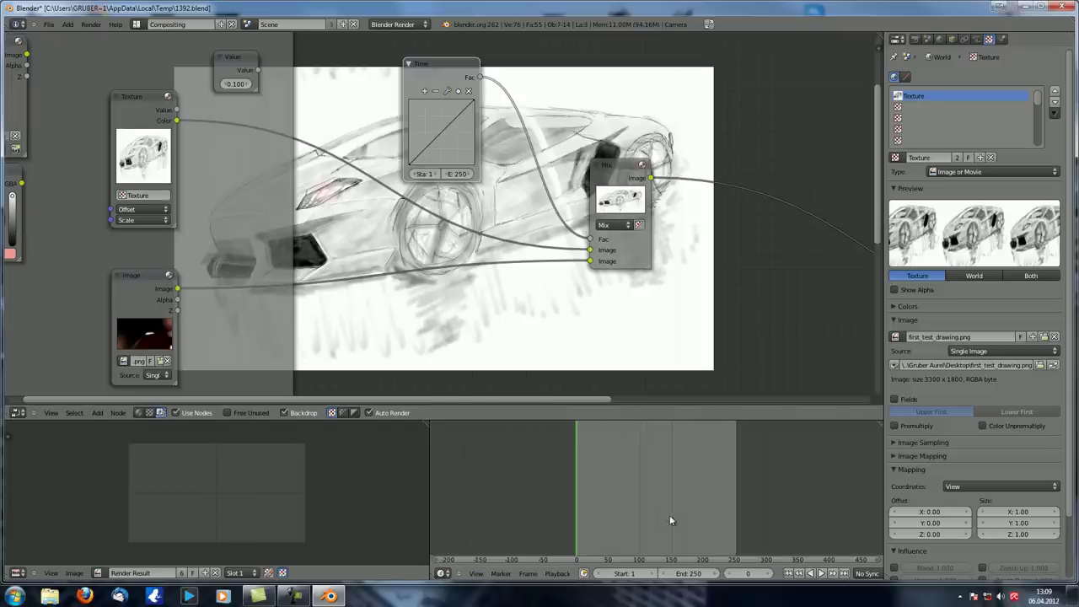
# Reposition the Time node and scrub the timeline to frames 124 and 250 to preview its effect on the Mix result.
pyautogui.scroll(2, 456, 173)
pyautogui.moveTo(456, 173); pyautogui.dragTo(444, 254, button='middle')
pyautogui.moveTo(419, 94); pyautogui.dragTo(407, 68)
pyautogui.scroll(-1, 523, 292)
pyautogui.moveTo(513, 285); pyautogui.dragTo(467, 252, button='middle')
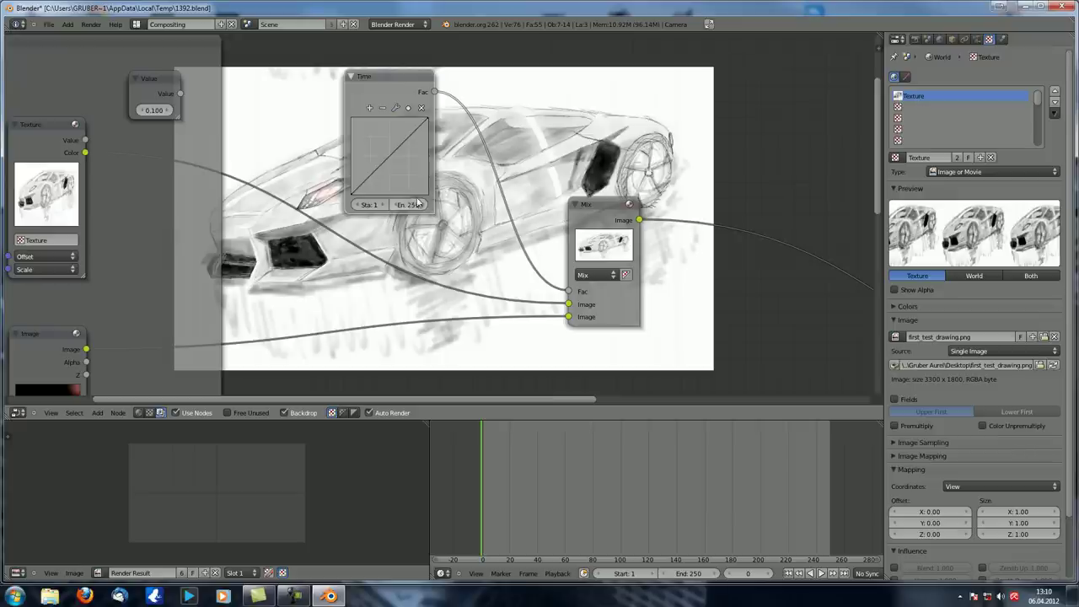
pyautogui.moveTo(486, 509); pyautogui.dragTo(655, 518)
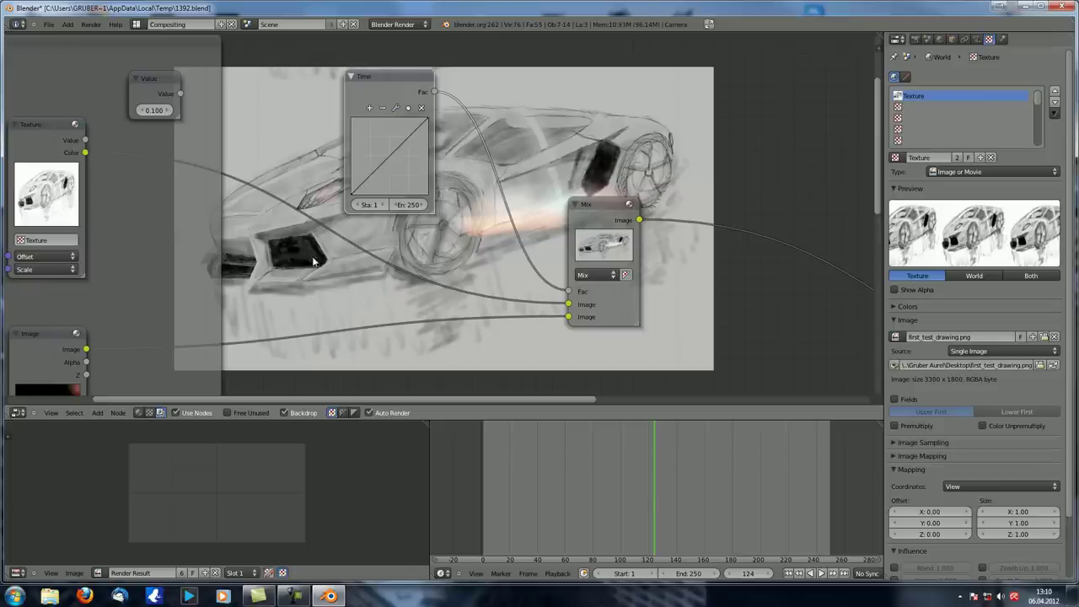
pyautogui.moveTo(657, 500); pyautogui.dragTo(831, 512)
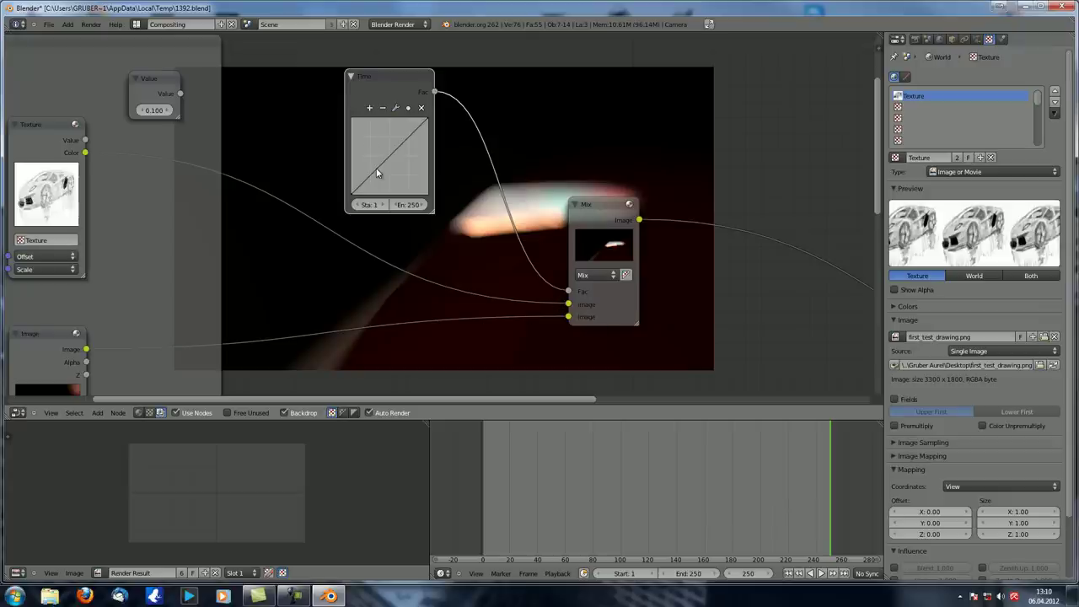
# Reshape the Time node's curve into a symmetrical arch by adding two raised points, checking the mix over the timeline.
pyautogui.moveTo(375, 171)
pyautogui.mouseDown()
pyautogui.moveTo(369, 155)
pyautogui.moveTo(400, 172)
pyautogui.moveTo(373, 151)
pyautogui.mouseUp()
pyautogui.click(485, 496)
pyautogui.moveTo(485, 497)
pyautogui.mouseDown()
pyautogui.moveTo(470, 497)
pyautogui.moveTo(833, 499)
pyautogui.mouseUp()
pyautogui.moveTo(431, 127)
pyautogui.mouseDown()
pyautogui.moveTo(440, 227)
pyautogui.moveTo(412, 174)
pyautogui.mouseUp()
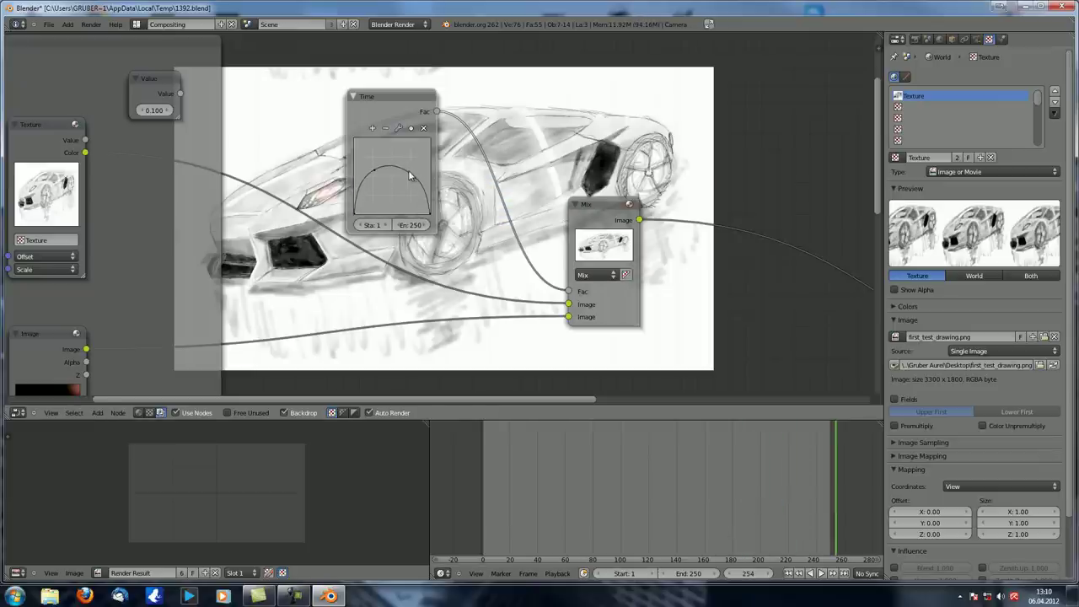
# Scrub the timeline from frame 0 to frame 127 to preview the arched Time curve's effect on the mix.
pyautogui.click(458, 499)
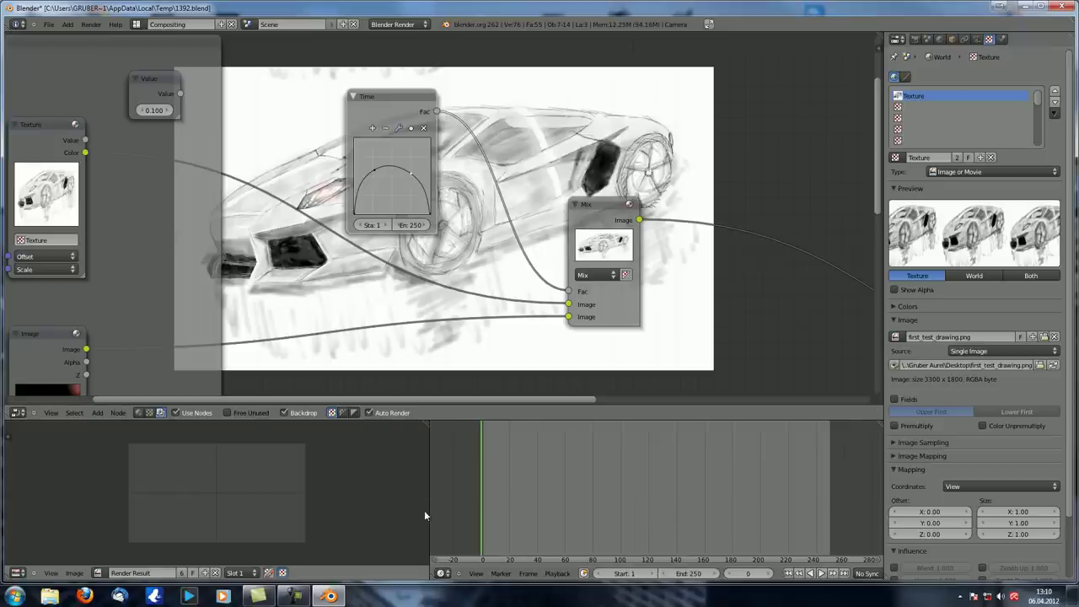
pyautogui.moveTo(499, 489)
pyautogui.mouseDown()
pyautogui.moveTo(833, 531)
pyautogui.moveTo(650, 524)
pyautogui.mouseUp()
pyautogui.scroll(-2, 388, 97)
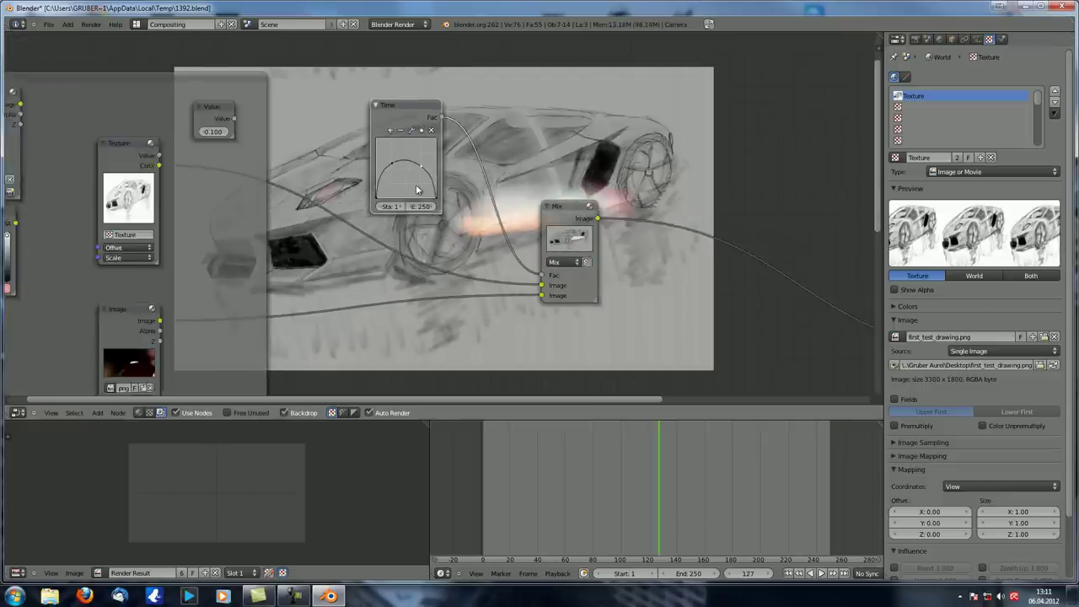
# Cut the links into the Mix node and move the Time node below the RGB node in the input nodes frame.
pyautogui.moveTo(412, 167); pyautogui.dragTo(515, 113, button='middle')
pyautogui.keyDown('ctrl'); pyautogui.moveTo(619, 74); pyautogui.dragTo(612, 232); pyautogui.keyUp('ctrl')
pyautogui.moveTo(529, 56); pyautogui.dragTo(165, 241)
pyautogui.scroll(2, 581, 251)
# Add a Movie Clip input node and place it below the Value node, beside the Texture node in the input nodes frame.
pyautogui.hotkey('shift', 'a')
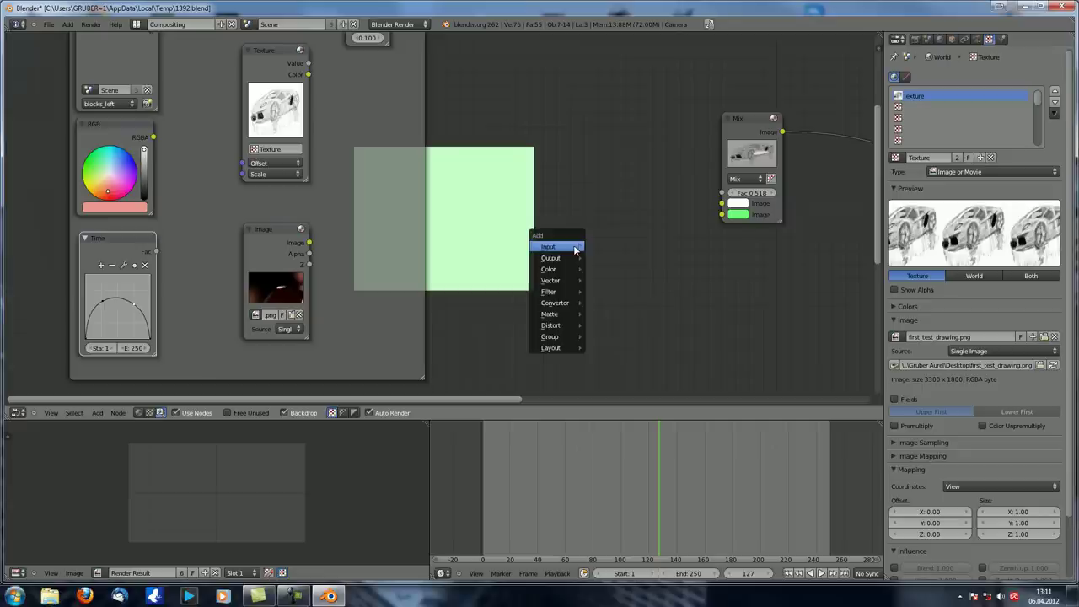
pyautogui.moveTo(576, 251)
pyautogui.click(611, 313)
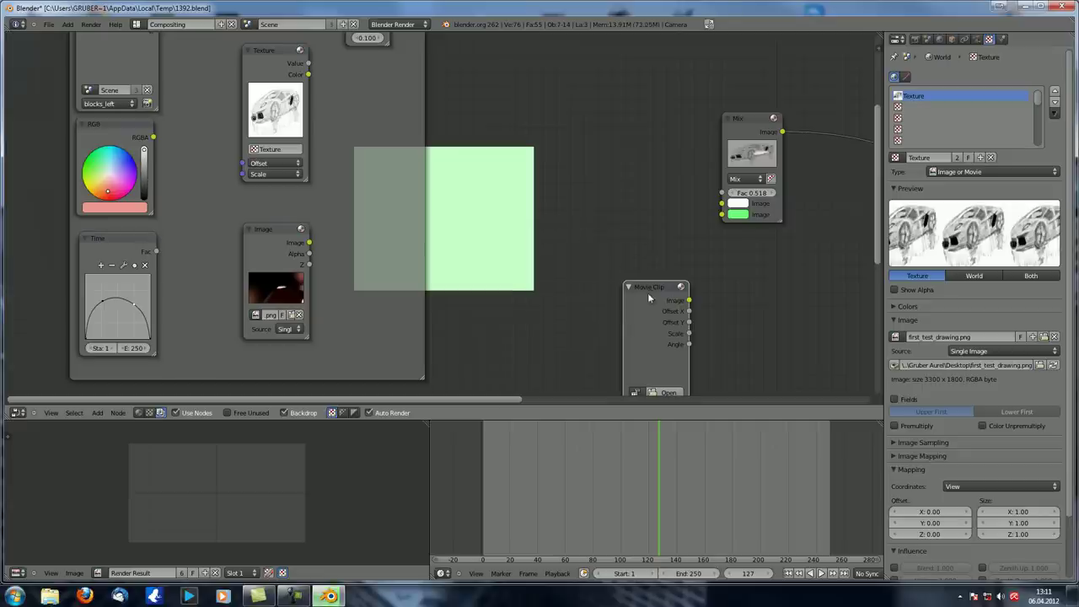
pyautogui.click(337, 89)
pyautogui.scroll(3, 342, 152)
pyautogui.moveTo(379, 296); pyautogui.dragTo(609, 405, button='middle')
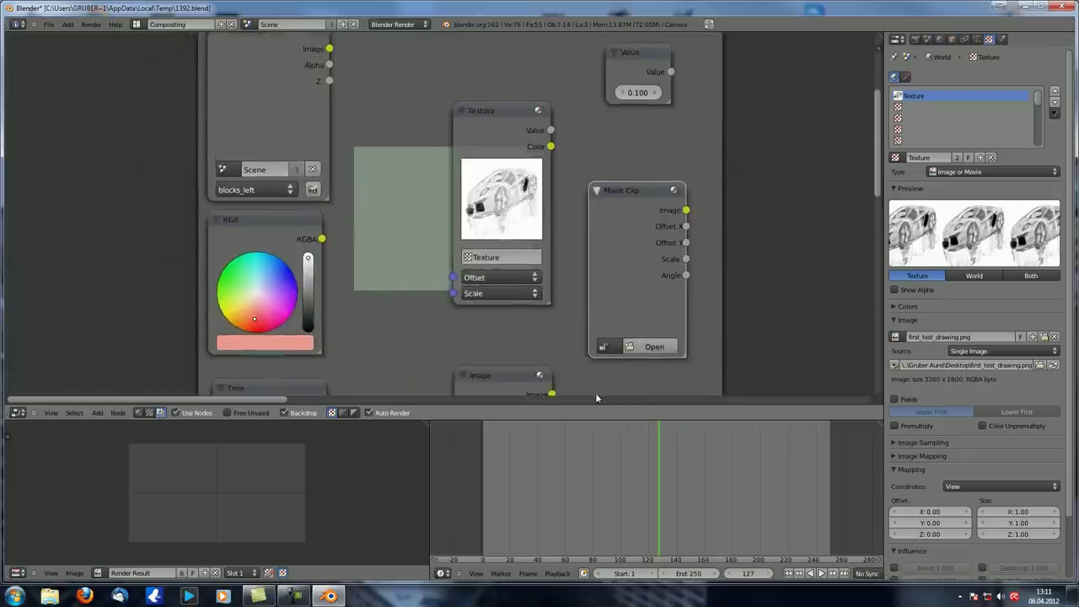
pyautogui.scroll(-2, 587, 261)
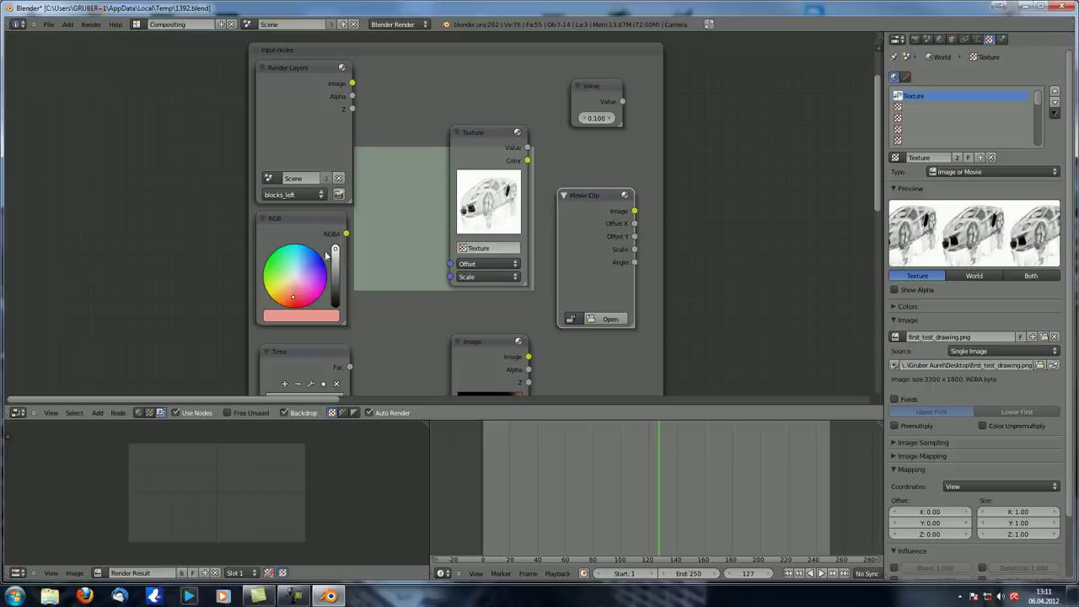
pyautogui.scroll(-1, 430, 291)
pyautogui.moveTo(431, 291); pyautogui.dragTo(378, 204, button='middle')
pyautogui.click(445, 359)
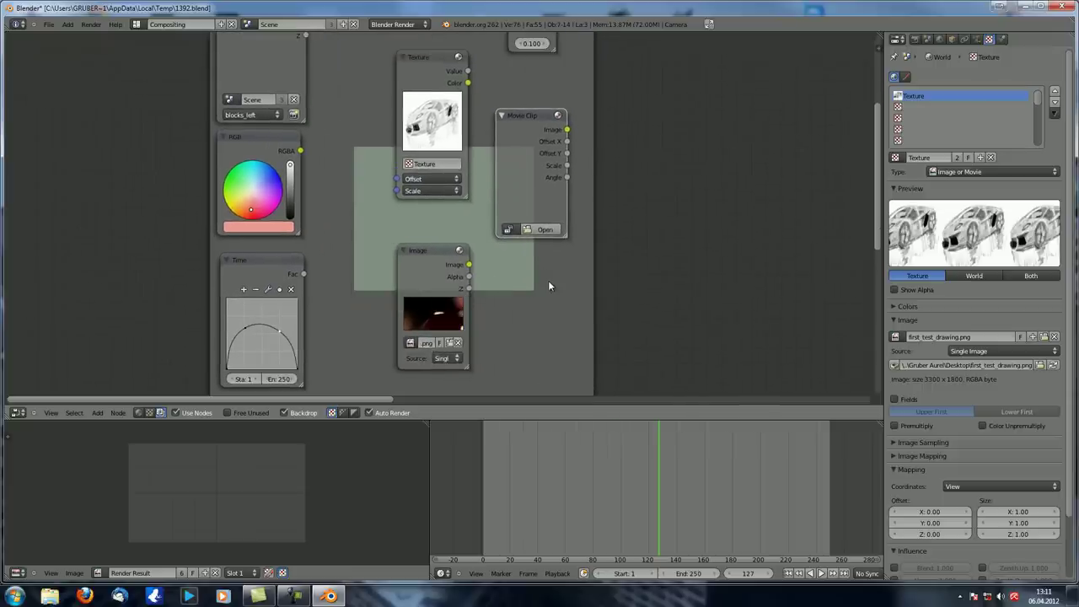
pyautogui.click(553, 274)
# Connect the Movie Clip node to the Viewer and load 0001-1050.avi from the Neuer Ordner folder into it.
pyautogui.scroll(5, 558, 276)
pyautogui.moveTo(524, 274); pyautogui.dragTo(288, 306, button='middle')
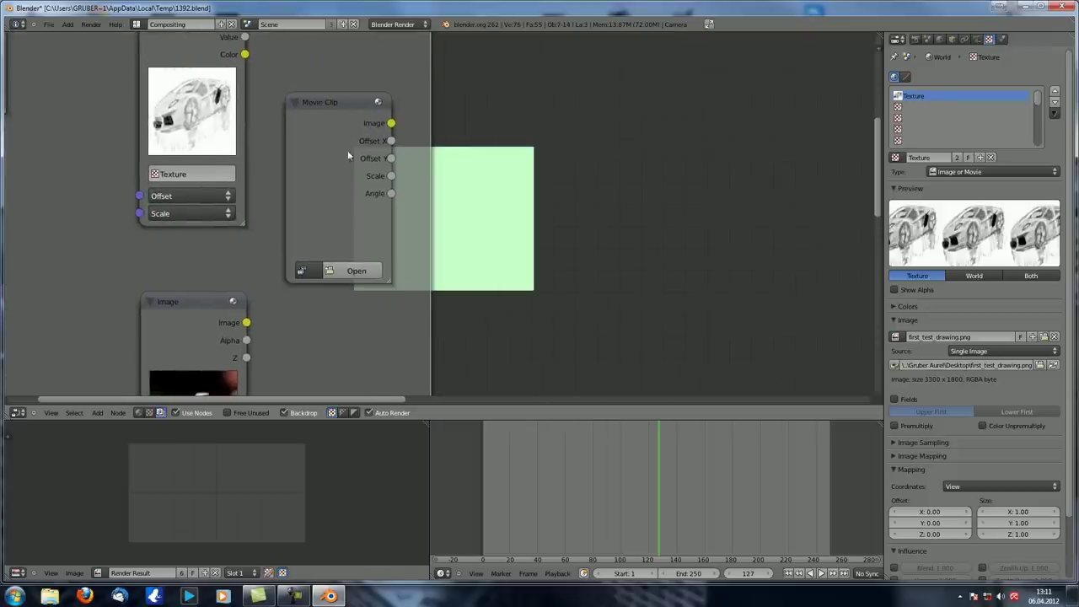
pyautogui.keyDown('ctrl'); pyautogui.keyDown('shift'); pyautogui.click(341, 106); pyautogui.keyUp('shift'); pyautogui.keyUp('ctrl')
pyautogui.click(356, 271)
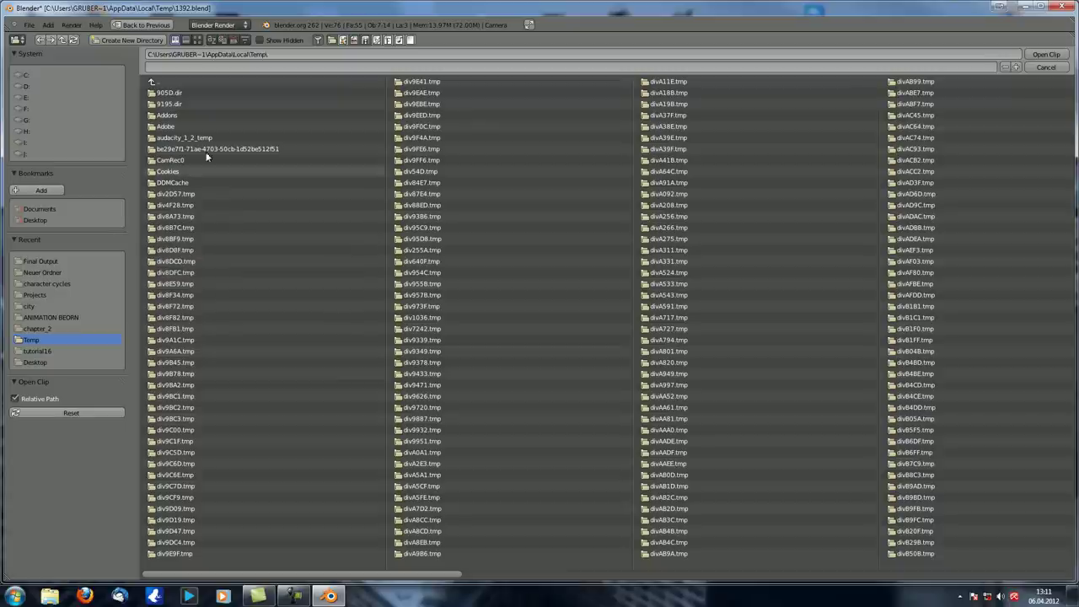
pyautogui.click(68, 262)
pyautogui.click(42, 272)
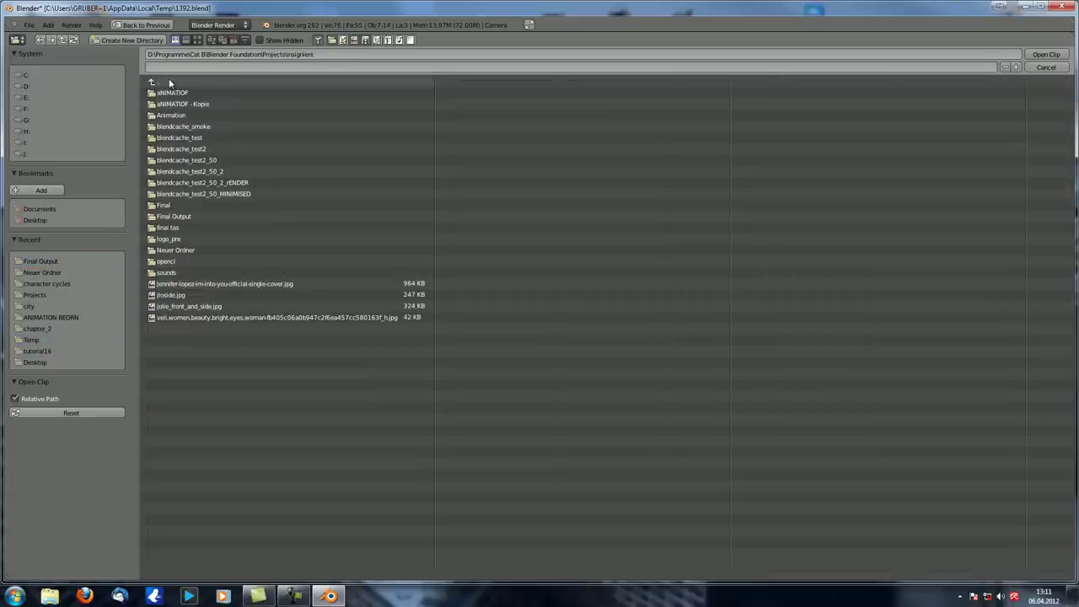
pyautogui.doubleClick(195, 137)
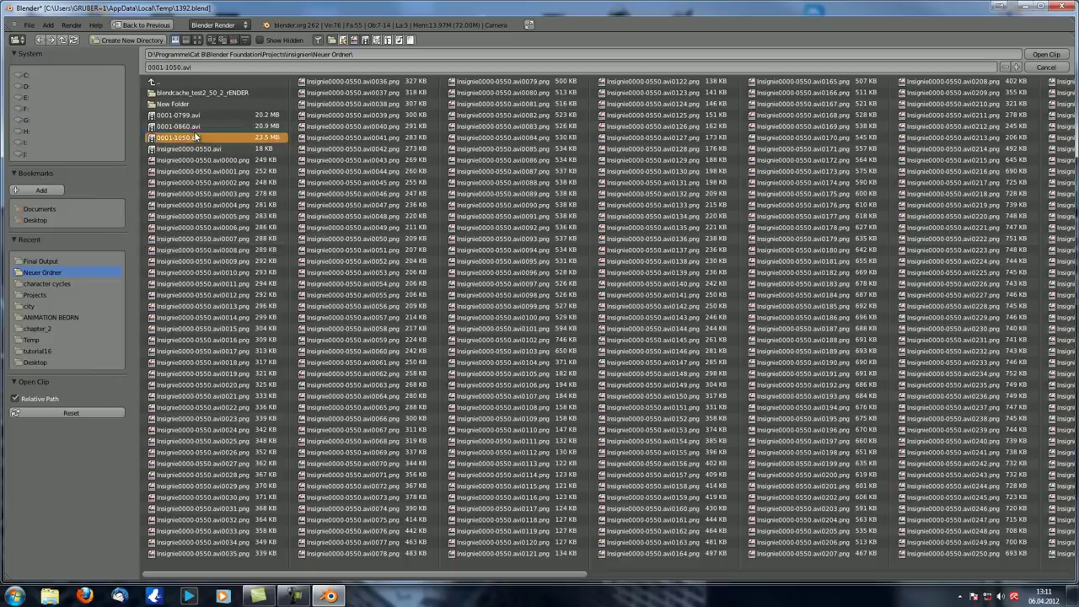
# Scrub the timeline to frame 37 to preview the loaded movie clip in the backdrop.
pyautogui.scroll(-3, 433, 337)
pyautogui.keyDown('ctrl'); pyautogui.hscroll(3, 371, 344); pyautogui.keyUp('ctrl')
pyautogui.click(591, 505)
pyautogui.moveTo(588, 510); pyautogui.dragTo(533, 504)
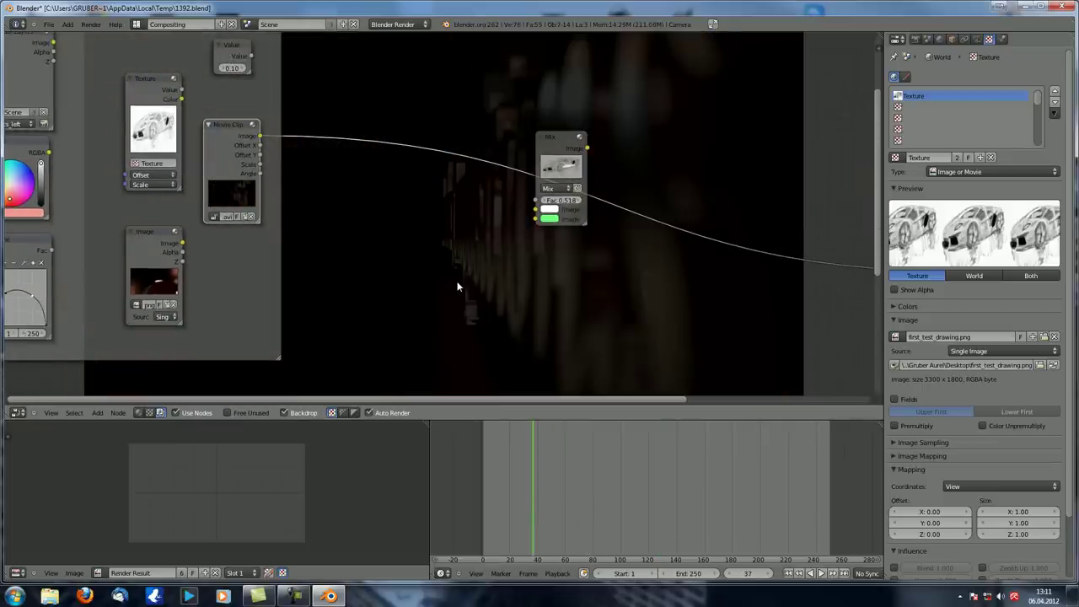
# Shrink the backdrop image until it fits beside the input nodes frame, and nudge the Movie Clip node slightly.
pyautogui.press('v')
pyautogui.press('v')
pyautogui.press('v')
pyautogui.press('v')
pyautogui.press('v')
pyautogui.press('v')
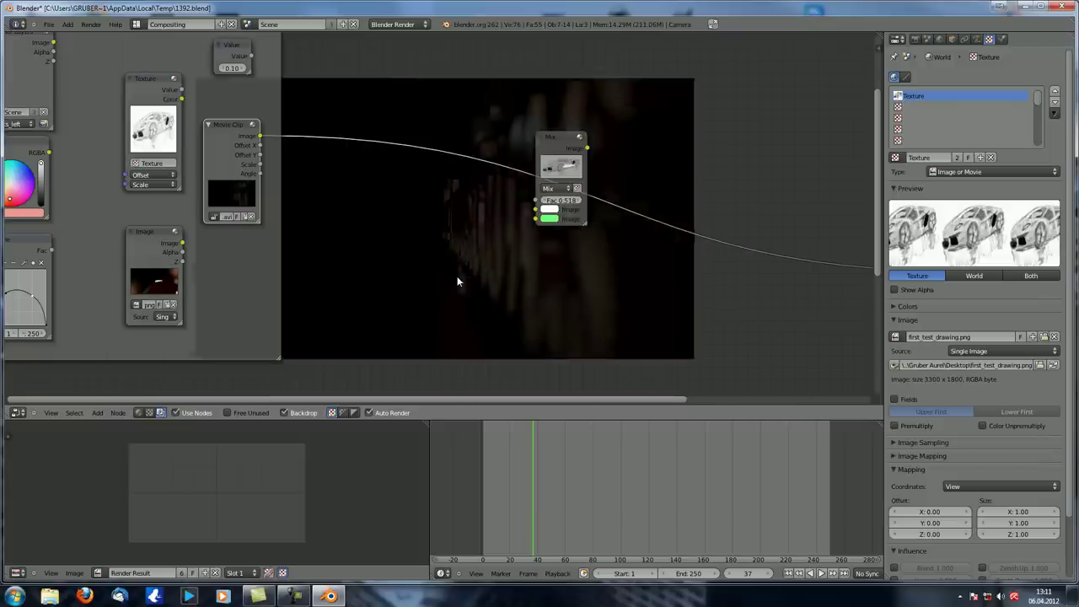
pyautogui.press('space')
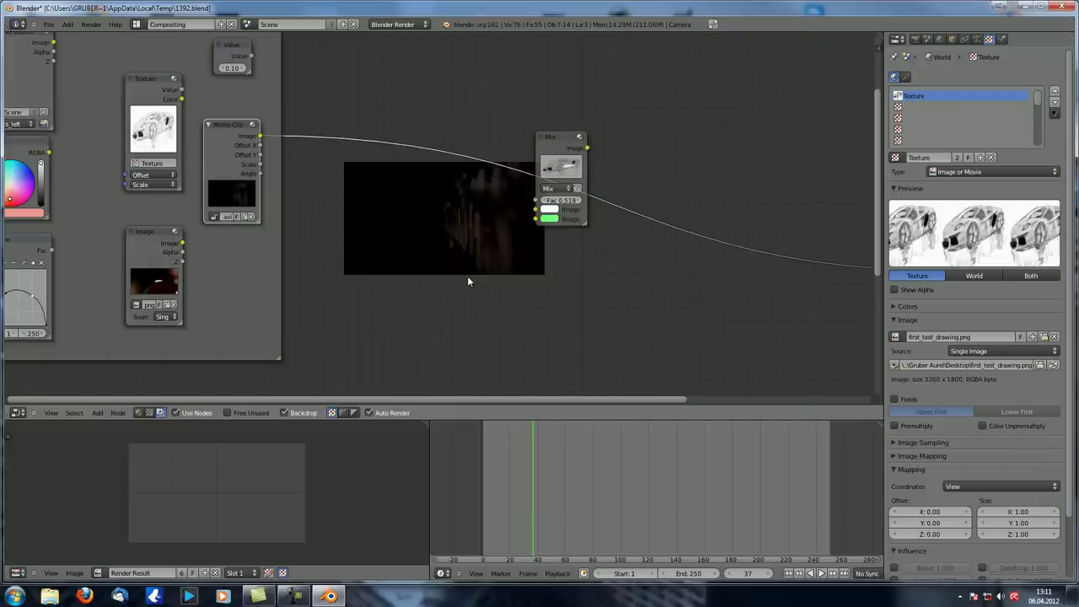
pyautogui.hotkey('alt', 'v')
pyautogui.hotkey('alt', 'v')
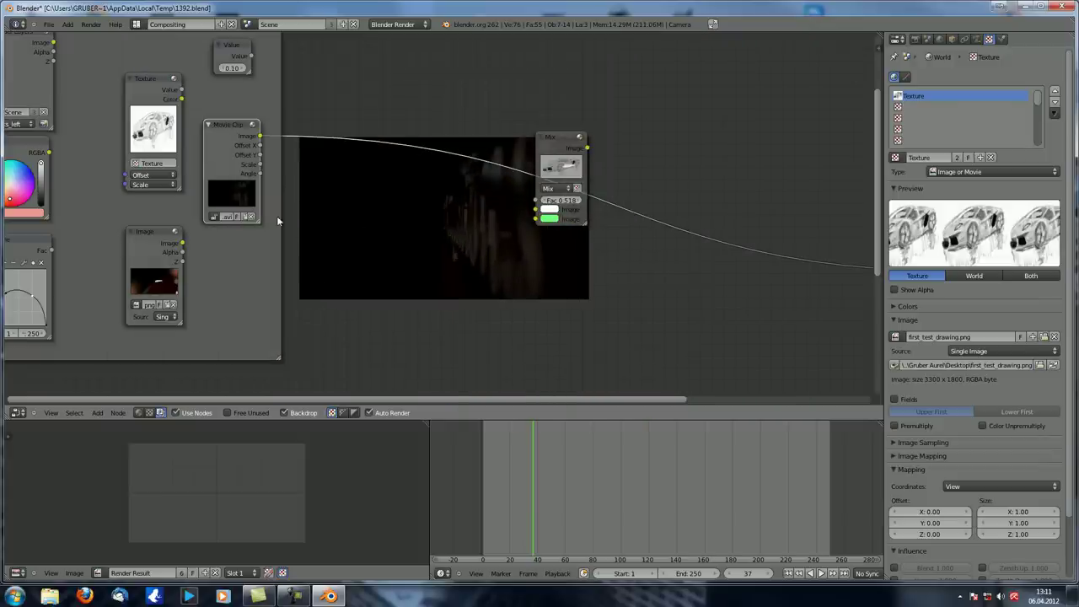
pyautogui.moveTo(238, 127); pyautogui.dragTo(244, 124)
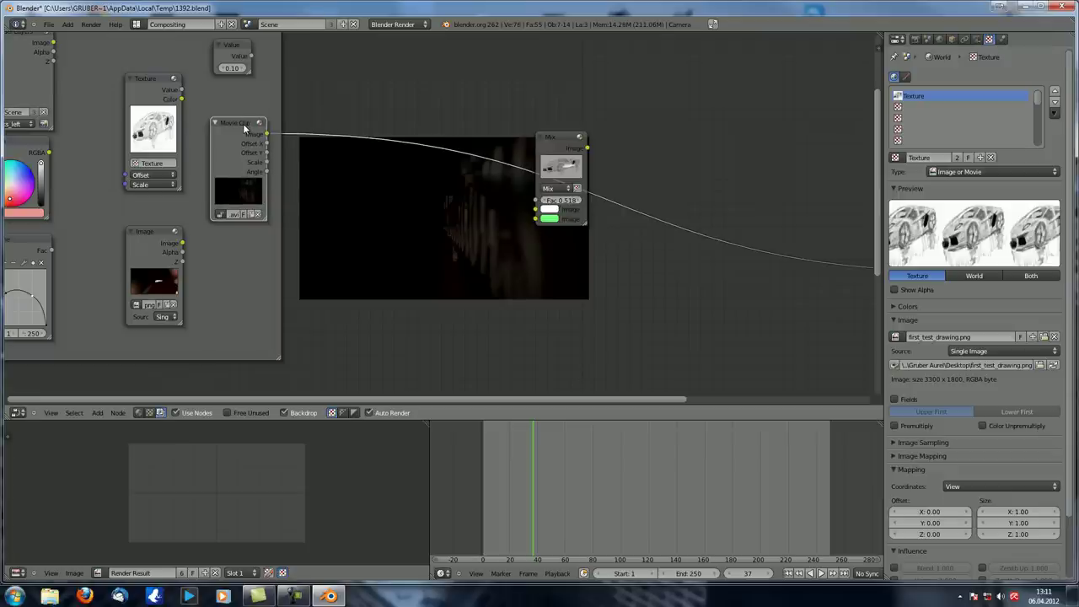
# Scrub the timeline to frames 55 and 107 to examine the Movie Clip node's footage up close.
pyautogui.moveTo(612, 493); pyautogui.dragTo(488, 503)
pyautogui.scroll(5, 309, 207)
pyautogui.moveTo(338, 233); pyautogui.dragTo(404, 286, button='middle')
pyautogui.scroll(3, 437, 269)
pyautogui.scroll(1, 437, 271)
pyautogui.moveTo(503, 470); pyautogui.dragTo(558, 476)
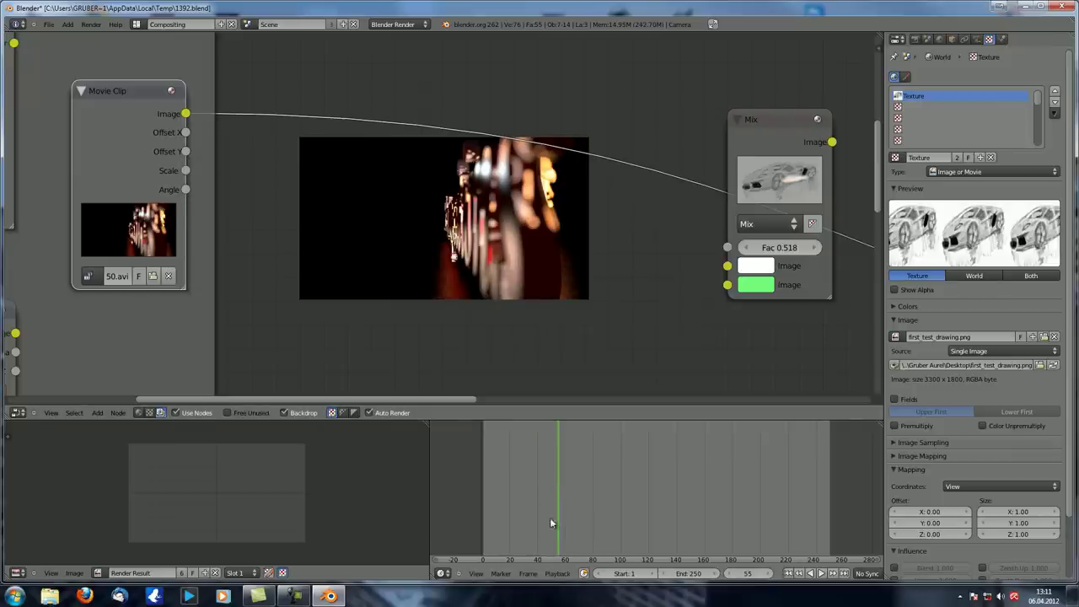
pyautogui.moveTo(548, 511); pyautogui.dragTo(630, 531)
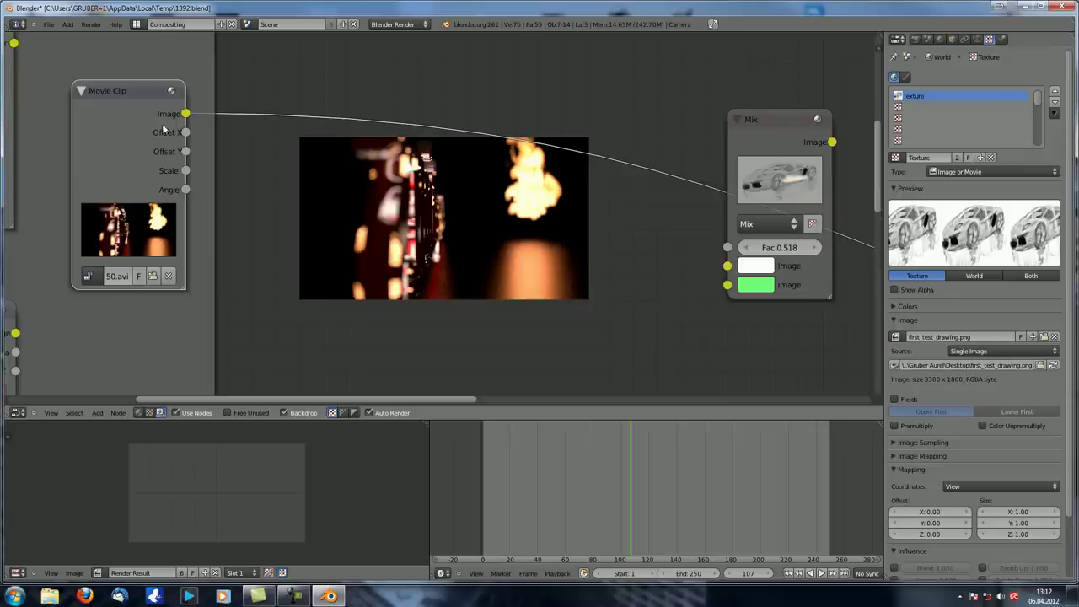
# Link the Movie Clip node's Image output to the Mix node's upper Image input and show the Mix result in the Viewer.
pyautogui.moveTo(108, 96)
pyautogui.mouseDown()
pyautogui.moveTo(130, 106)
pyautogui.moveTo(106, 112)
pyautogui.mouseUp()
pyautogui.scroll(-14, 110, 118)
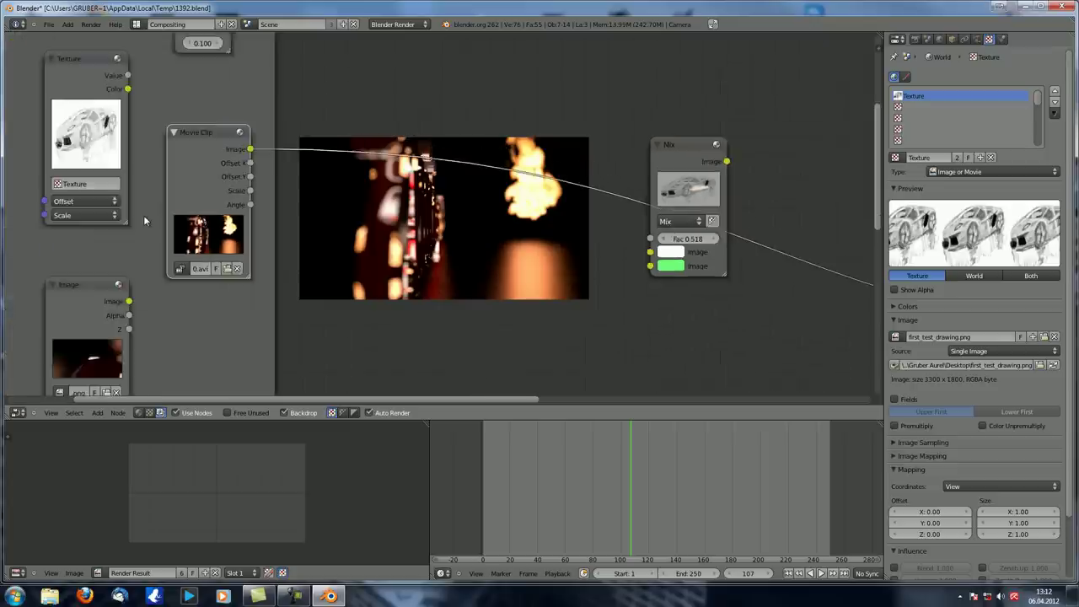
pyautogui.moveTo(191, 215); pyautogui.dragTo(142, 191, button='middle')
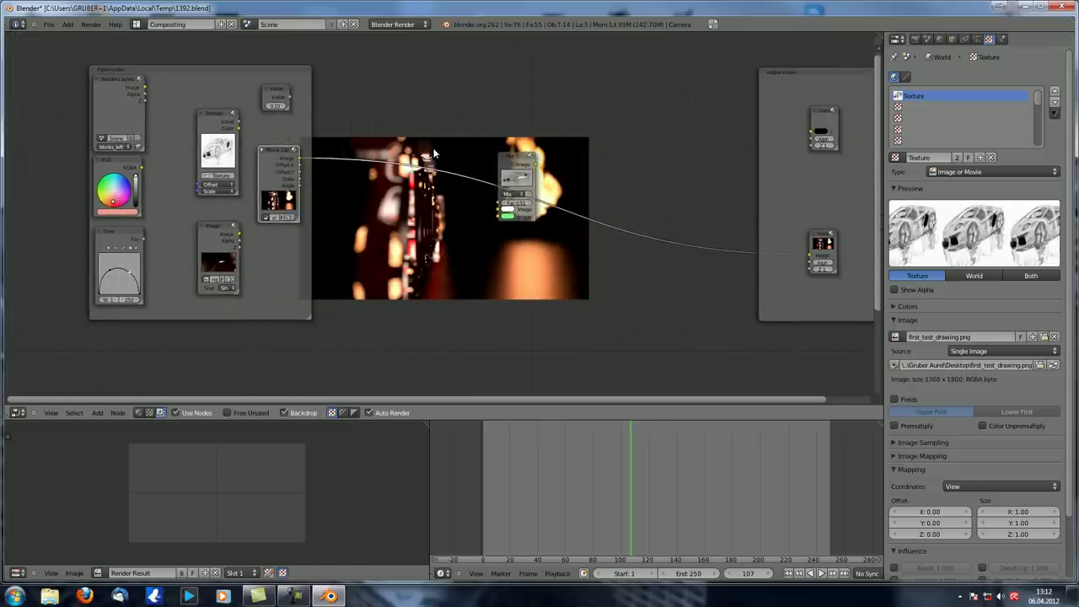
pyautogui.scroll(4, 412, 234)
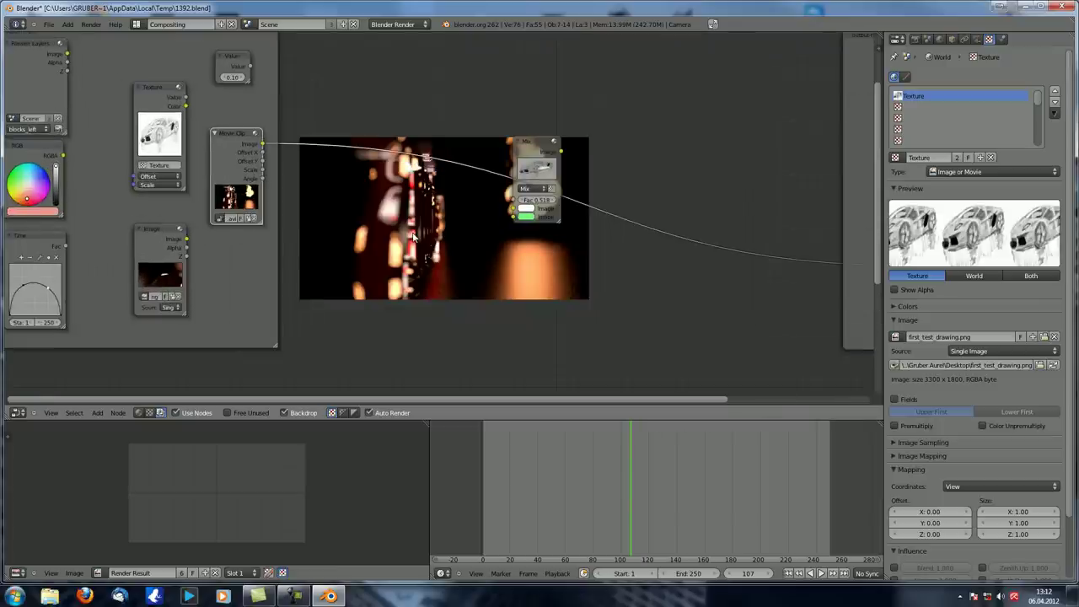
pyautogui.moveTo(375, 214); pyautogui.dragTo(427, 198, button='middle')
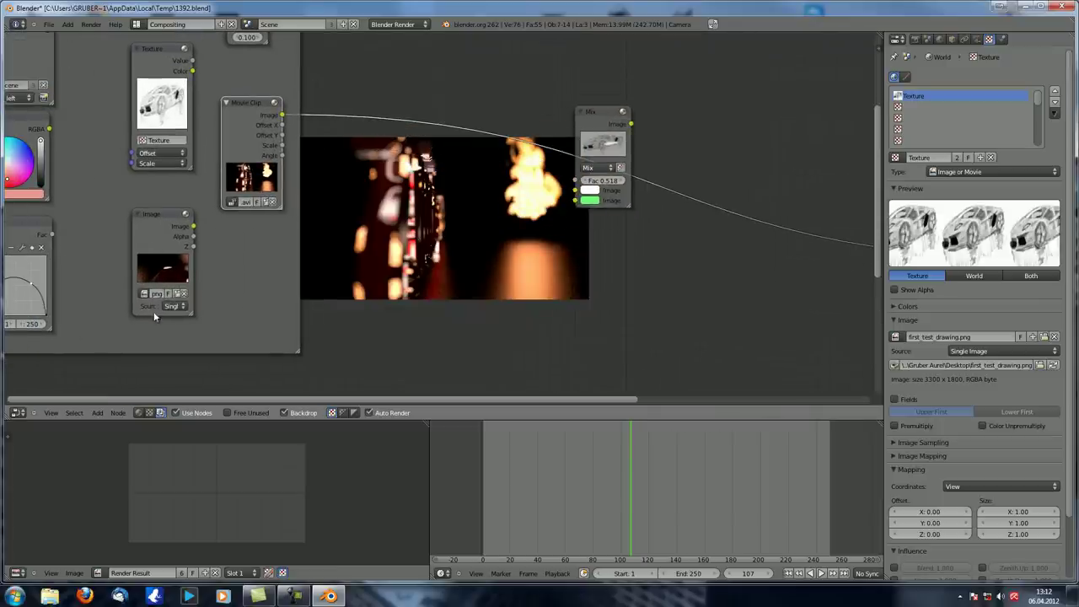
pyautogui.moveTo(283, 115); pyautogui.dragTo(577, 191)
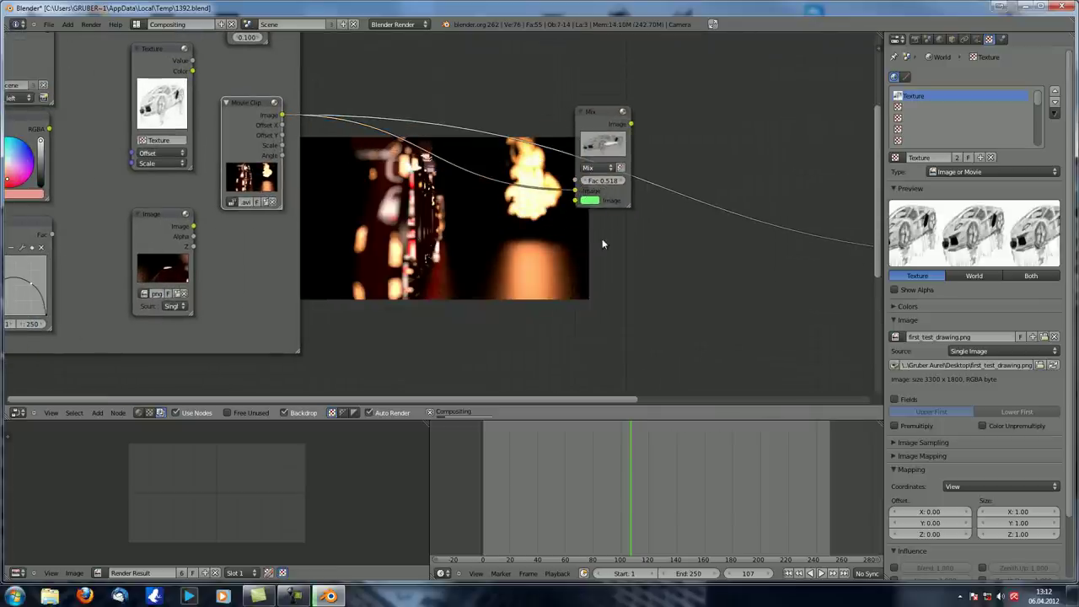
pyautogui.keyDown('ctrl'); pyautogui.keyDown('shift'); pyautogui.click(599, 120); pyautogui.keyUp('shift'); pyautogui.keyUp('ctrl')
pyautogui.scroll(1, 390, 246)
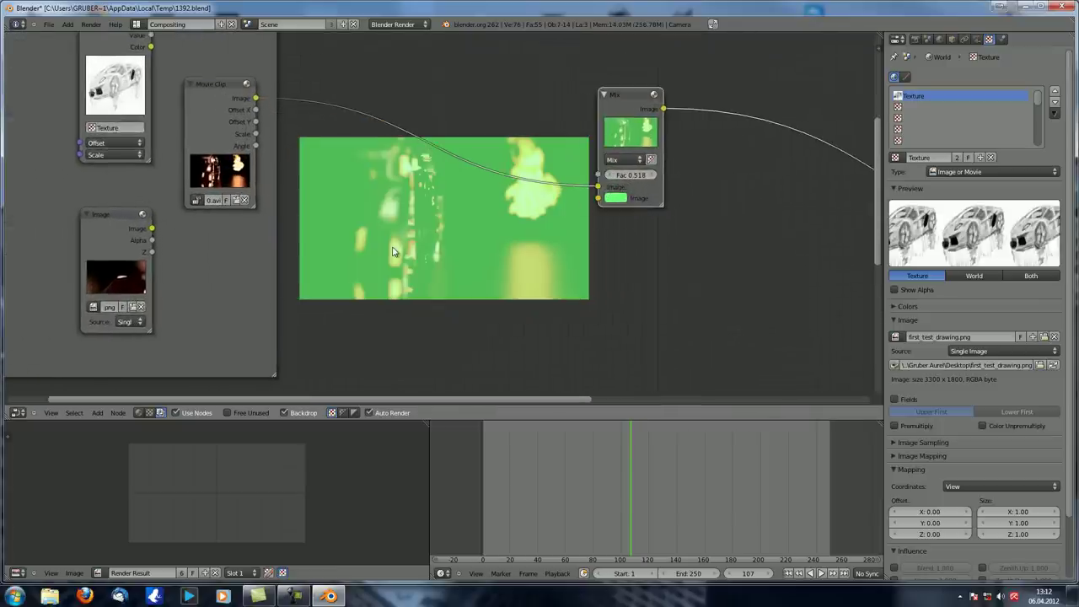
# Scrub the timeline to frame 200 to preview the movie clip mixed with the green colour.
pyautogui.moveTo(675, 504); pyautogui.dragTo(555, 523)
pyautogui.click(762, 527)
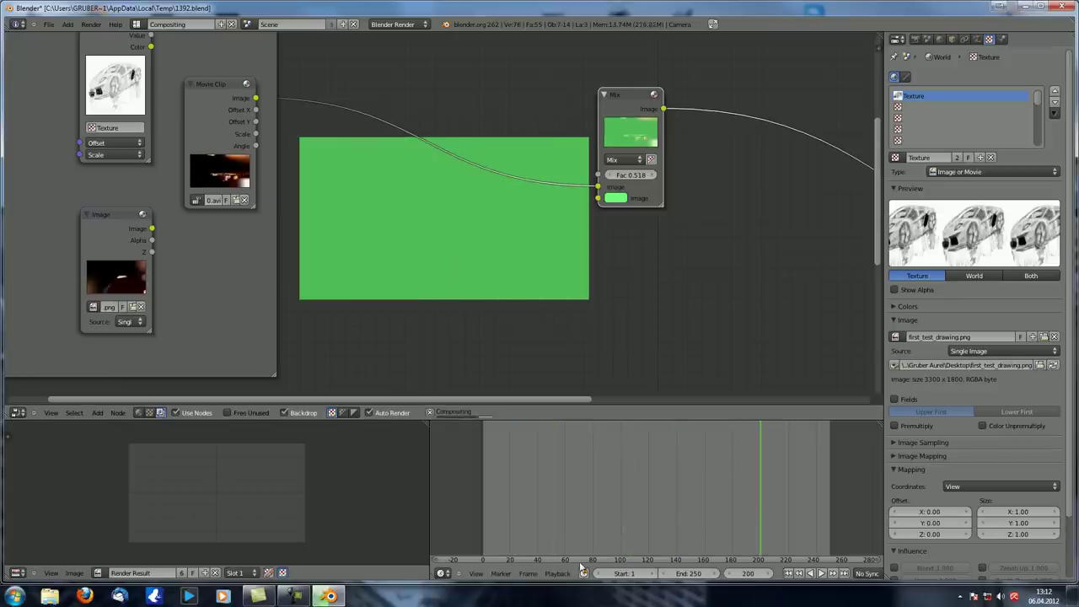
pyautogui.scroll(-1, 470, 195)
pyautogui.scroll(-1, 471, 193)
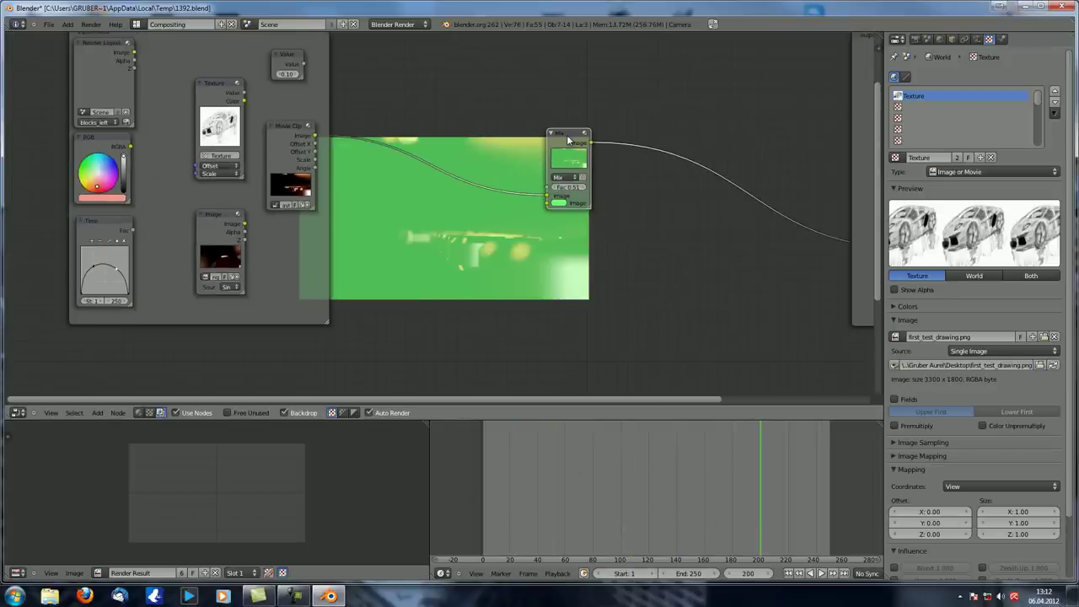
# Delete the Mix node and insert a Color Balance node into the link between the Movie Clip and the Viewer.
pyautogui.press('x')
pyautogui.hotkey('shift', 'a')
pyautogui.moveTo(540, 160)
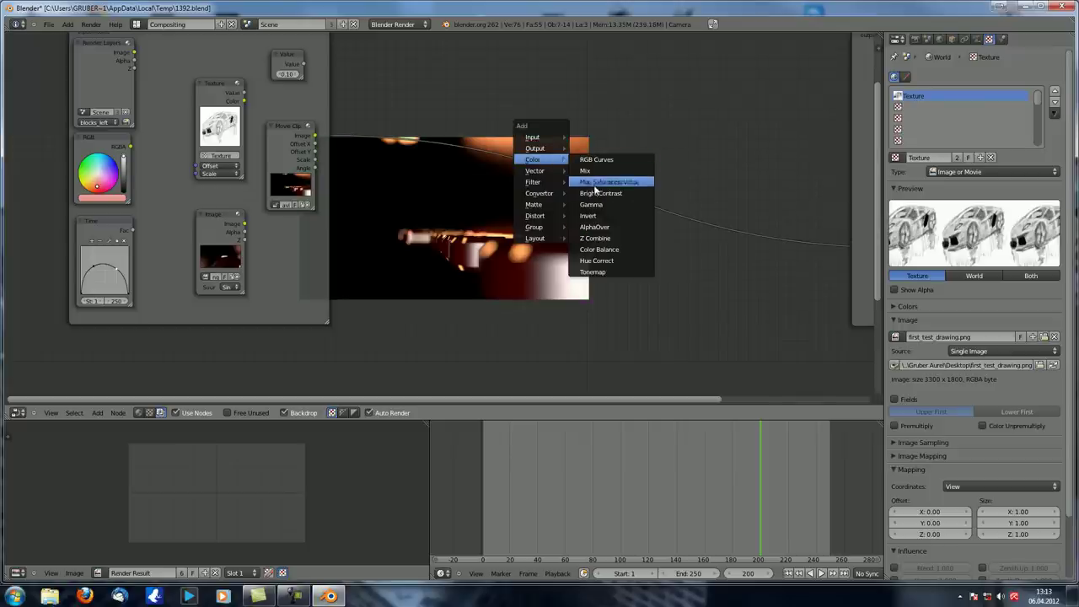
pyautogui.click(616, 250)
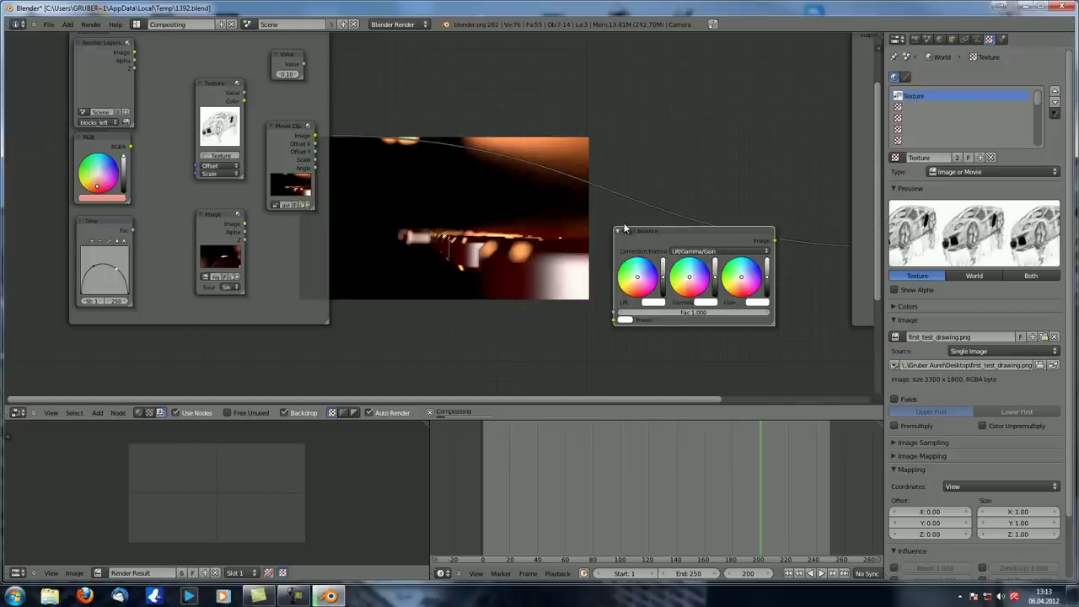
pyautogui.click(540, 160)
# Tint the Color Balance node's Lift toward blue, its Gamma slightly toward green and its Gain toward yellow-orange.
pyautogui.scroll(2, 625, 205)
pyautogui.moveTo(610, 184); pyautogui.dragTo(603, 177)
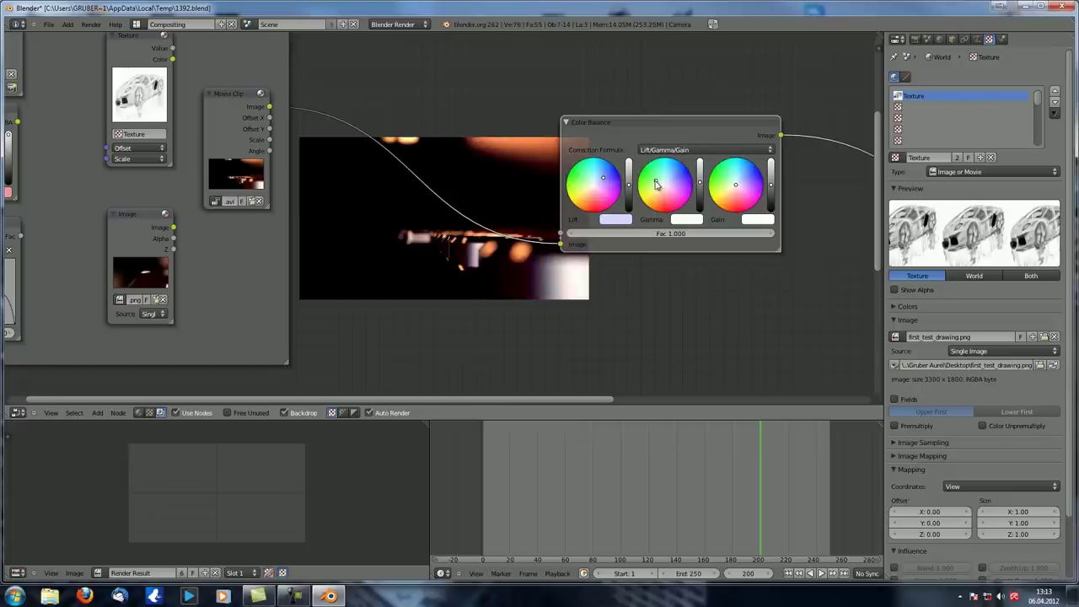
pyautogui.moveTo(734, 190); pyautogui.dragTo(732, 195)
# Preview the colour-balanced movie clip at frames 277, 347, 698 and 558 on the timeline.
pyautogui.click(783, 490)
pyautogui.click(868, 491)
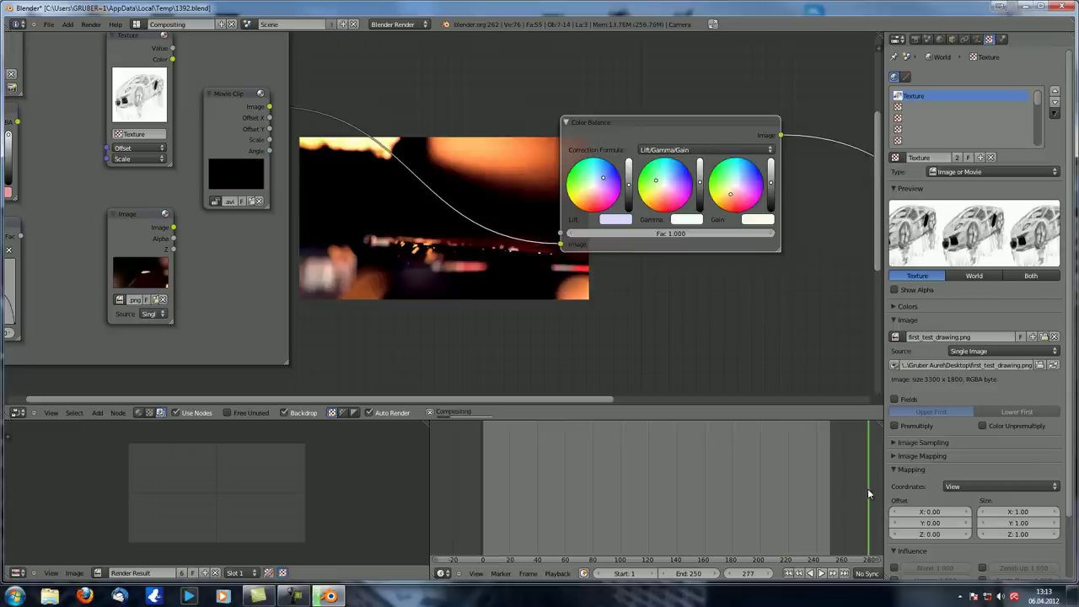
pyautogui.scroll(-5, 777, 484)
pyautogui.click(866, 479)
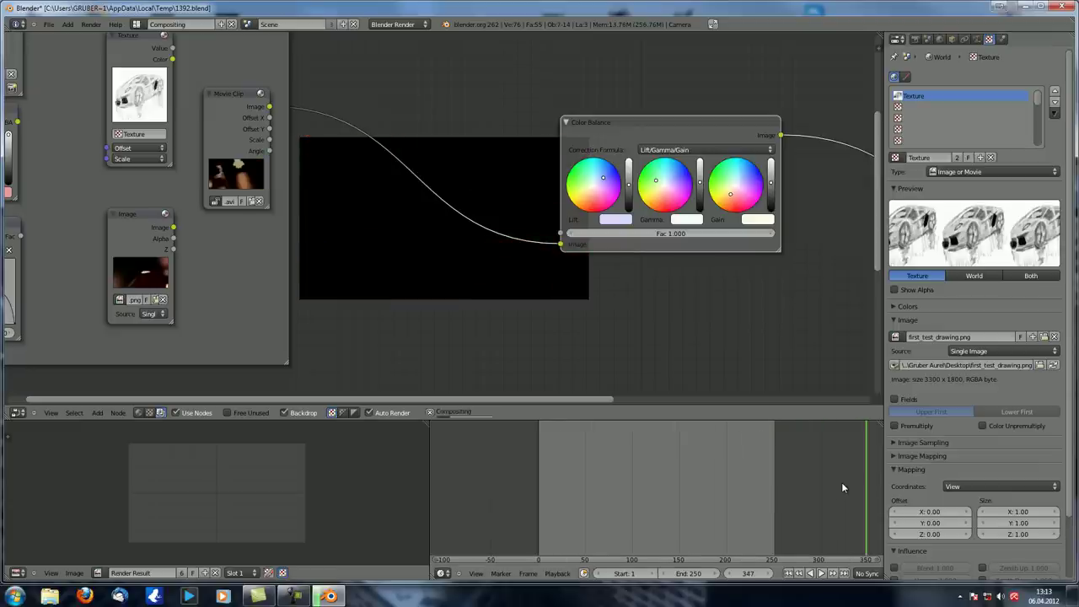
pyautogui.scroll(-5, 839, 484)
pyautogui.click(852, 479)
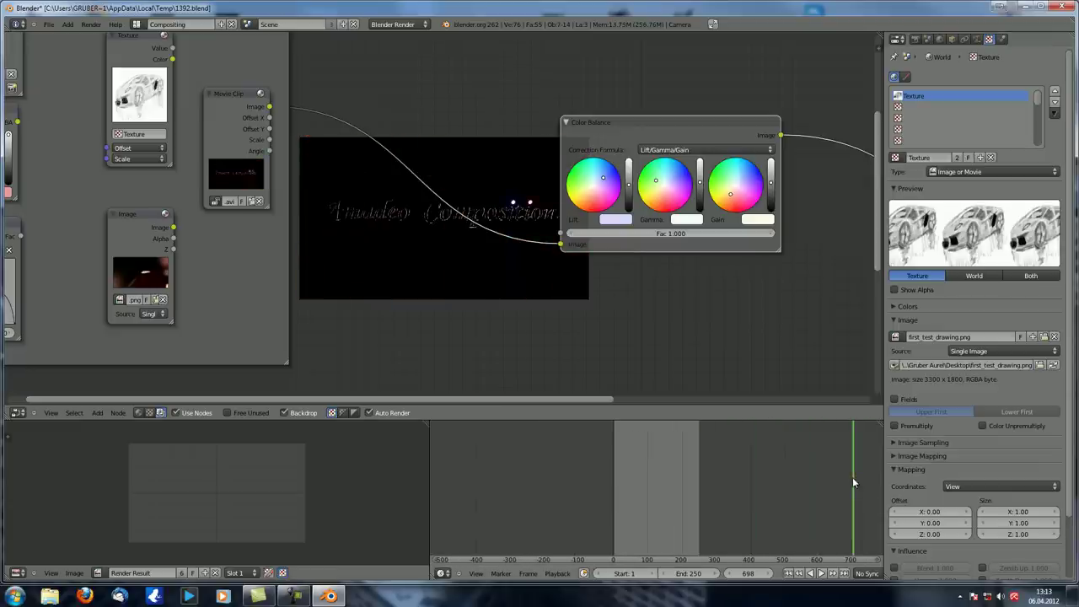
pyautogui.click(804, 490)
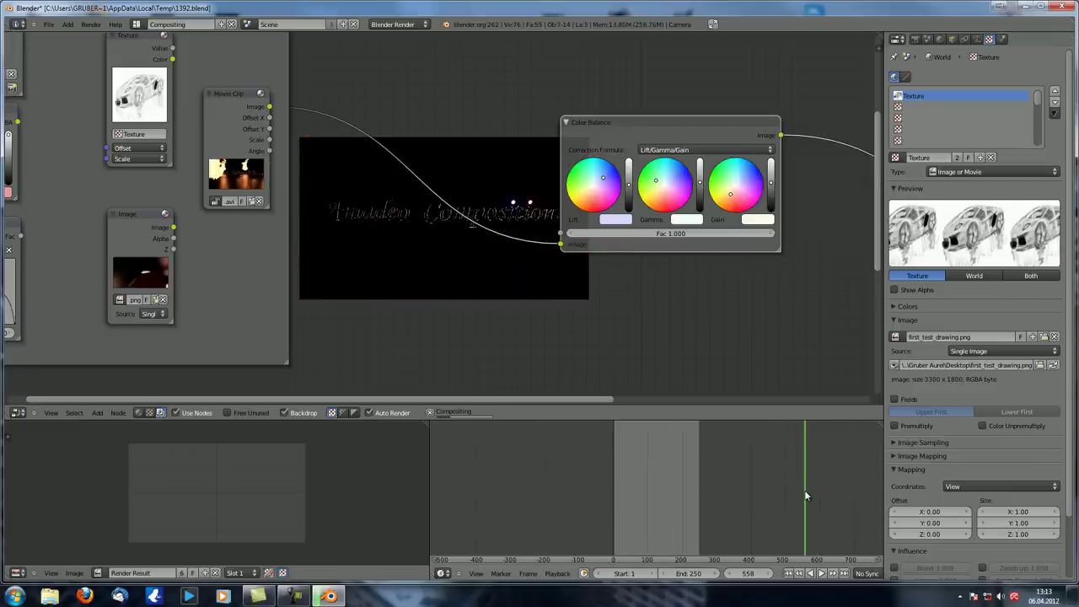
pyautogui.scroll(2, 399, 286)
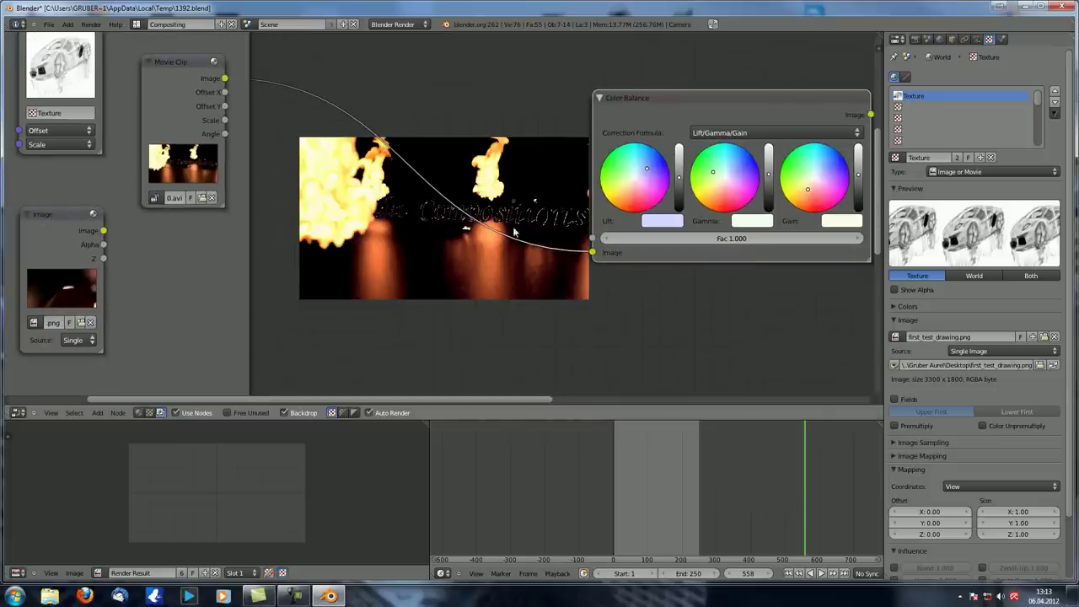
# Retint the Color Balance node with a slightly warm Lift, a bluish Gamma and a pink-magenta Gain.
pyautogui.moveTo(680, 177); pyautogui.dragTo(612, 165)
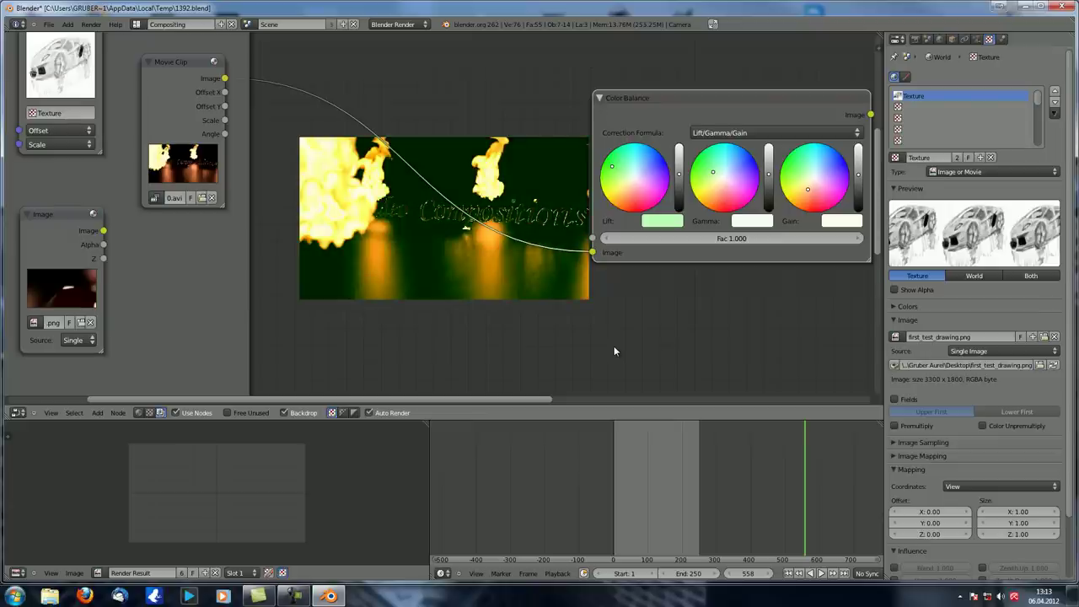
pyautogui.click(623, 183)
pyautogui.click(744, 171)
pyautogui.click(817, 201)
pyautogui.click(841, 193)
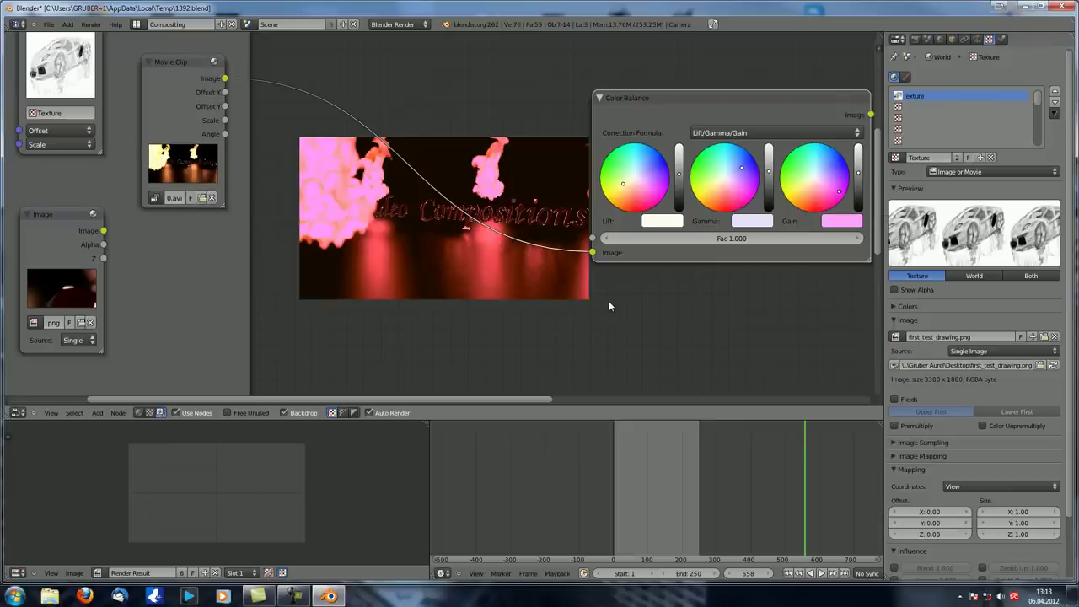
# Cut the link between the Movie Clip node and the Color Balance node.
pyautogui.scroll(-5, 595, 292)
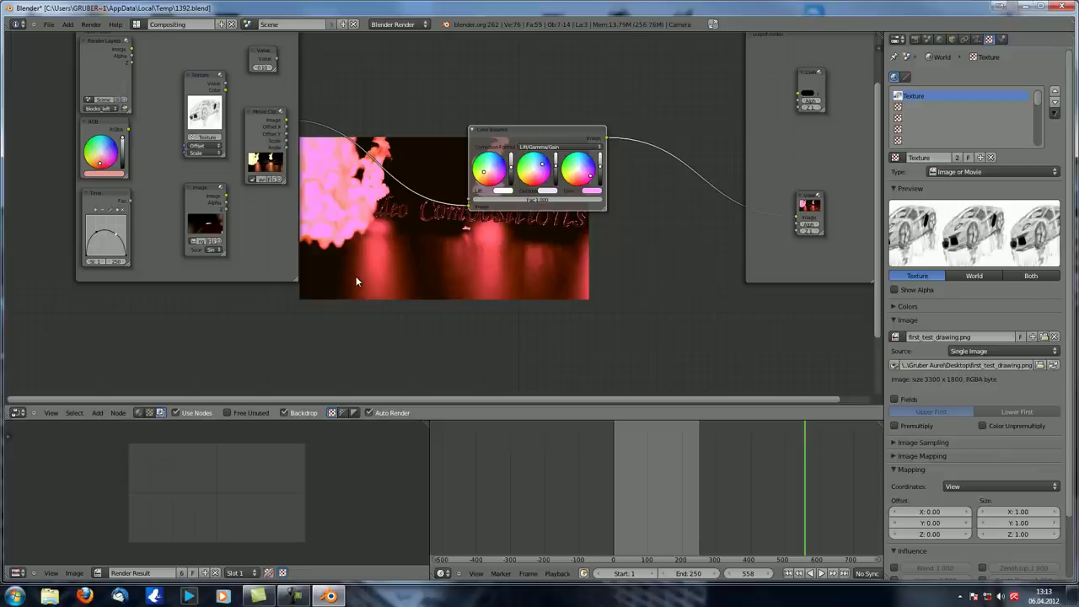
pyautogui.scroll(-2, 344, 232)
pyautogui.moveTo(344, 233); pyautogui.dragTo(484, 268, button='middle')
pyautogui.keyDown('ctrl'); pyautogui.moveTo(500, 151); pyautogui.dragTo(490, 233); pyautogui.keyUp('ctrl')
pyautogui.scroll(4, 475, 235)
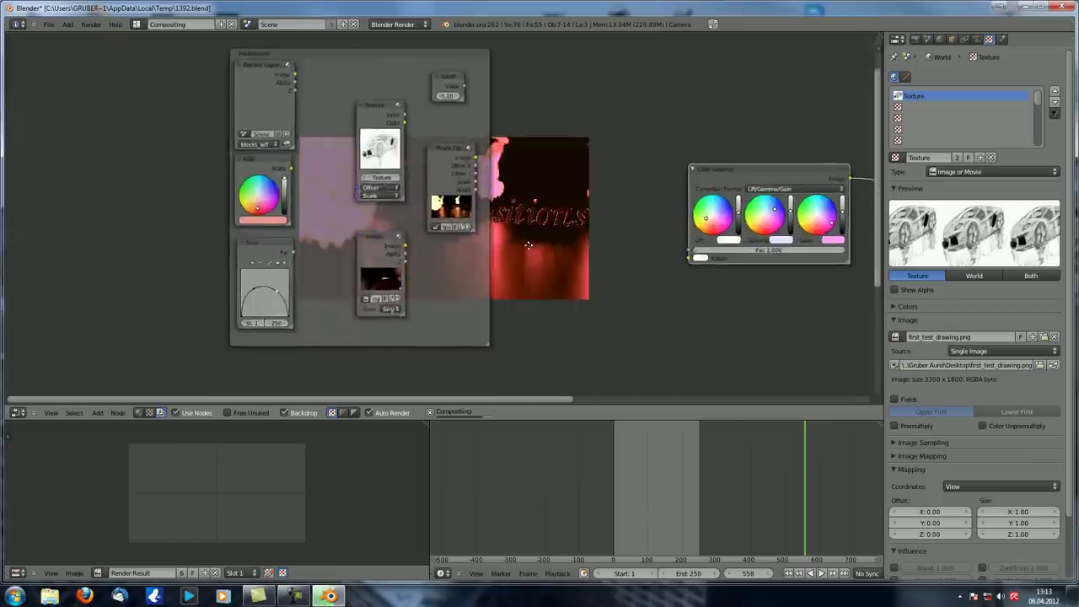
# Line up the Render Layers, RGB and Time nodes in a column along the left edge of the input nodes frame.
pyautogui.moveTo(473, 235); pyautogui.dragTo(614, 273, button='middle')
pyautogui.scroll(4, 534, 251)
pyautogui.scroll(-4, 535, 250)
pyautogui.keyDown('ctrl'); pyautogui.moveTo(535, 252); pyautogui.dragTo(493, 223, button='middle'); pyautogui.keyUp('ctrl')
pyautogui.moveTo(492, 228)
pyautogui.mouseDown(button='middle')
pyautogui.moveTo(502, 324)
pyautogui.moveTo(501, 274)
pyautogui.moveTo(525, 252)
pyautogui.moveTo(506, 242)
pyautogui.mouseUp(button='middle')
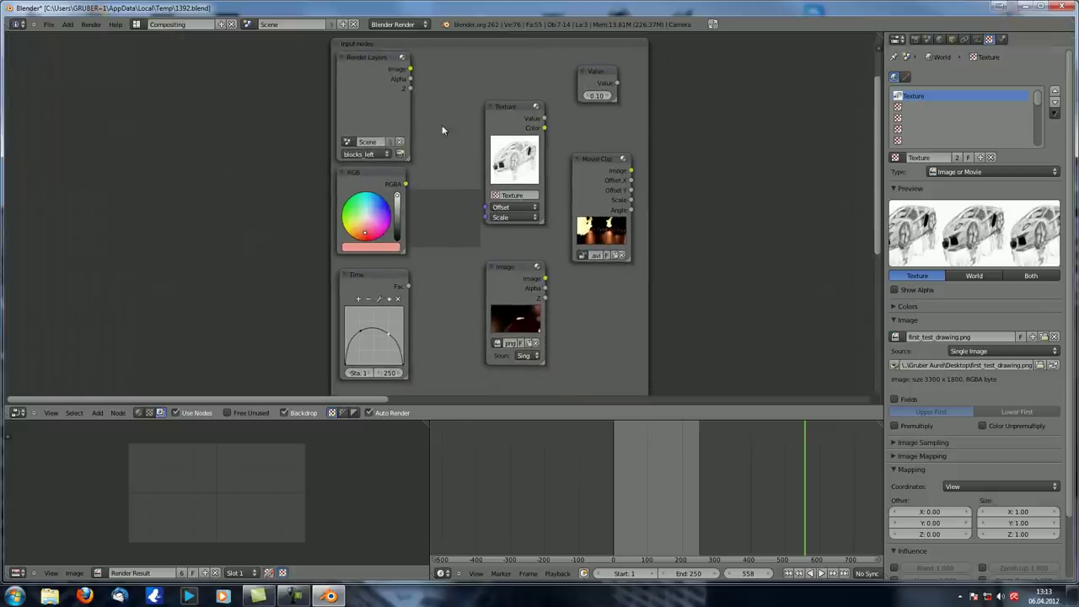
pyautogui.moveTo(367, 55); pyautogui.dragTo(371, 60)
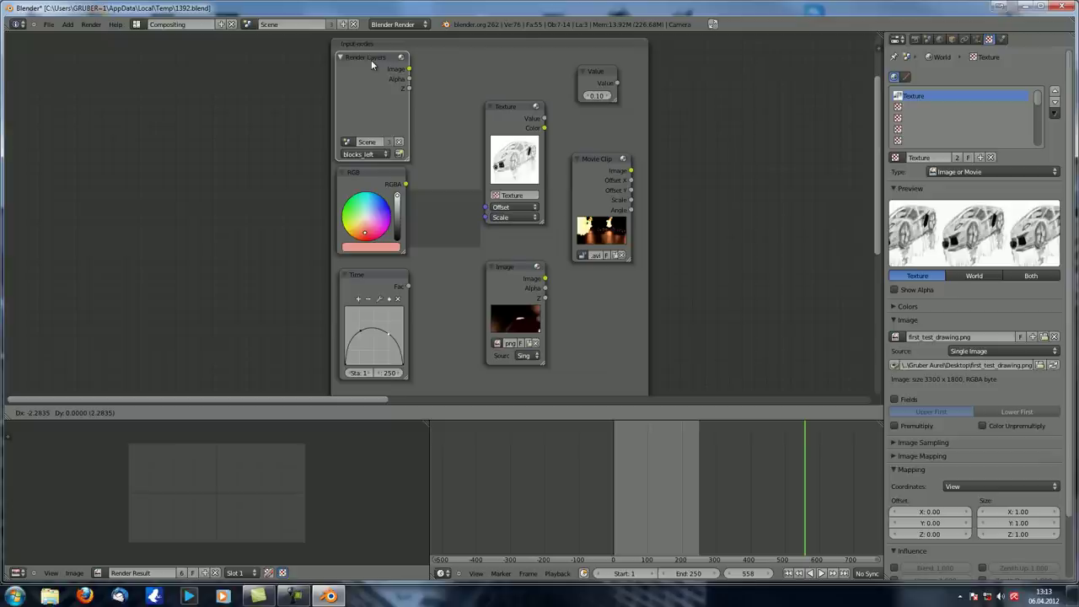
pyautogui.click(371, 61)
pyautogui.click(380, 175)
pyautogui.press('g')
pyautogui.click(374, 181)
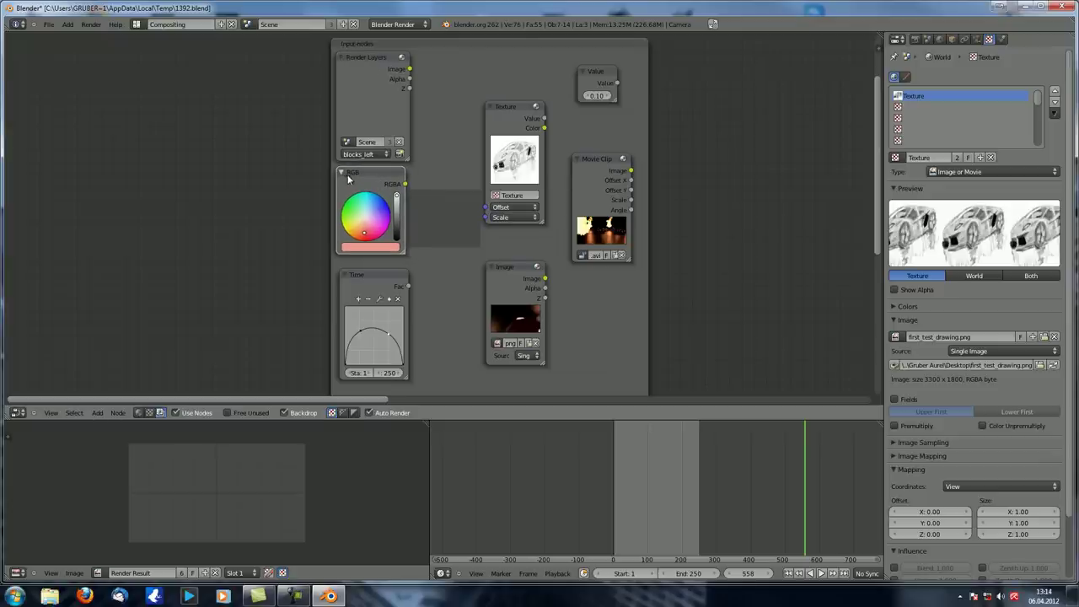
pyautogui.scroll(-2, 436, 224)
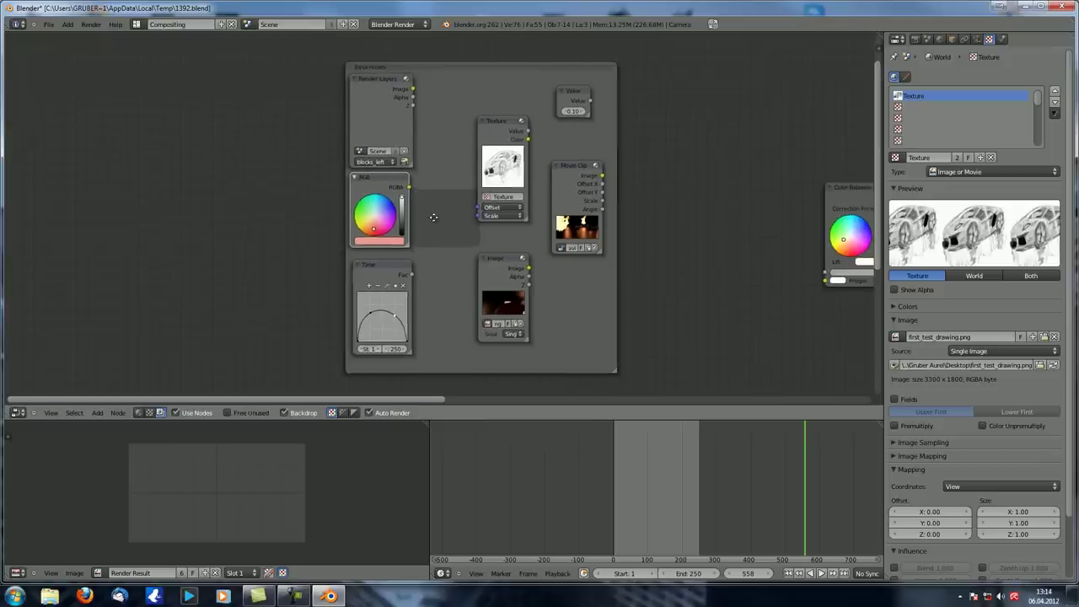
pyautogui.moveTo(436, 226); pyautogui.dragTo(422, 193, button='middle')
pyautogui.scroll(3, 422, 193)
pyautogui.moveTo(346, 255); pyautogui.dragTo(339, 257)
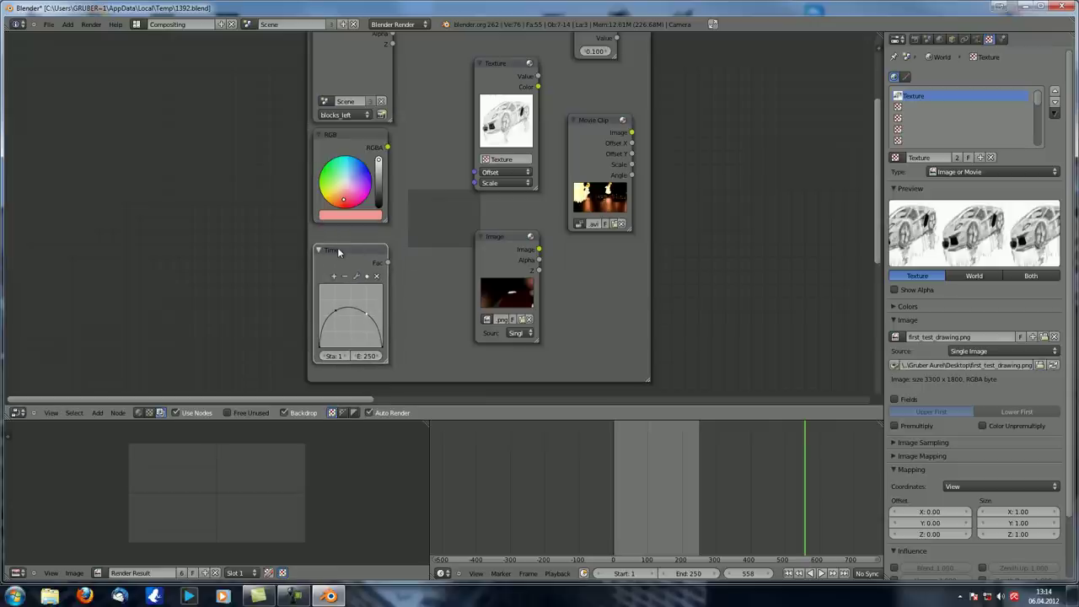
# Check the Image node's Source options and move the node close beside the Time node.
pyautogui.scroll(-6, 448, 324)
pyautogui.moveTo(666, 240); pyautogui.dragTo(481, 223, button='middle')
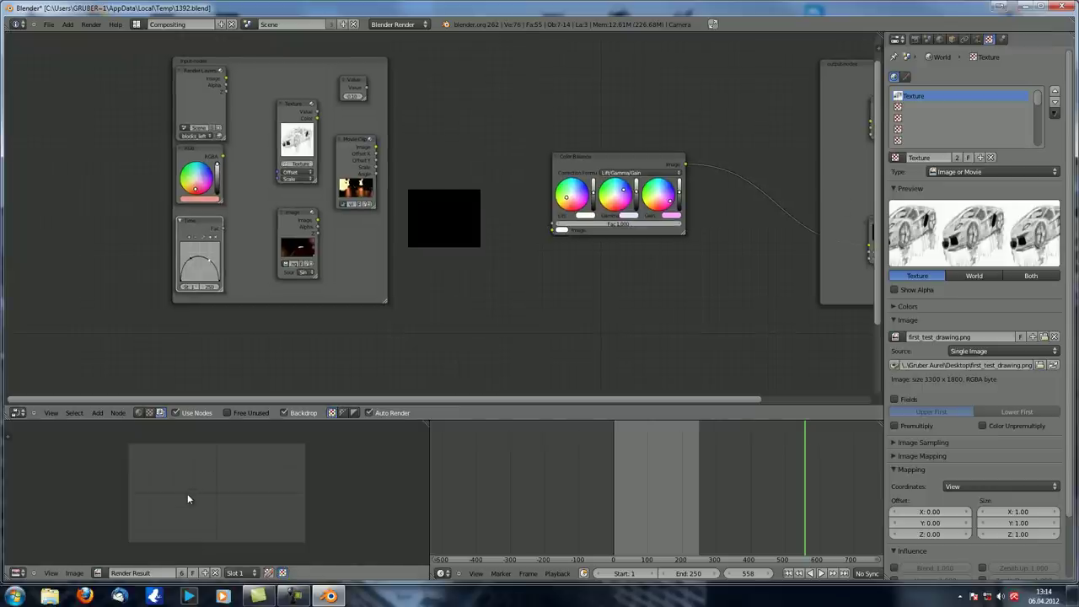
pyautogui.scroll(5, 153, 243)
pyautogui.moveTo(195, 250); pyautogui.dragTo(406, 251, button='middle')
pyautogui.scroll(1, 404, 250)
pyautogui.click(417, 212)
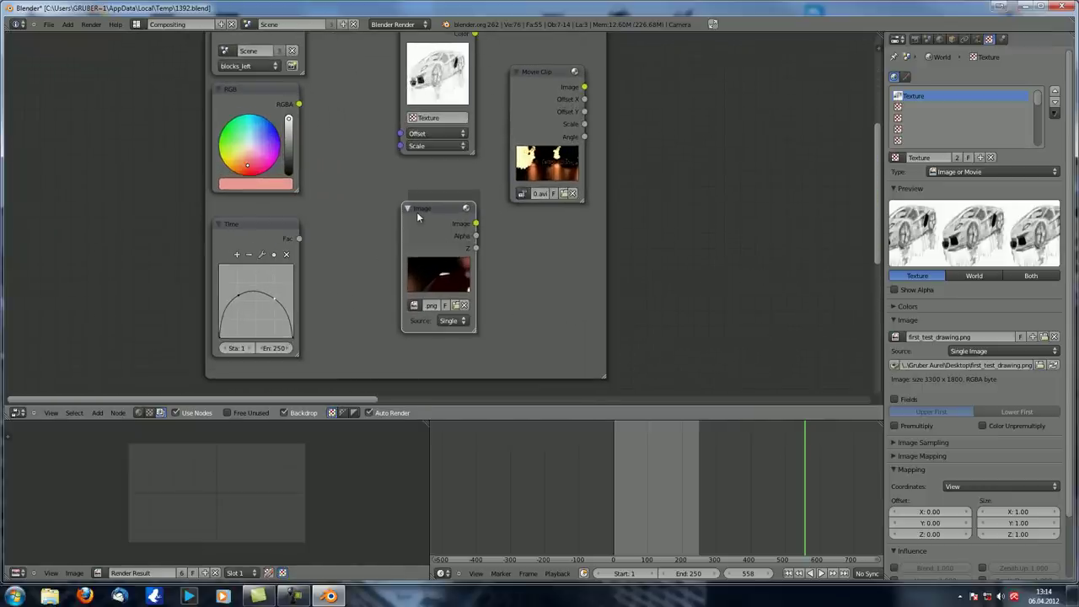
pyautogui.click(456, 324)
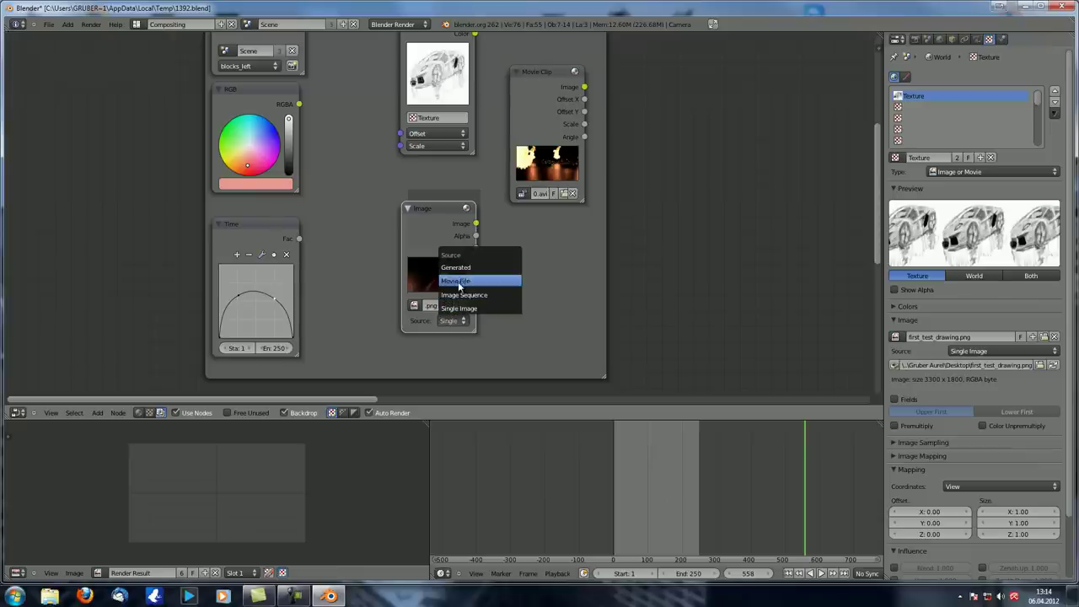
pyautogui.moveTo(438, 220); pyautogui.dragTo(350, 245)
# Stack the Texture and Value nodes above the Image node and shift the Movie Clip node slightly toward them.
pyautogui.scroll(3, 422, 253)
pyautogui.moveTo(456, 253); pyautogui.dragTo(456, 348, button='middle')
pyautogui.scroll(-8, 447, 328)
pyautogui.moveTo(425, 144); pyautogui.dragTo(353, 203)
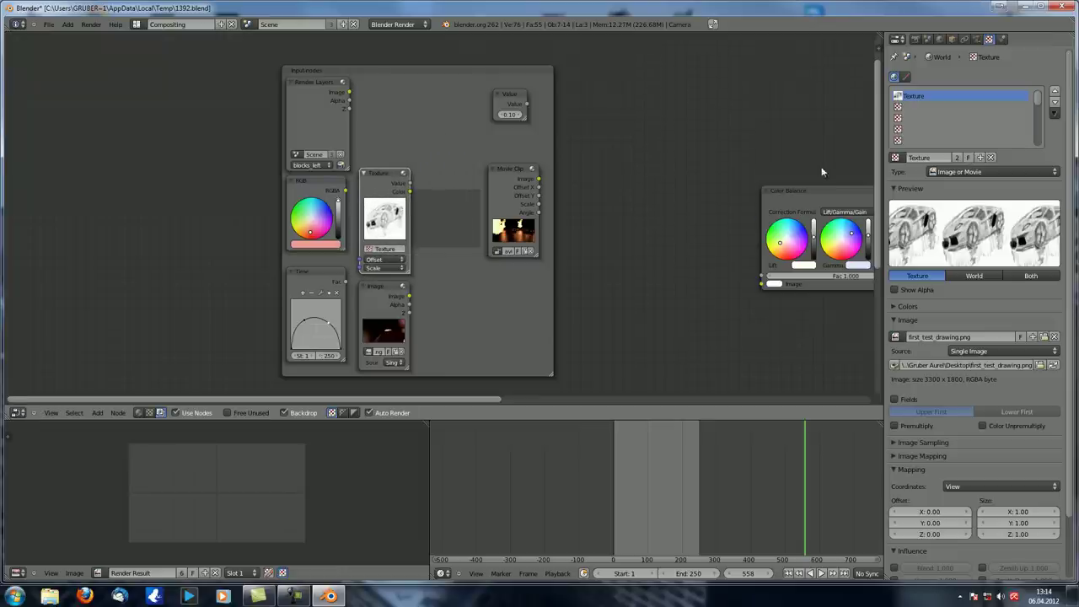
pyautogui.moveTo(504, 100); pyautogui.dragTo(403, 127)
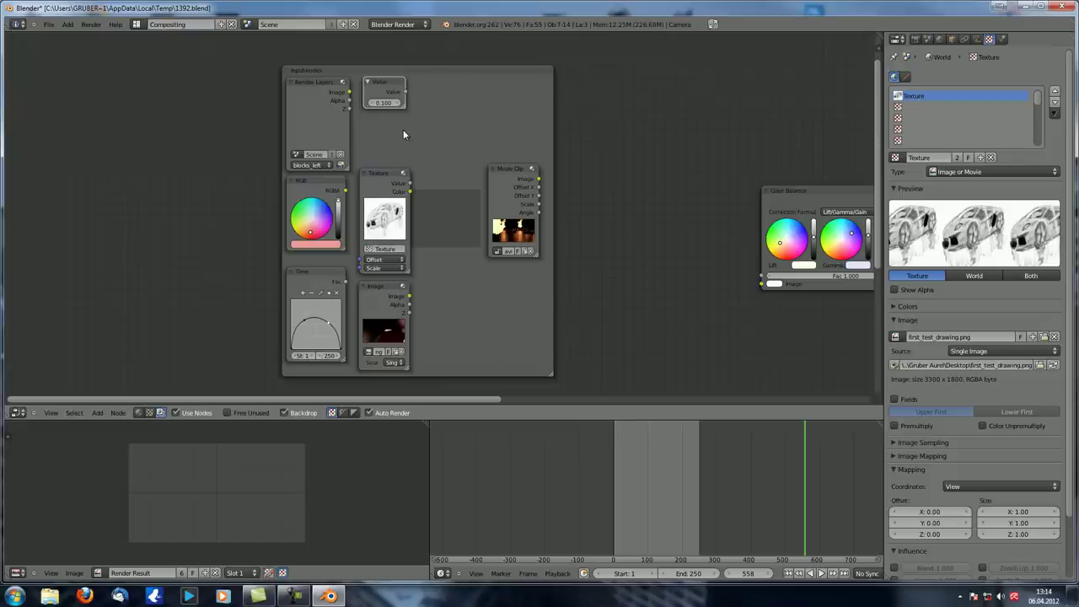
pyautogui.moveTo(507, 169); pyautogui.dragTo(467, 184)
# Delete the Color Balance node between the input and output frames.
pyautogui.scroll(4, 414, 218)
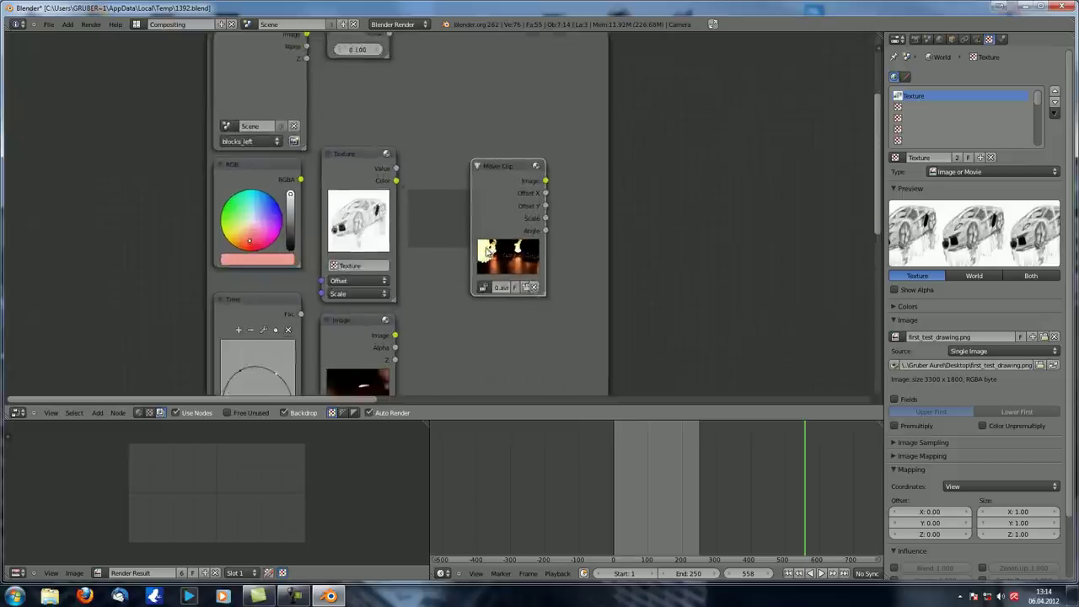
pyautogui.scroll(1, 414, 219)
pyautogui.moveTo(426, 226); pyautogui.dragTo(358, 263, button='middle')
pyautogui.moveTo(458, 245); pyautogui.dragTo(328, 241, button='middle')
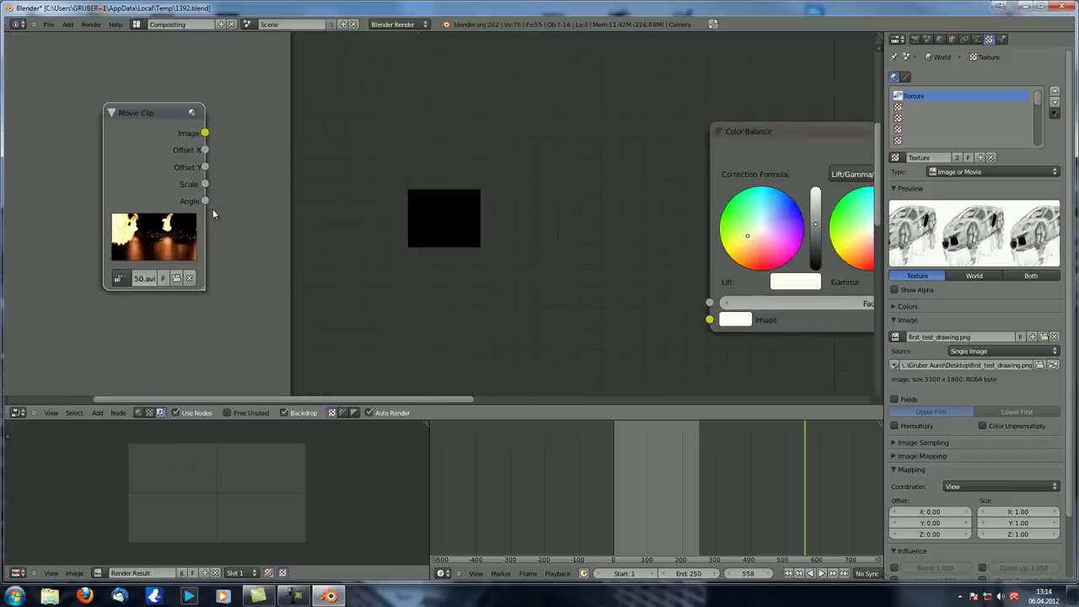
pyautogui.scroll(-10, 262, 226)
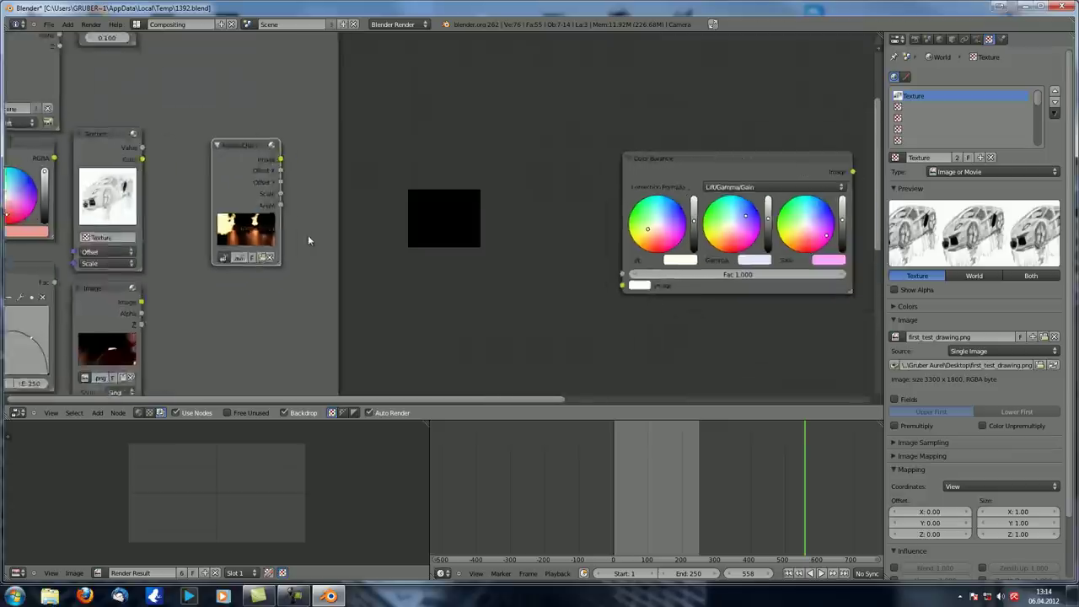
pyautogui.click(640, 184)
pyautogui.press('x')
pyautogui.scroll(-6, 593, 163)
pyautogui.moveTo(576, 164); pyautogui.dragTo(531, 171, button='middle')
pyautogui.scroll(4, 519, 156)
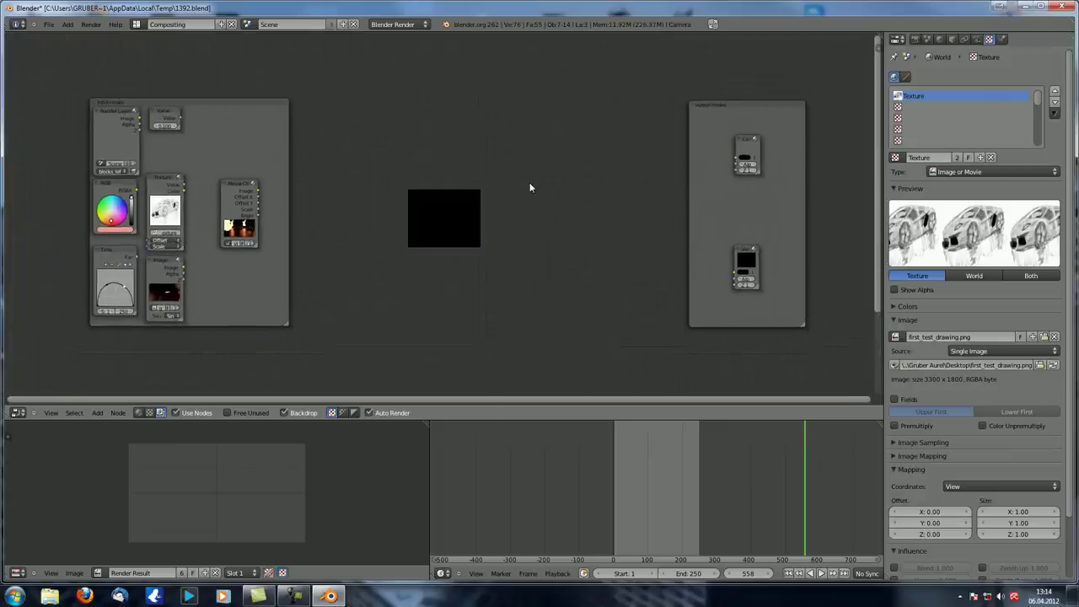
pyautogui.scroll(1, 529, 185)
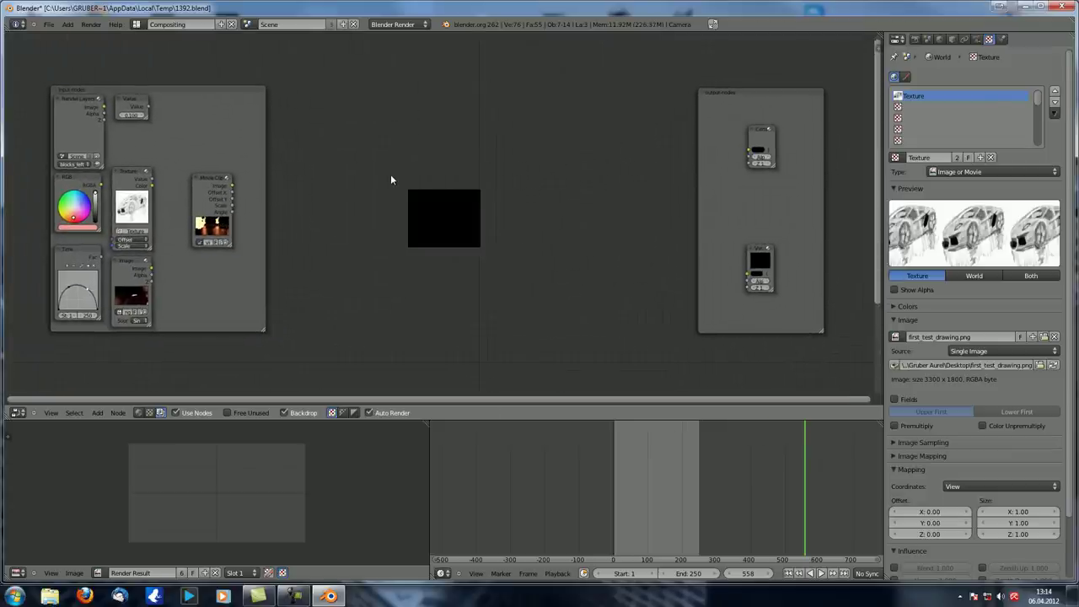